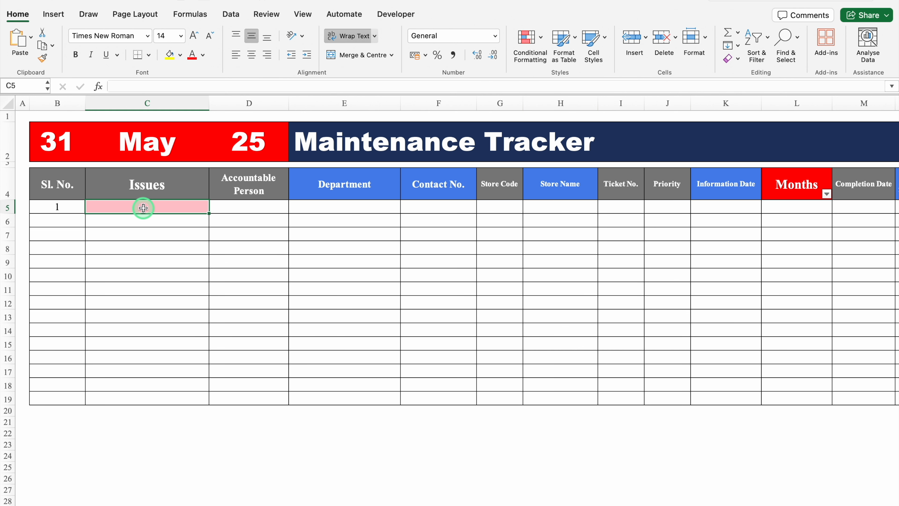
Enter "Issue 1" in cell C5 as the first entry of the Issues column.
text(Issue 1)
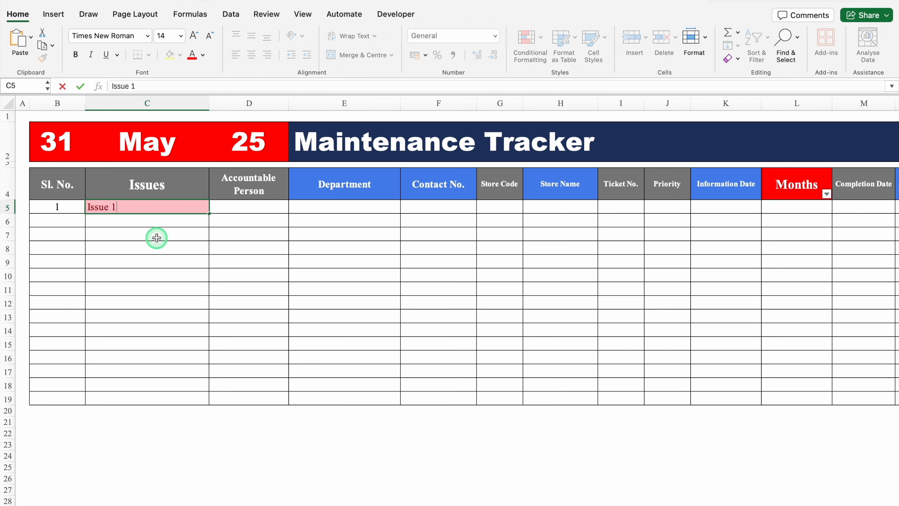
key(Return)
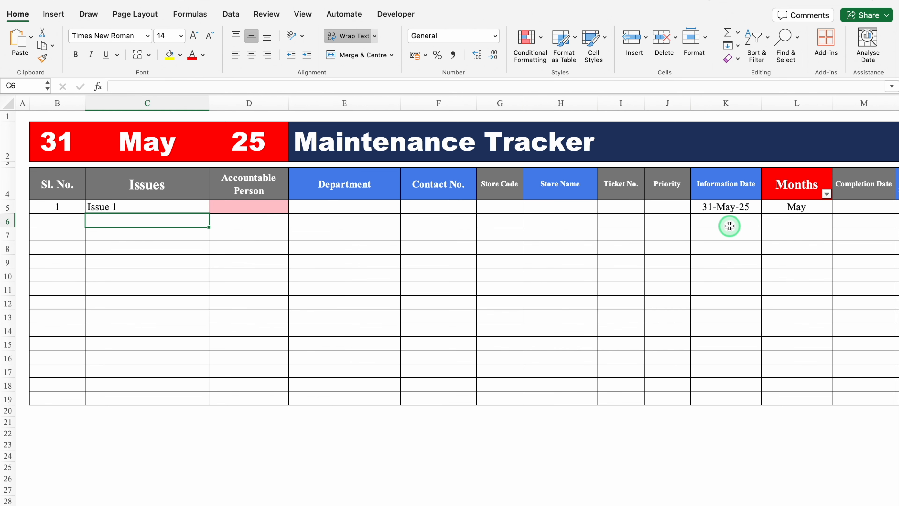
scroll(584, 496, right, 10)
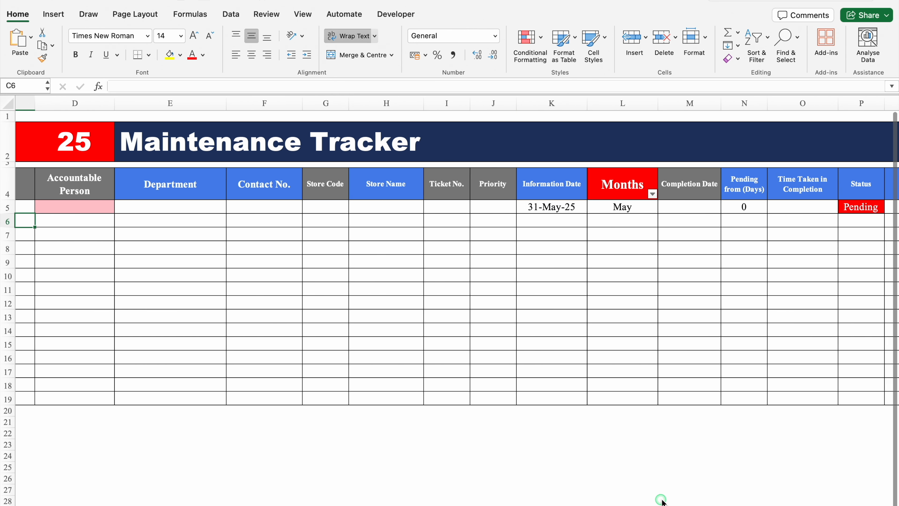
scroll(661, 499, right, 2)
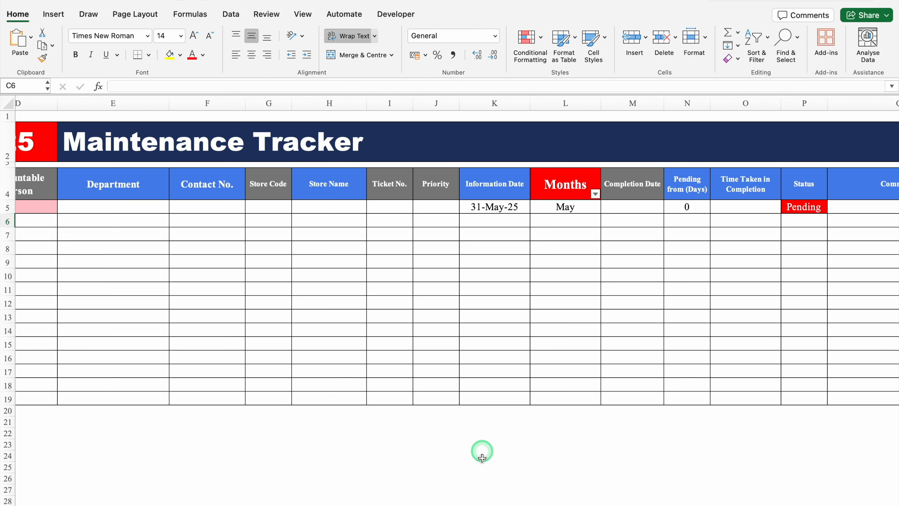
scroll(490, 501, left, 5)
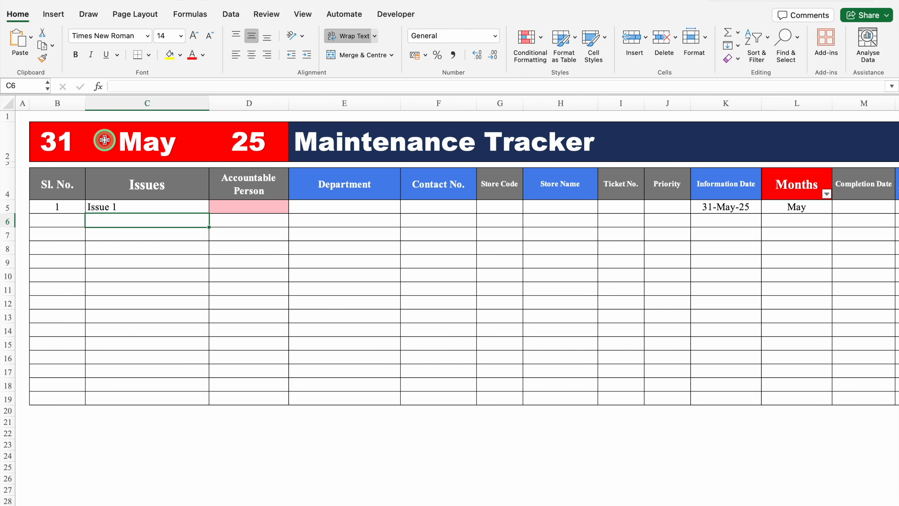
Assign Issue 1 to the accountable person for Beverage Machine and set its store code to ST 005.
click(267, 207)
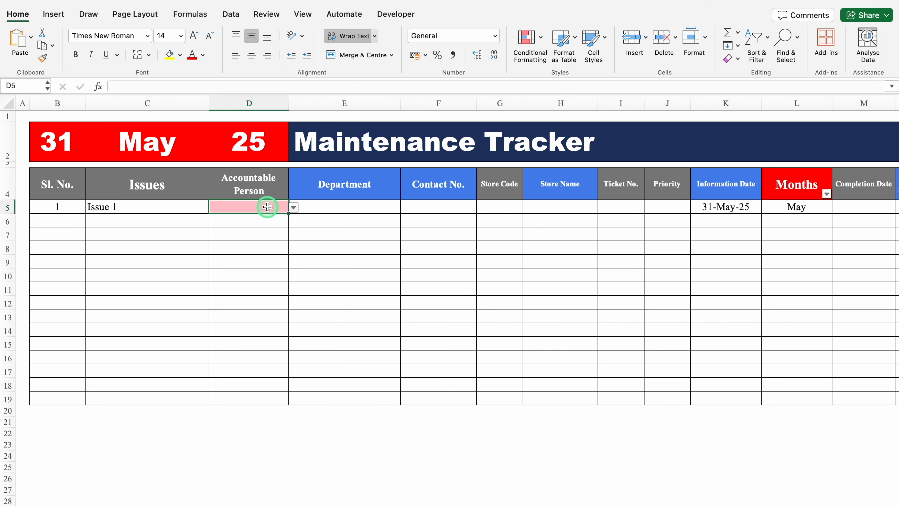
click(294, 207)
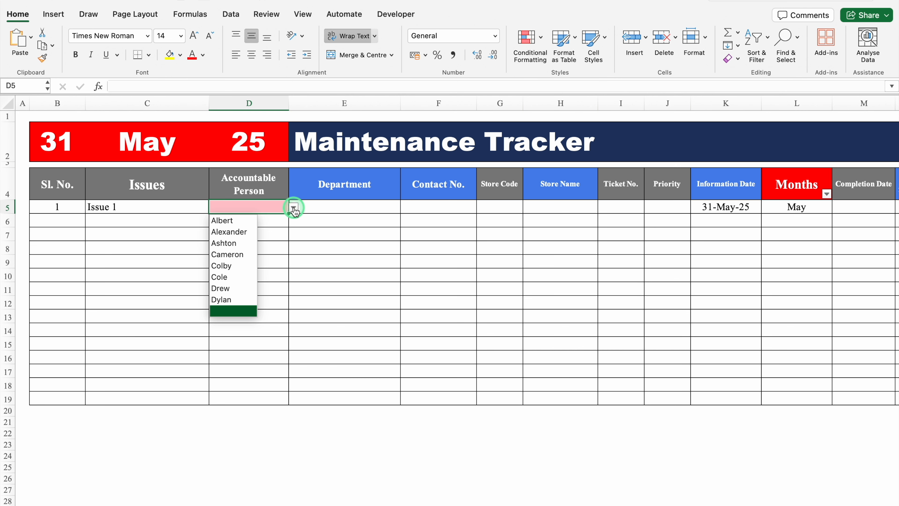
click(237, 255)
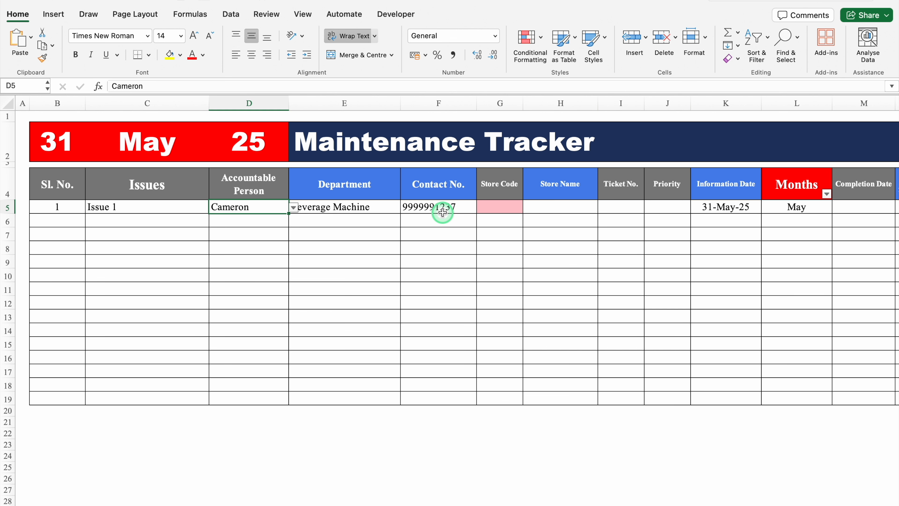
click(501, 206)
click(528, 207)
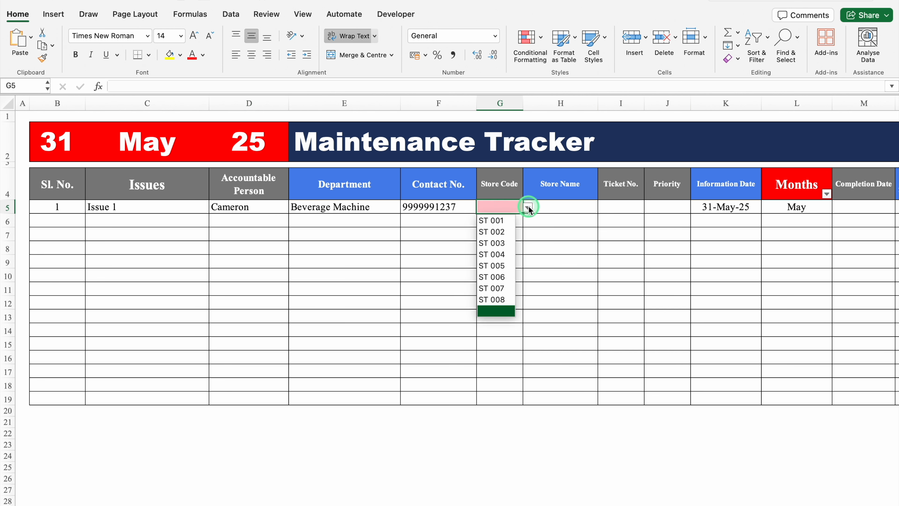
click(496, 266)
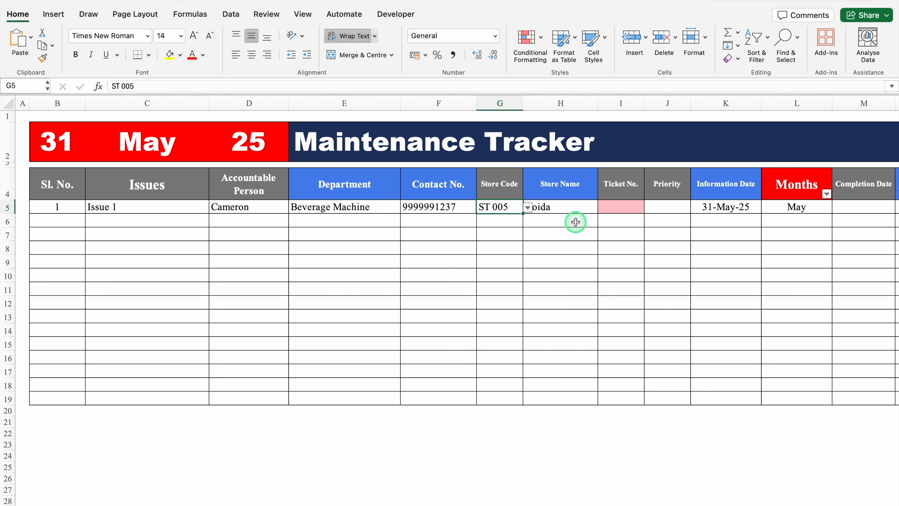
Set Issue 1's ticket number to 101 and its priority to Medium.
click(620, 205)
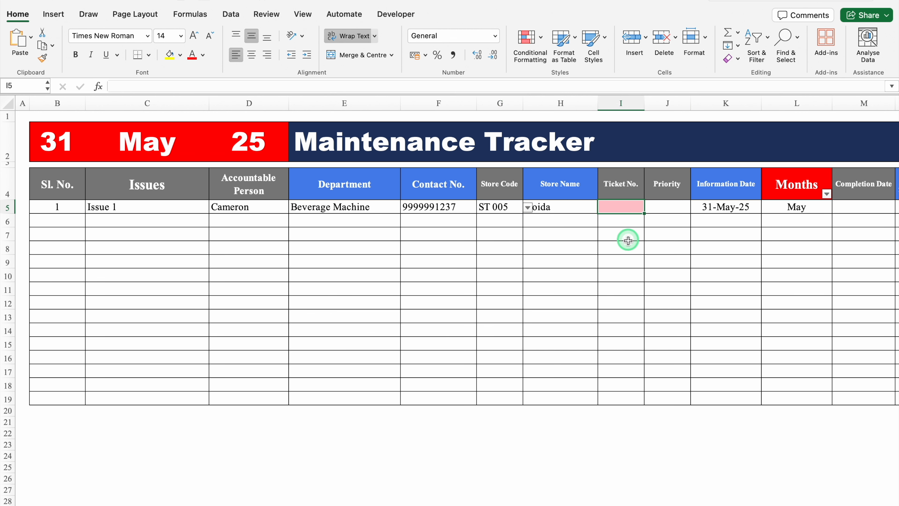
text(101)
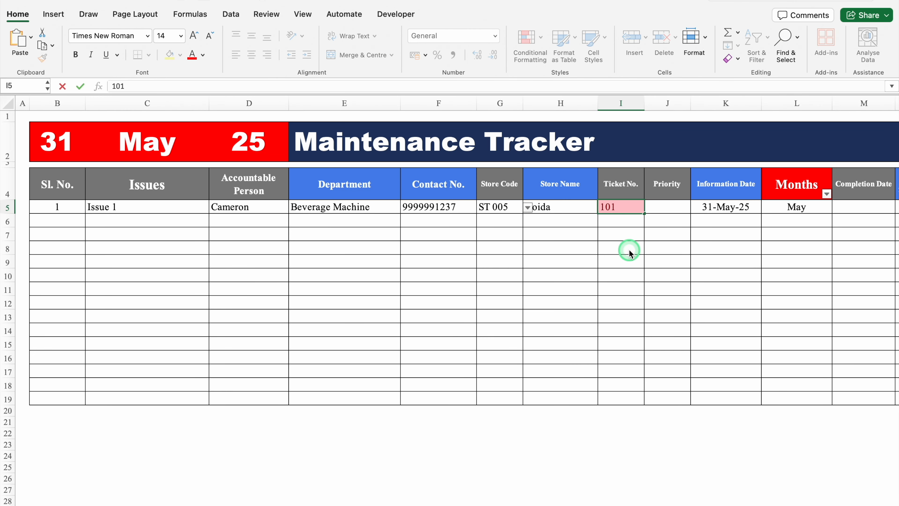
key(Return)
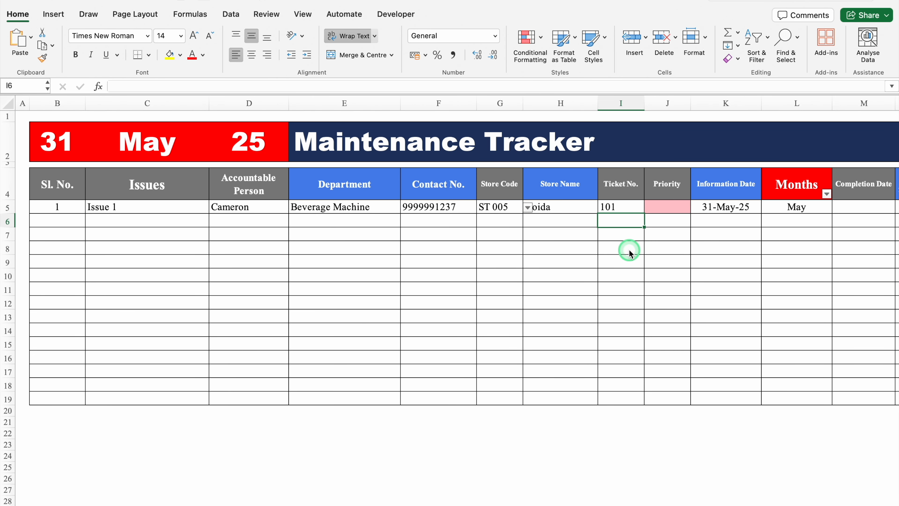
click(662, 206)
click(695, 207)
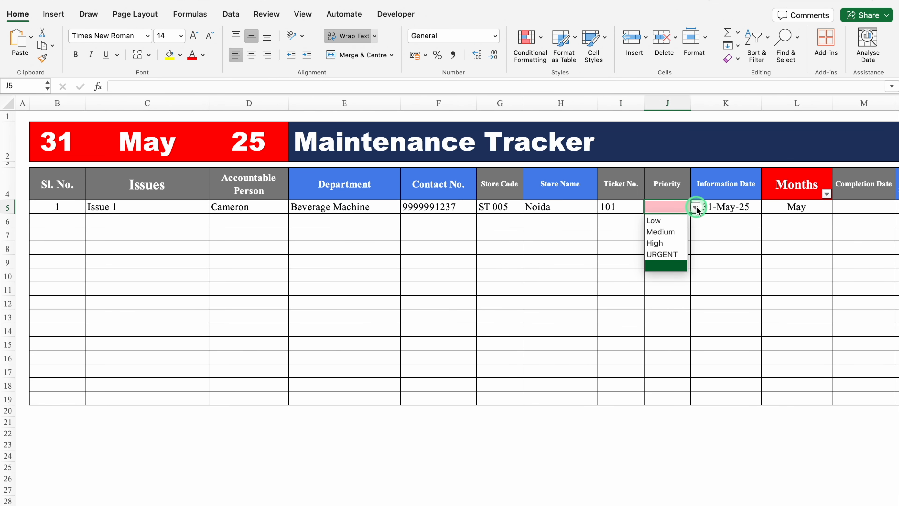
click(665, 232)
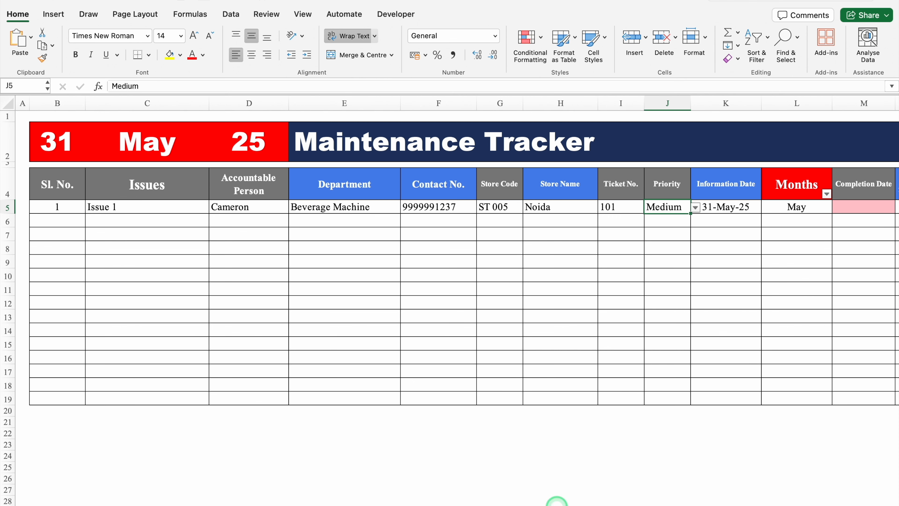
Enter 1/8/25 as the completion date of Issue 1 in cell M5.
scroll(601, 501, right, 5)
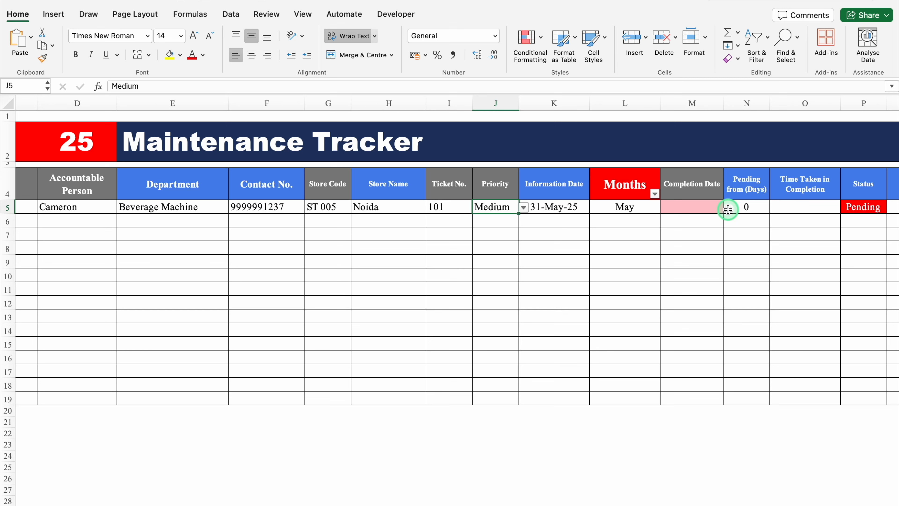
click(704, 207)
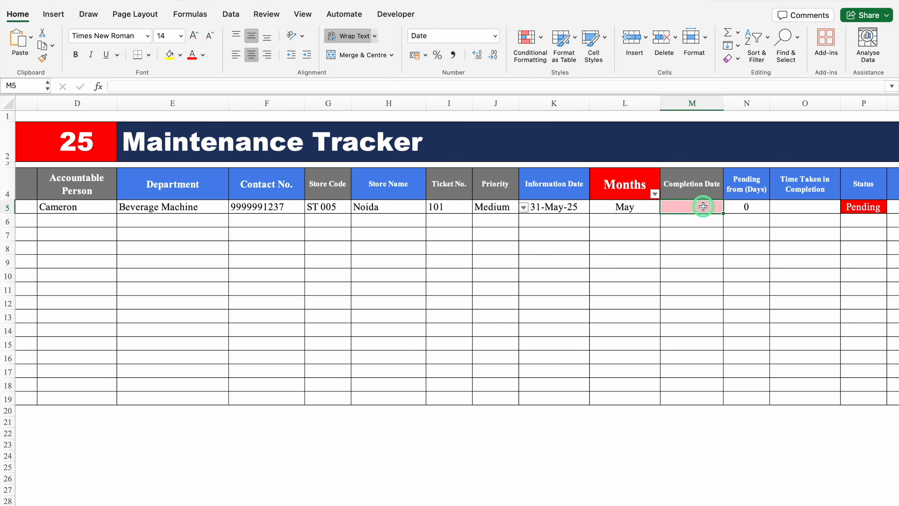
text(1/8/25)
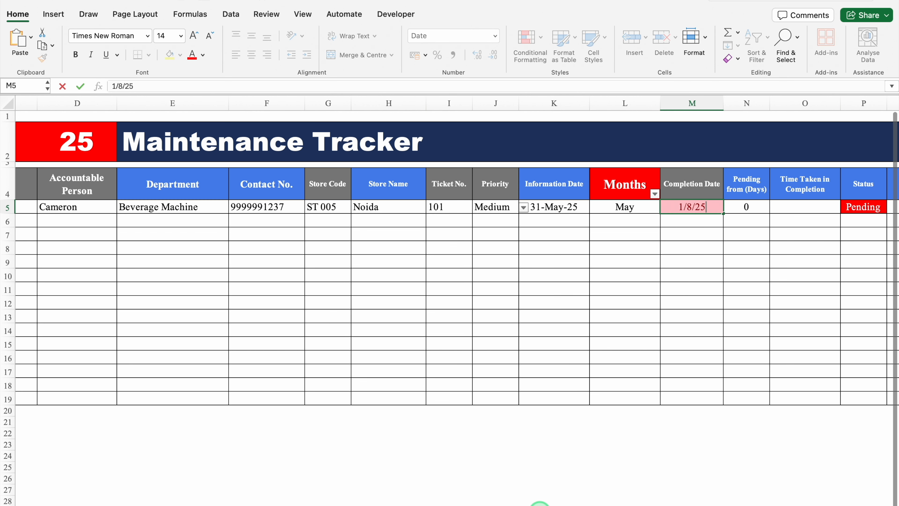
scroll(539, 502, right, 5)
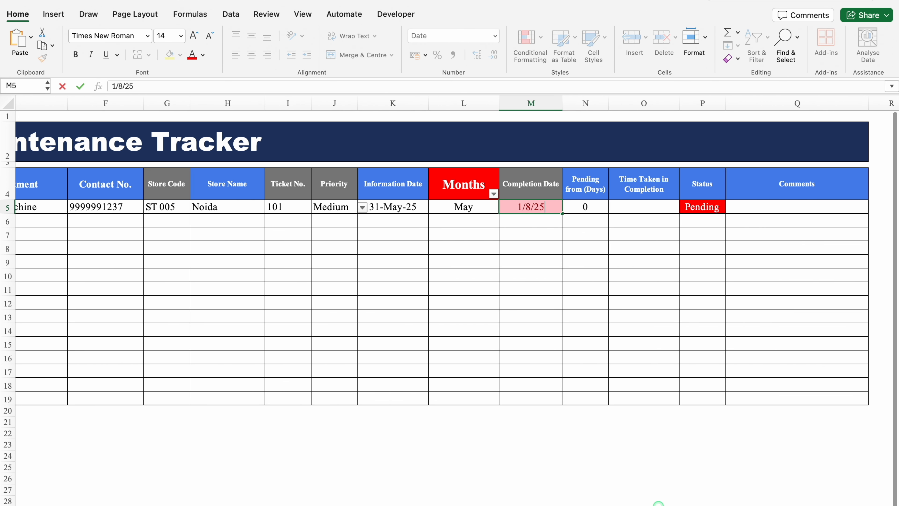
key(Return)
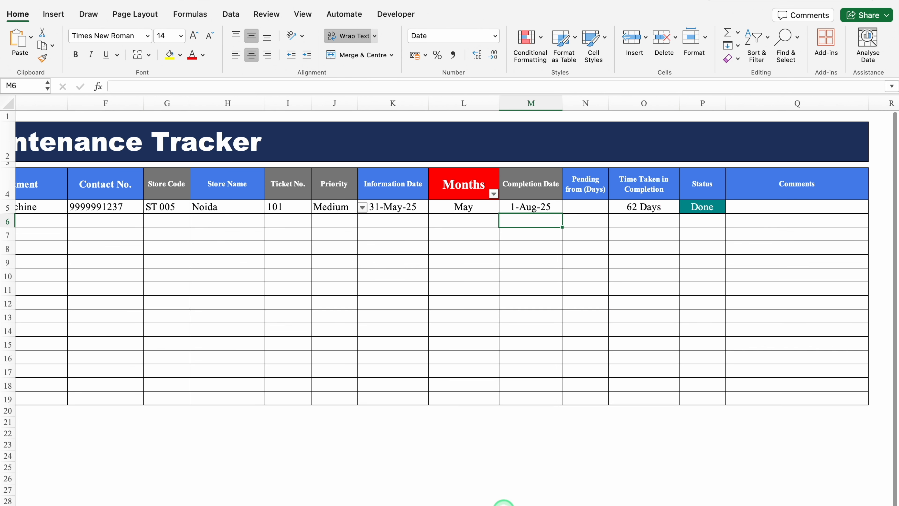
Examine the staff, store and priority lists on the Settings sheet.
scroll(503, 501, left, 2)
scroll(232, 425, left, 8)
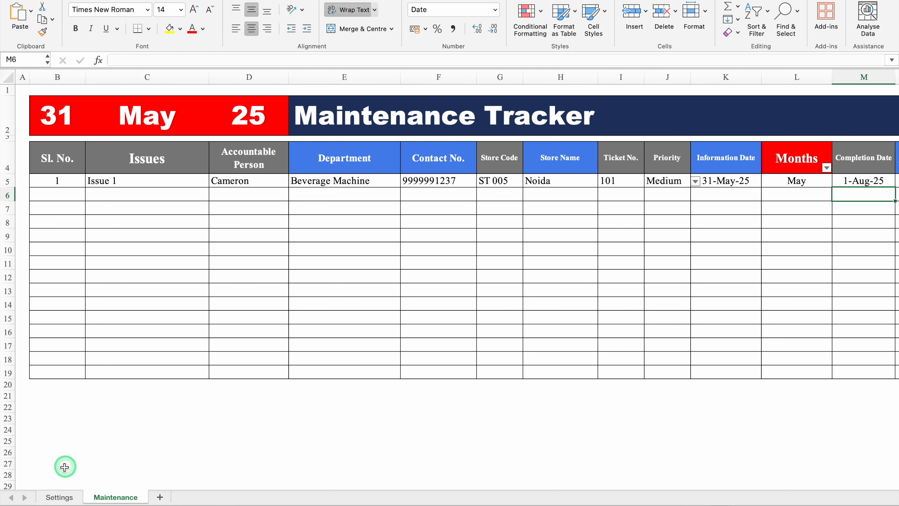
click(60, 497)
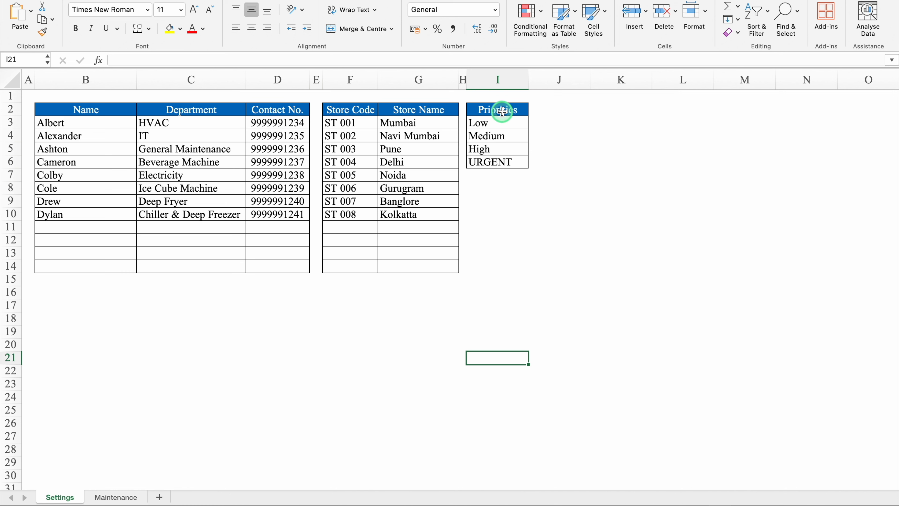
click(115, 498)
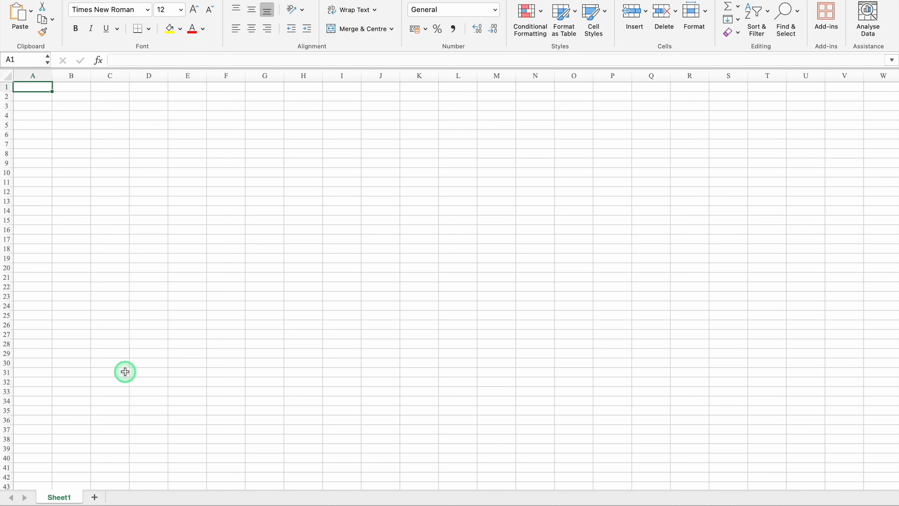
Rename Sheet1 of the blank workbook as Settings.
double_click(71, 500)
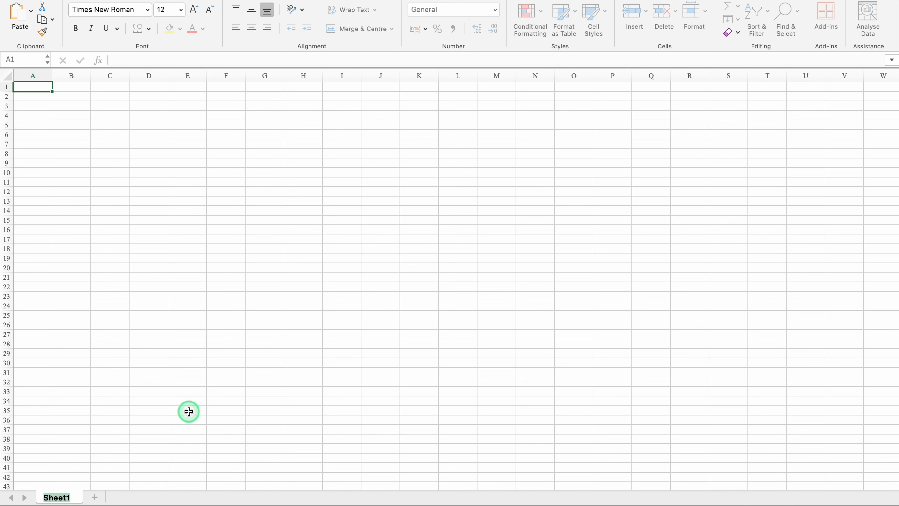
text(Settings)
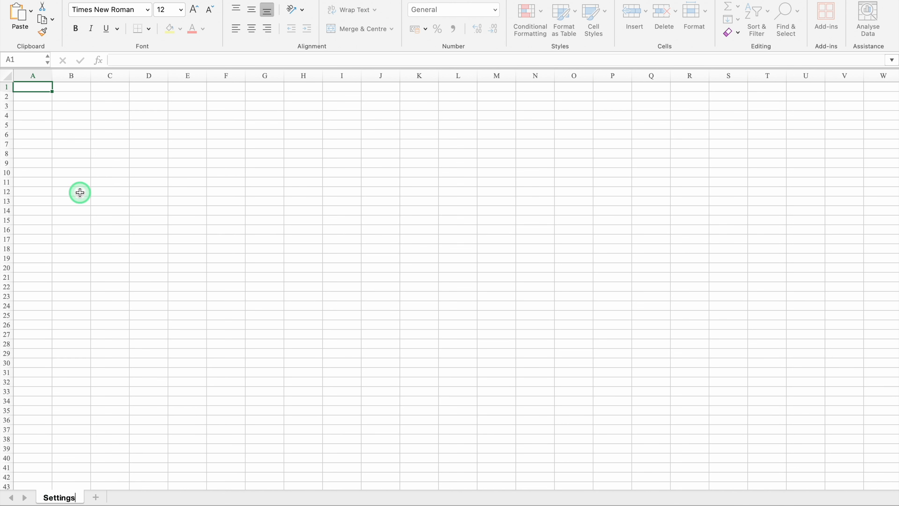
click(42, 88)
click(40, 86)
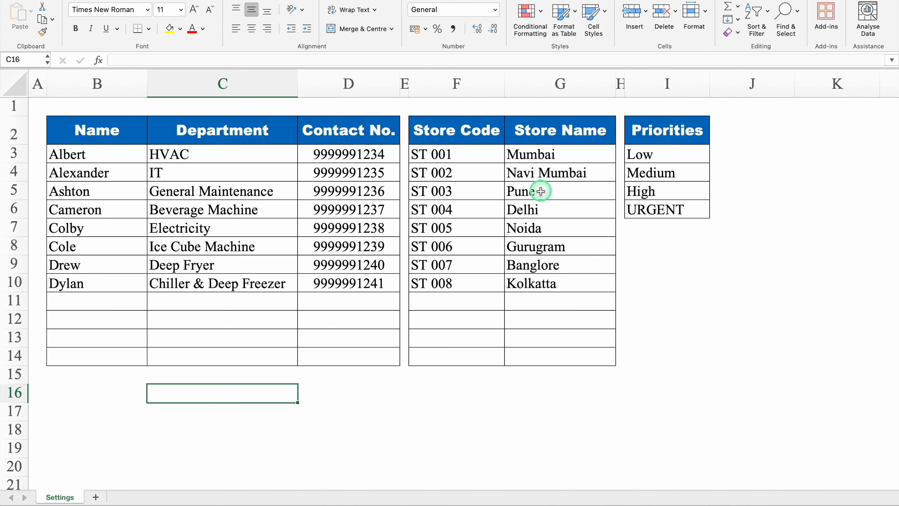
Add a new sheet after Settings and name it Maintenance Tracker.
click(545, 185)
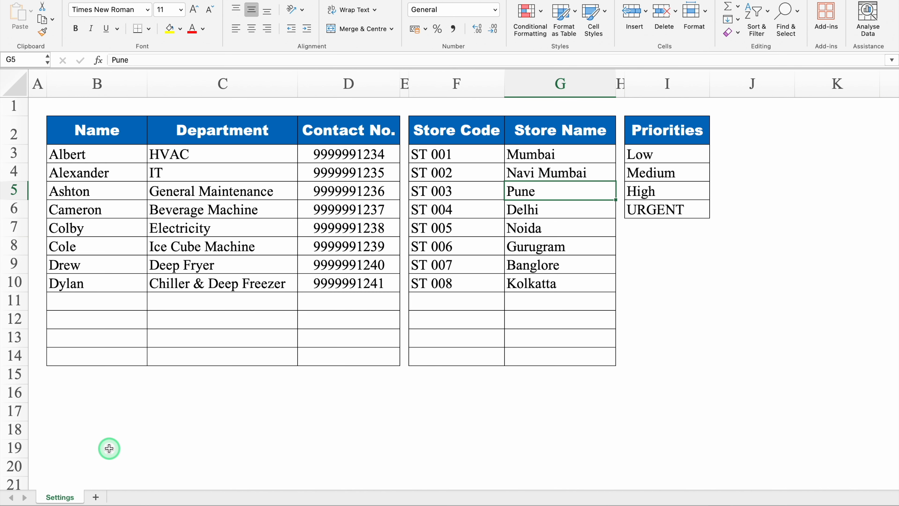
click(95, 497)
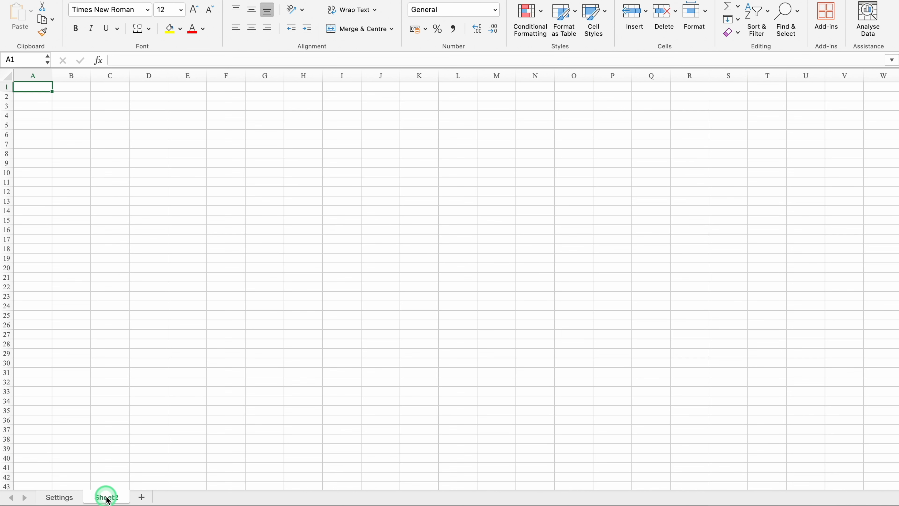
double_click(107, 498)
text(M)
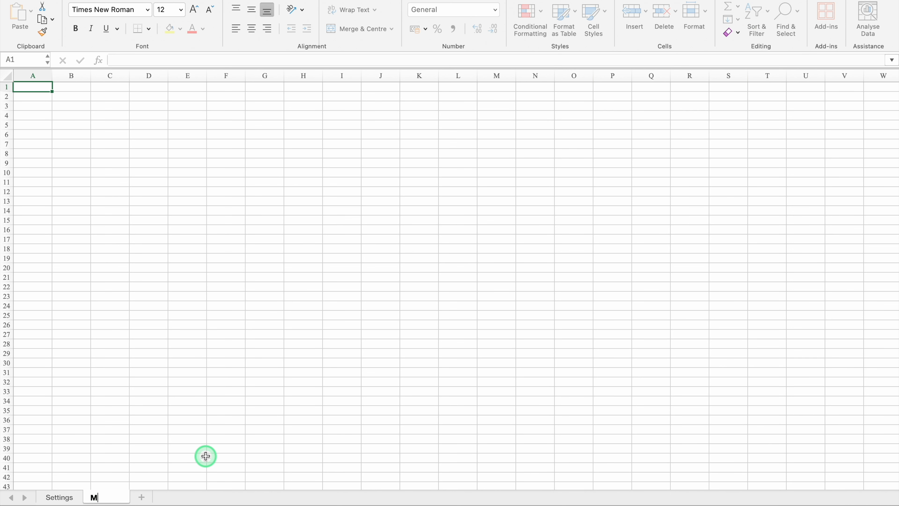
text(aintenance Tracker)
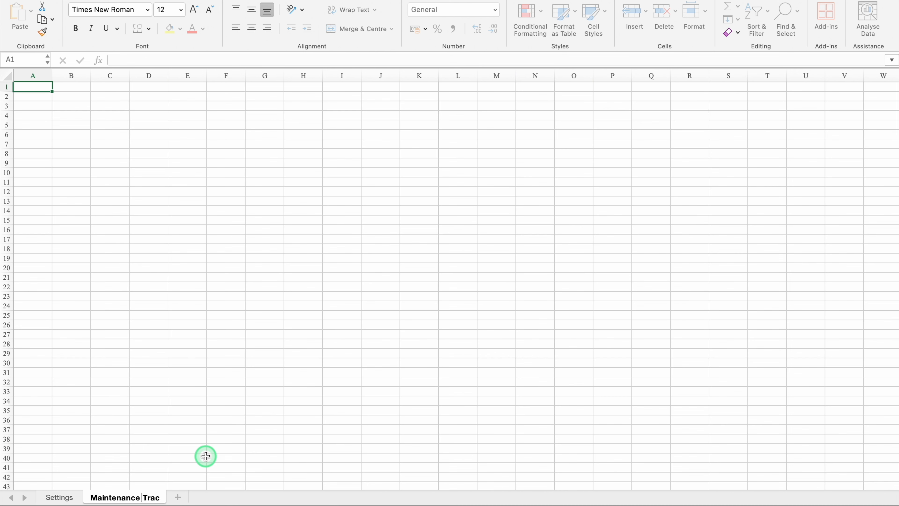
click(39, 87)
Narrow column A to a thin margin and enter the formula =TODAY() in cell B2.
drag(52, 75, 19, 81)
click(37, 97)
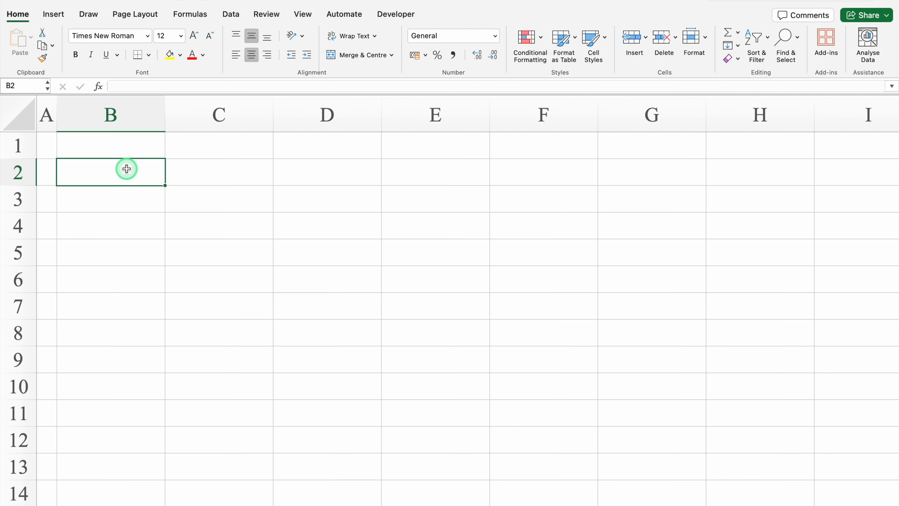
text(=TODAY)
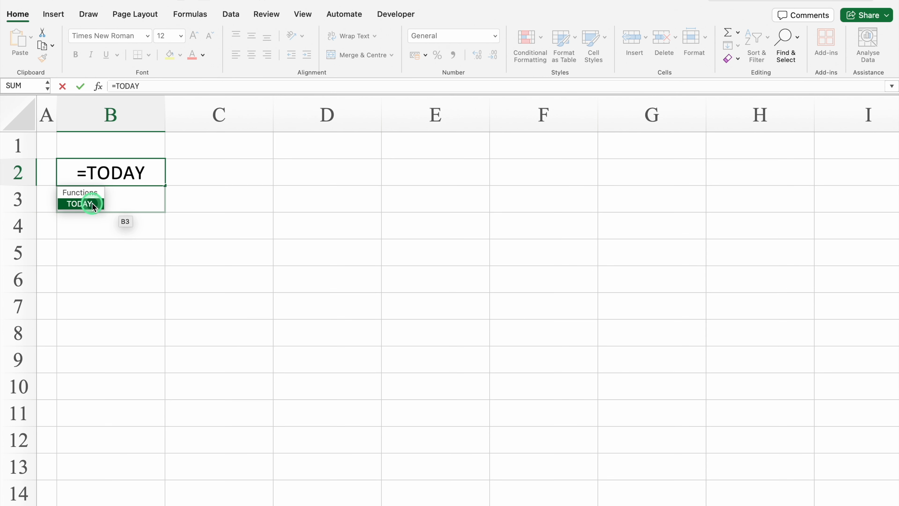
double_click(91, 204)
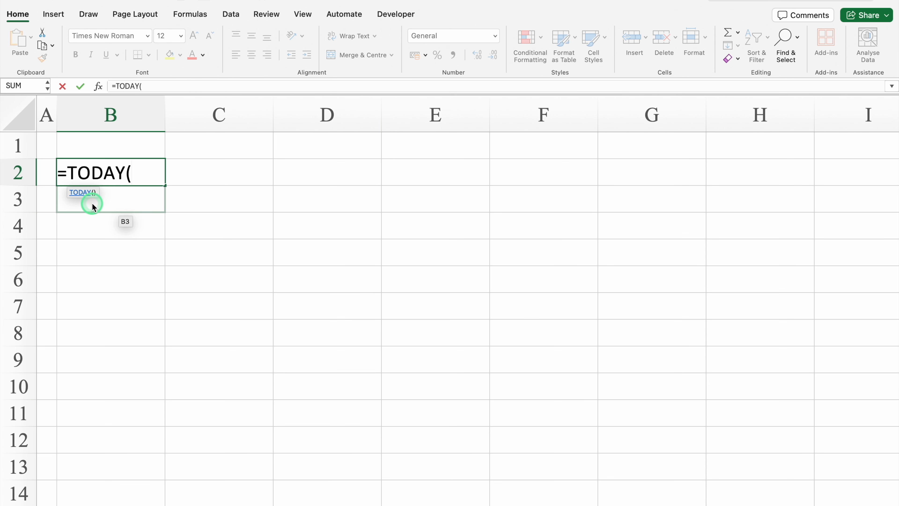
text())
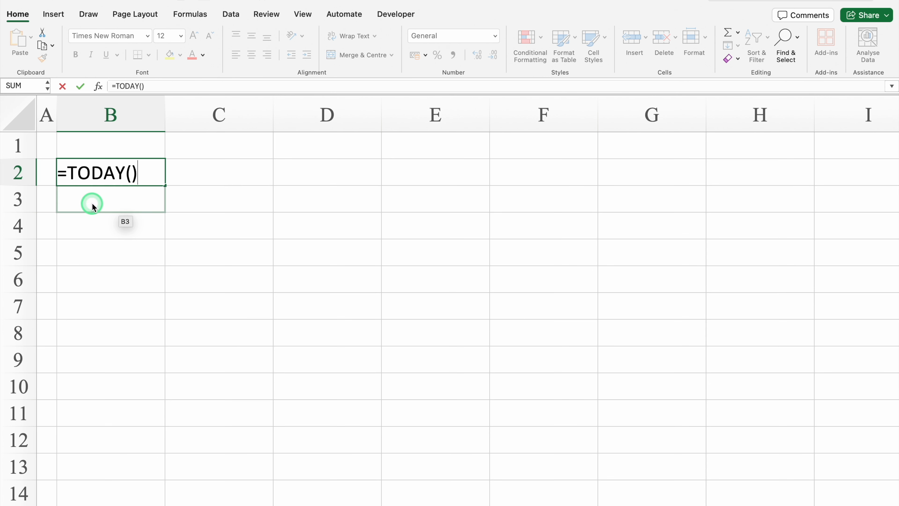
key(Return)
click(166, 186)
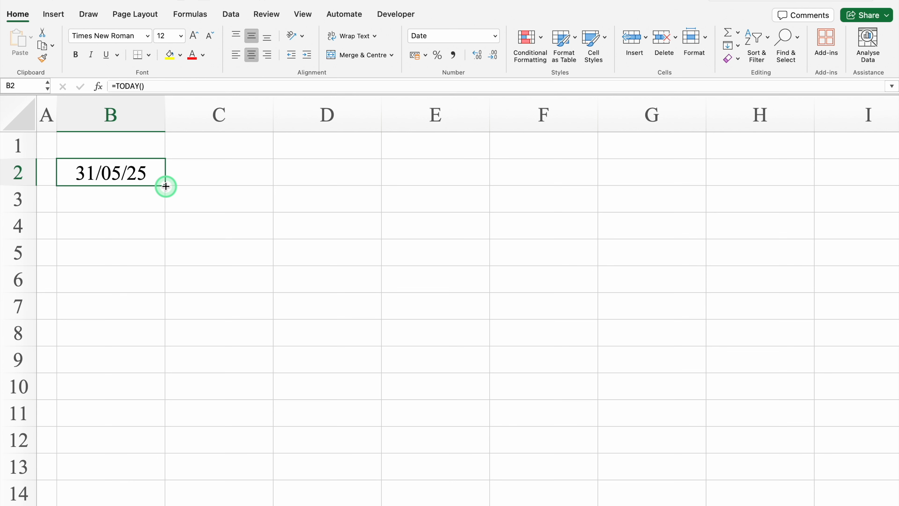
Copy the TODAY formula from B2 across to D2 and apply the custom number format dd to B2.
drag(166, 186, 343, 188)
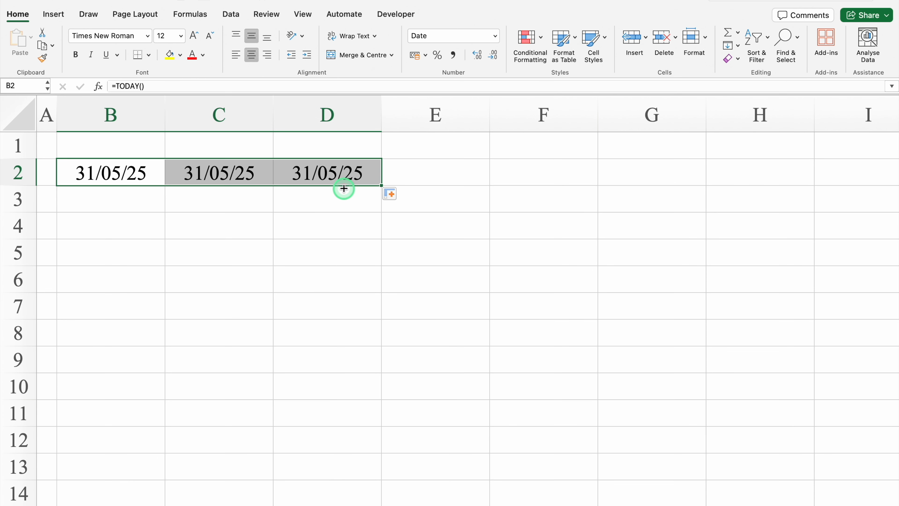
click(144, 171)
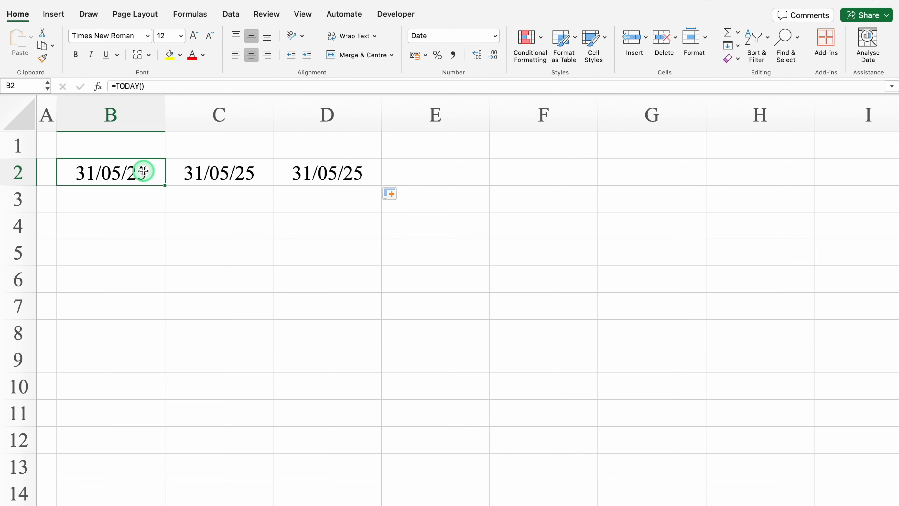
key(super+1)
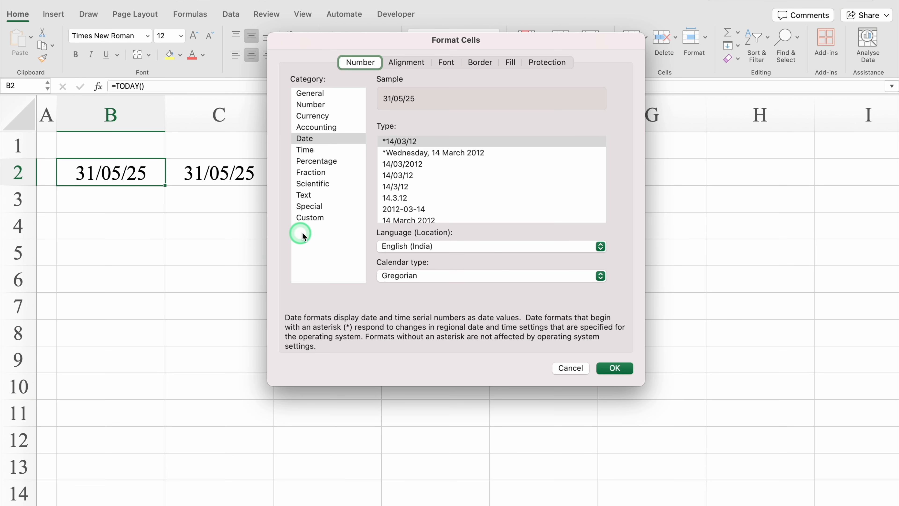
click(316, 221)
click(422, 139)
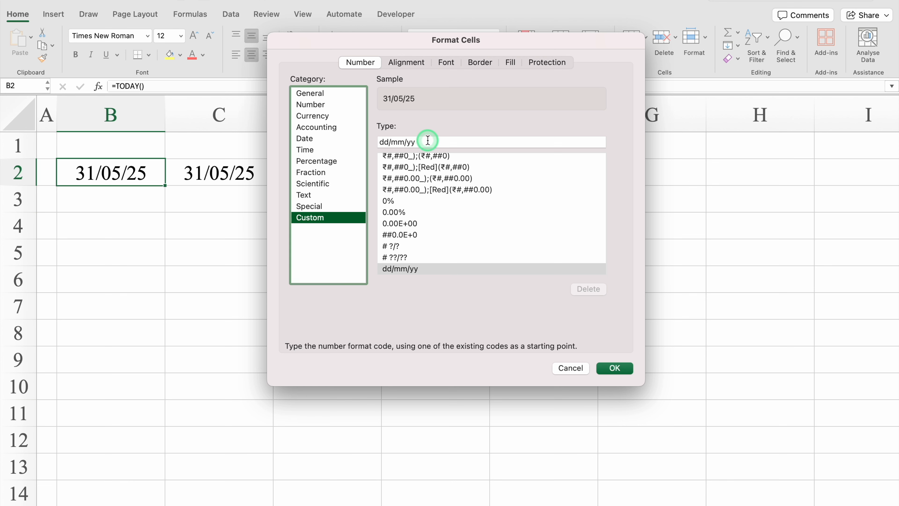
click(428, 140)
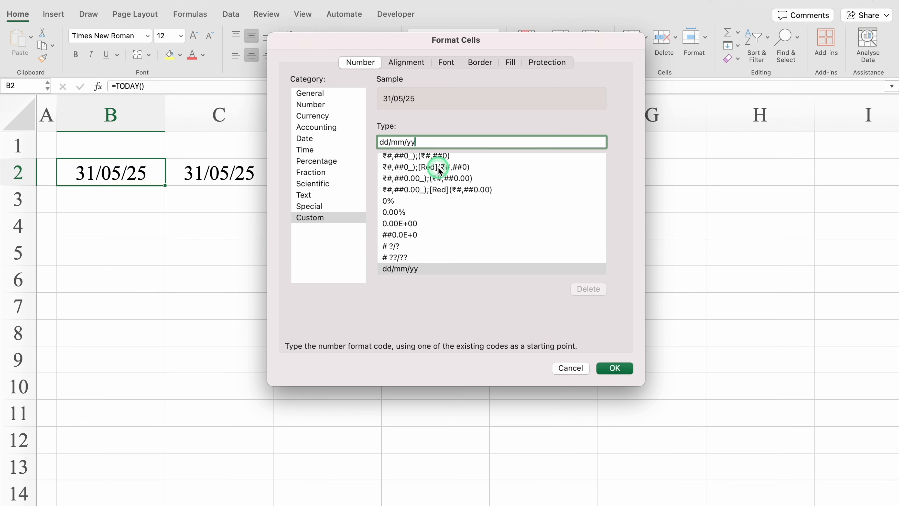
key(BackSpace)
key(BackSpace)
key(BackSpace)
key(BackSpace)
key(BackSpace)
key(BackSpace)
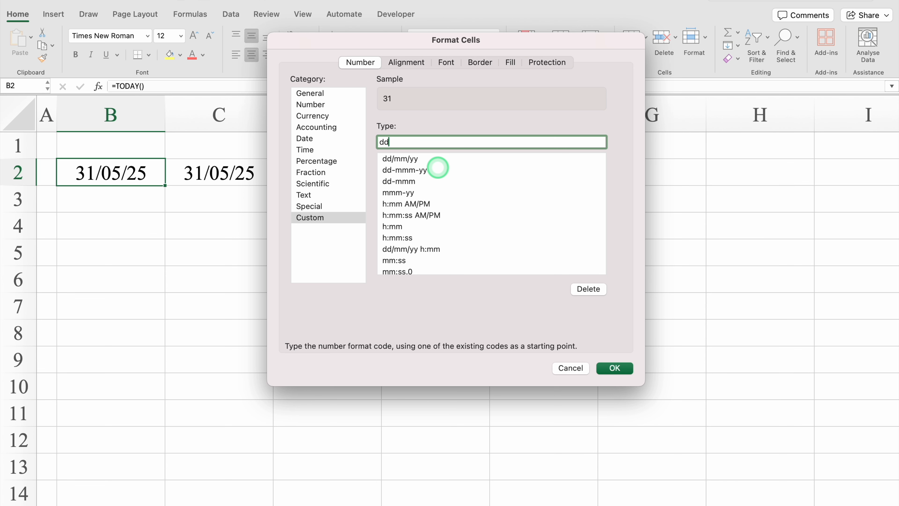
click(615, 368)
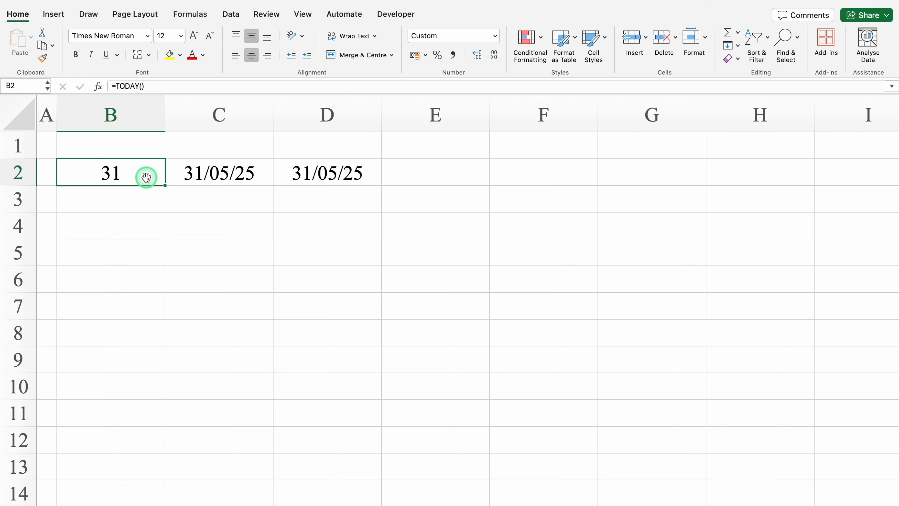
Apply the custom number format mmm to the date in cell C2.
click(208, 171)
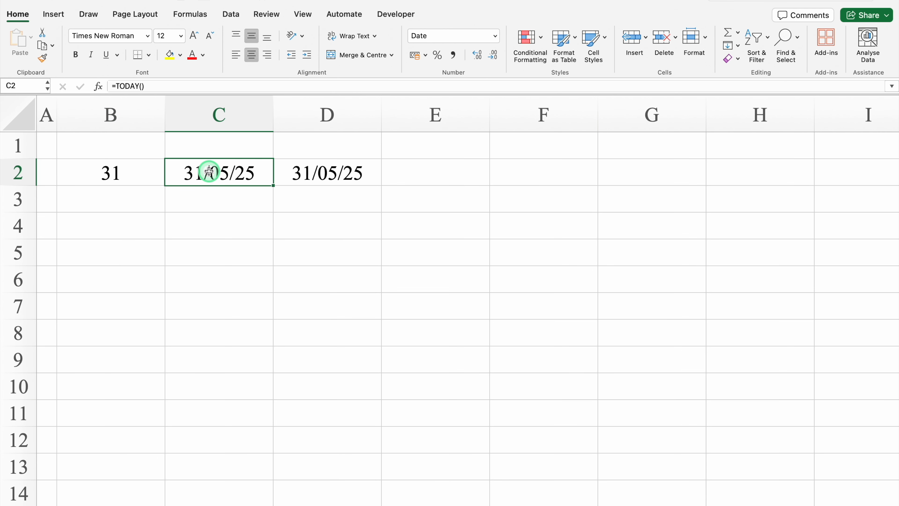
key(super+1)
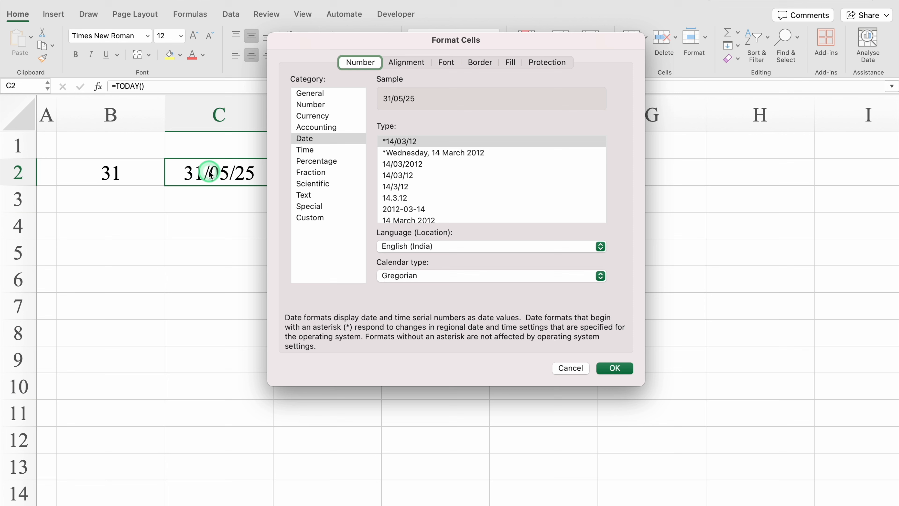
click(311, 217)
click(429, 141)
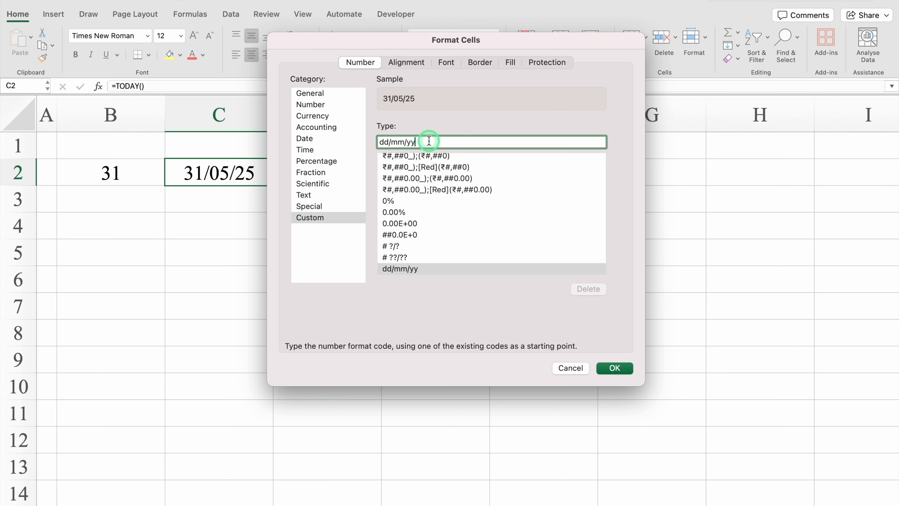
key(BackSpace)
key(BackSpace)
key(BackSpace)
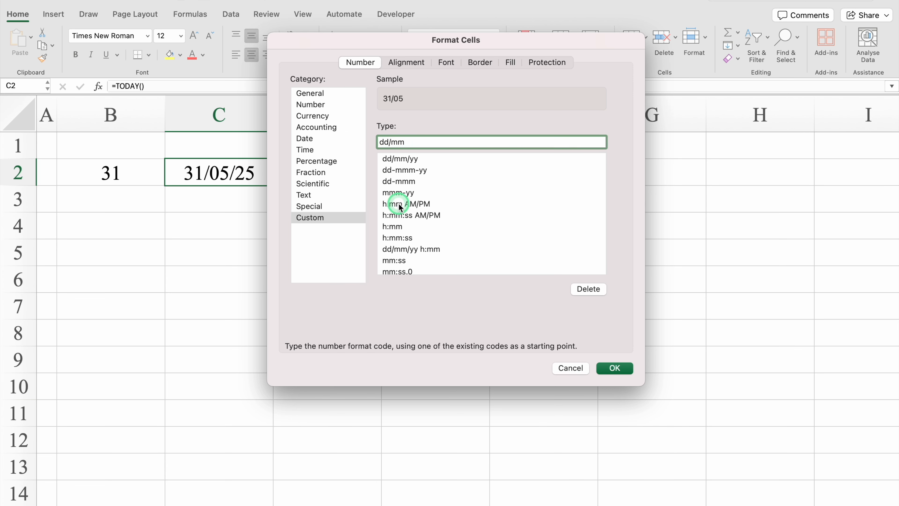
key(BackSpace)
key(BackSpace)
key(BackSpace)
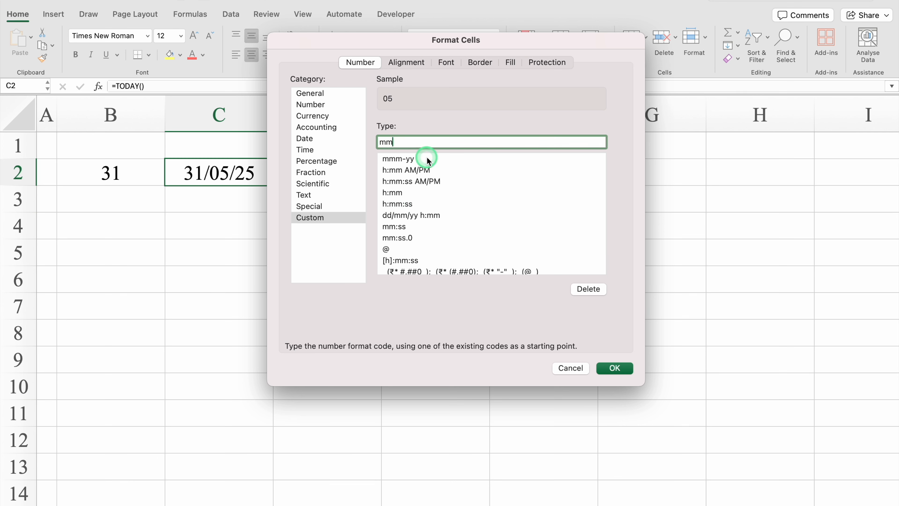
text(m)
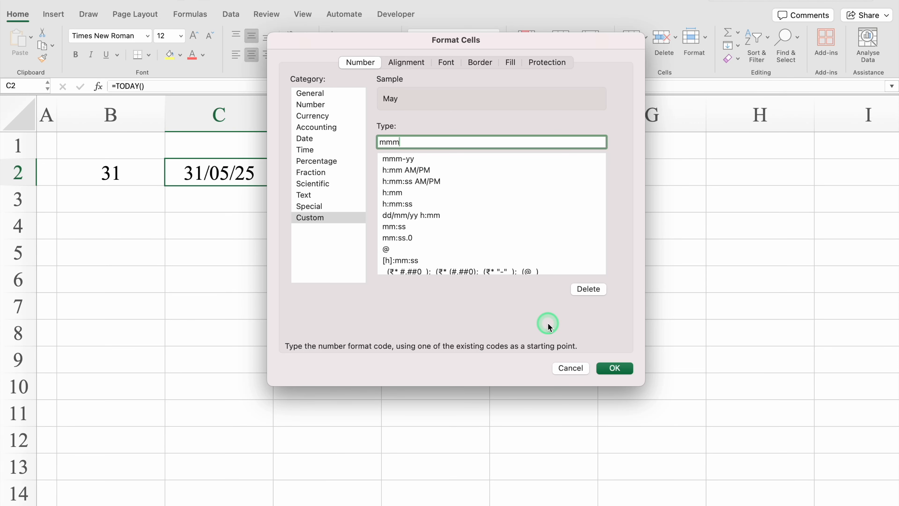
click(618, 367)
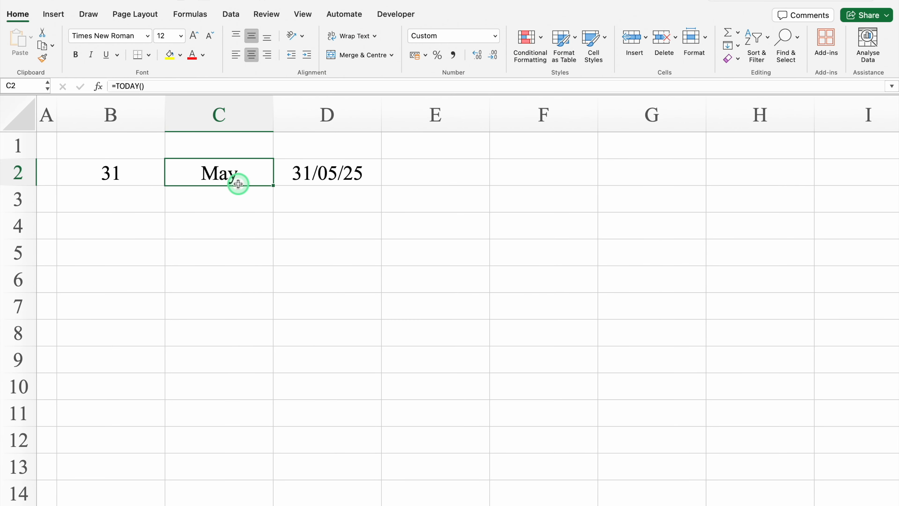
Apply the custom number format yyyy to the date in cell D2.
click(324, 173)
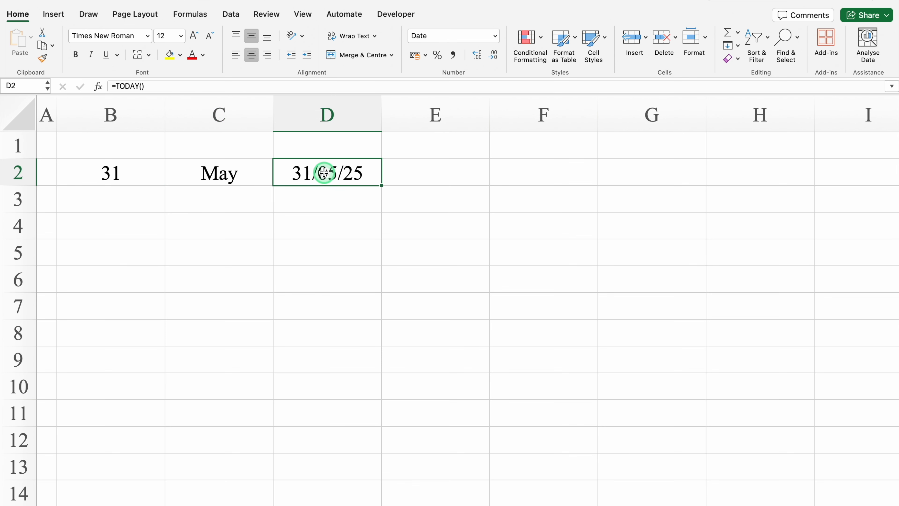
key(super+1)
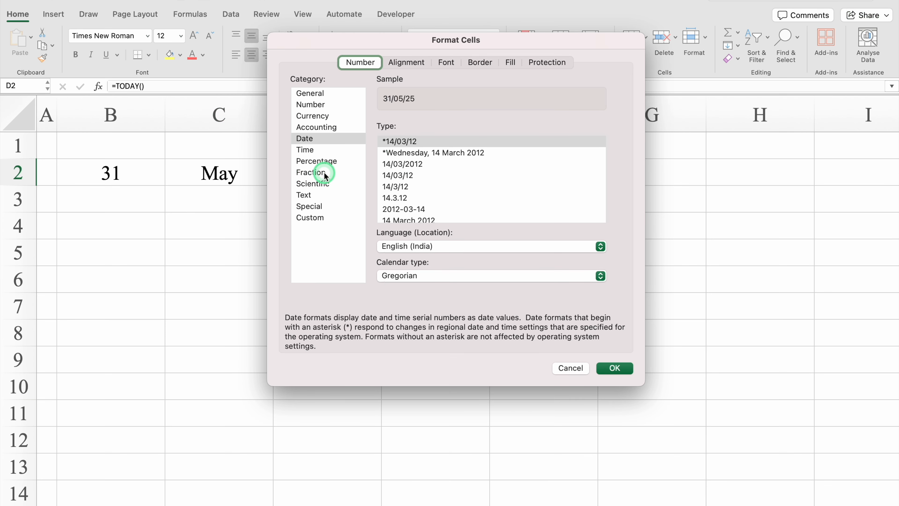
click(319, 217)
click(407, 142)
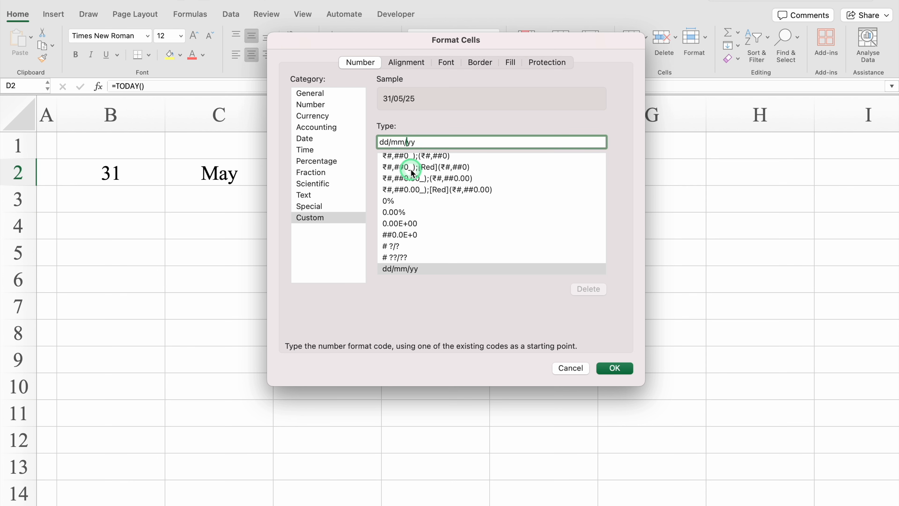
key(BackSpace)
key(BackSpace)
key(BackSpace)
key(BackSpace)
key(BackSpace)
key(BackSpace)
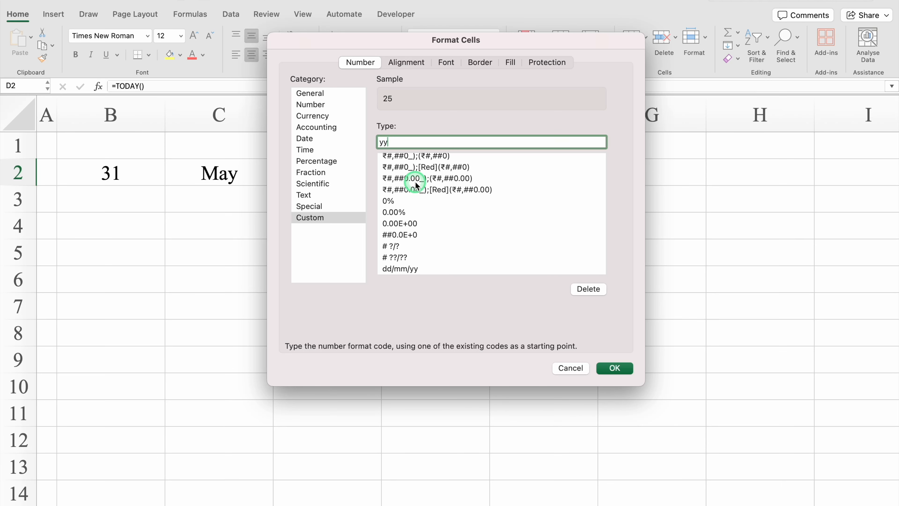
text(yy)
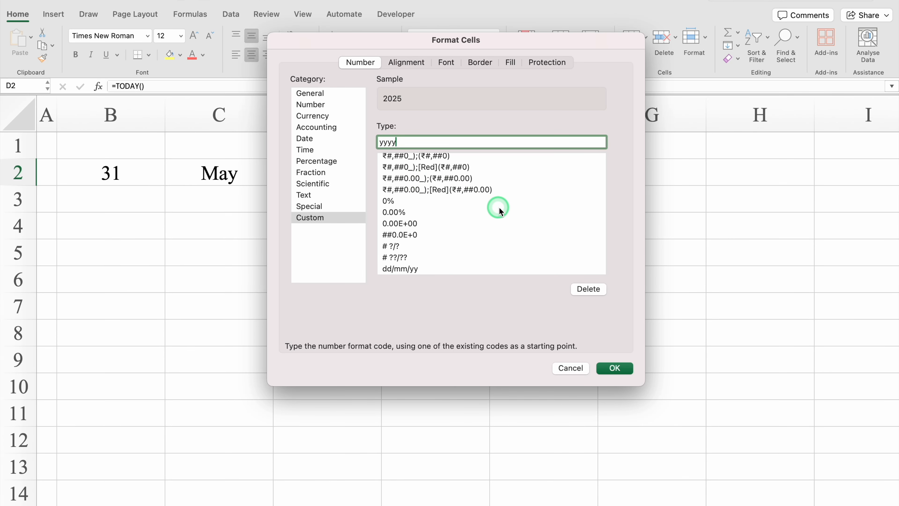
click(615, 368)
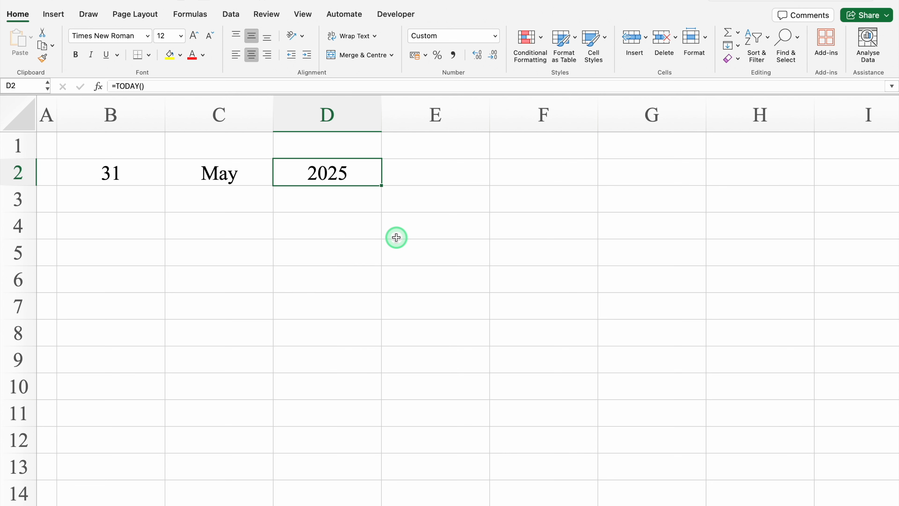
Set the font of row 2 to Arial Black and shrink row 3 to a thin spacer.
click(99, 205)
click(19, 172)
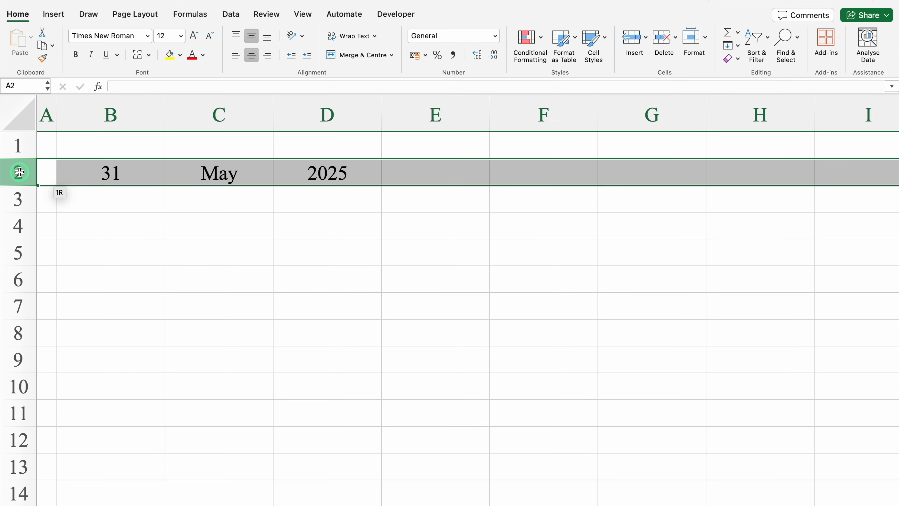
click(150, 37)
mouse_move(165, 139)
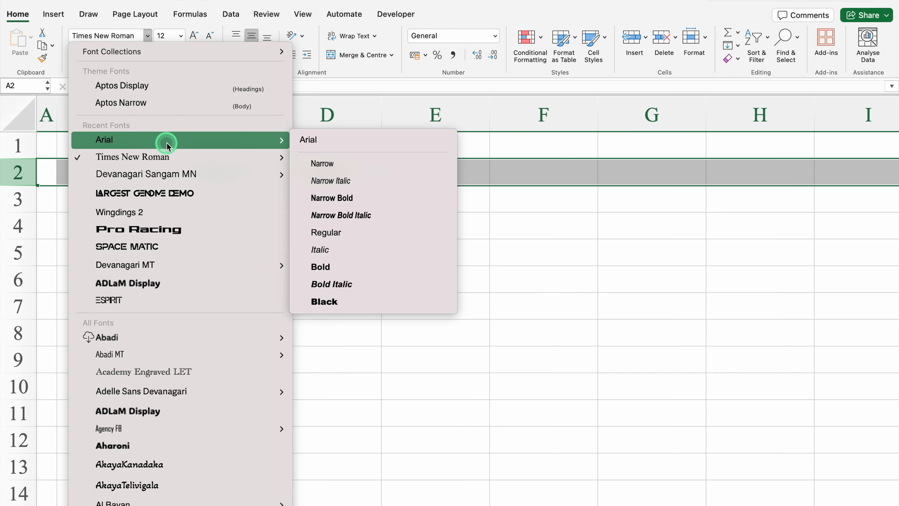
click(351, 301)
click(94, 208)
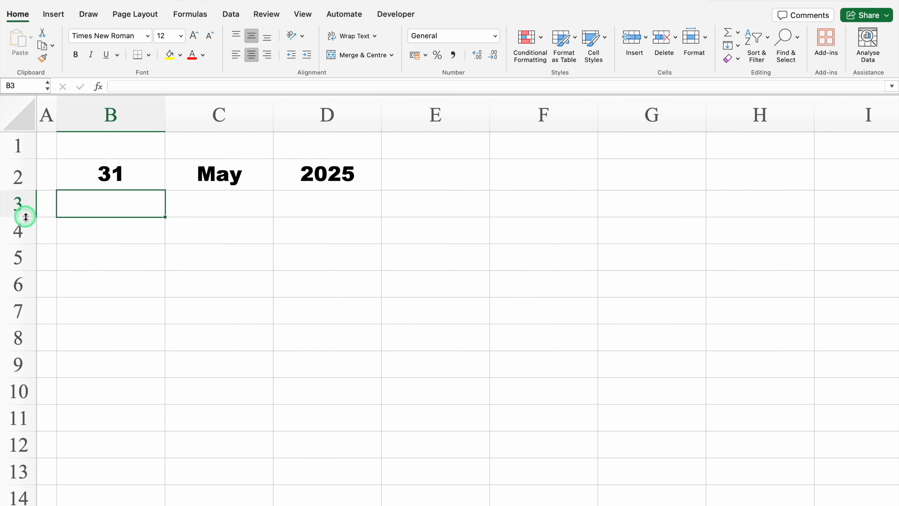
drag(25, 217, 25, 193)
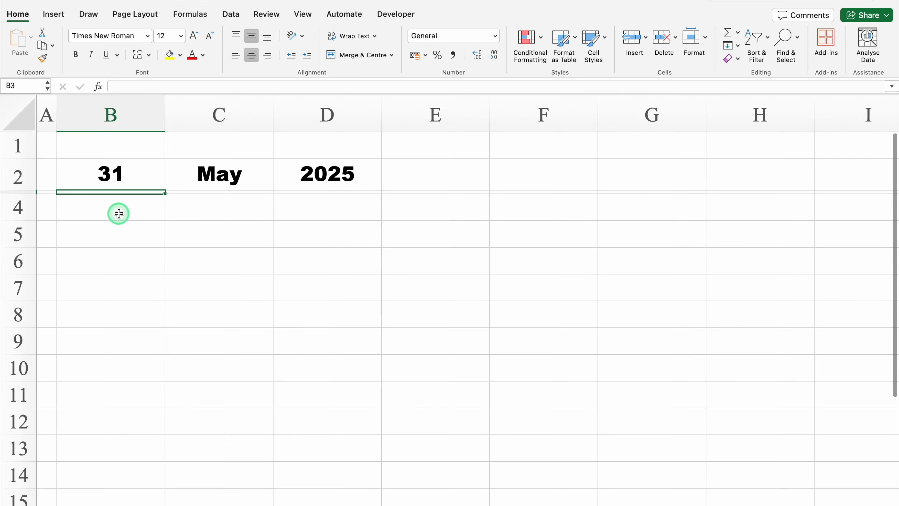
Enter the headings Sl. No., Issues and Accountable Person in B4:D4 and wrap the text of row 4.
click(120, 212)
text(S)
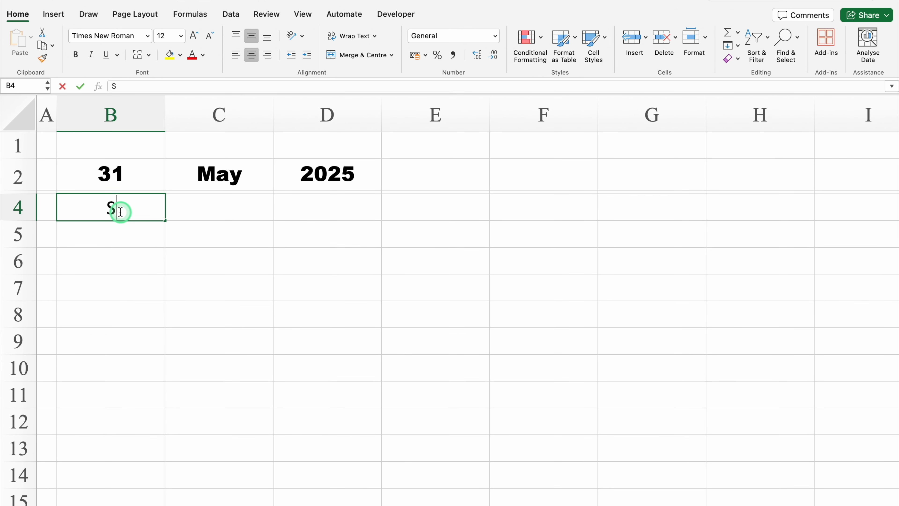
text(l. No.)
key(Tab)
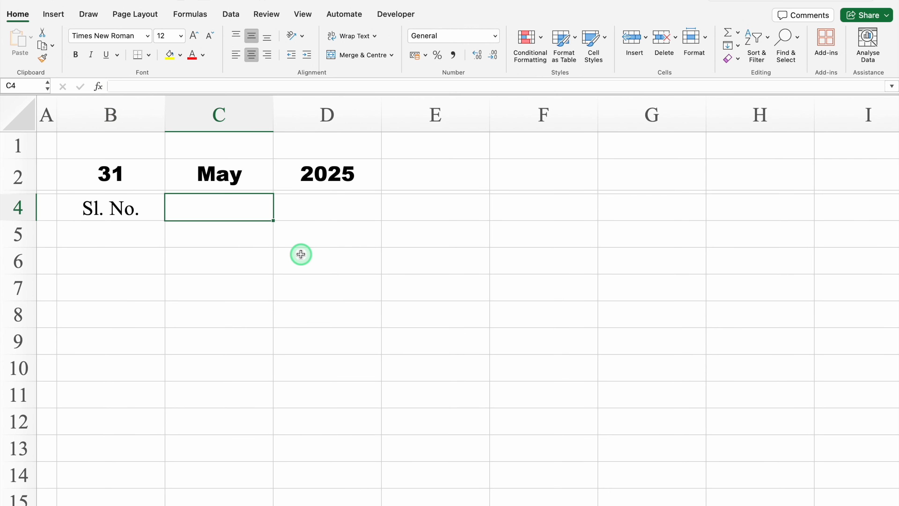
text(Issues)
key(Tab)
text(Accountable Person)
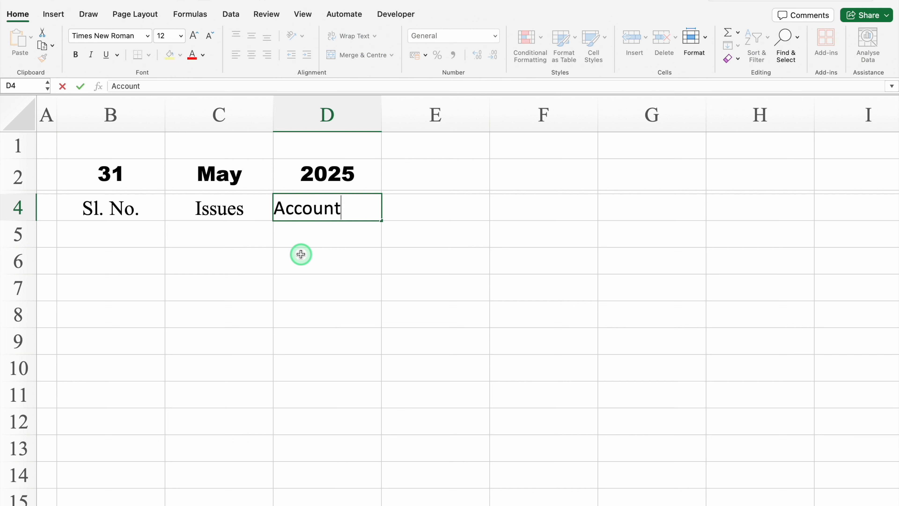
key(Return)
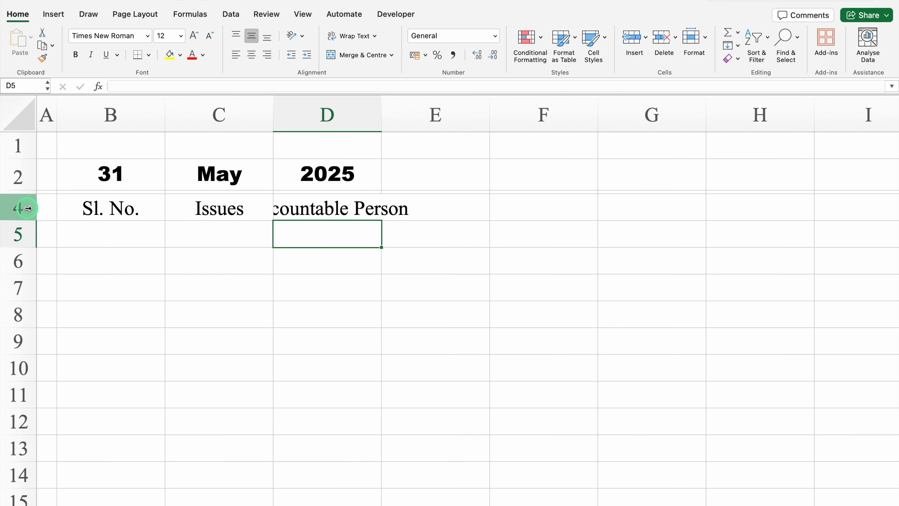
click(19, 208)
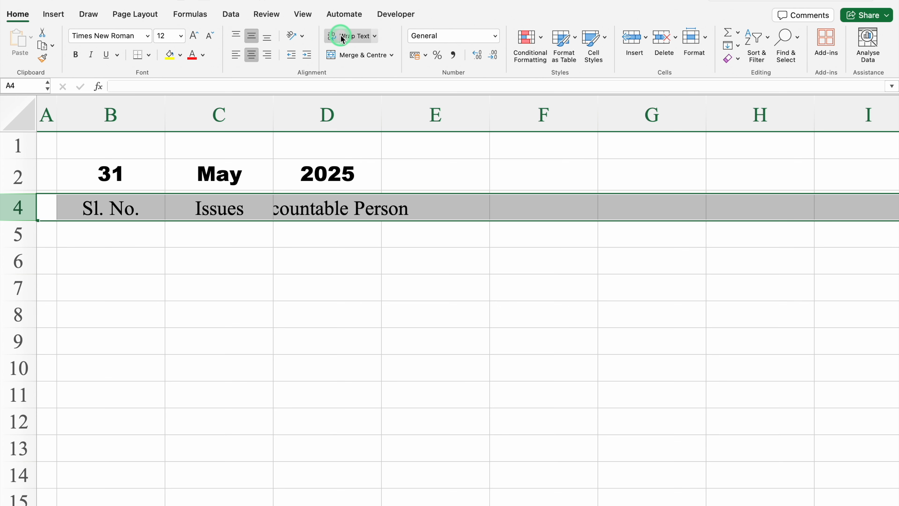
click(354, 39)
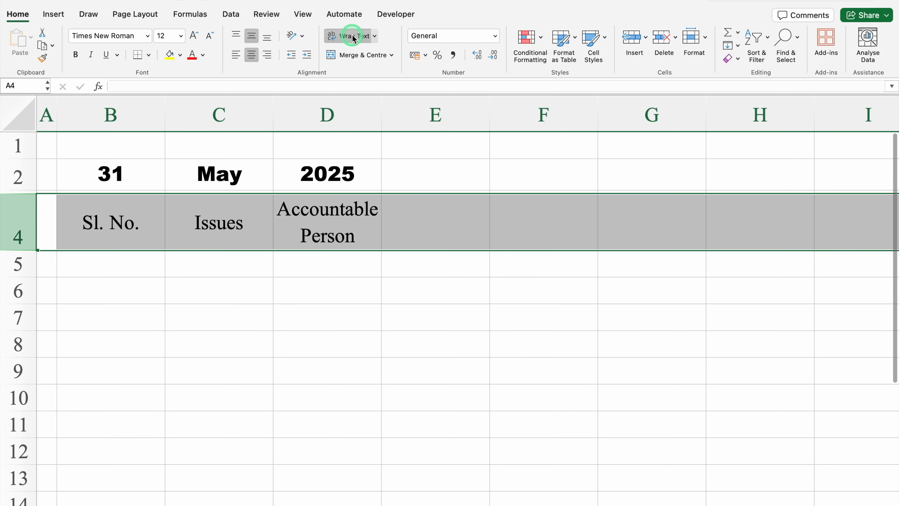
Enter the headings Department, Contact No., Store Code and Store Name in cells E4 to H4.
click(456, 221)
text(Department)
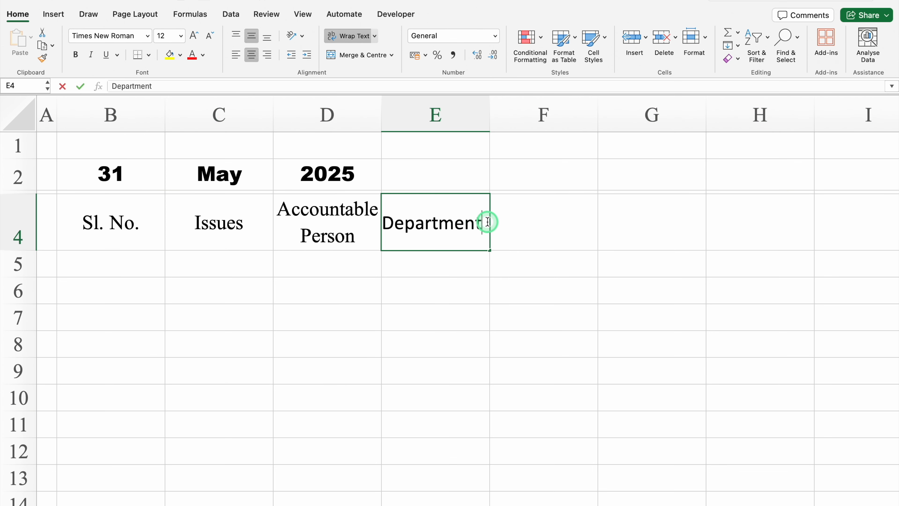
click(547, 224)
text(Contact No.)
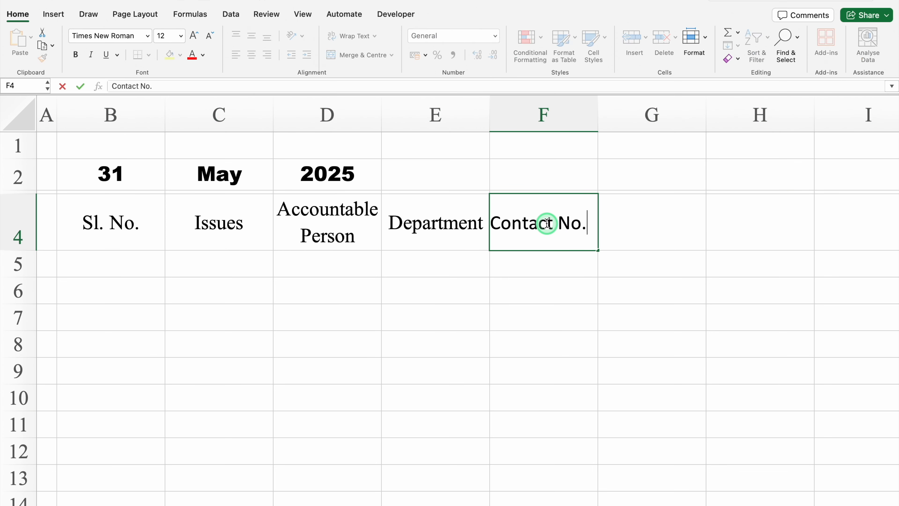
click(651, 214)
text(Store Code)
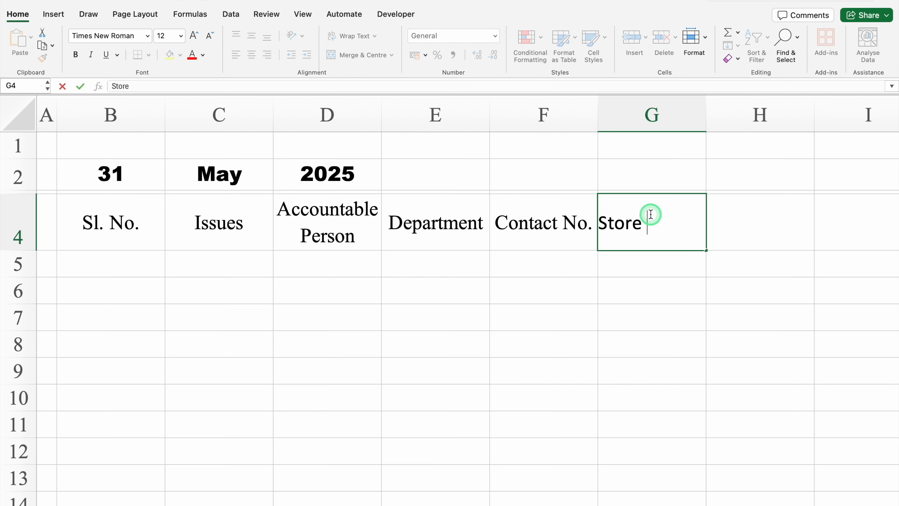
key(Tab)
text(Store Name)
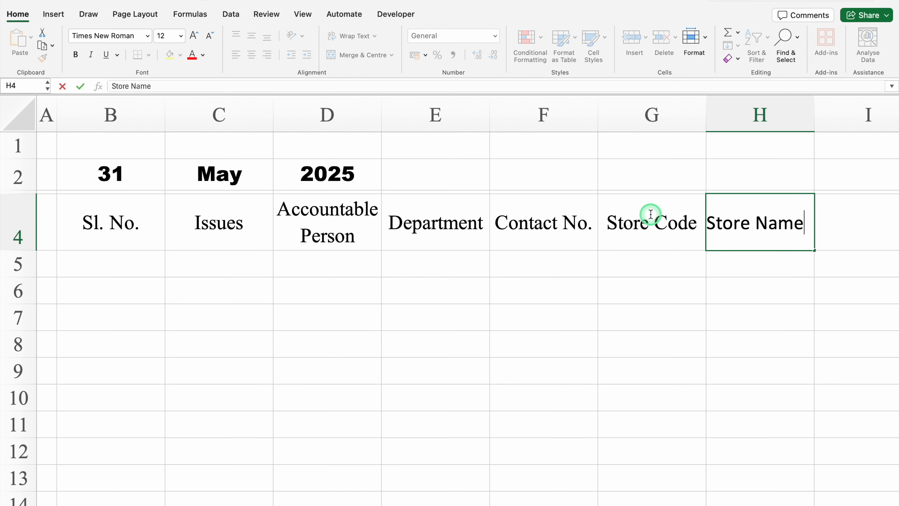
key(Return)
click(111, 262)
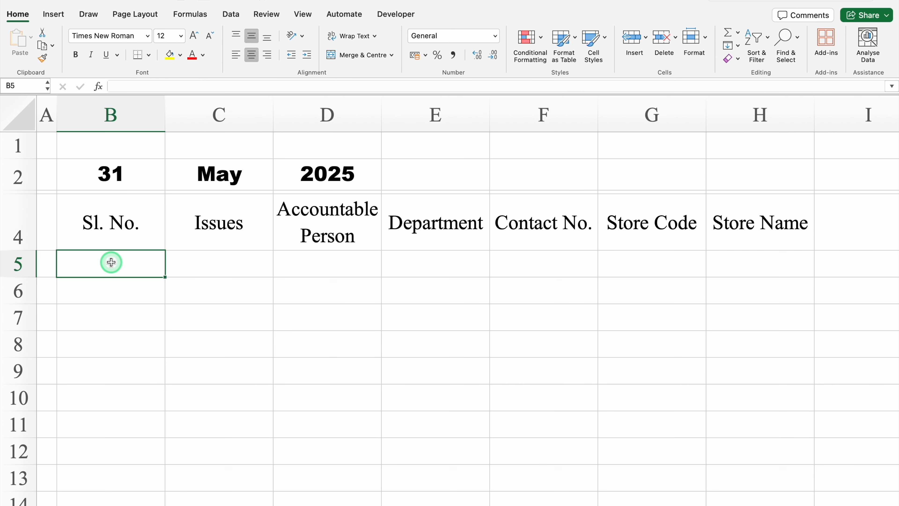
Enter 1 and 2 under Sl. No. and fill the series down to 10 in B5:B14.
text(1)
key(Return)
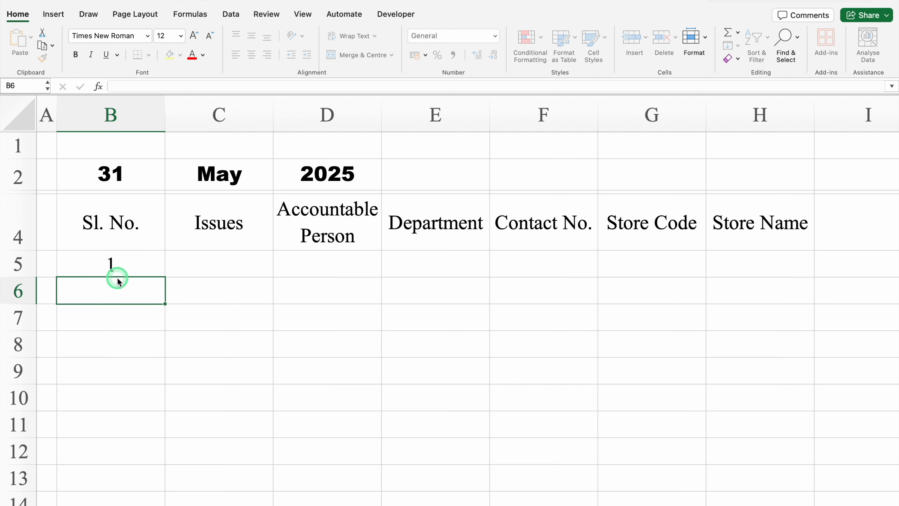
text(2)
drag(136, 272, 153, 483)
scroll(164, 466, down, 1)
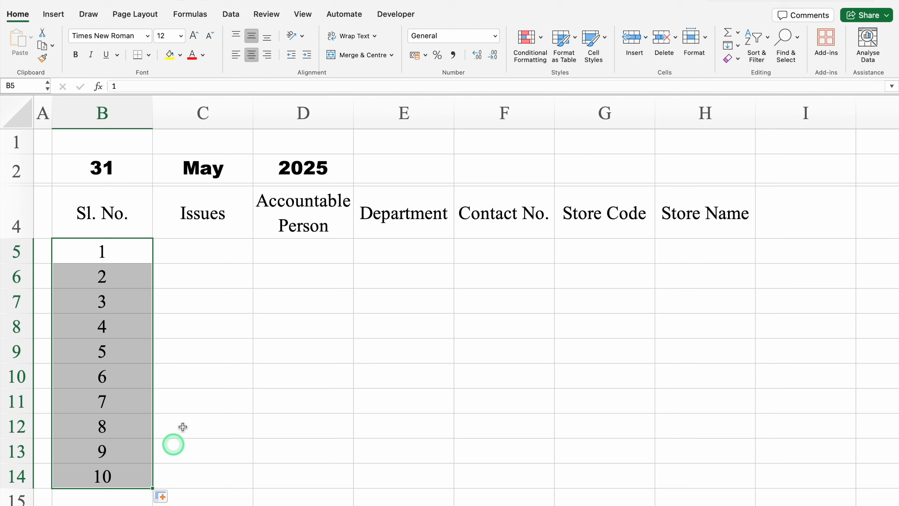
Add borders to all cells of the table B4:H14 and widen the Issues column.
click(115, 207)
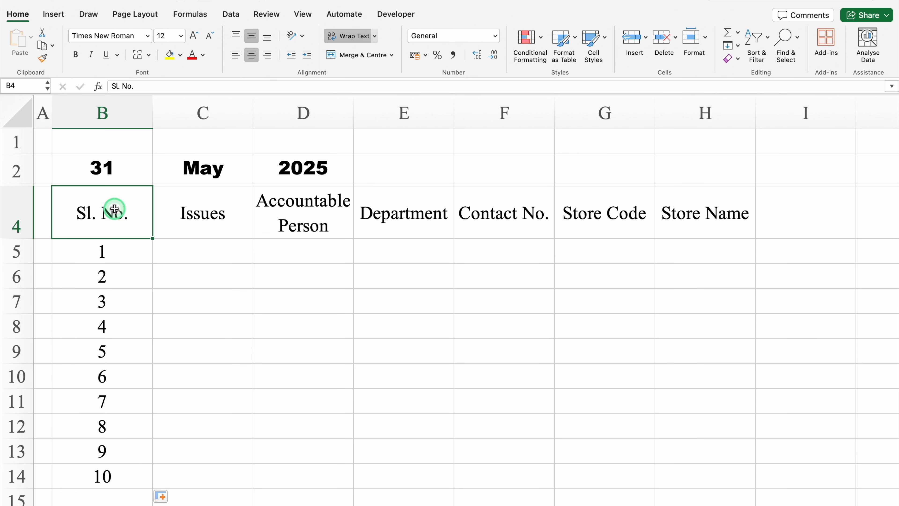
key(super+shift+Down)
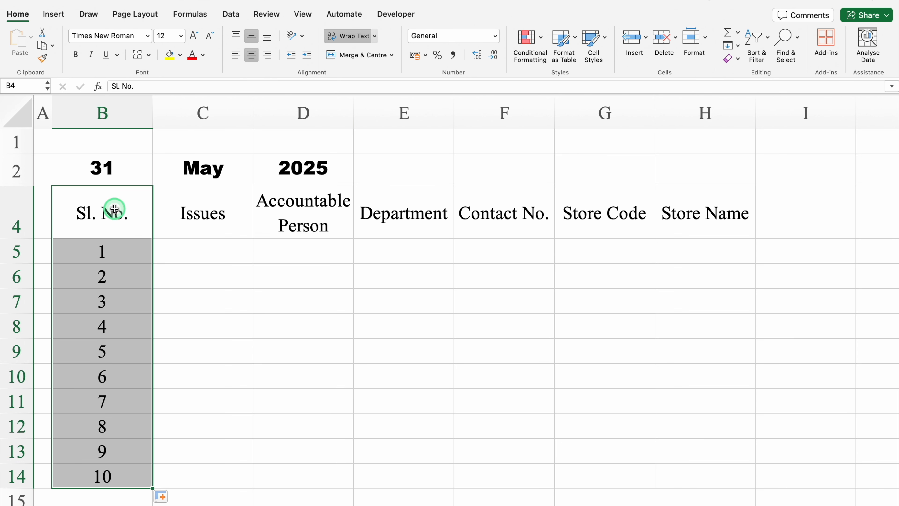
key(super+shift+Right)
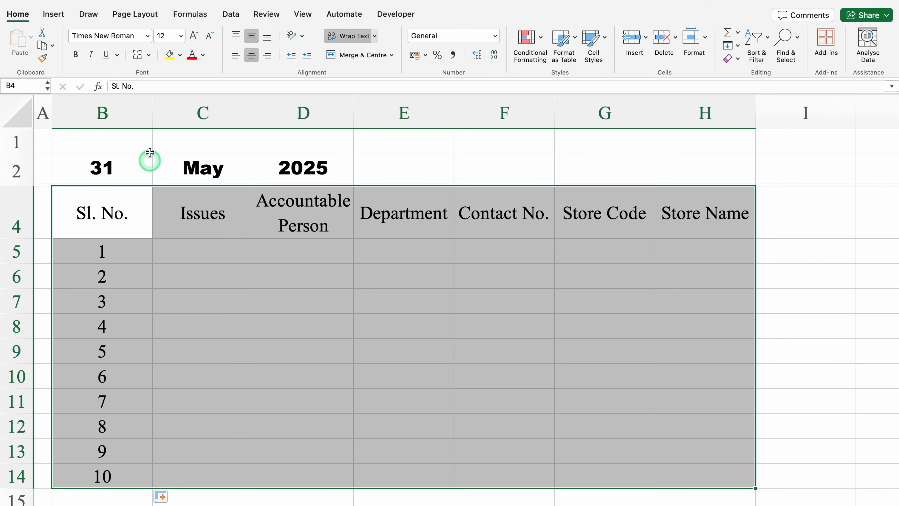
click(149, 54)
click(172, 164)
click(195, 215)
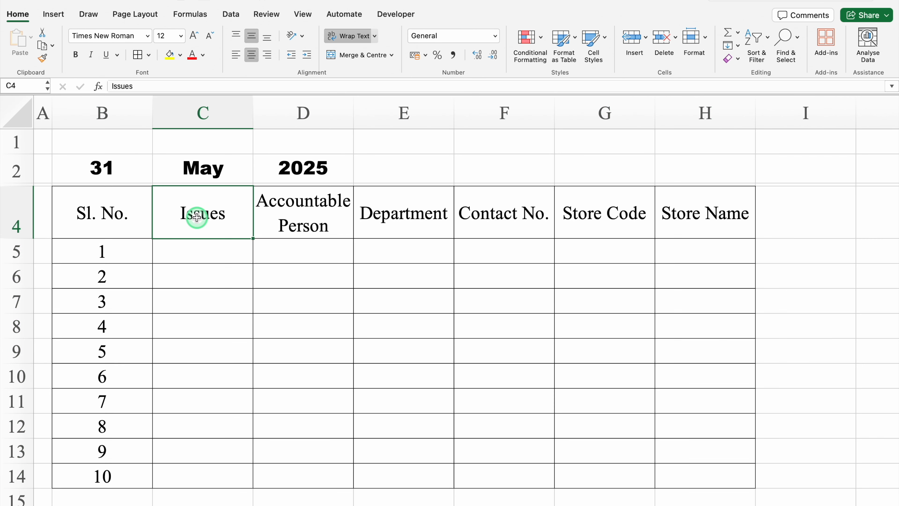
drag(253, 111, 303, 110)
Fill the header cells Sl. No., Issues and Accountable Person (B4:D4) with grey.
click(110, 210)
drag(171, 218, 322, 222)
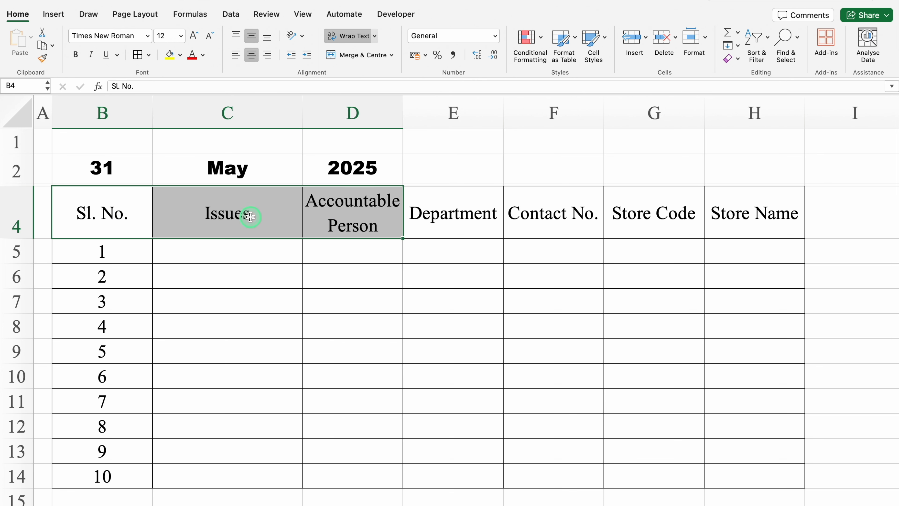
click(181, 56)
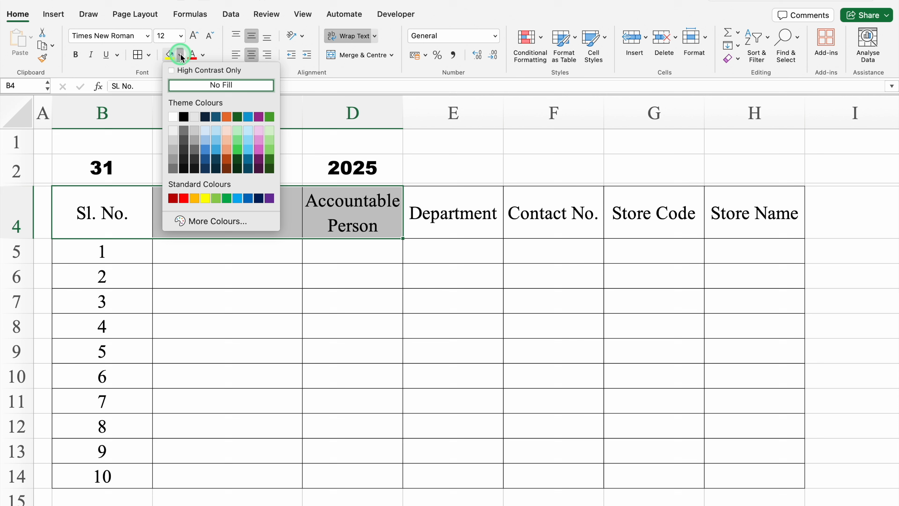
click(174, 148)
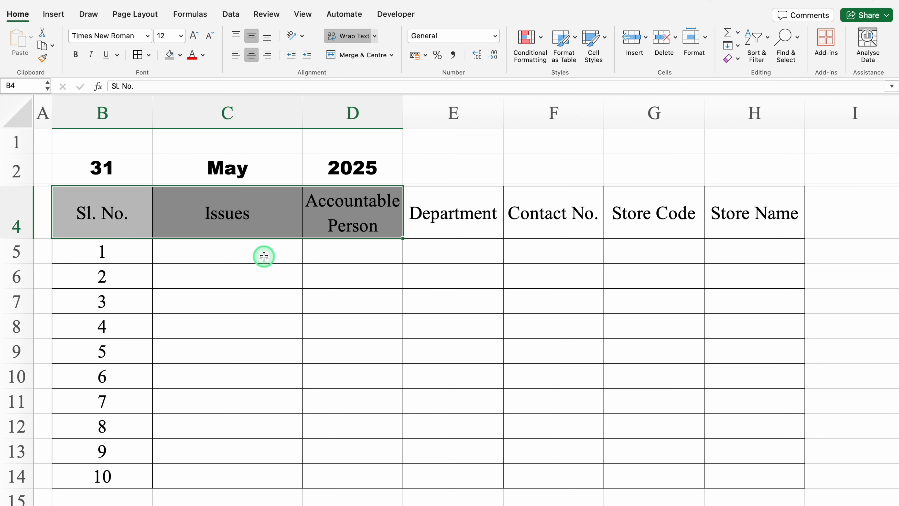
Give the Department and Contact No. headers (E4:F4) a blue fill and white text.
drag(448, 217, 526, 216)
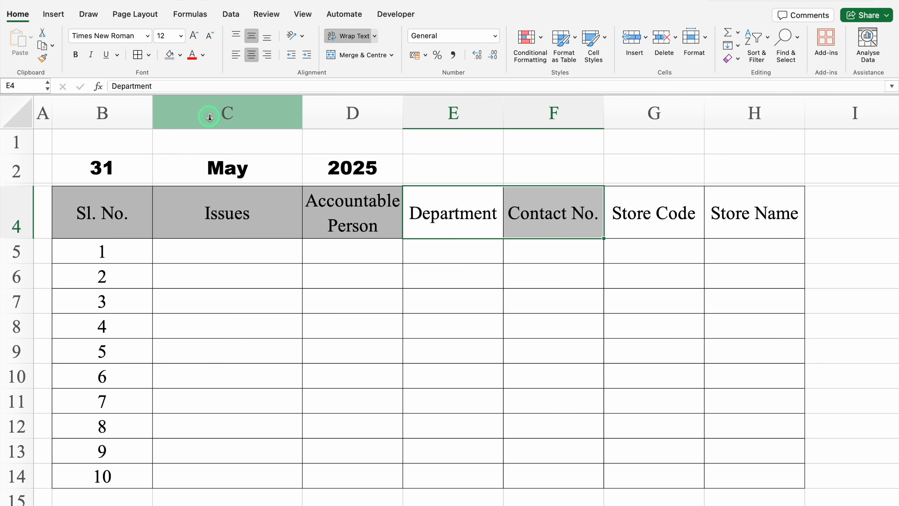
click(180, 55)
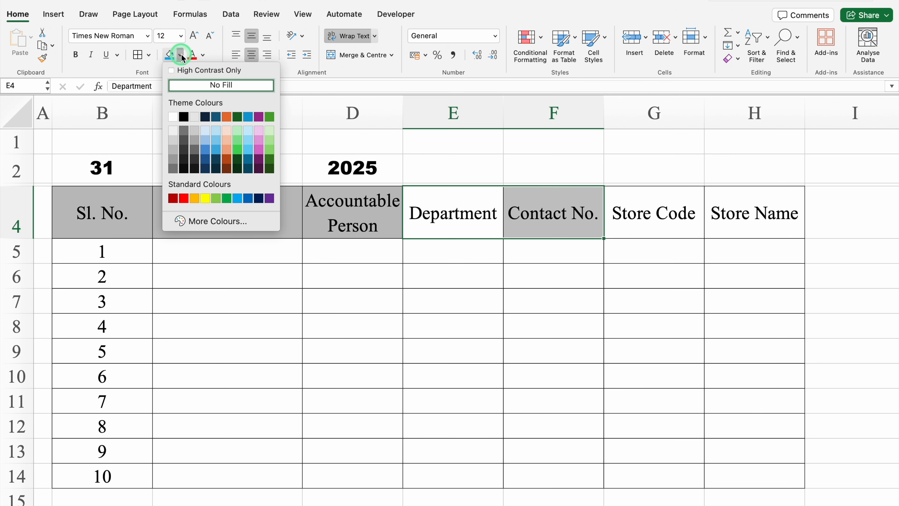
click(206, 148)
click(203, 55)
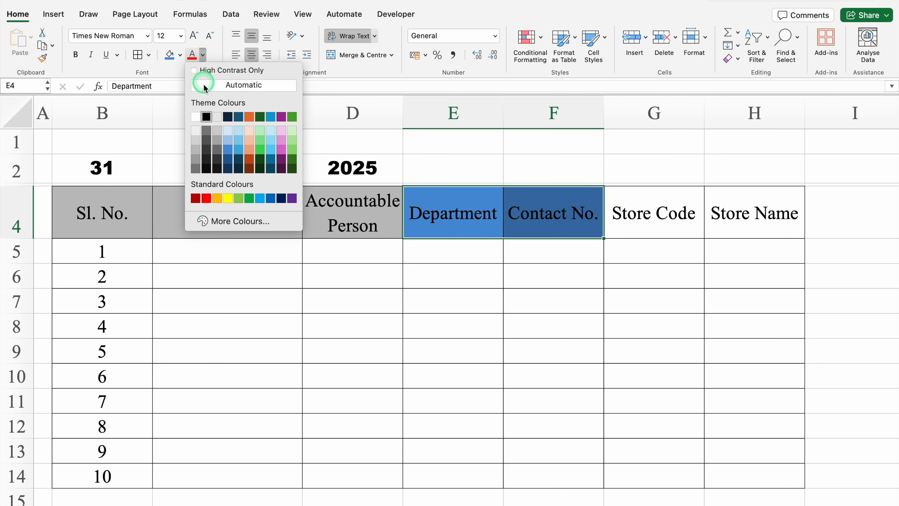
click(195, 116)
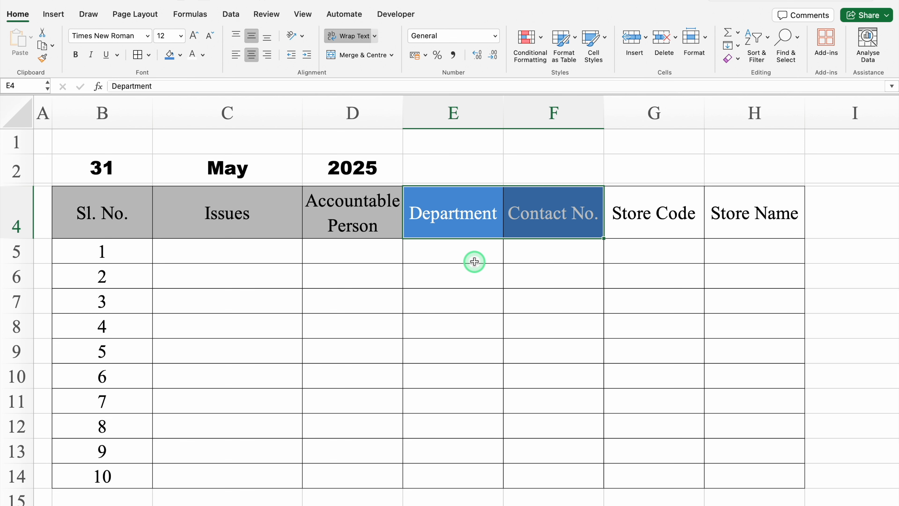
Give the Store Name header the same blue fill and white text, and fill the Store Code header with grey.
click(778, 216)
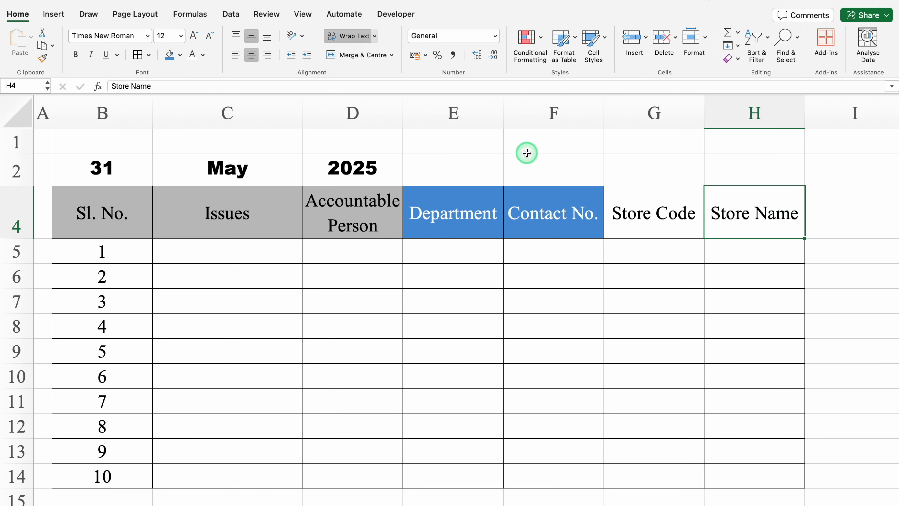
click(169, 55)
click(192, 55)
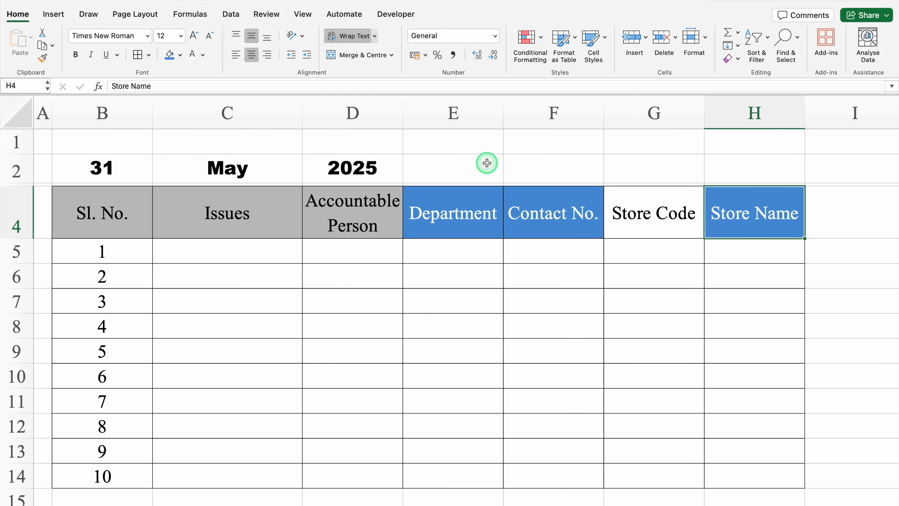
click(633, 218)
click(180, 55)
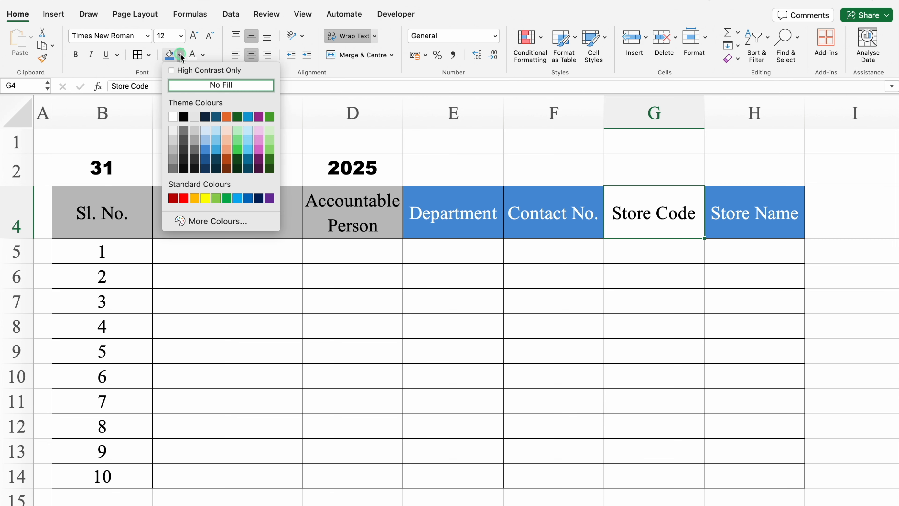
click(174, 146)
Enter Issue 1 in cell C5 under the Issues heading.
click(275, 262)
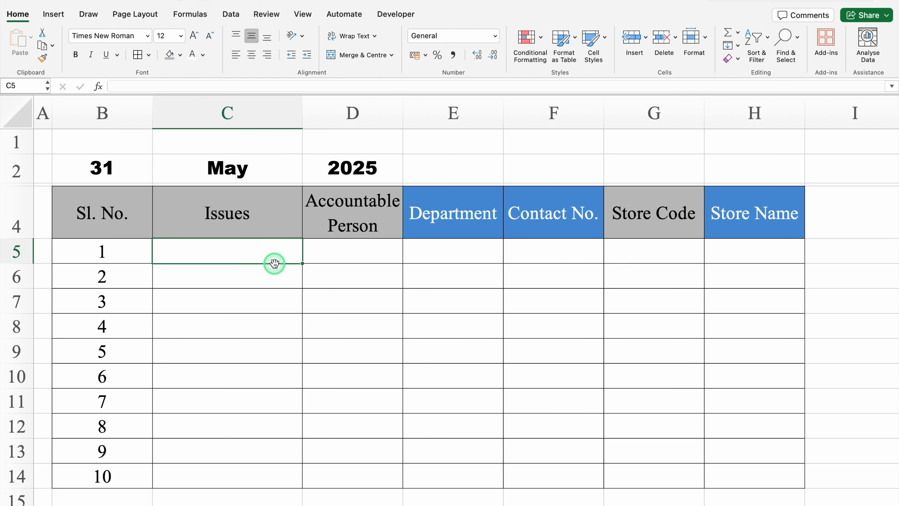
text(Issue 1)
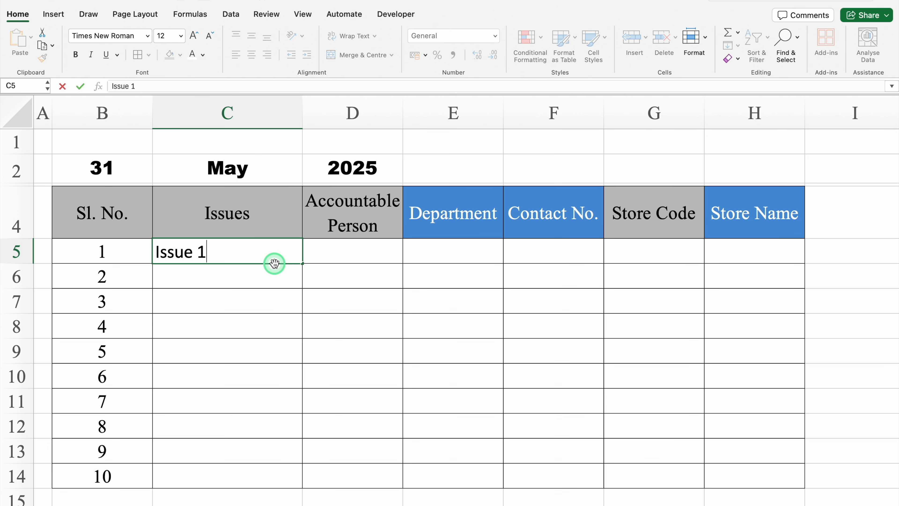
key(Tab)
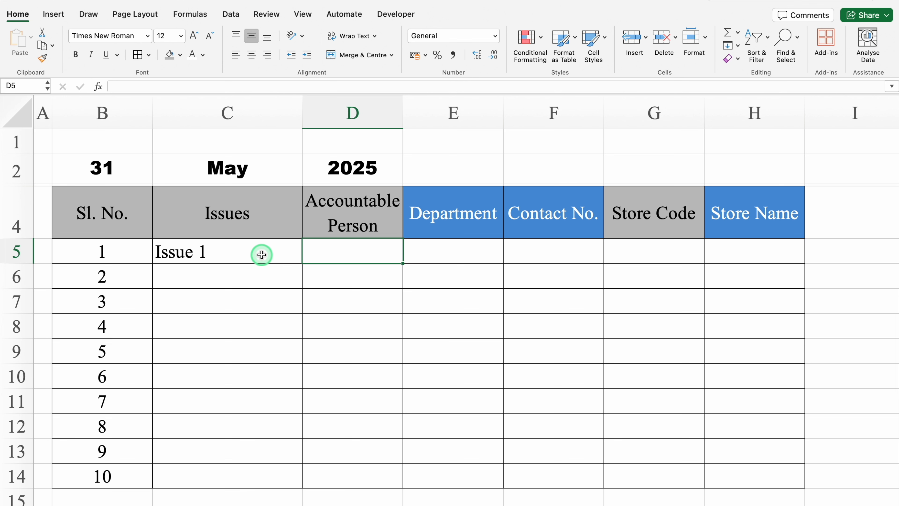
Start a new Classic conditional formatting rule for C5 that uses a formula to determine which cells to format.
click(261, 254)
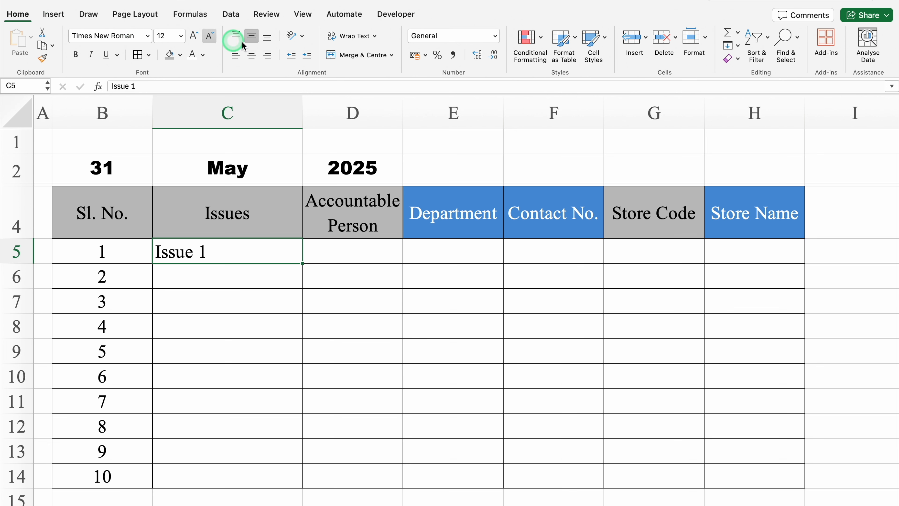
click(541, 38)
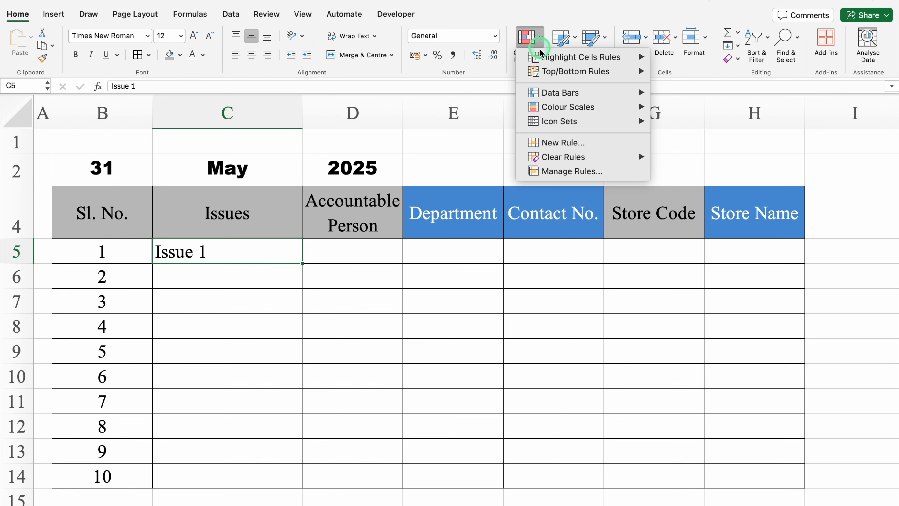
click(555, 145)
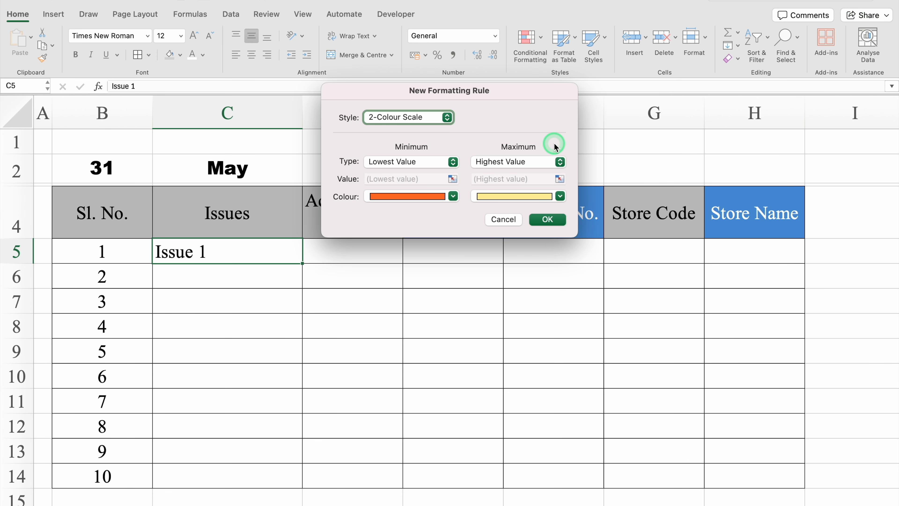
click(448, 117)
click(395, 133)
click(384, 169)
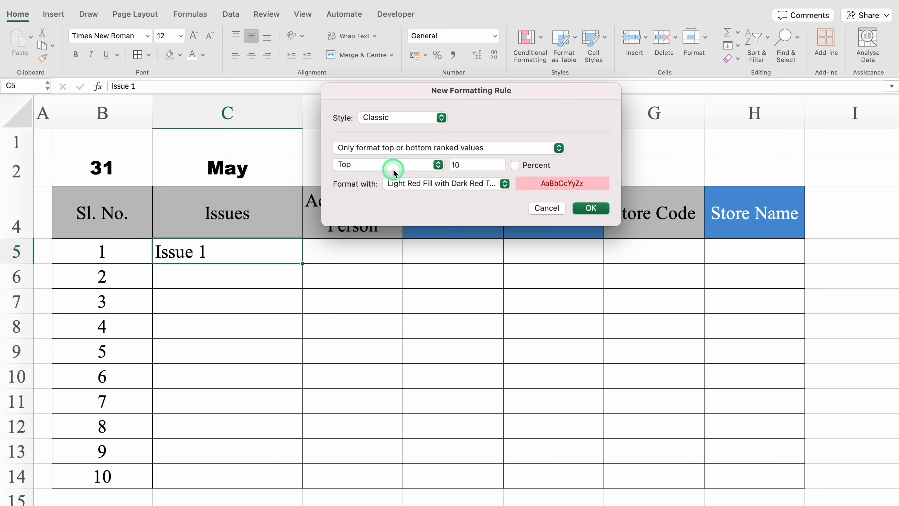
click(415, 150)
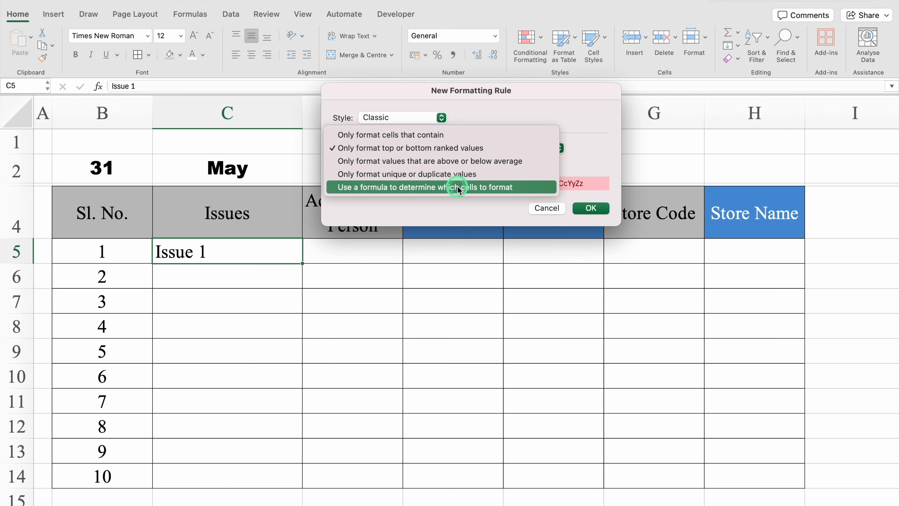
click(466, 191)
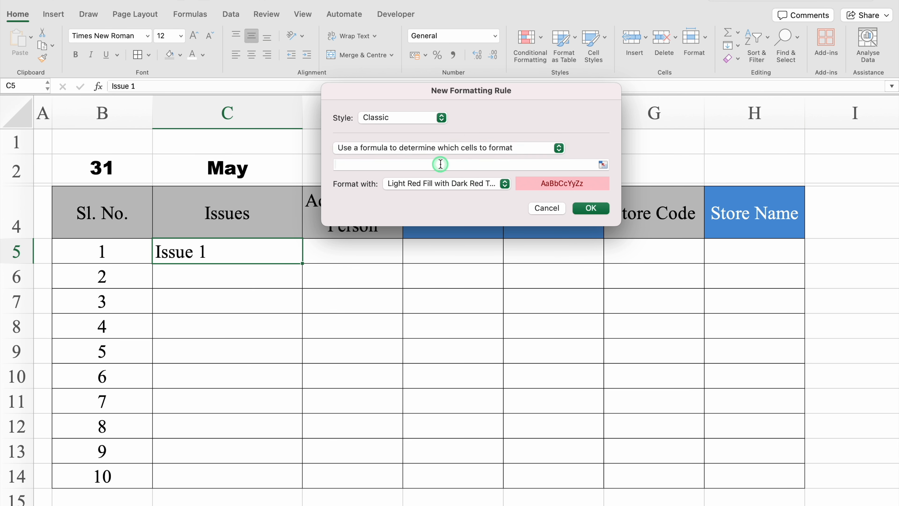
Set the rule's formula to =$B5<>"" with the Light Red Fill with Dark Red Text format and apply it.
click(441, 164)
text(=)
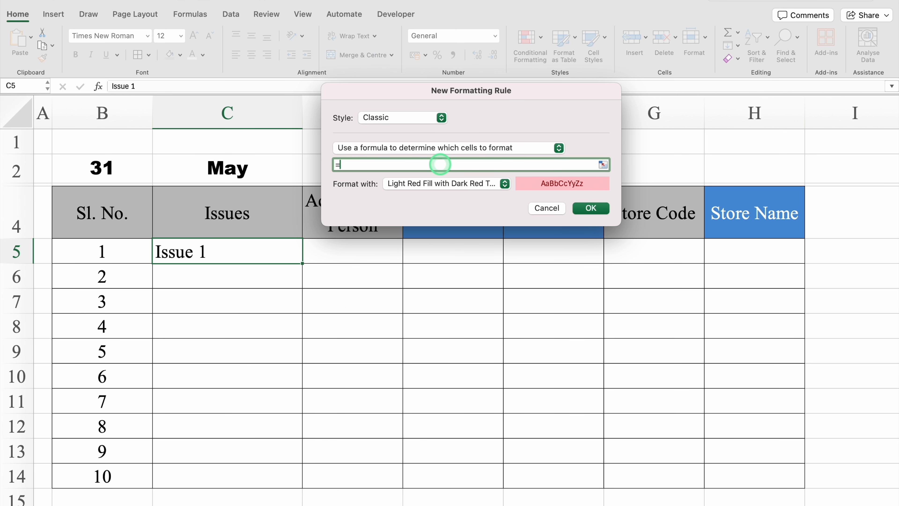
click(133, 250)
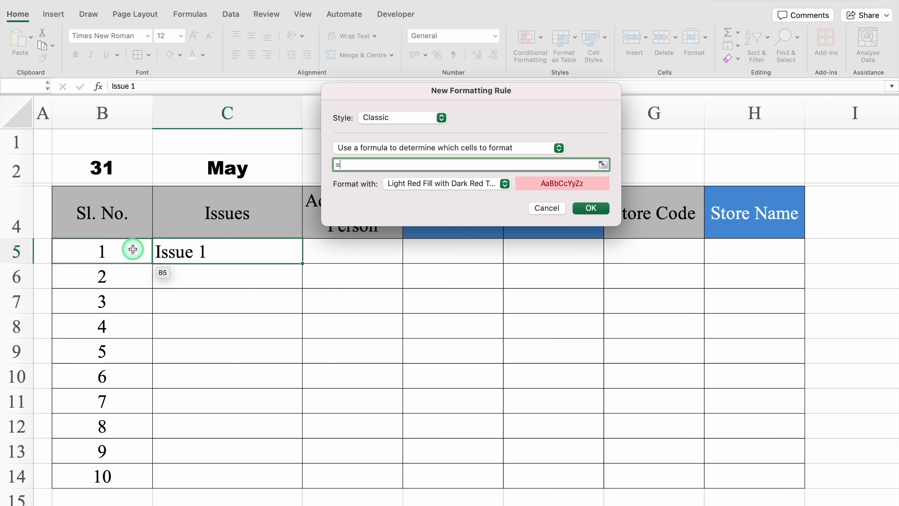
click(384, 168)
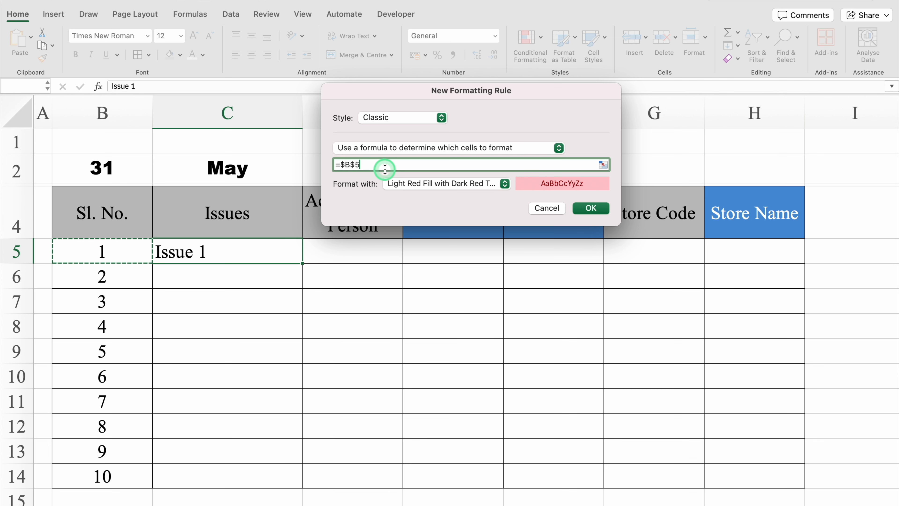
click(354, 165)
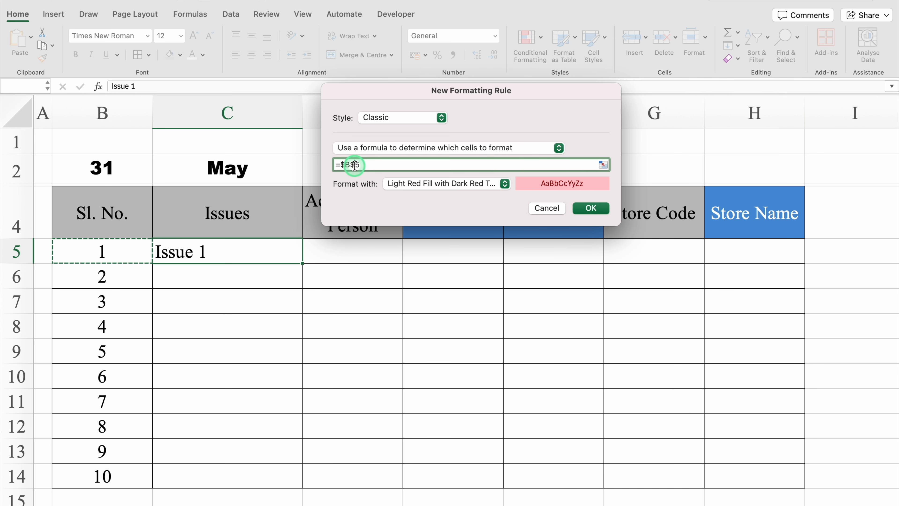
key(BackSpace)
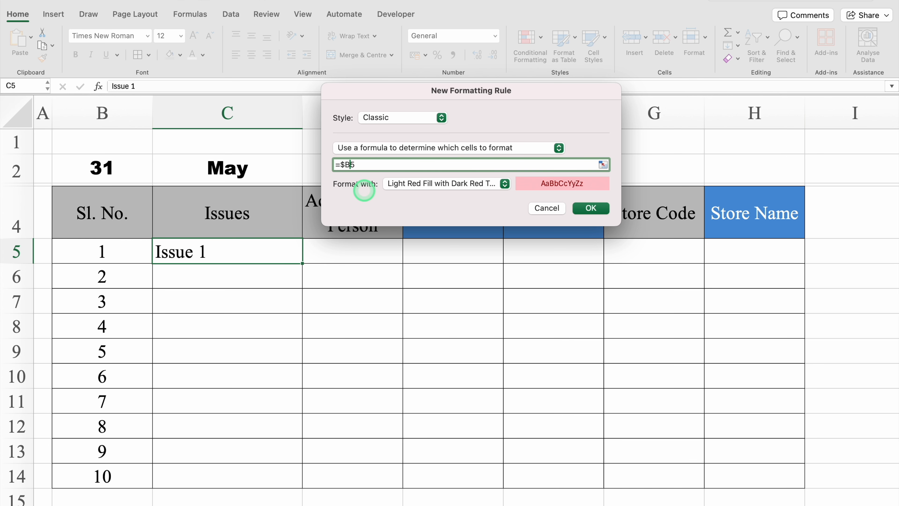
click(375, 163)
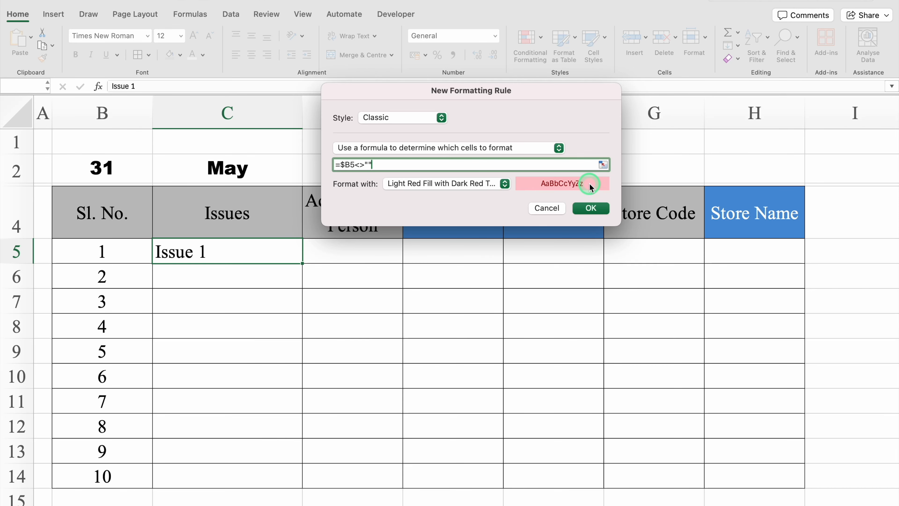
click(594, 208)
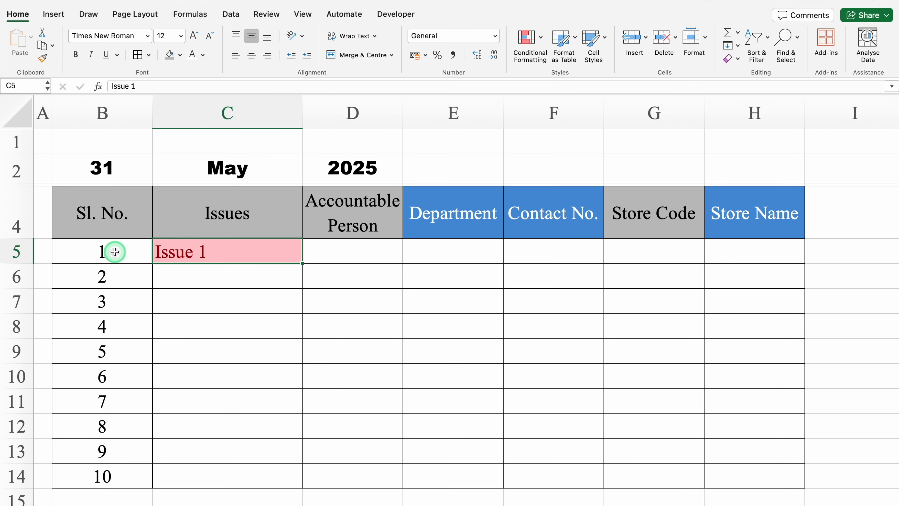
Test the rule by clearing the serial number in B5, re-enter 1 there and select C5.
click(115, 251)
key(Delete)
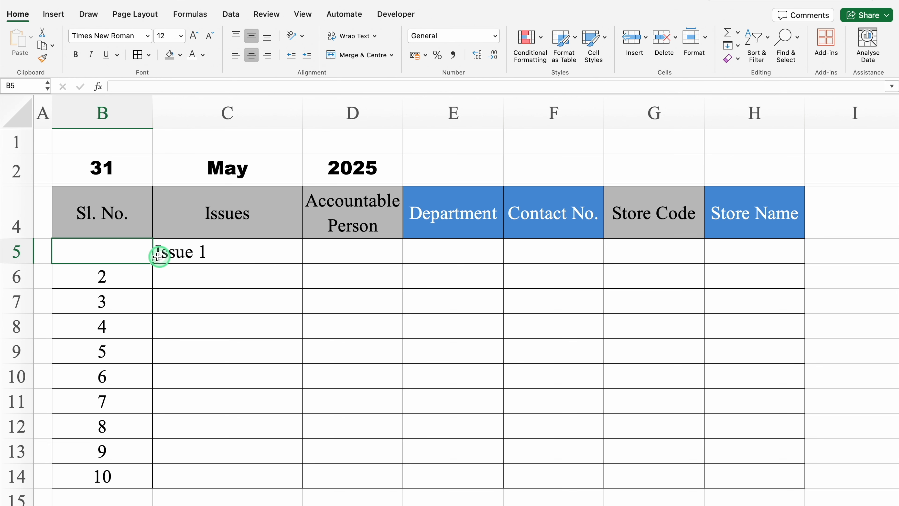
text(1)
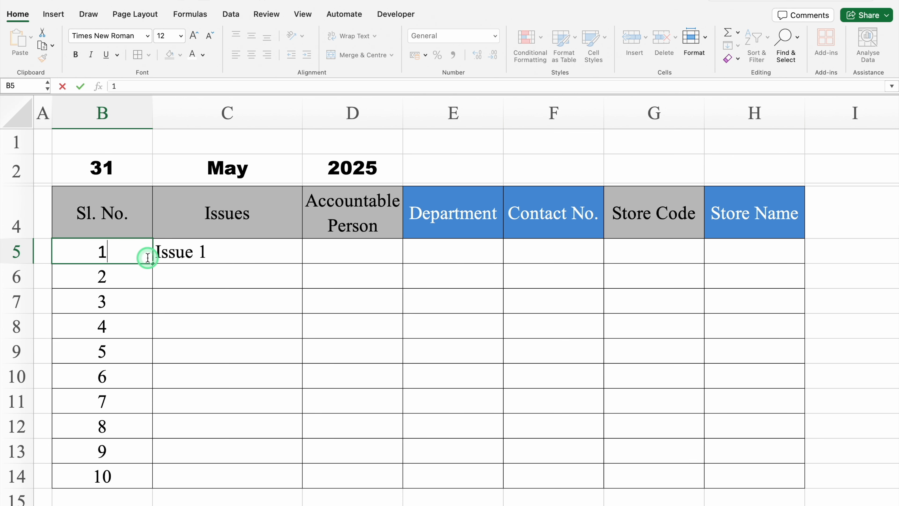
key(Return)
click(228, 251)
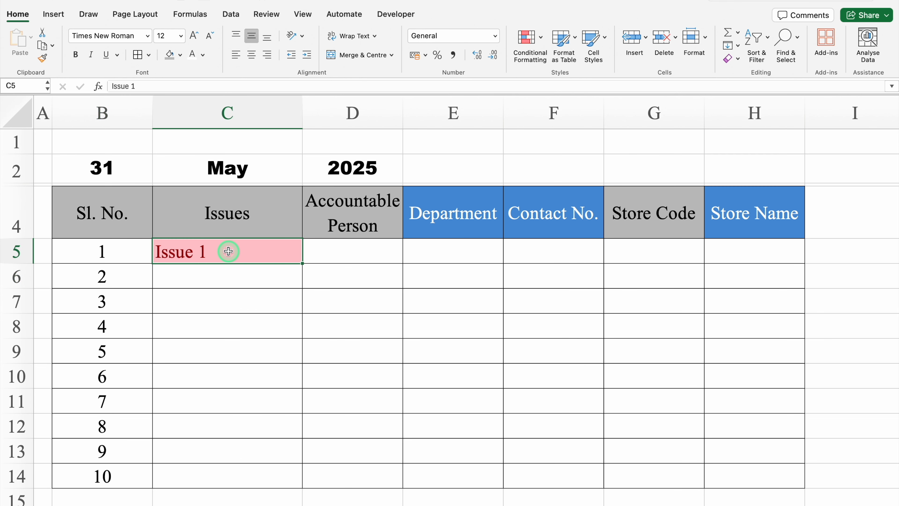
Start a second Classic conditional formatting rule for C5 that uses a formula to determine which cells to format.
click(529, 43)
click(547, 145)
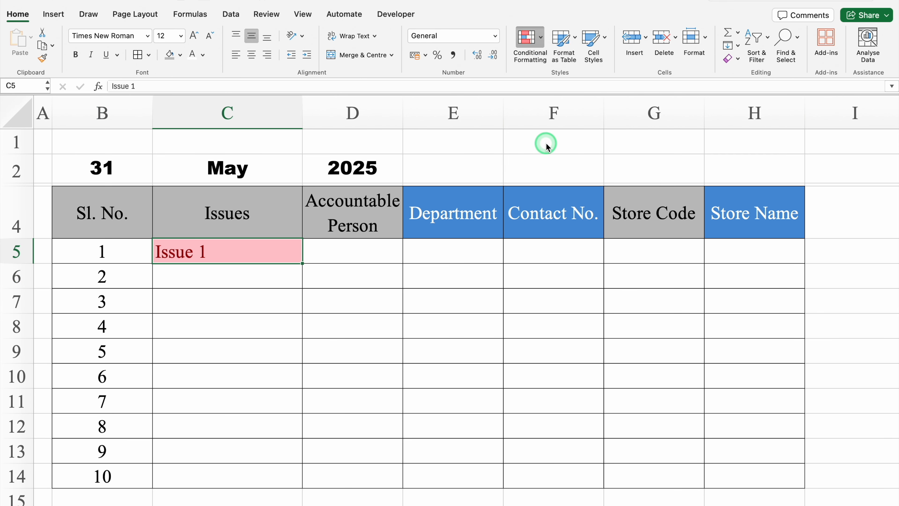
click(447, 117)
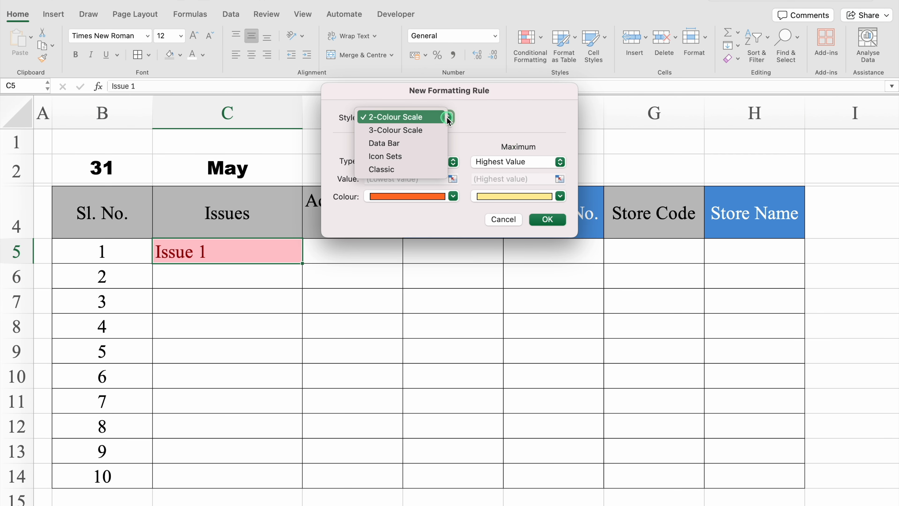
click(390, 170)
click(436, 148)
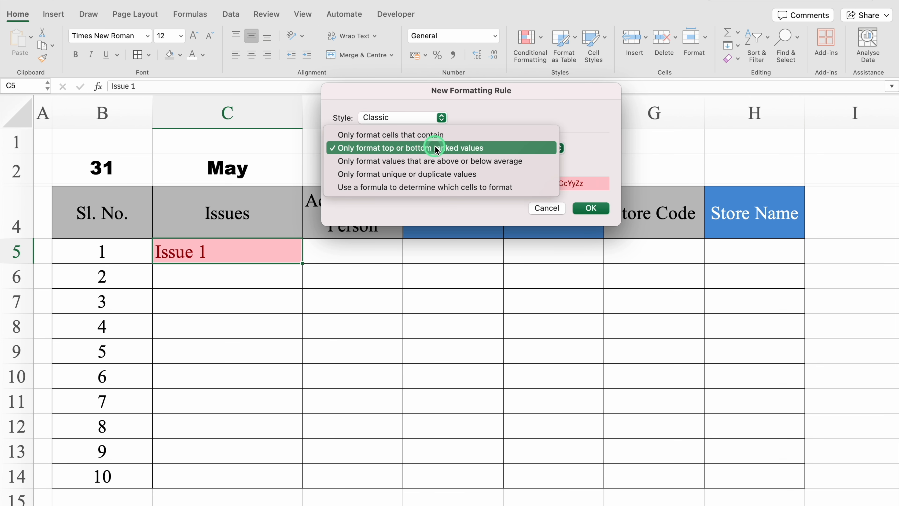
click(437, 188)
click(409, 164)
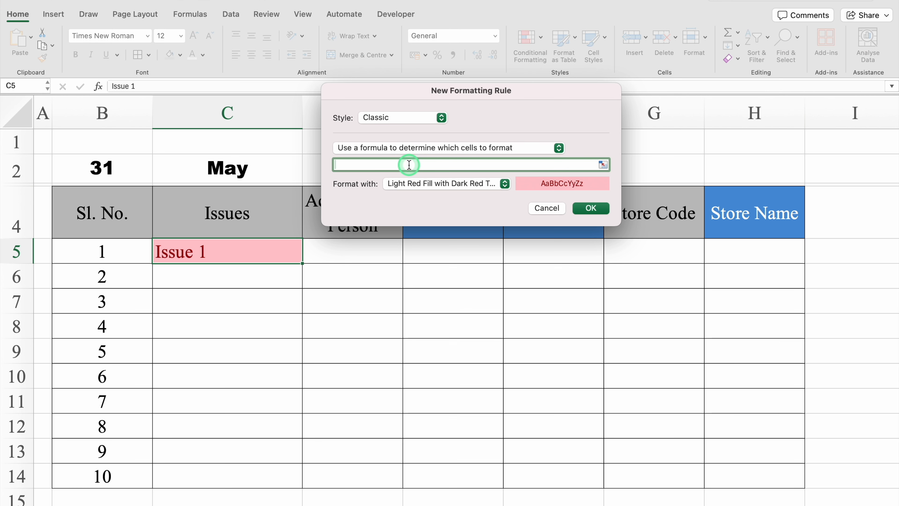
Set the second rule's formula to =C5<>"" with a relative reference to the issue cell.
text(=)
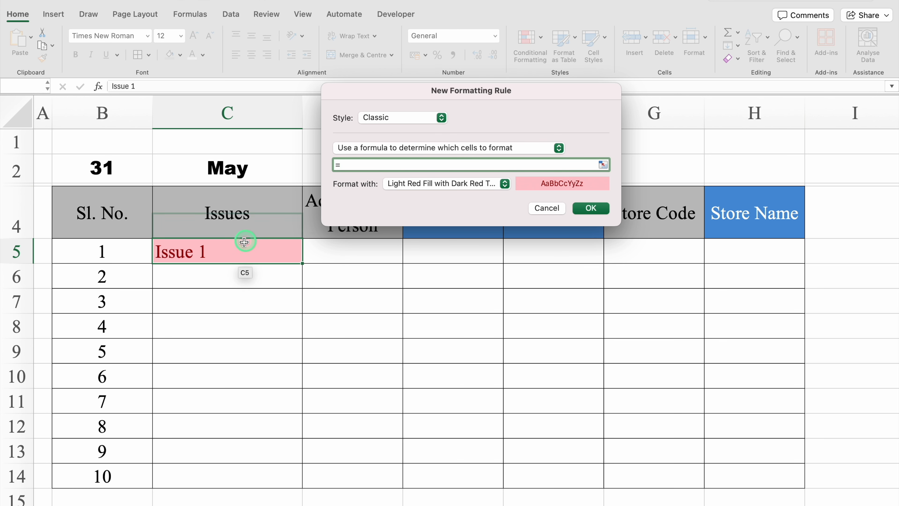
click(240, 250)
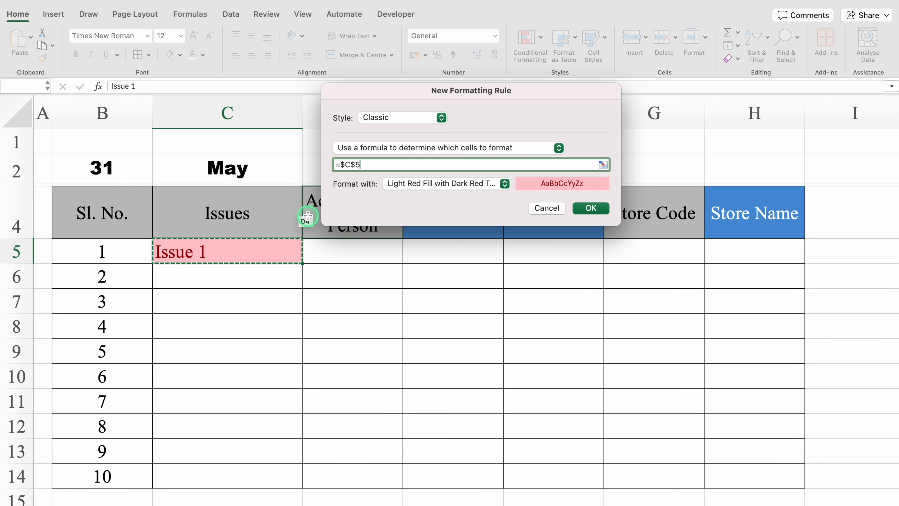
click(353, 164)
key(BackSpace)
click(346, 164)
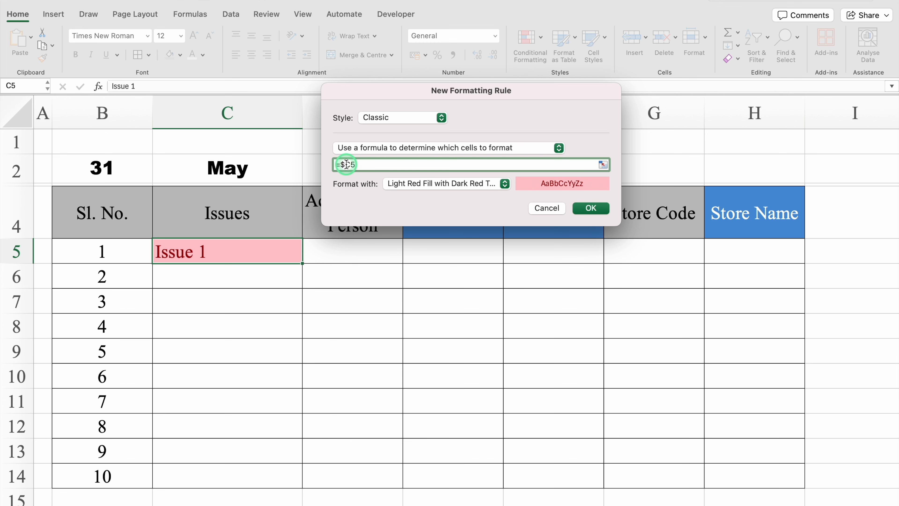
key(BackSpace)
click(415, 193)
text(<>")
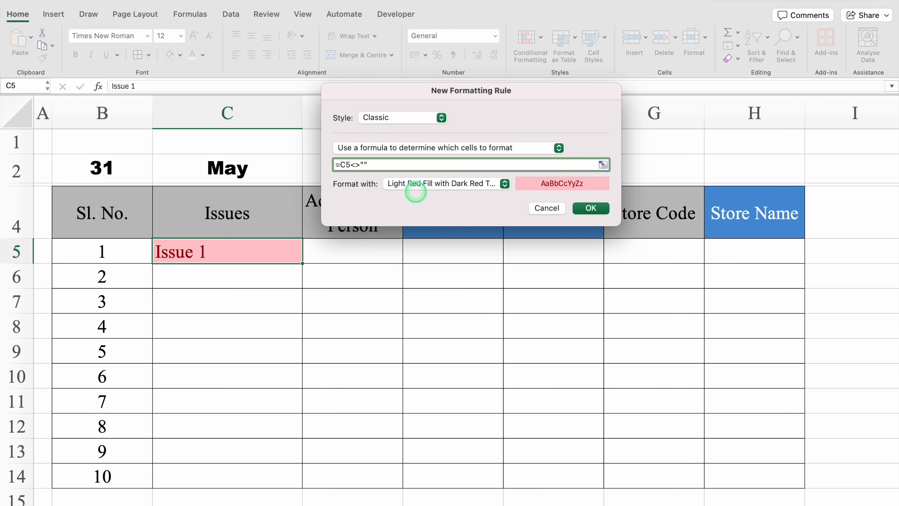
Give the rule a customised format with no background colour and a black font, and apply it to C5.
click(504, 184)
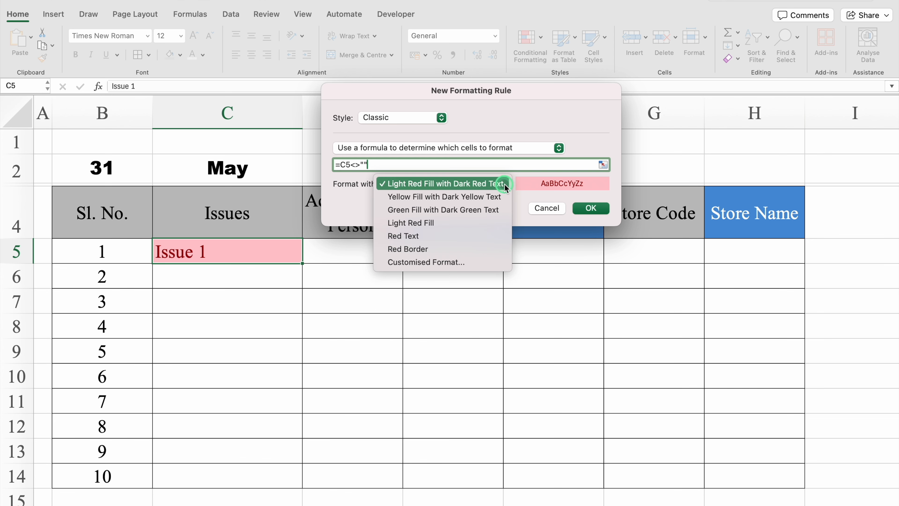
click(451, 261)
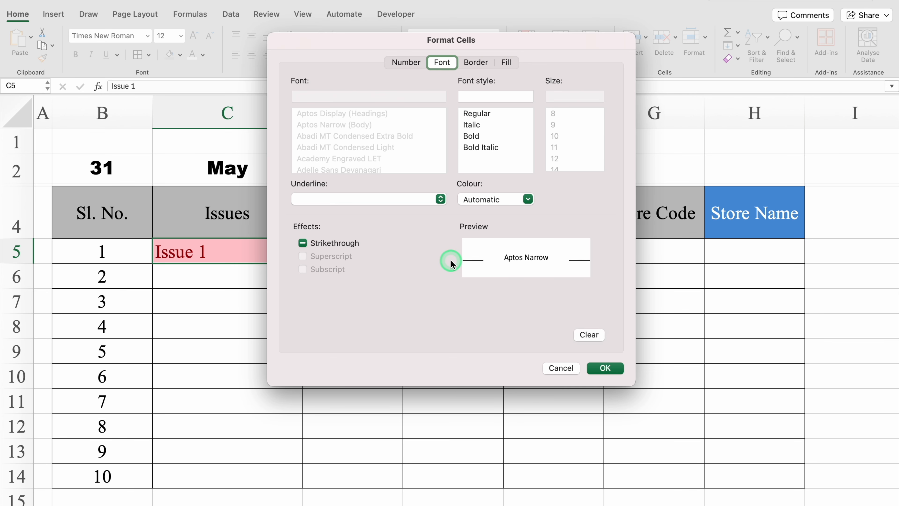
click(506, 62)
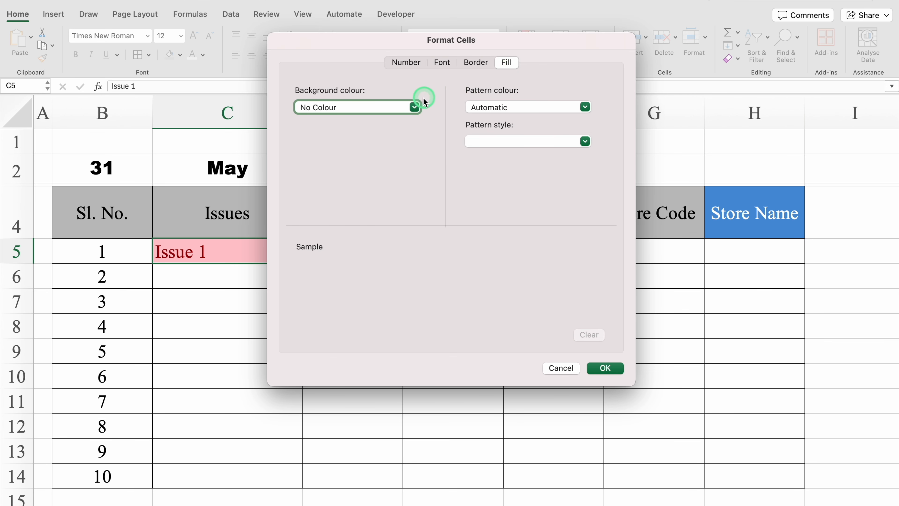
click(415, 107)
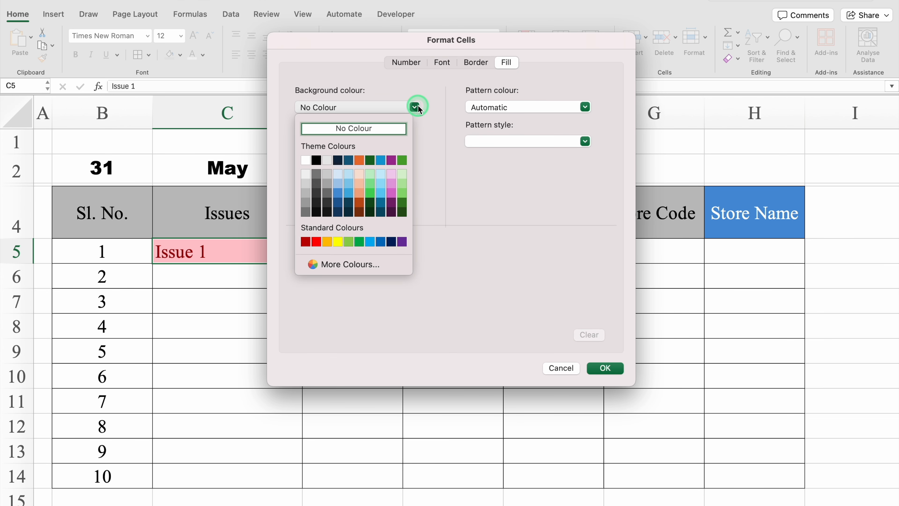
click(366, 130)
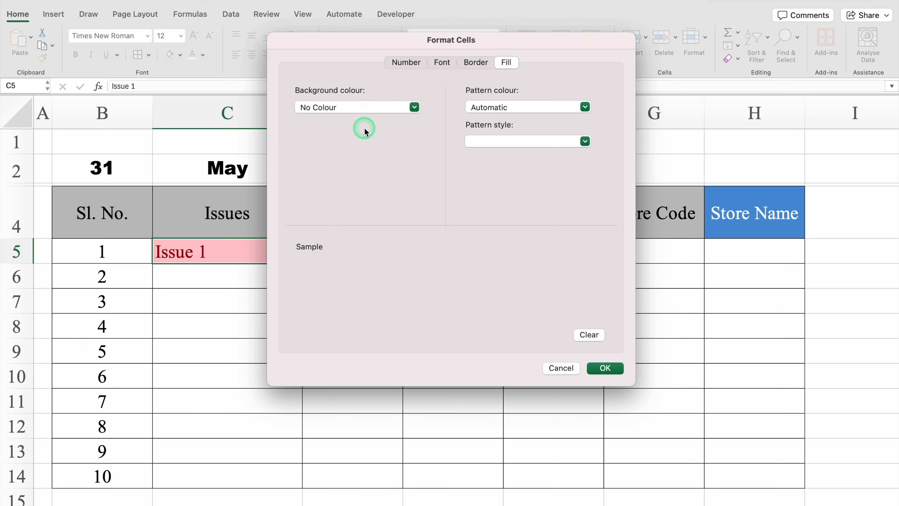
click(442, 63)
click(527, 199)
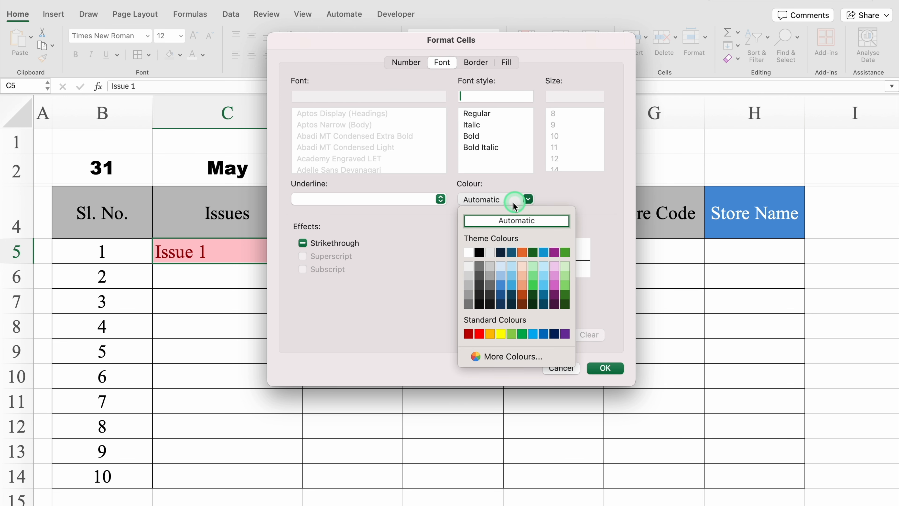
click(479, 253)
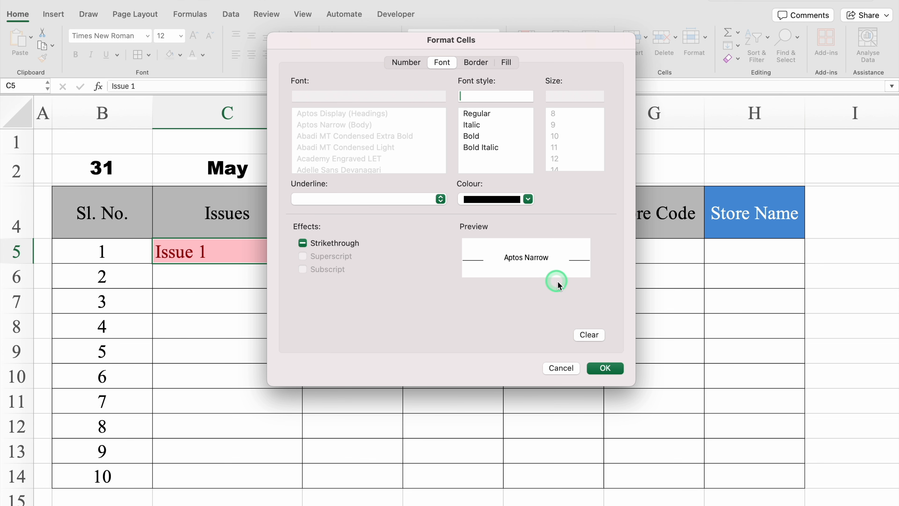
click(605, 368)
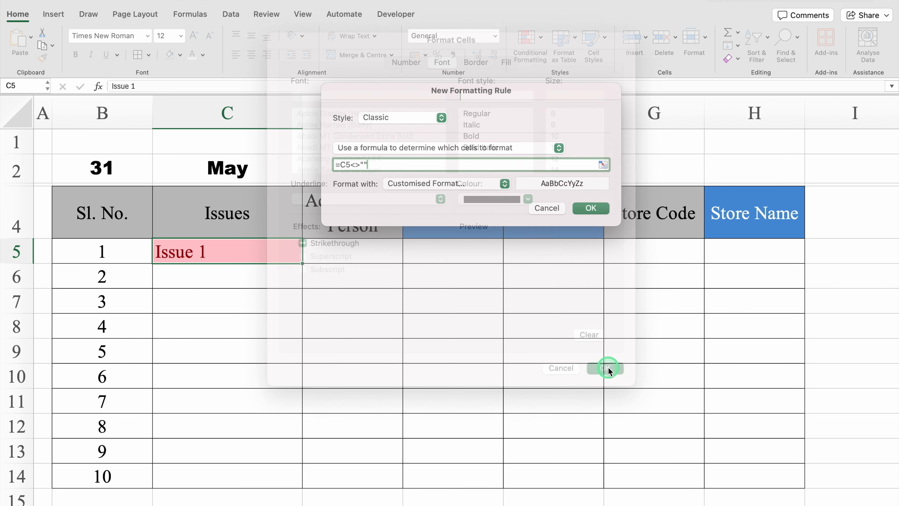
click(589, 207)
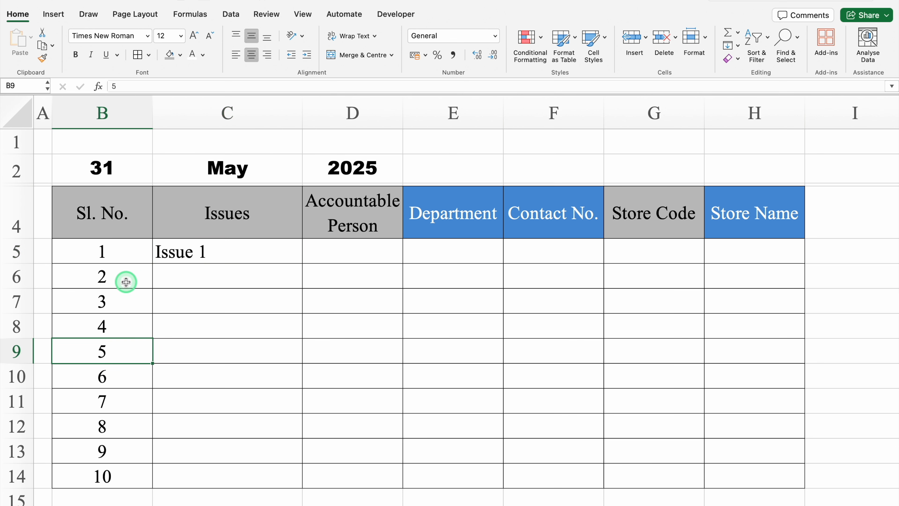
Clear all serial numbers in B5:B14 and the issue text in C5.
drag(119, 277, 120, 474)
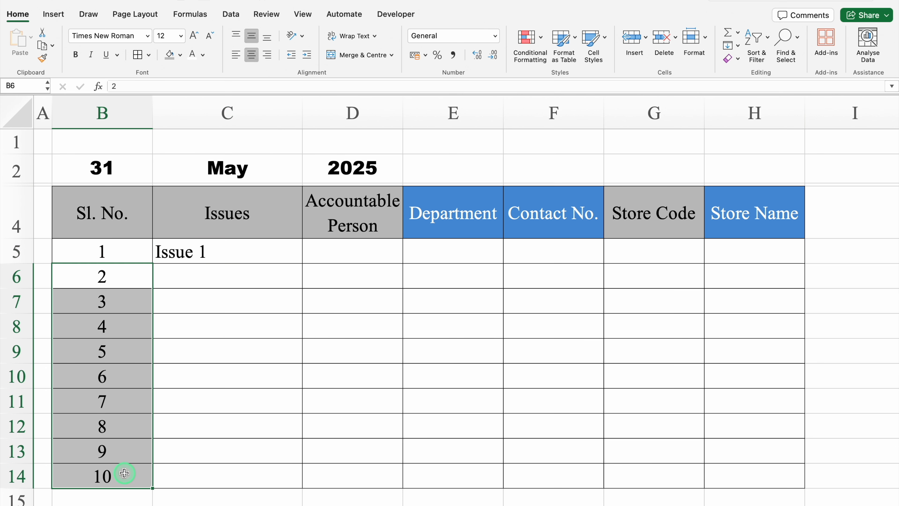
key(Delete)
click(119, 251)
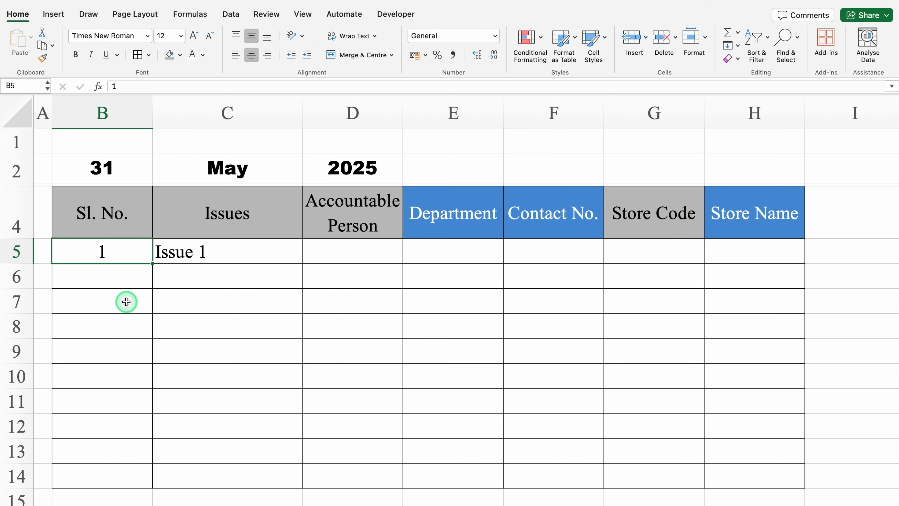
key(Delete)
click(193, 251)
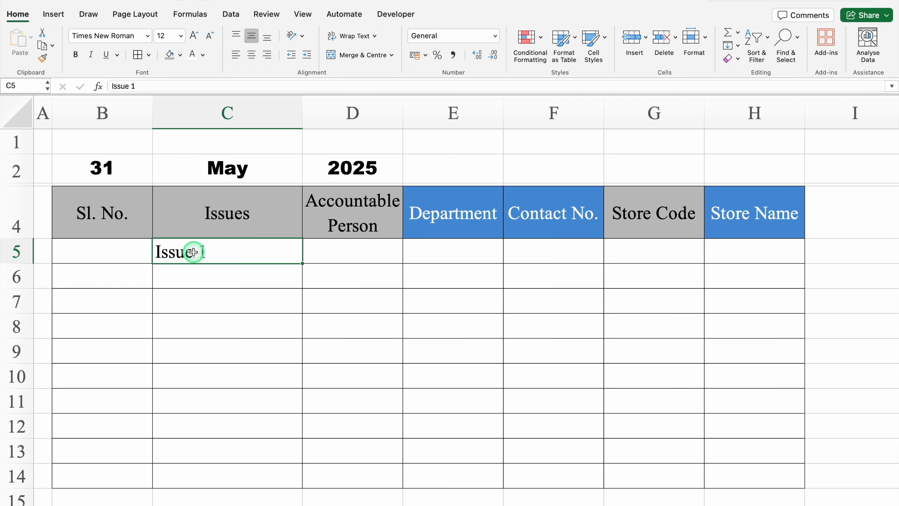
key(Delete)
Test both rules by entering serial number 1 in B5 and Issue 1 in C5.
click(134, 256)
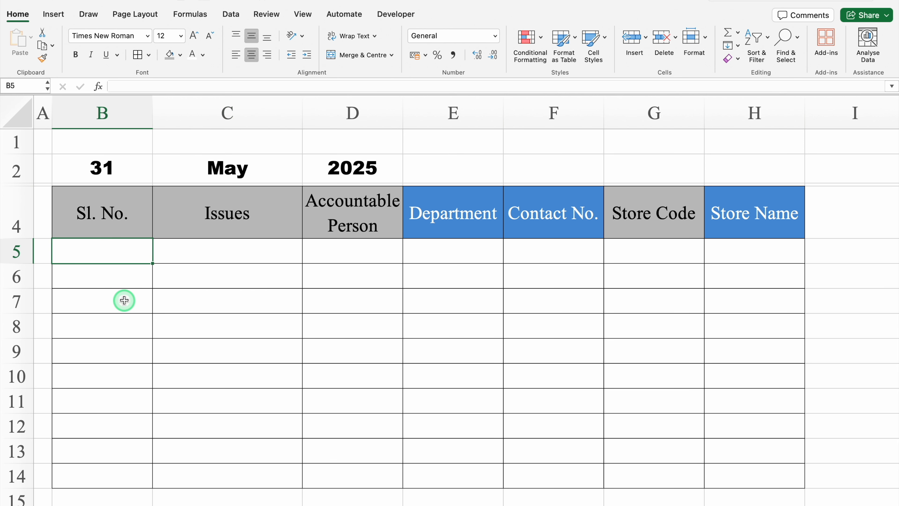
text(1)
key(Return)
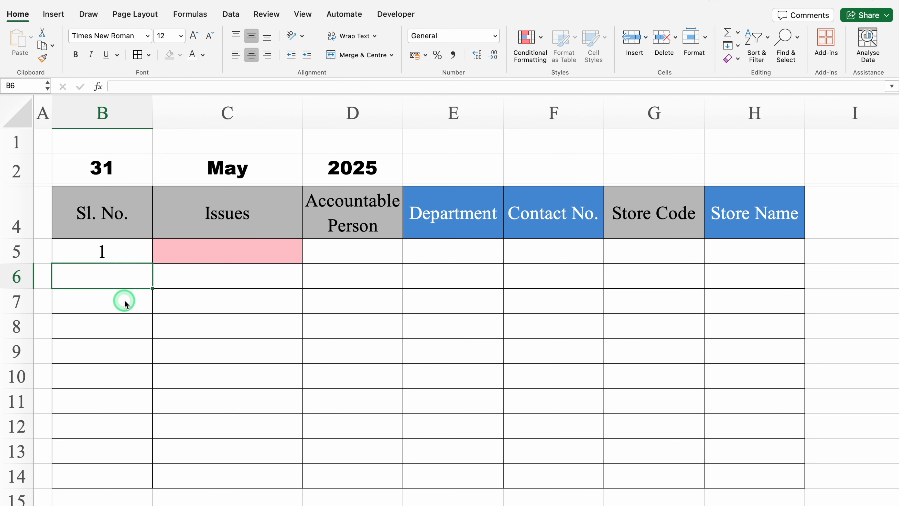
click(214, 249)
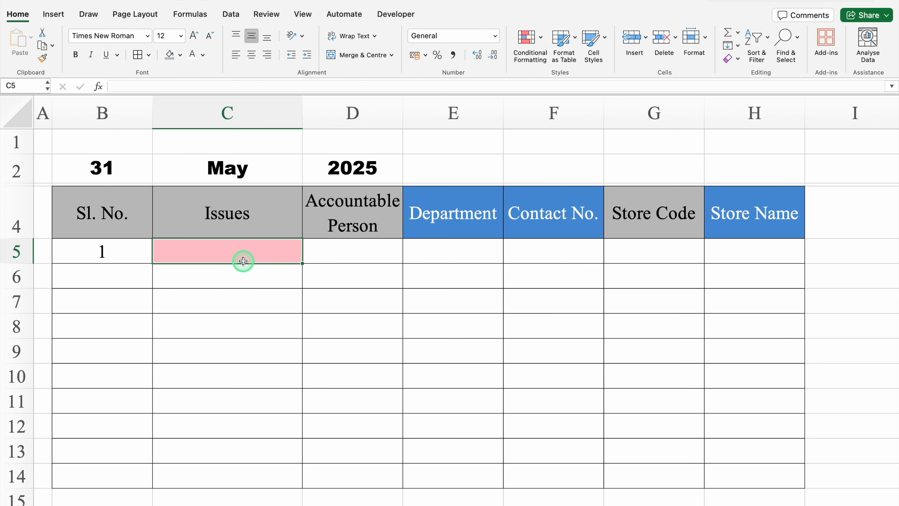
text(Issu)
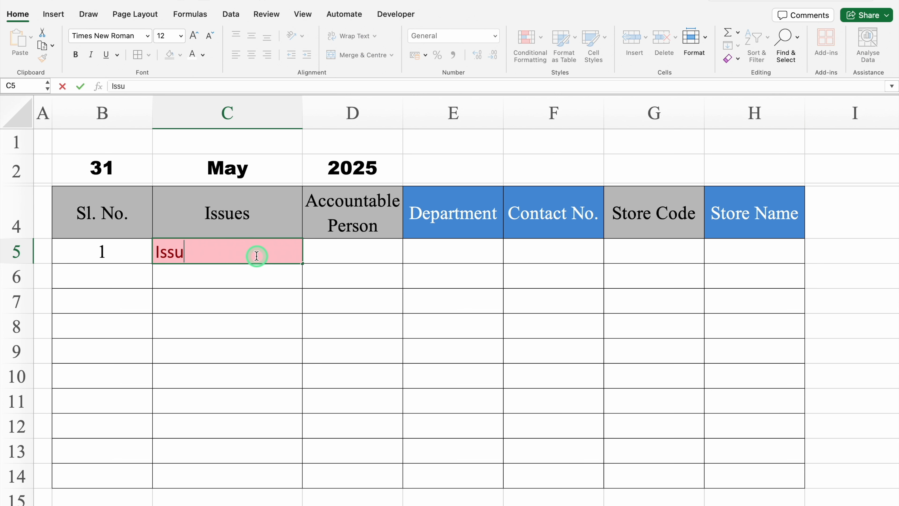
text(e 1)
key(Return)
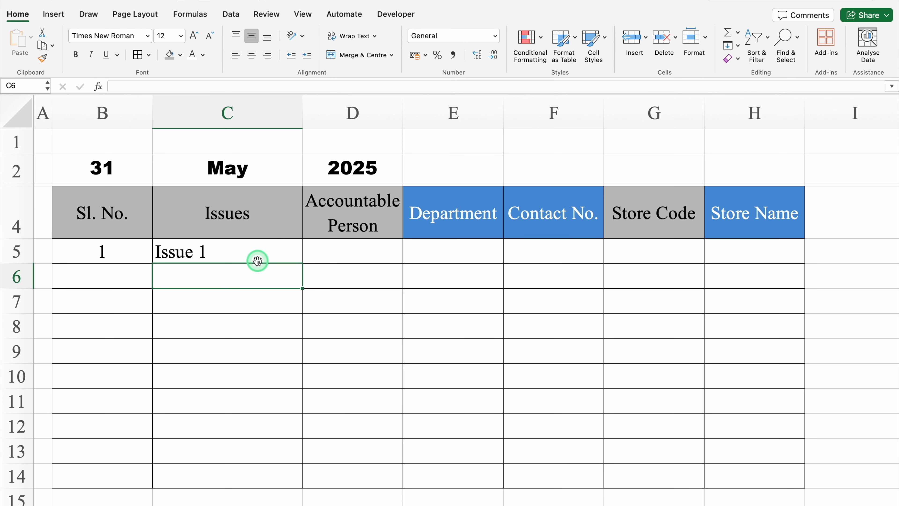
Fill C5 down to C14 to copy its conditional formatting, and delete the copied issue texts in C6:C14.
key(Up)
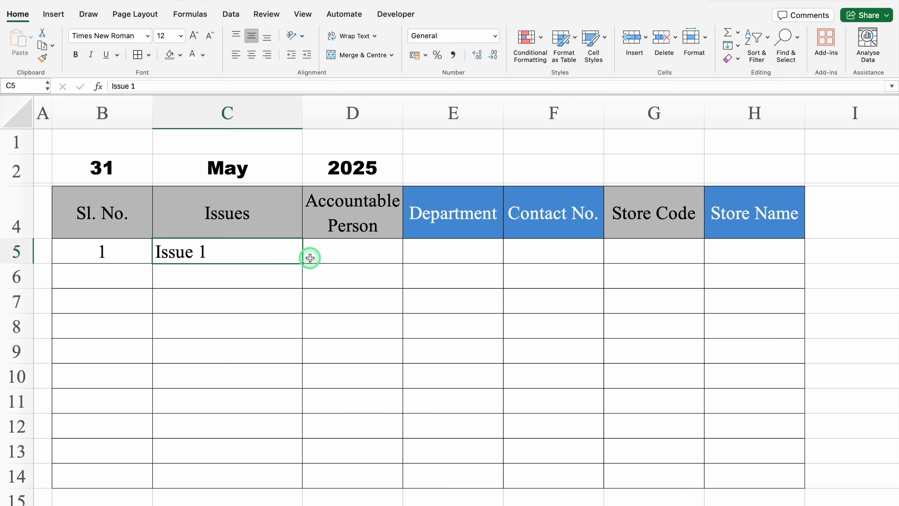
drag(302, 263, 300, 478)
drag(243, 273, 262, 469)
key(Delete)
Start a data validation for the Accountable Person cells D5:D14 that allows a List.
click(346, 254)
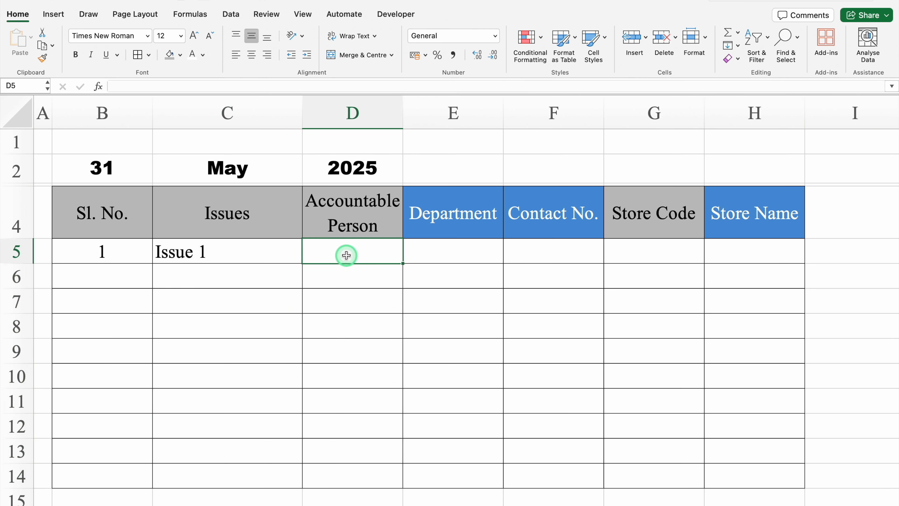
drag(346, 255, 365, 476)
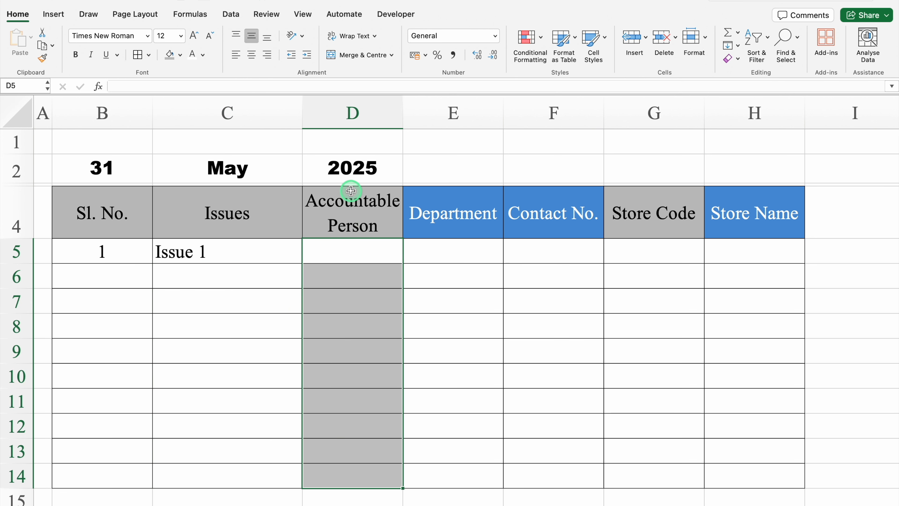
click(229, 14)
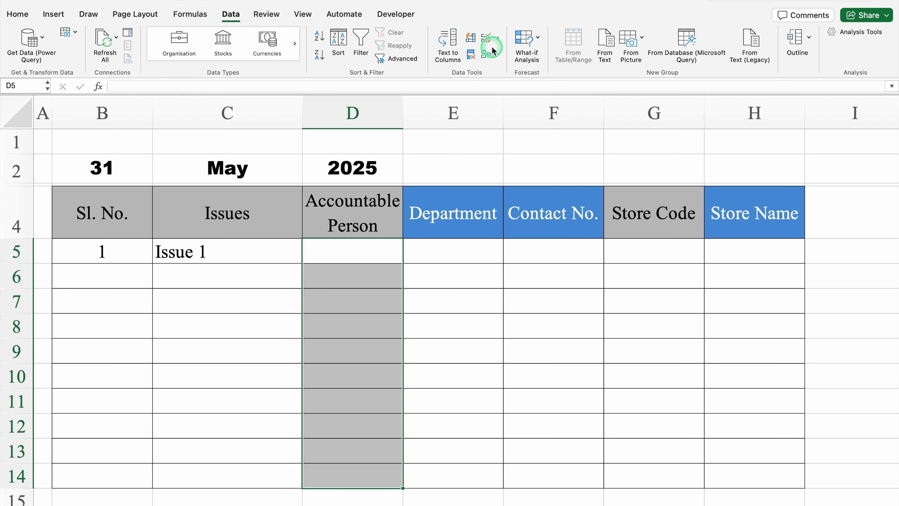
click(495, 38)
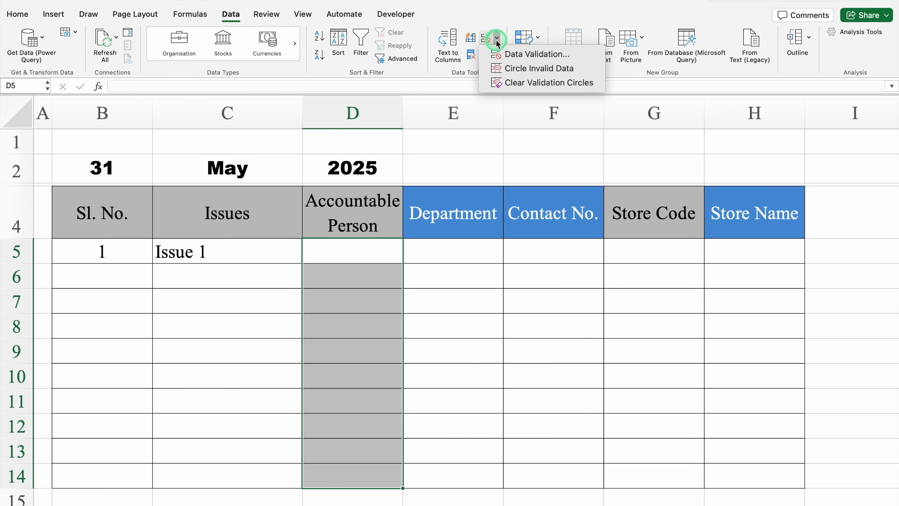
click(523, 55)
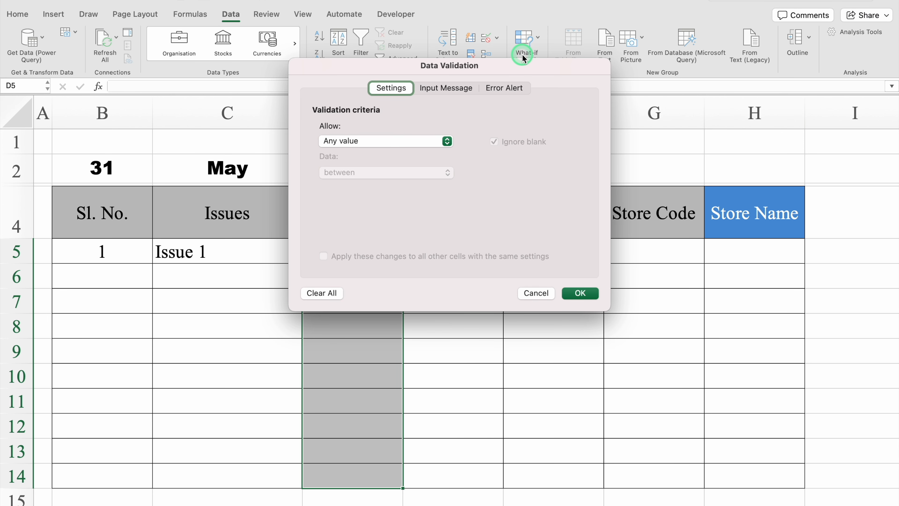
click(448, 146)
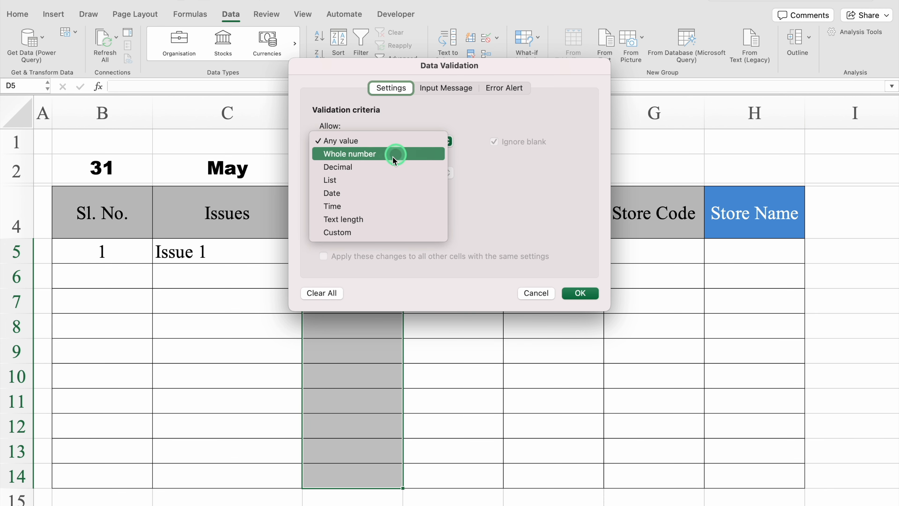
click(376, 179)
Set the Accountable Person list's source to =Settings!$B$3:$B$14 and choose the fourth name in D5.
click(367, 205)
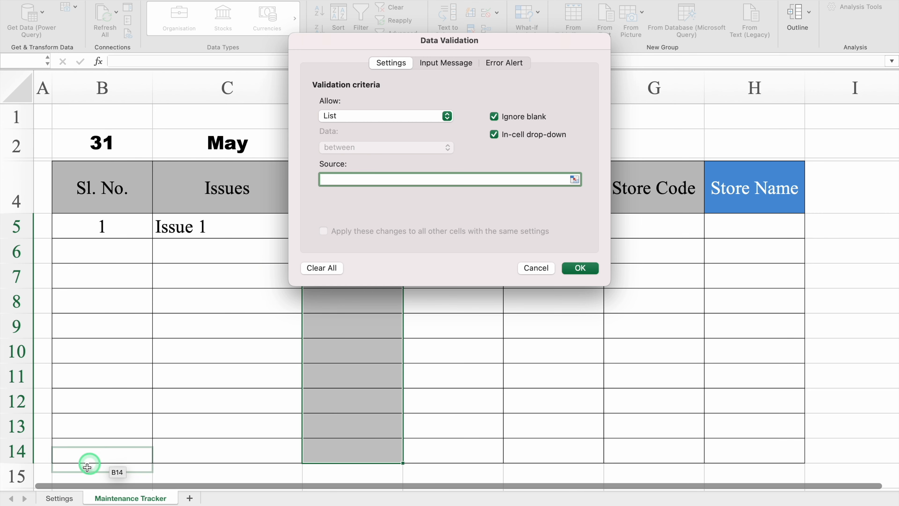
click(66, 497)
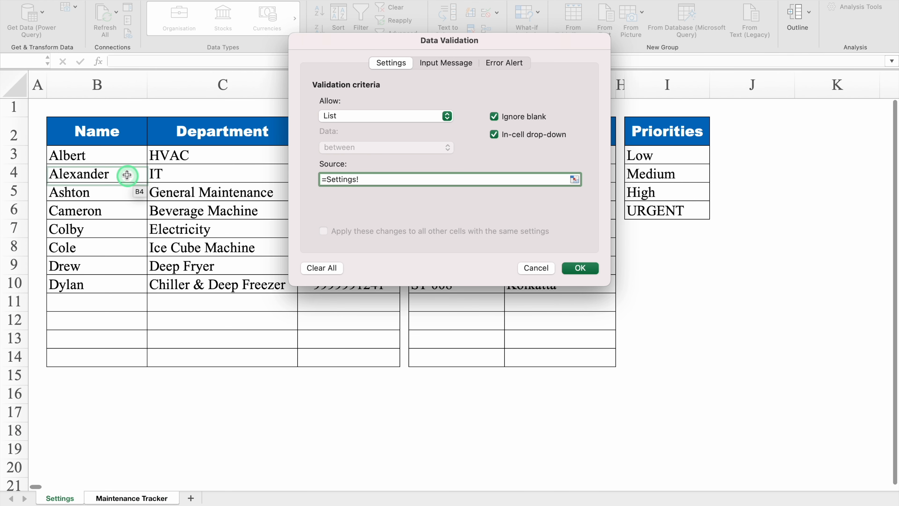
drag(113, 156, 120, 356)
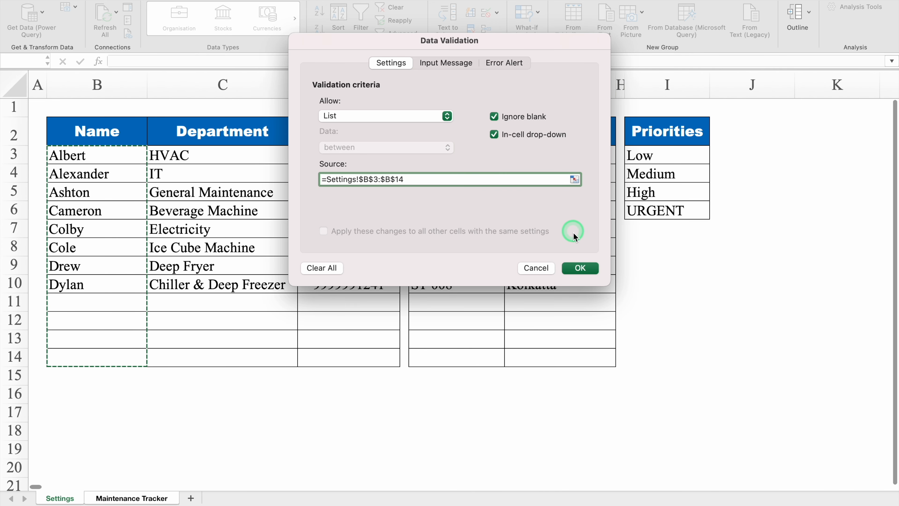
click(582, 269)
click(409, 233)
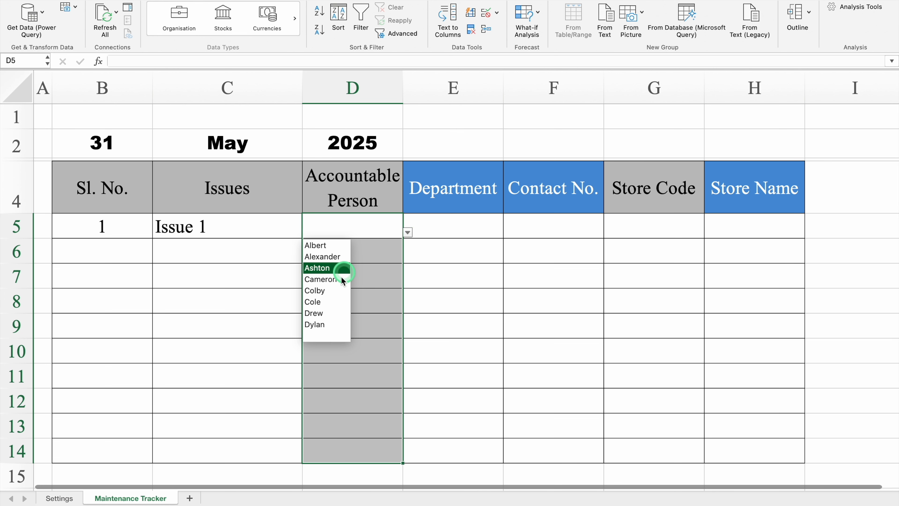
click(329, 280)
Start a VLOOKUP formula in the Department cell E5 with $D5 as the lookup value.
click(439, 232)
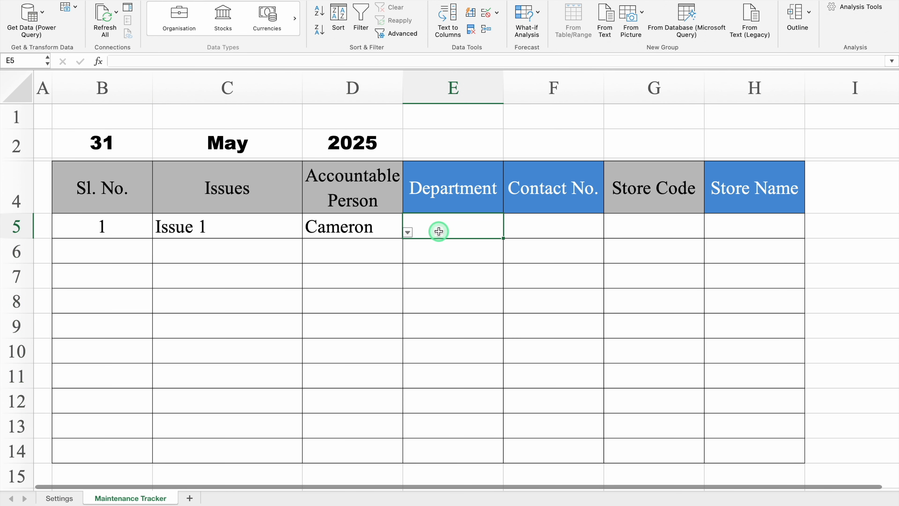
click(516, 223)
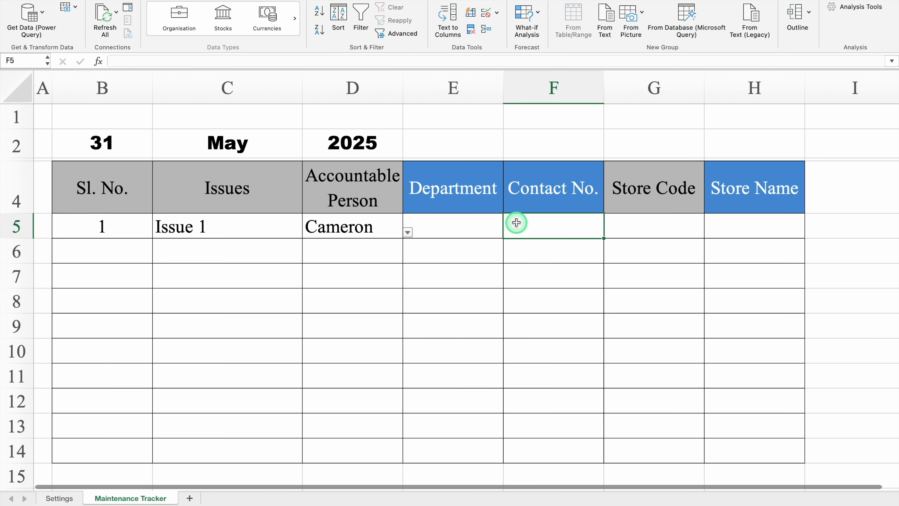
click(463, 226)
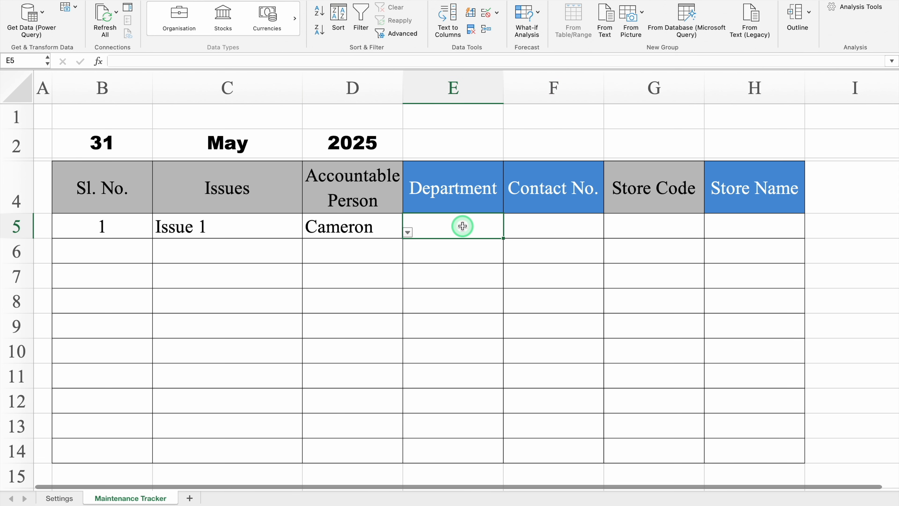
text(=vl)
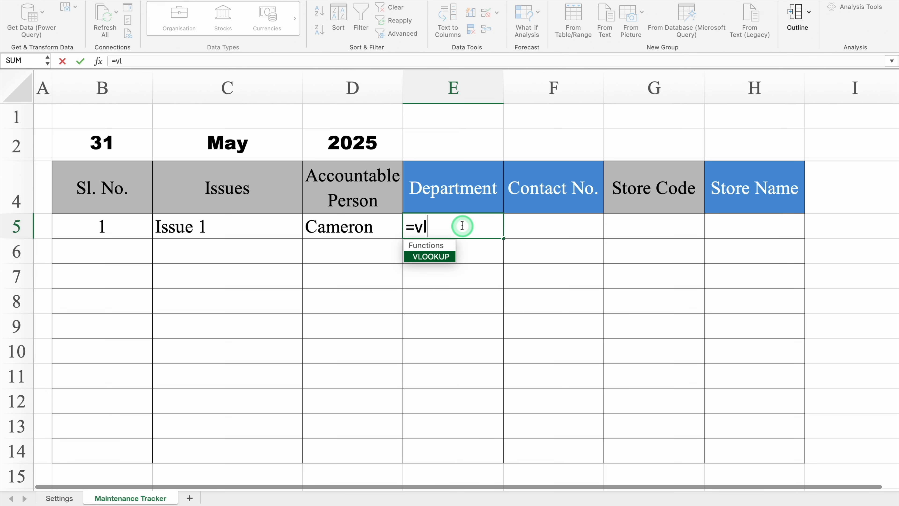
double_click(435, 257)
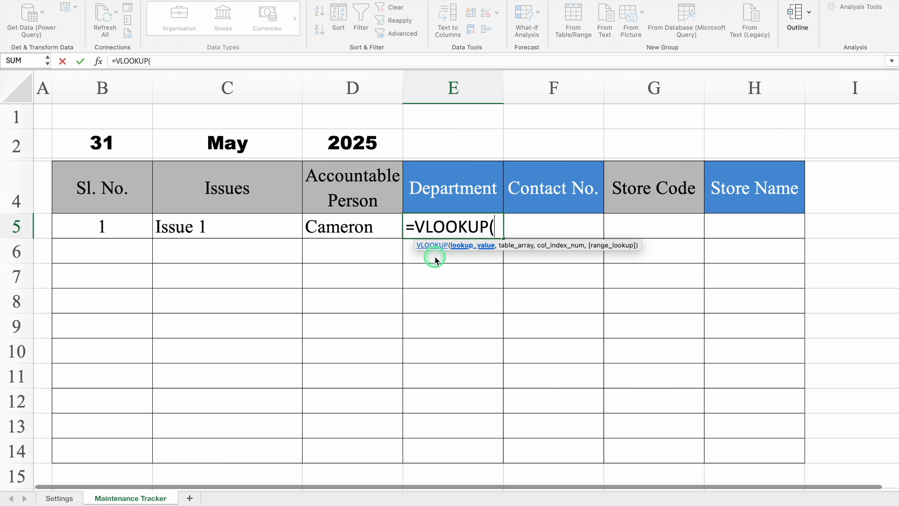
click(376, 226)
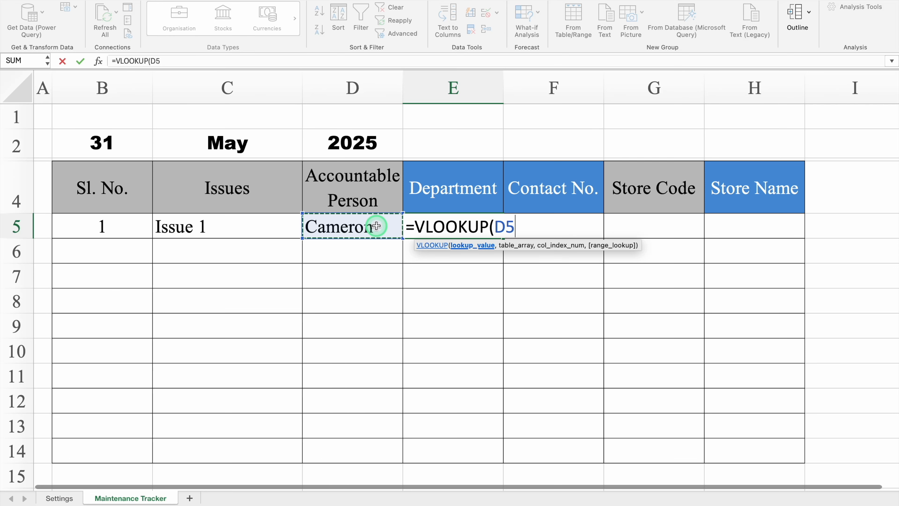
key(F4)
key(F4)
key(F4)
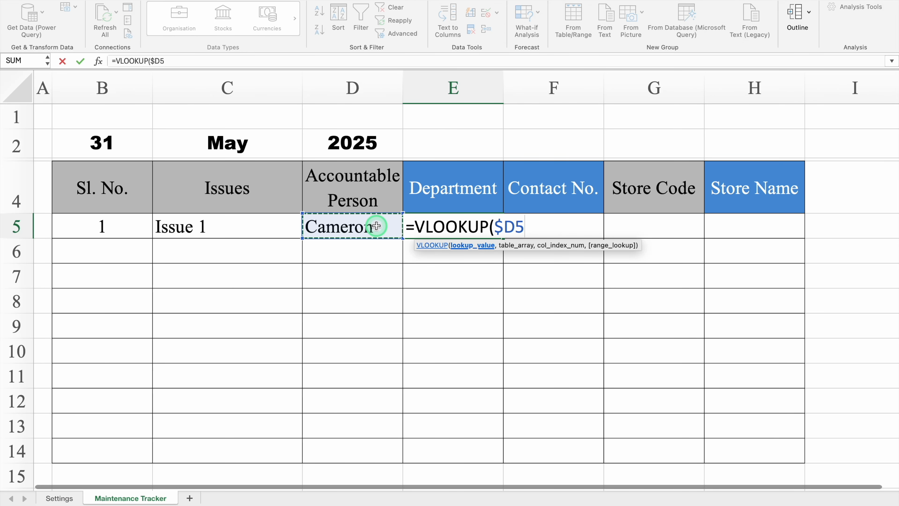
text(,)
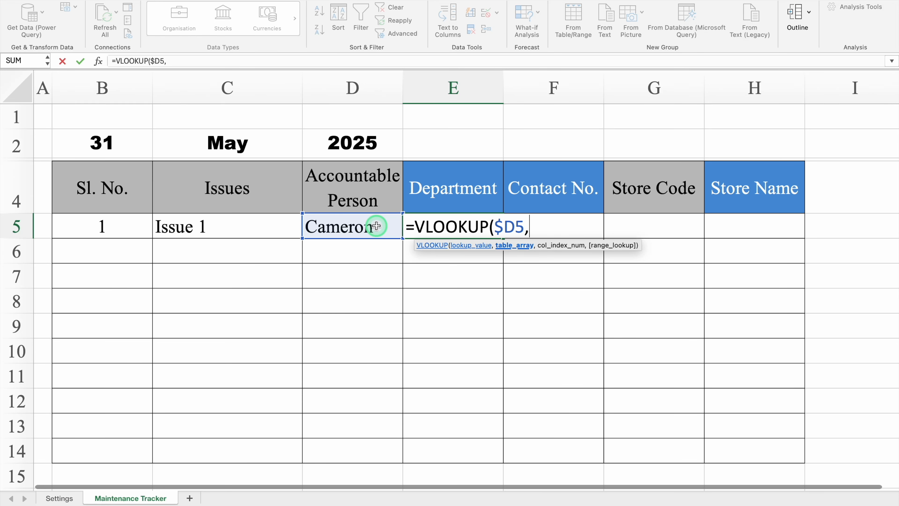
Complete the E5 lookup with table Settings!$B:$D, column index 2 and range lookup 0, and widen column E to fit the department text.
click(60, 498)
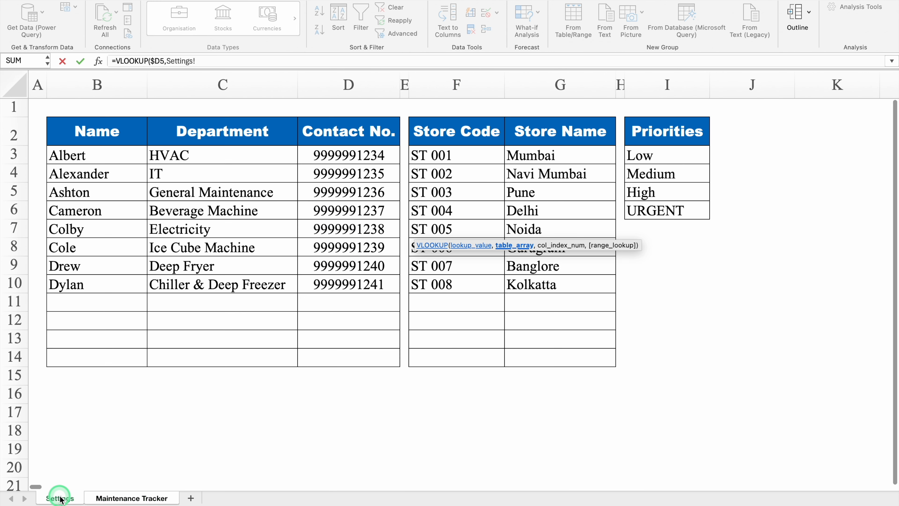
drag(97, 85, 332, 83)
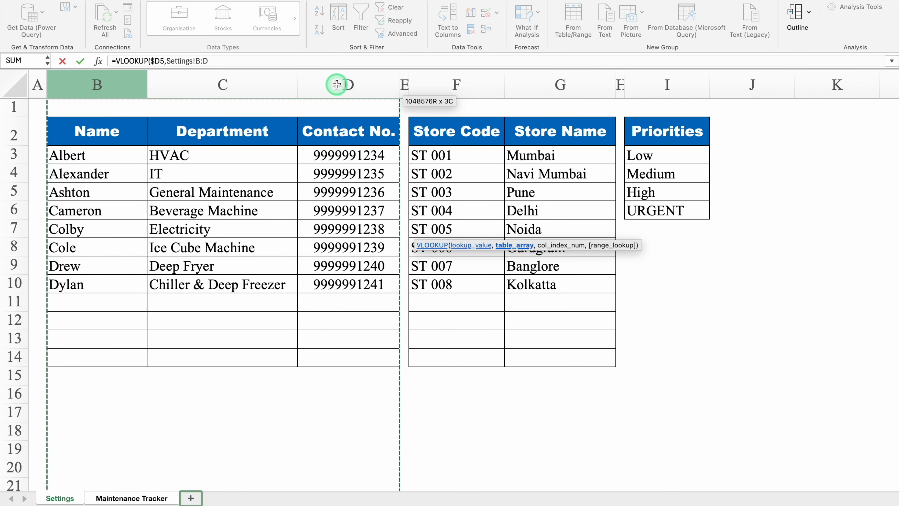
key(F4)
text(,)
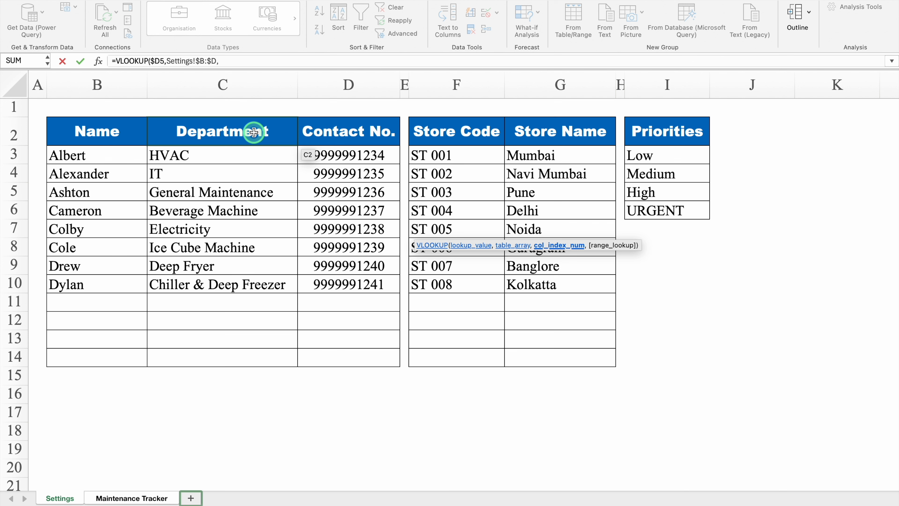
text(2)
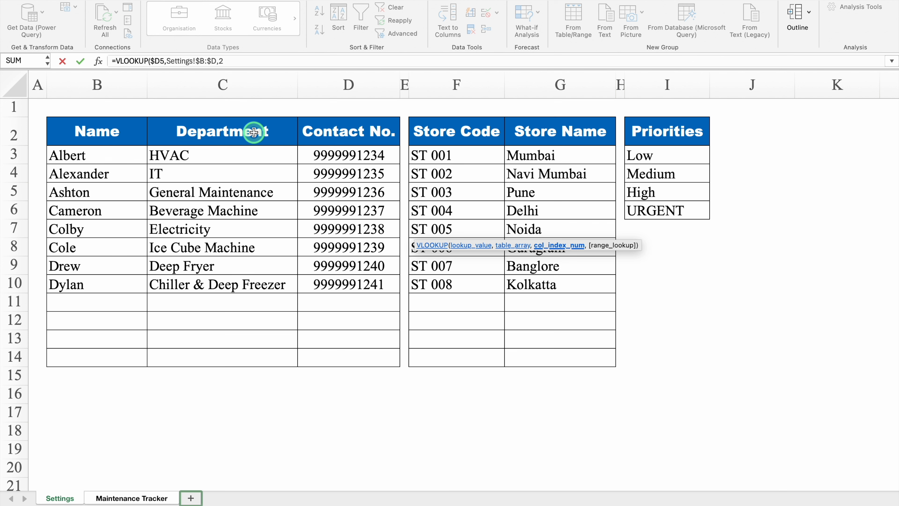
text(,)
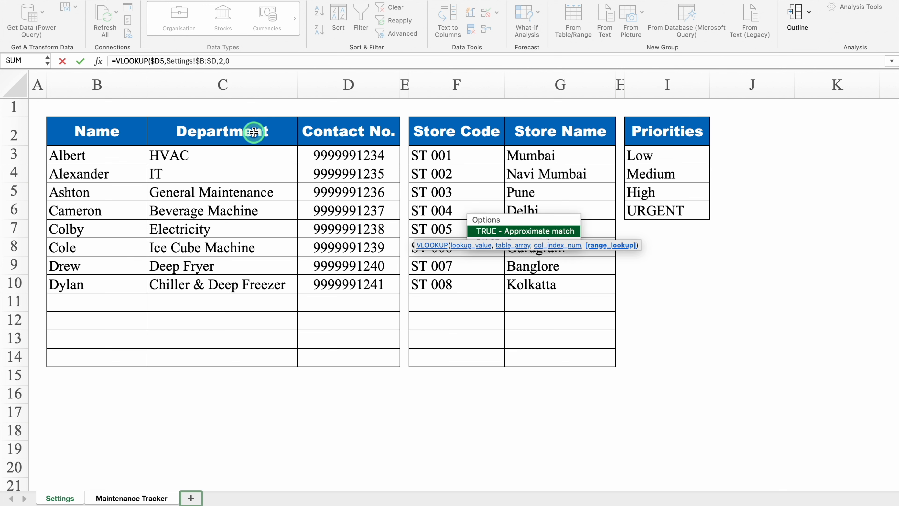
text(0))
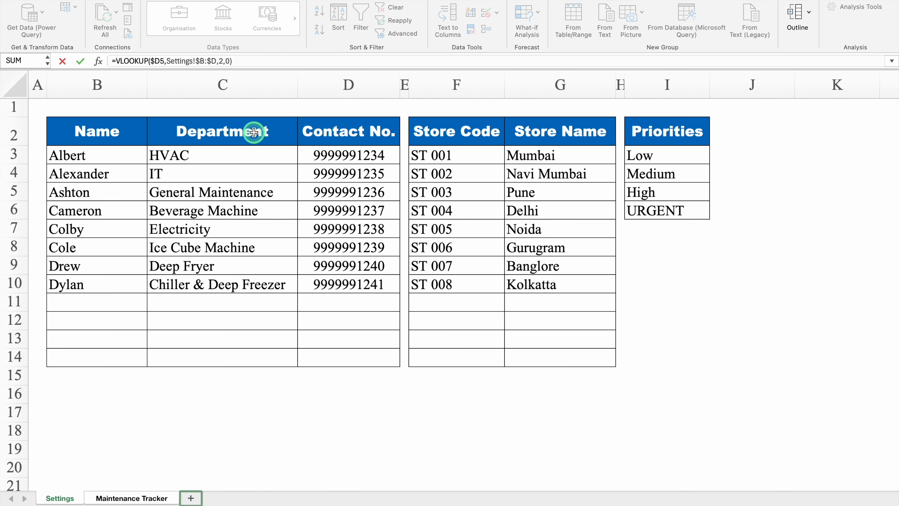
key(Return)
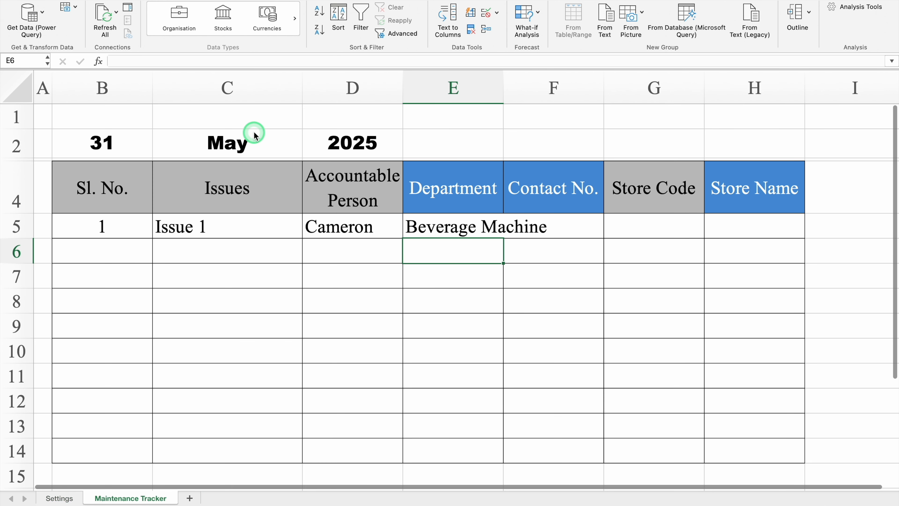
drag(505, 91, 551, 89)
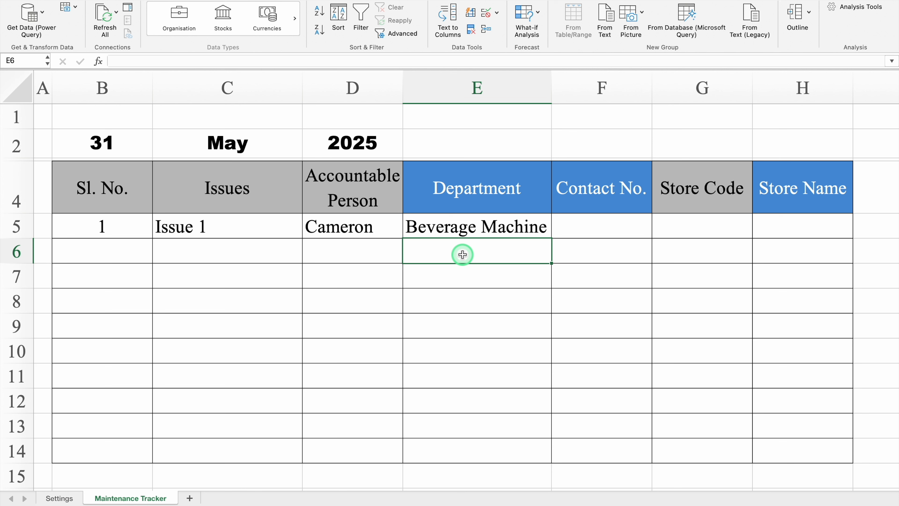
Clear the accountable person in D5 and wrap the E5 lookup in IFERROR with "" as the error value.
click(365, 229)
key(Delete)
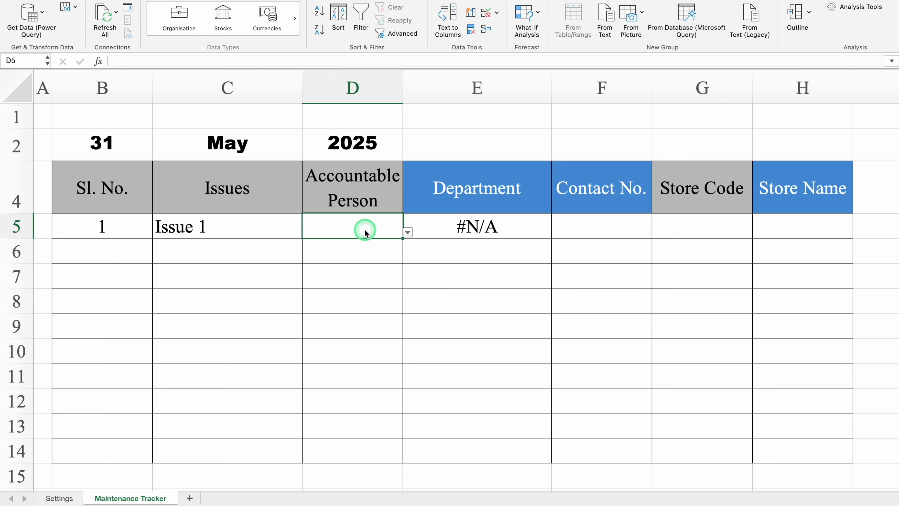
click(445, 226)
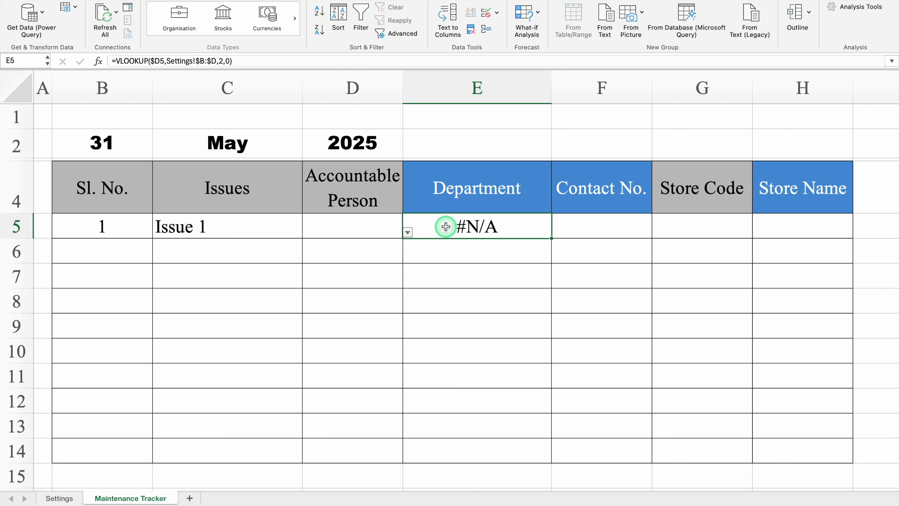
double_click(446, 227)
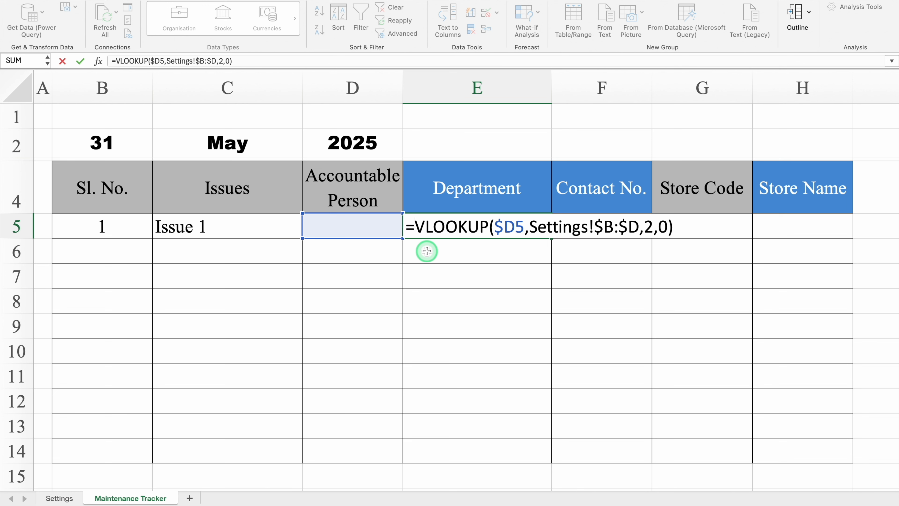
text(IF)
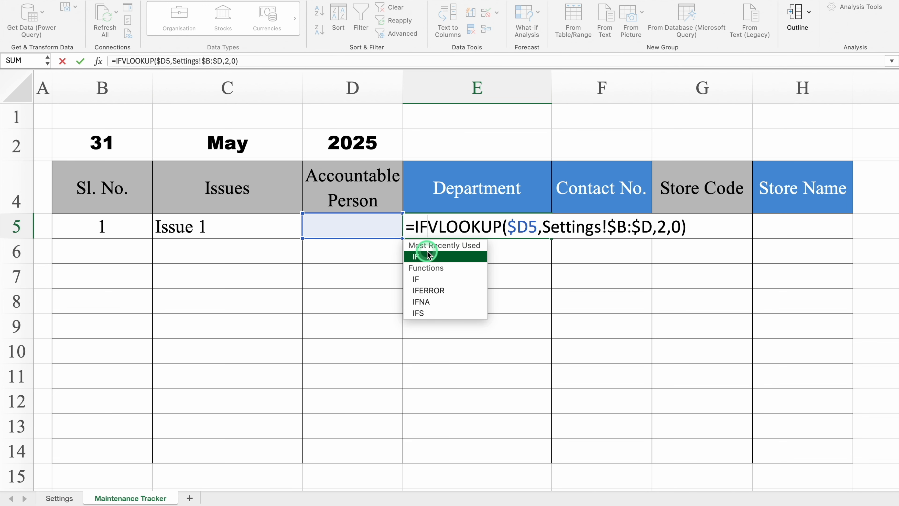
double_click(446, 291)
click(748, 225)
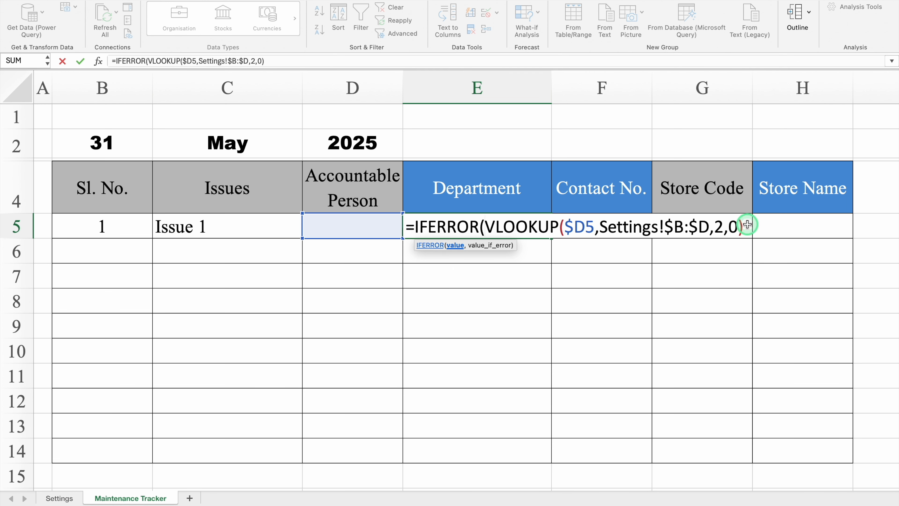
text(,)
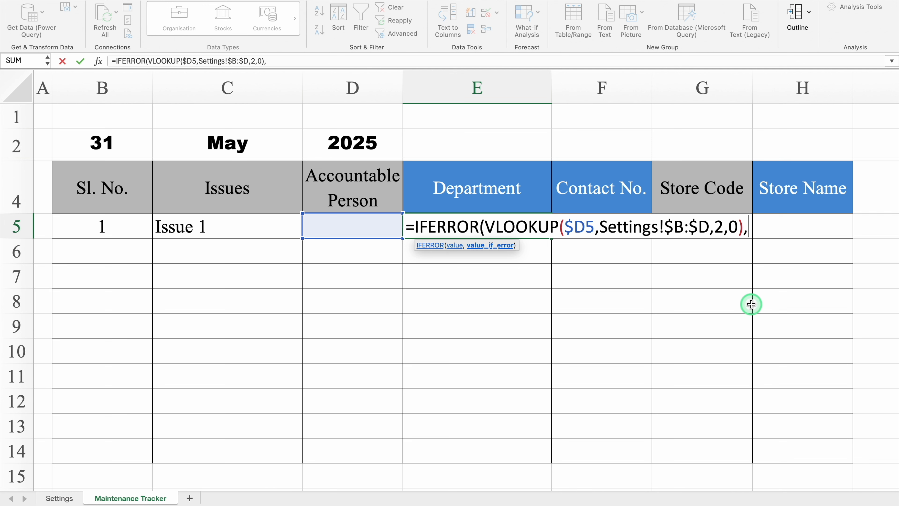
text(""))
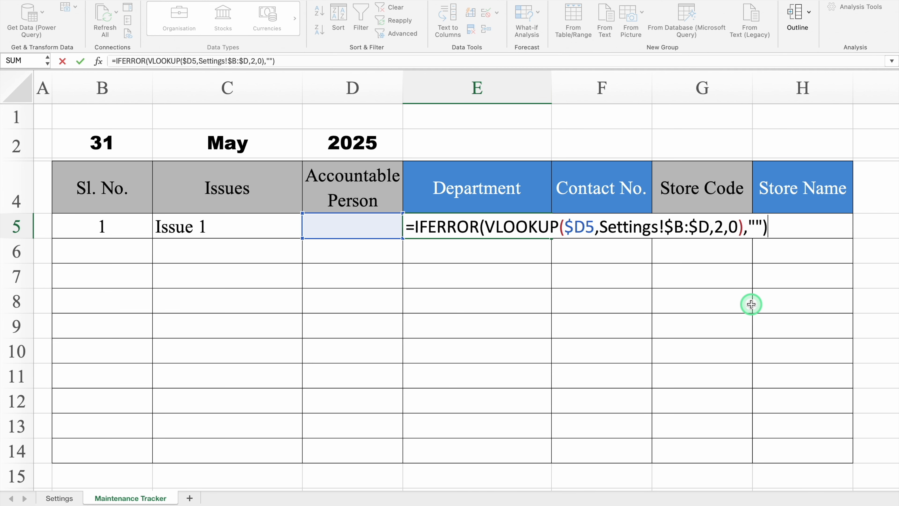
key(Return)
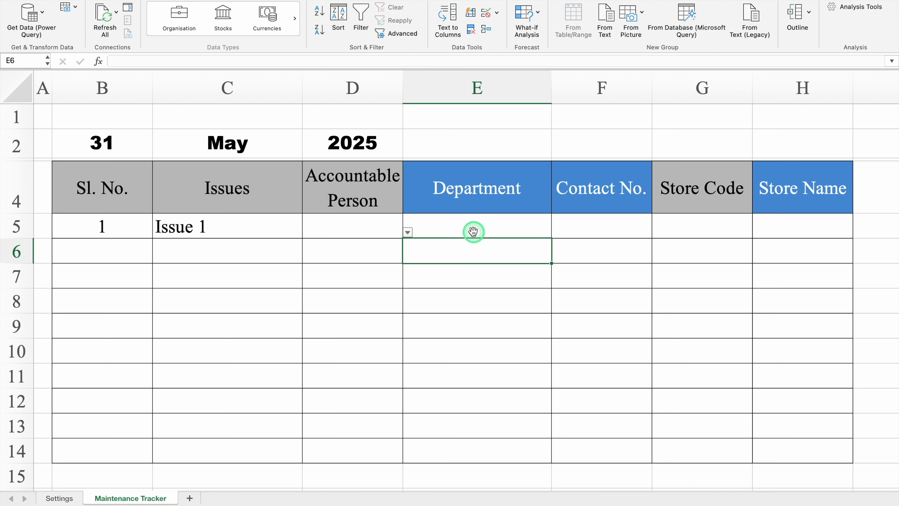
Test the Department formula by choosing the fourth name from the list in D5.
click(382, 224)
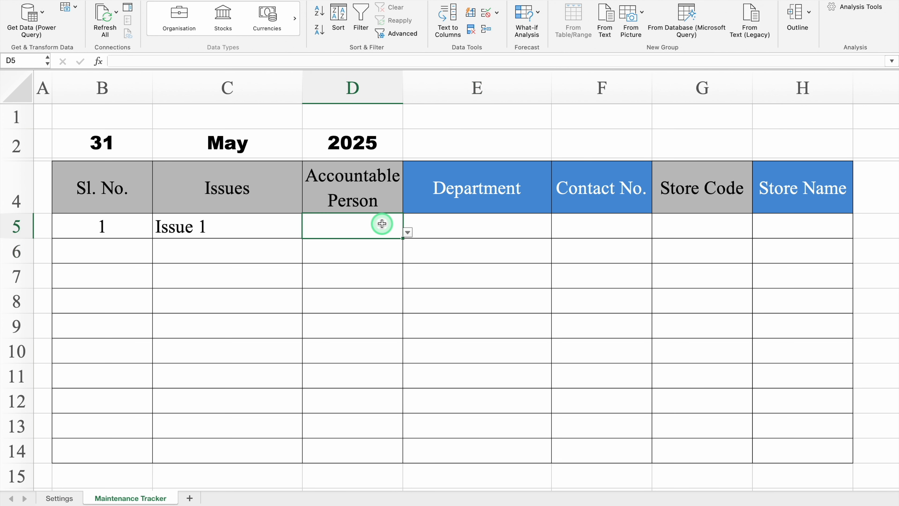
click(408, 233)
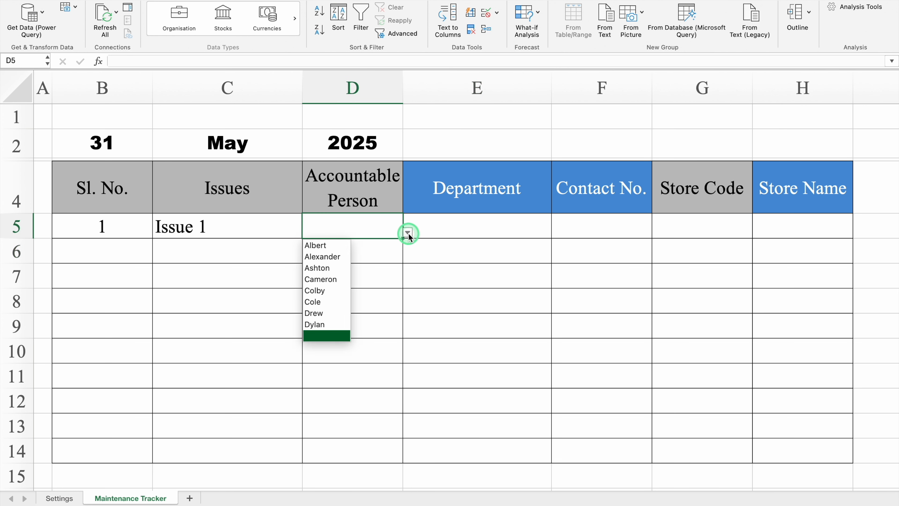
click(332, 279)
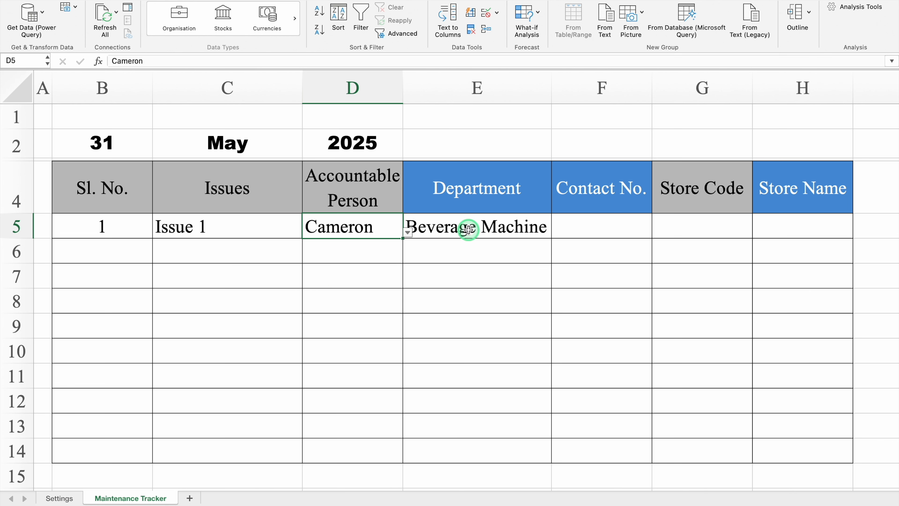
Copy the Department formula from E5 into Contact No. cell F5 and set its VLOOKUP column index to 3.
click(548, 230)
drag(552, 239, 611, 240)
double_click(609, 227)
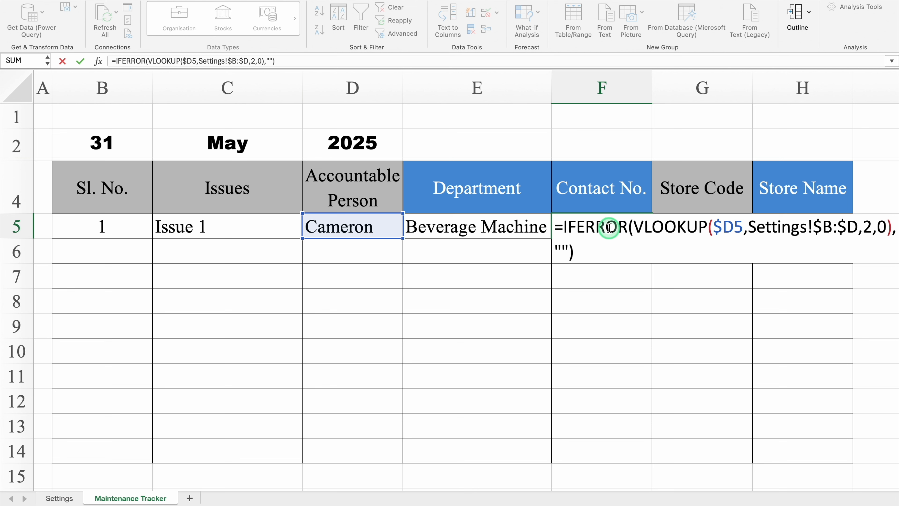
click(867, 227)
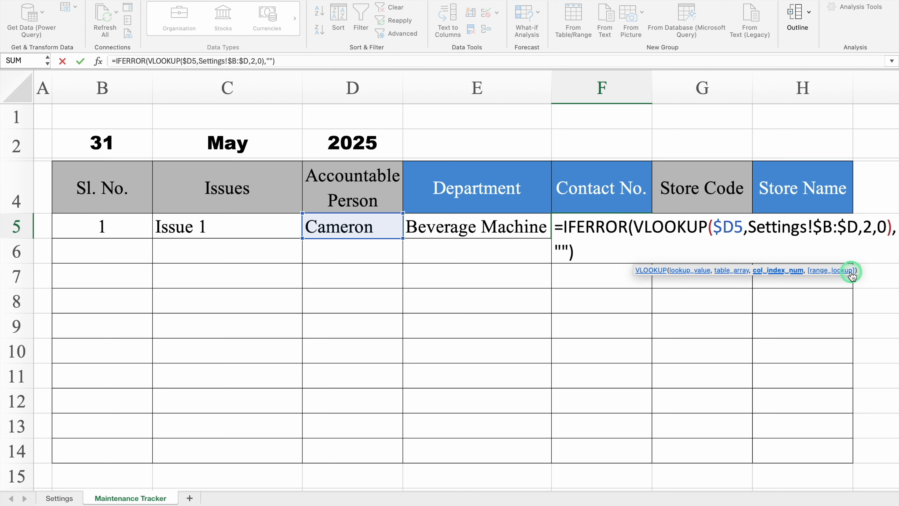
key(BackSpace)
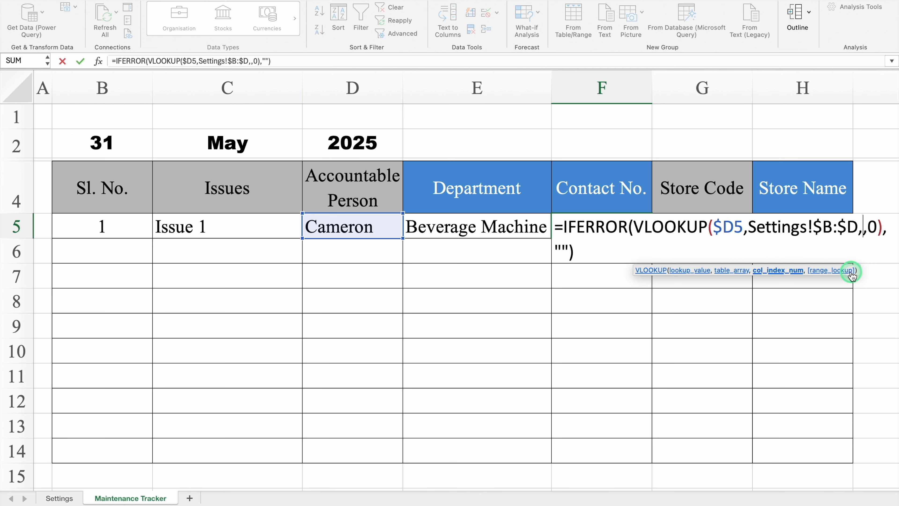
text(3)
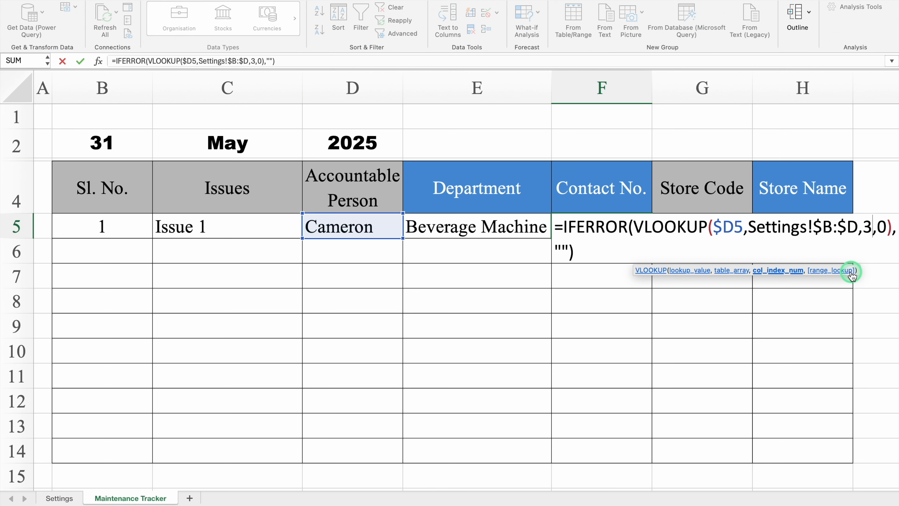
key(Return)
click(629, 227)
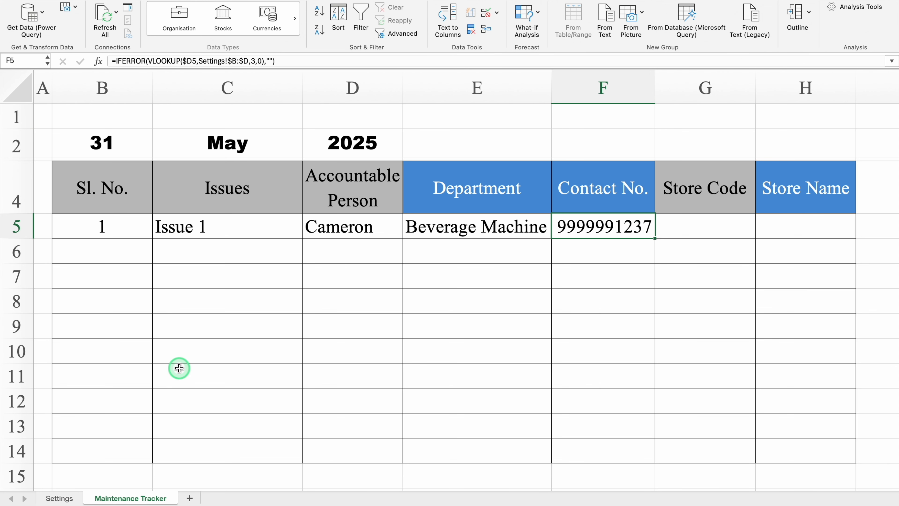
Check the order of the Name, Department and Contact No. columns on the Settings sheet, and return to the Maintenance Tracker sheet.
click(66, 499)
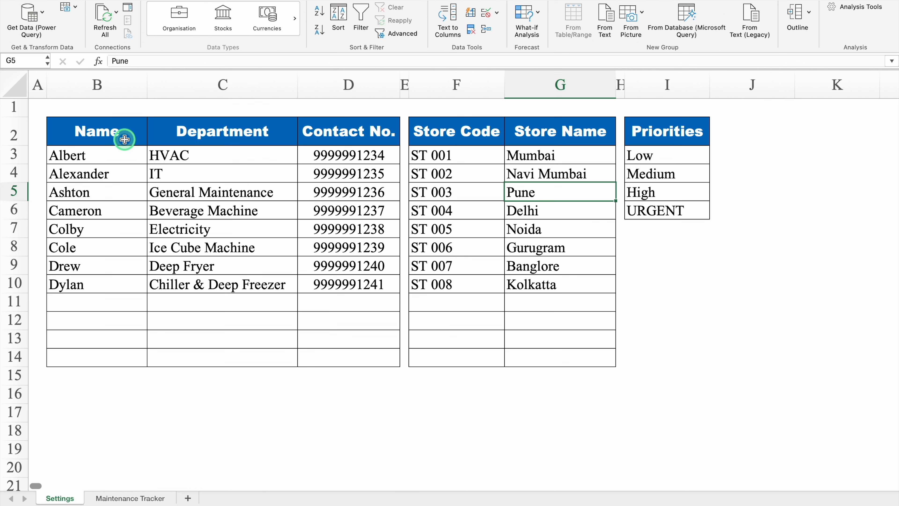
click(115, 134)
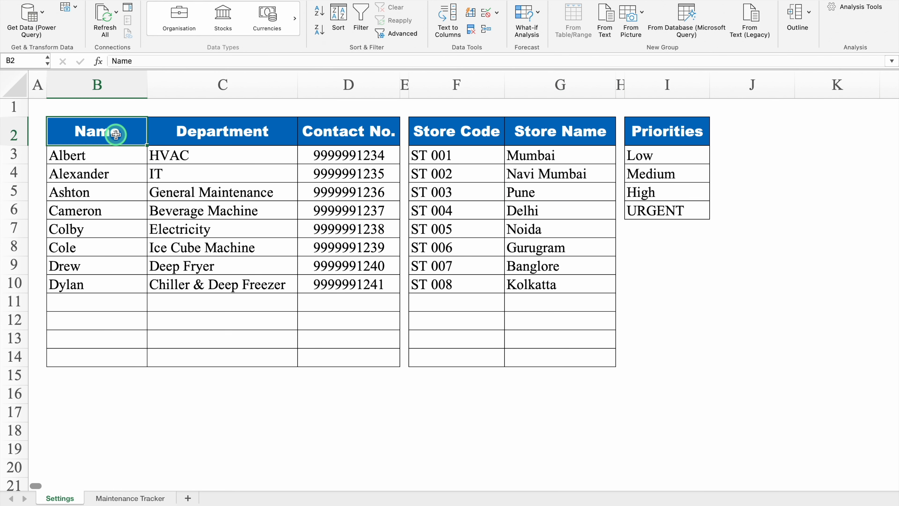
click(178, 134)
click(331, 132)
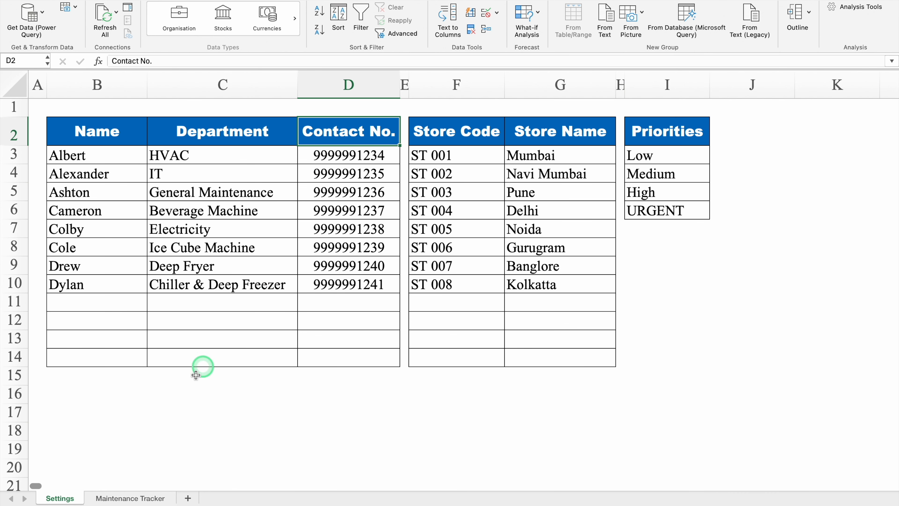
click(140, 498)
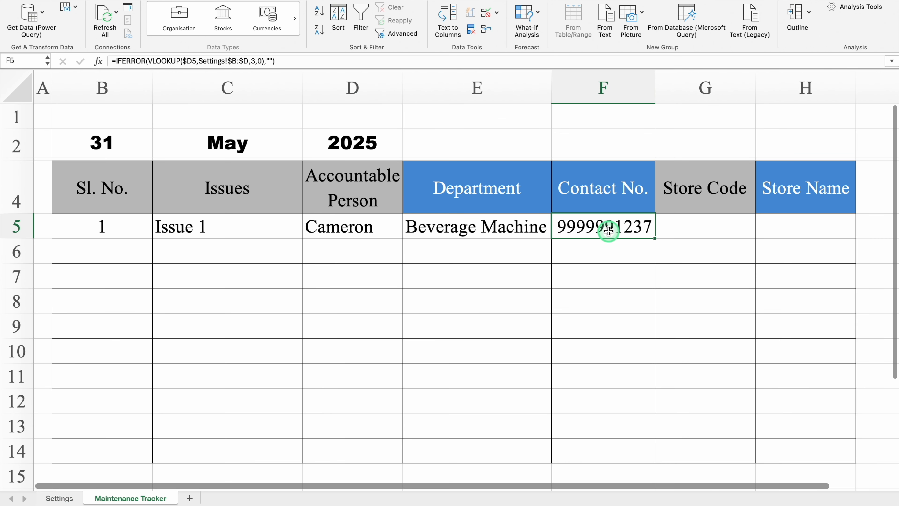
Start a data validation rule for the Store Code cells G5:G14 that allows a List.
click(710, 224)
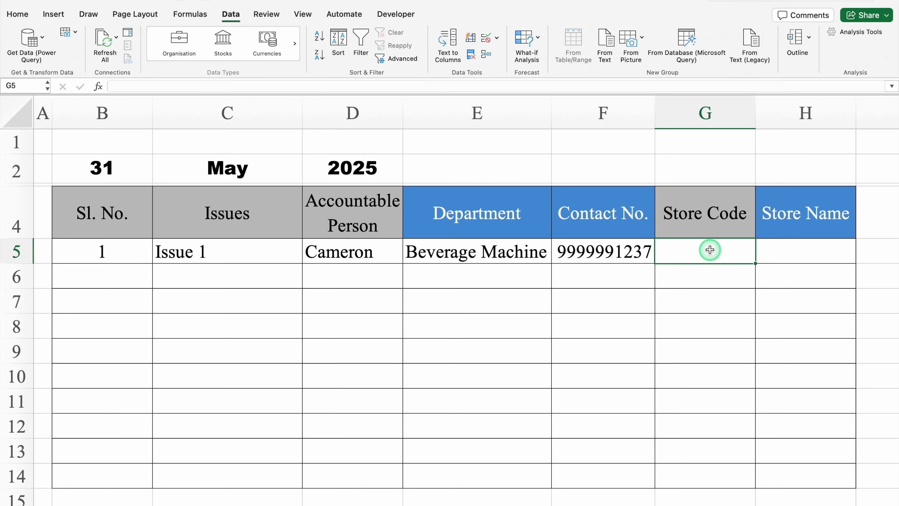
drag(710, 224, 706, 470)
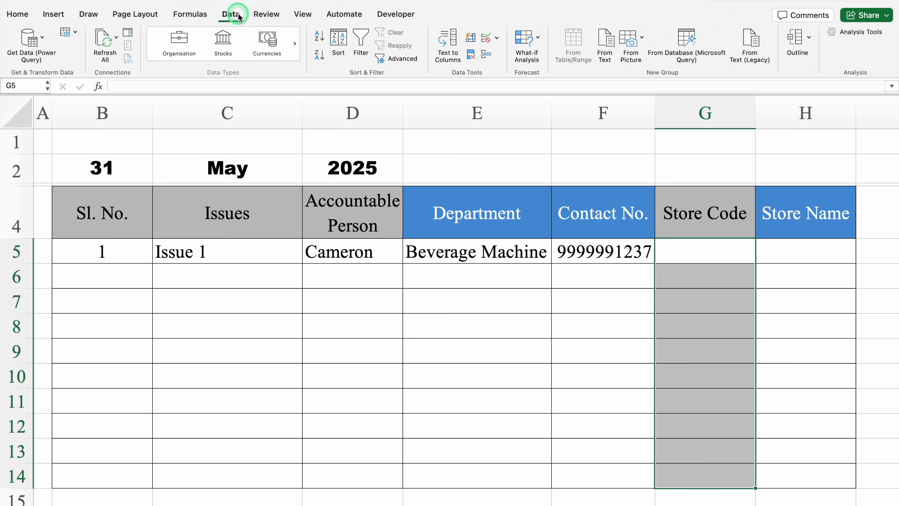
click(497, 38)
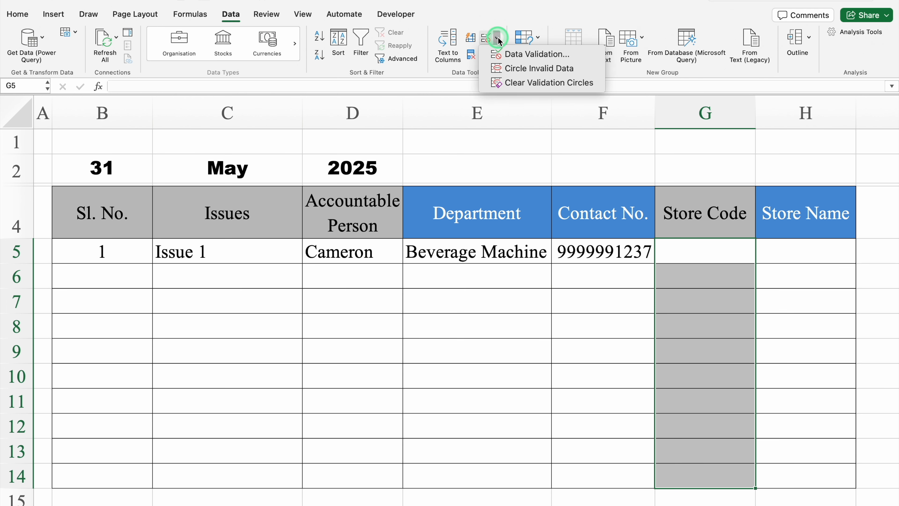
click(536, 54)
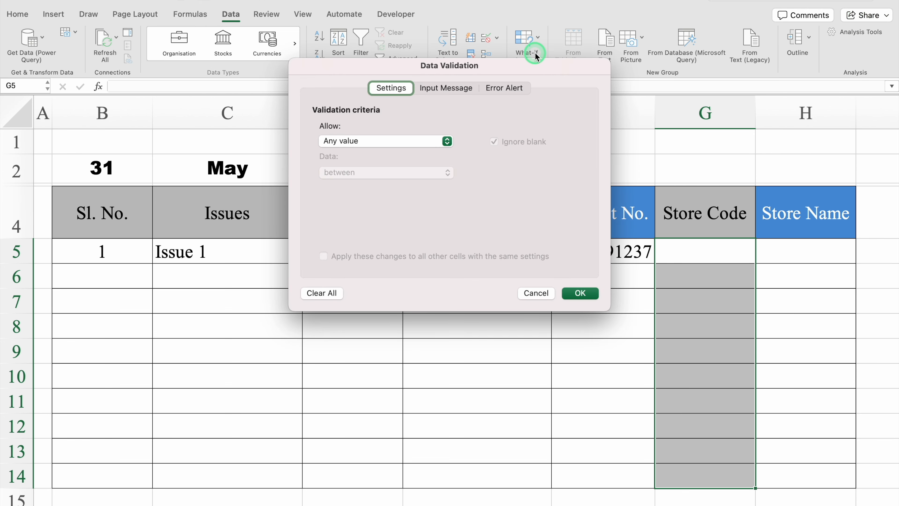
click(447, 141)
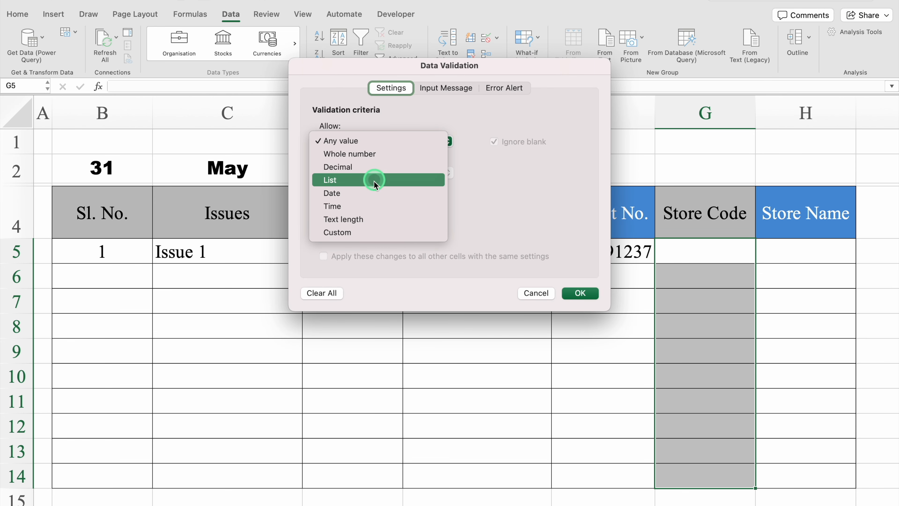
click(372, 182)
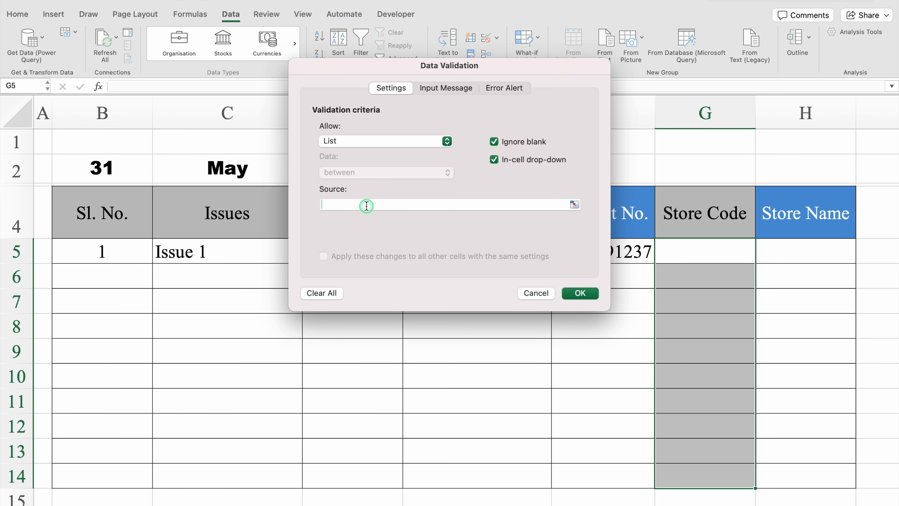
Set the list source to the store codes in =Settings!$F$3:$F$14 and apply the validation.
click(366, 205)
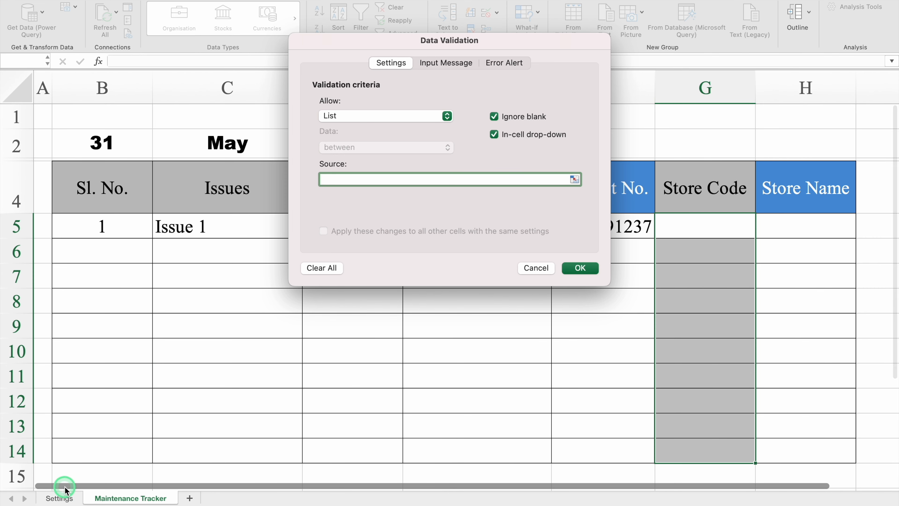
click(60, 496)
drag(545, 46, 320, 106)
click(469, 152)
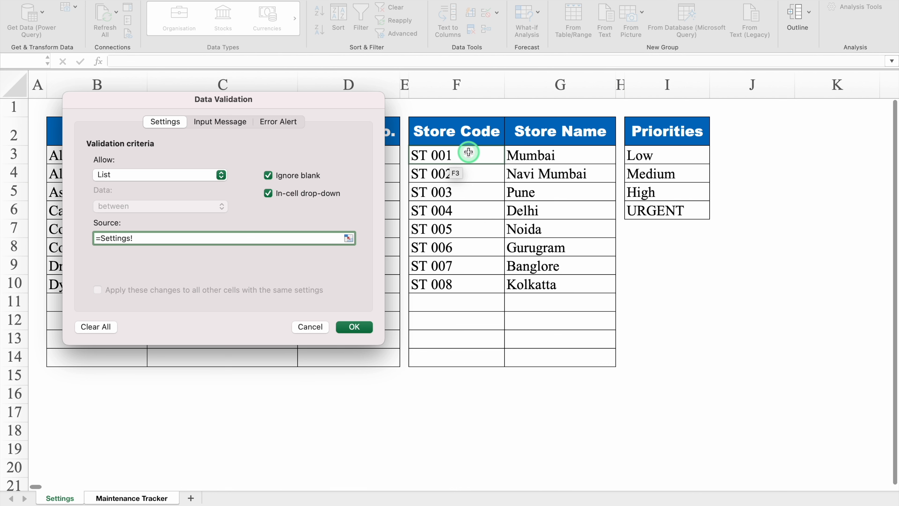
drag(468, 152, 476, 361)
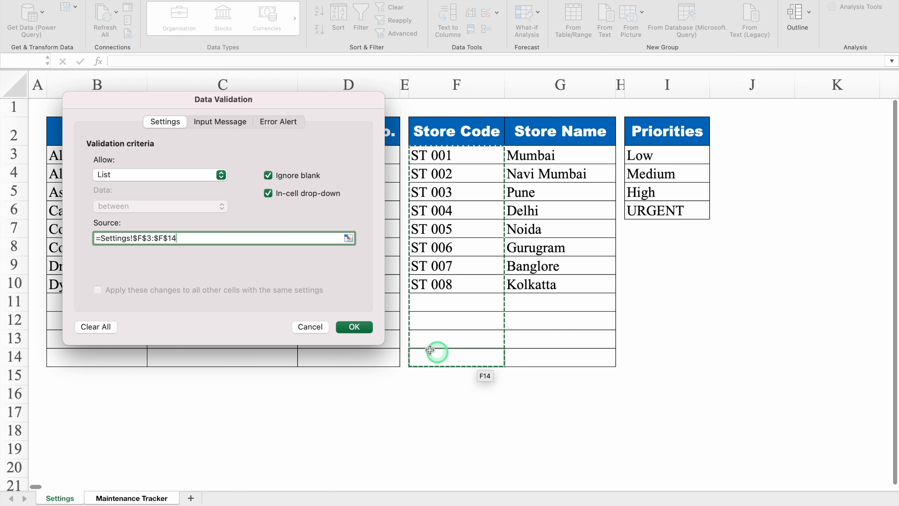
click(355, 327)
Check the store code choices offered in the drop-down of G5 without picking one.
click(699, 232)
click(761, 232)
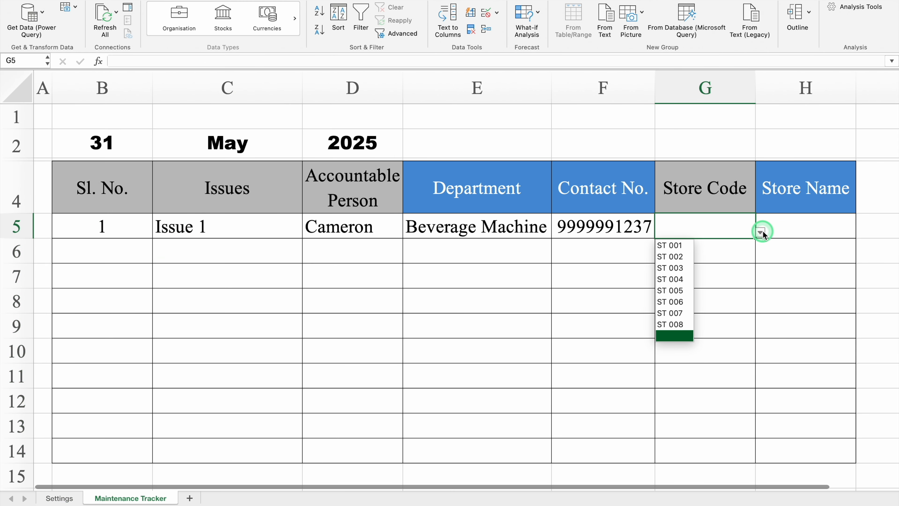
click(718, 228)
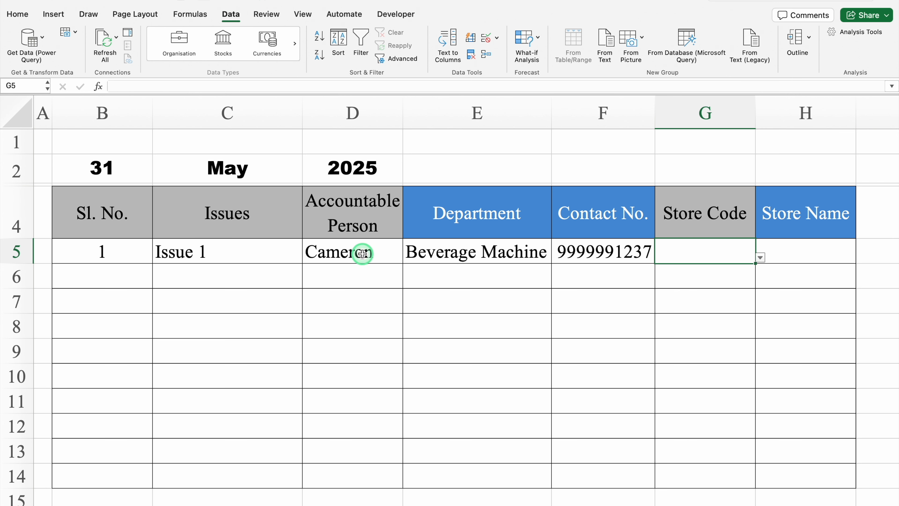
Start a Classic conditional formatting rule for Accountable Person cell D5 that uses a formula to determine which cells to format.
click(362, 252)
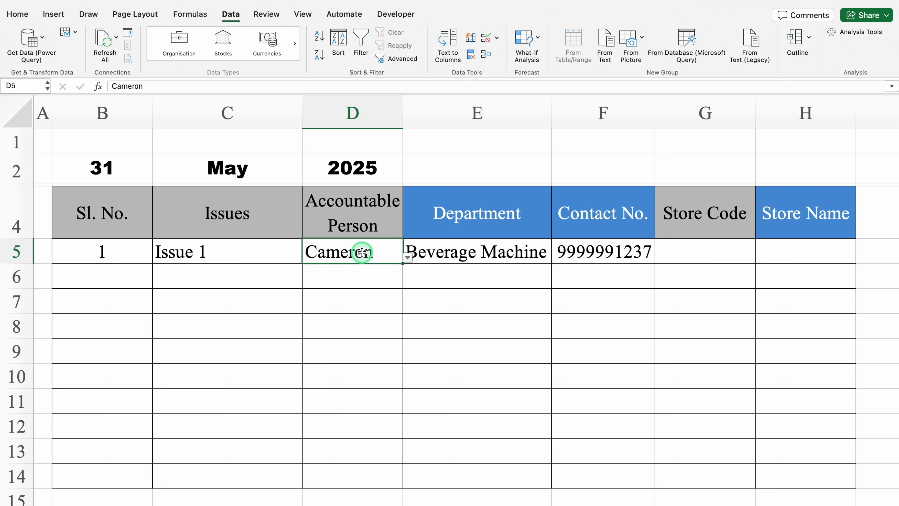
click(18, 14)
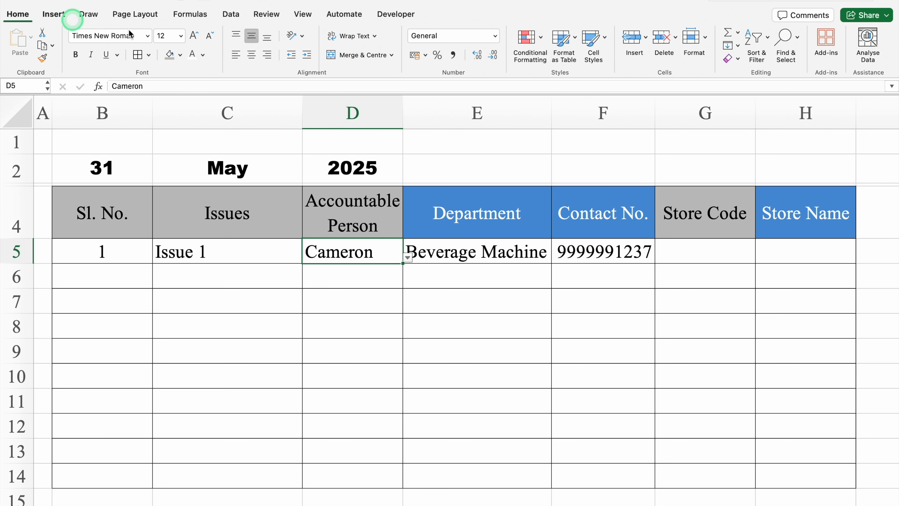
click(531, 39)
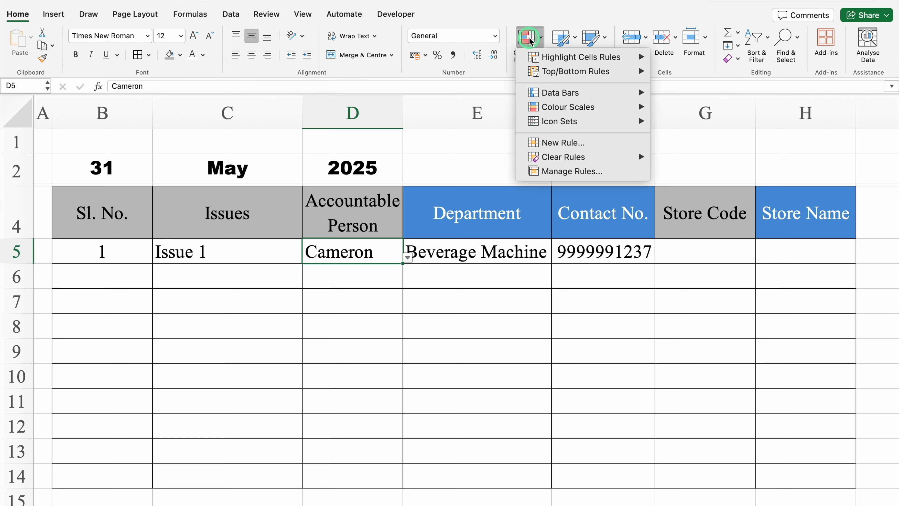
click(551, 143)
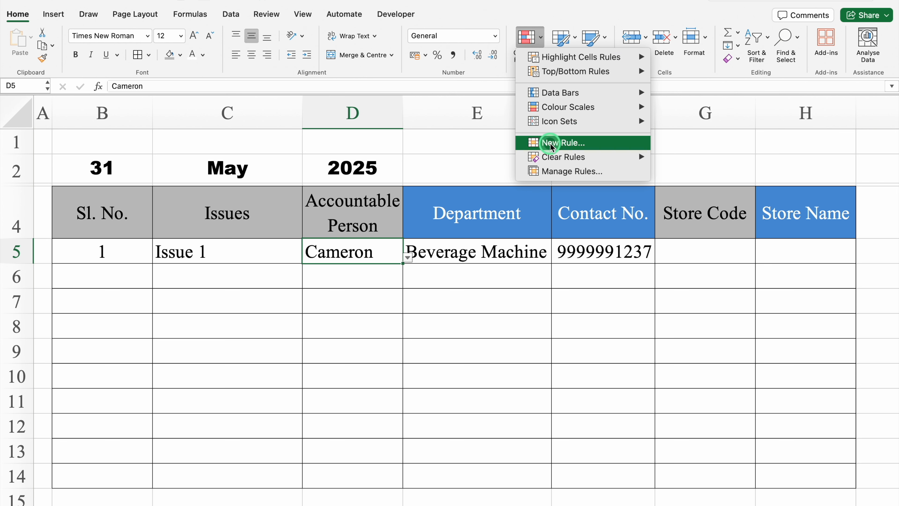
click(446, 117)
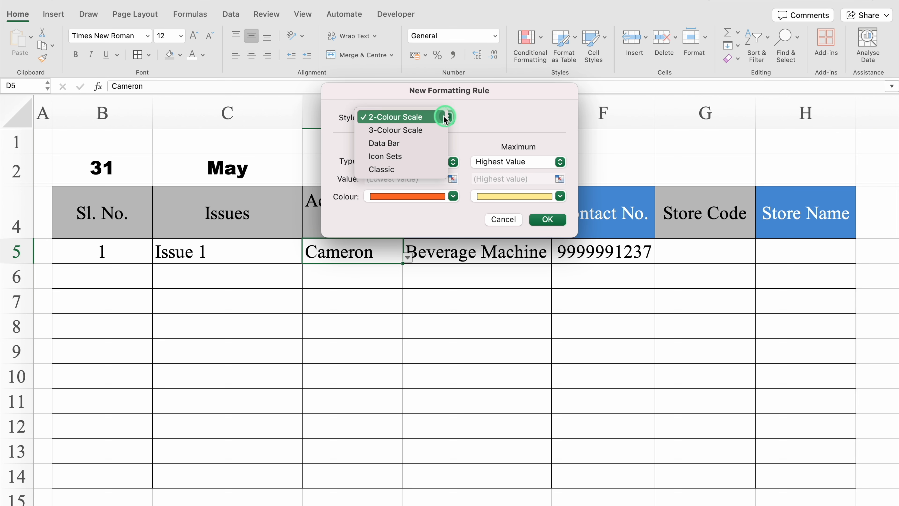
click(402, 169)
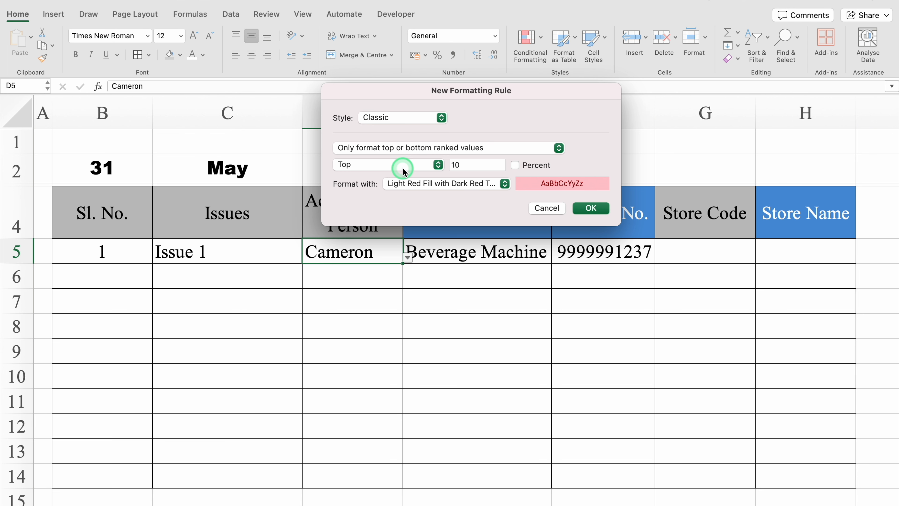
click(487, 148)
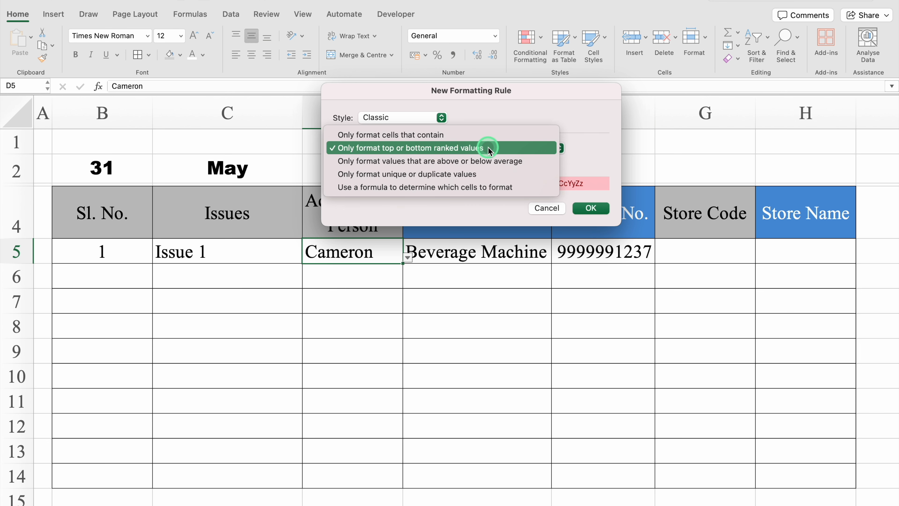
click(472, 187)
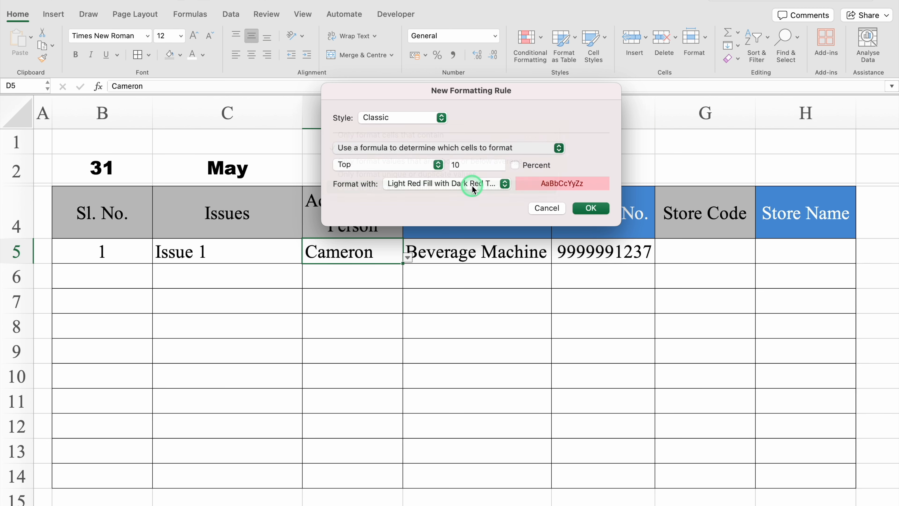
Enter the rule formula =$C5<>"" and apply it to D5 with the light red fill and dark red text.
drag(471, 91, 470, 310)
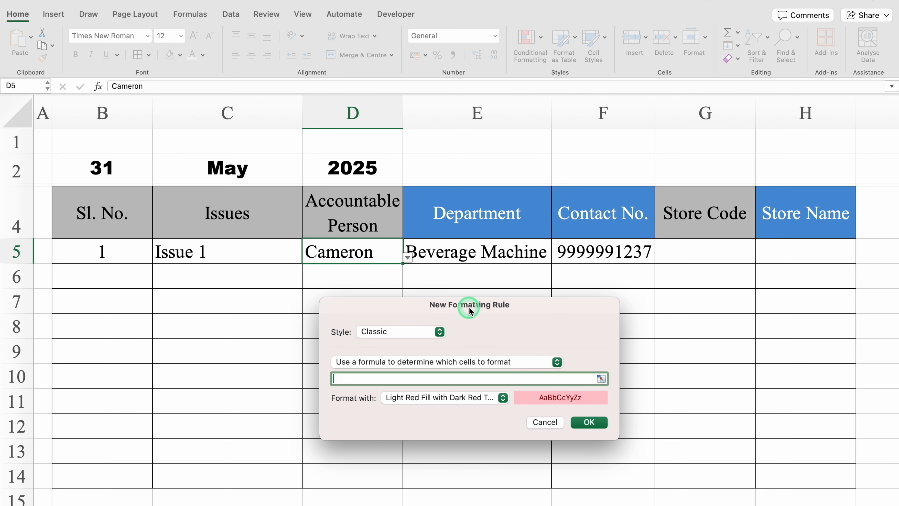
text(=)
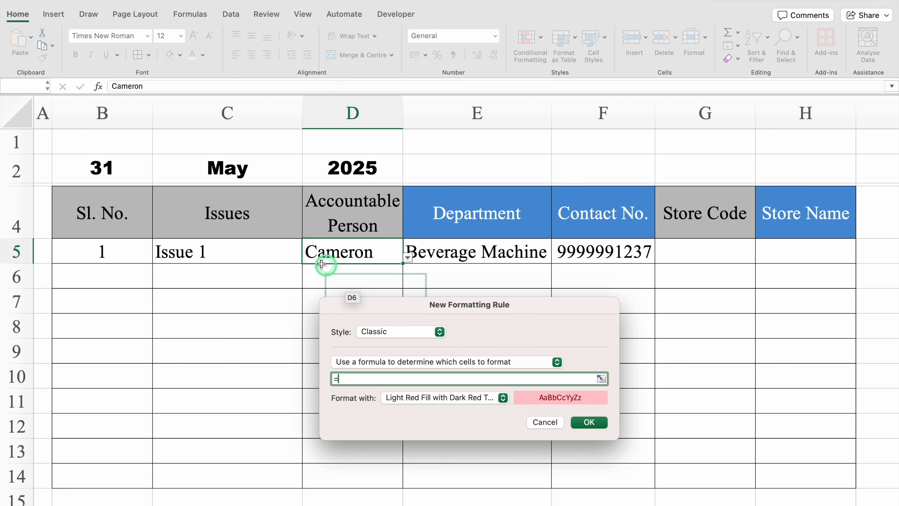
click(251, 253)
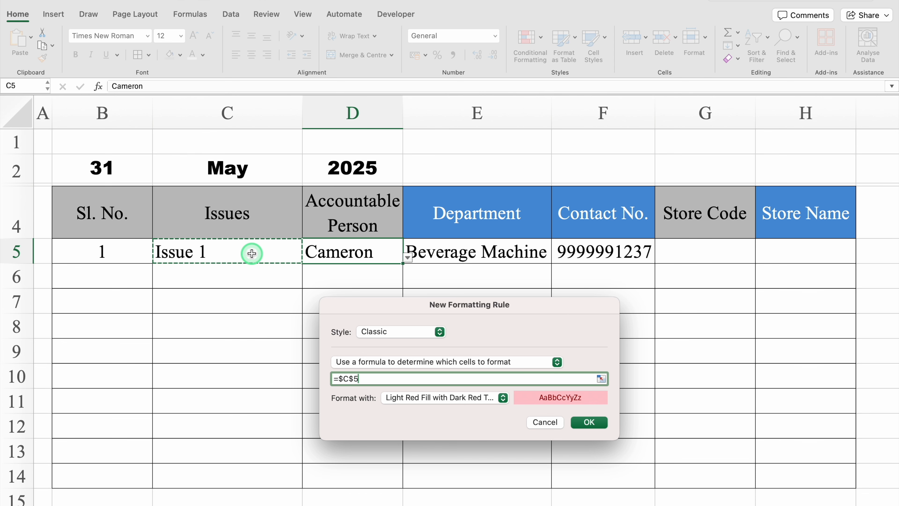
click(353, 379)
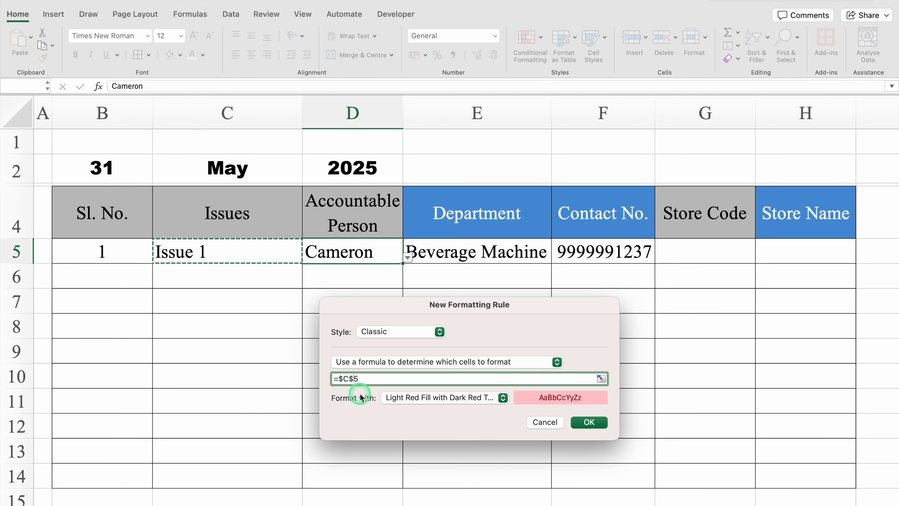
key(BackSpace)
text(<>)
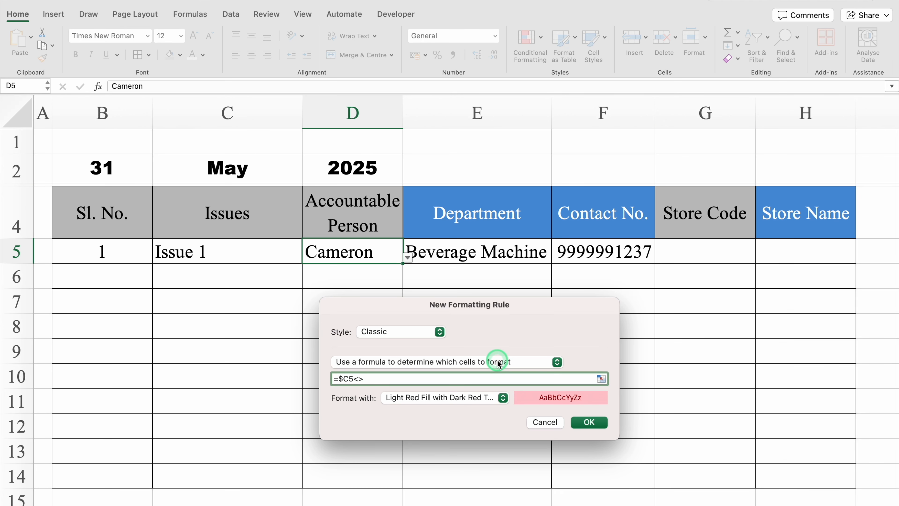
text("")
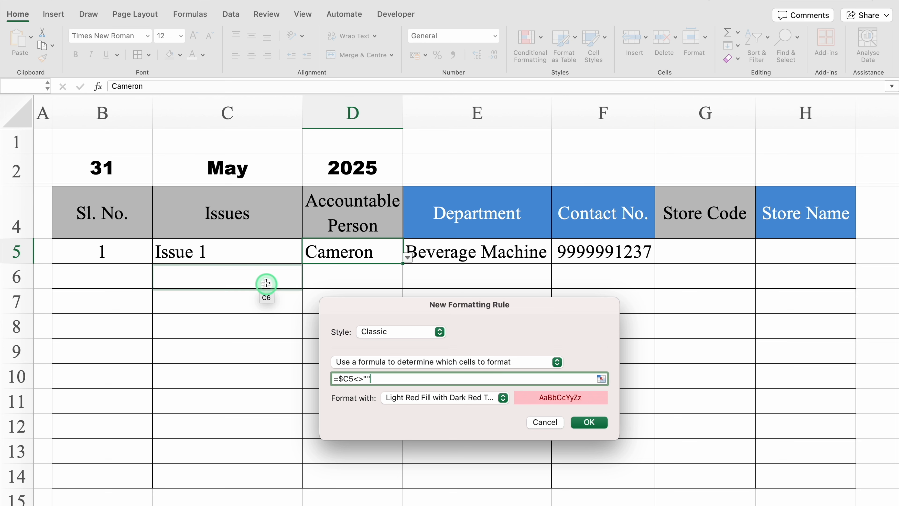
click(589, 422)
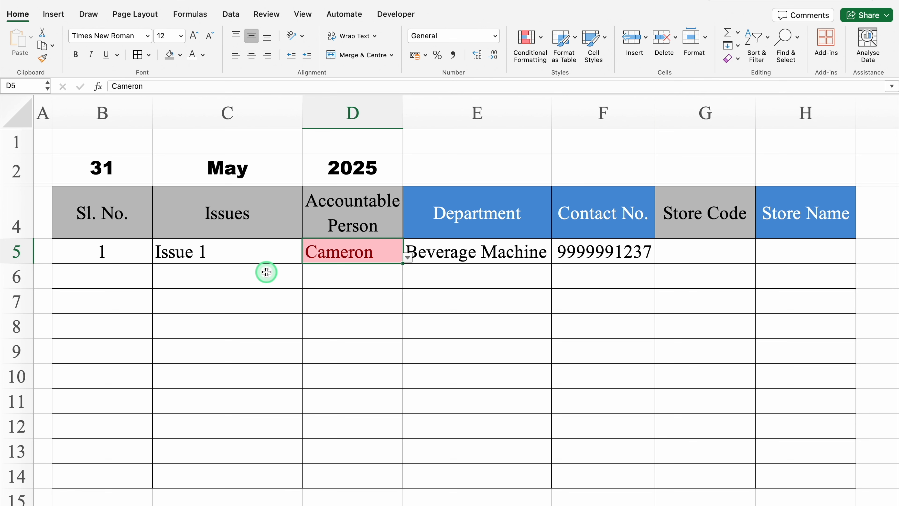
Start another Classic conditional formatting rule for D5 that uses a formula to determine which cells to format.
click(529, 45)
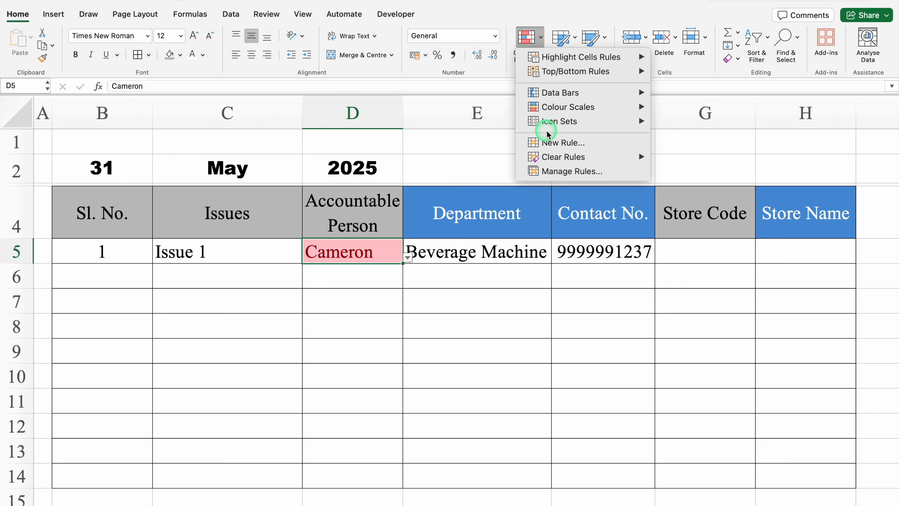
click(560, 143)
click(448, 117)
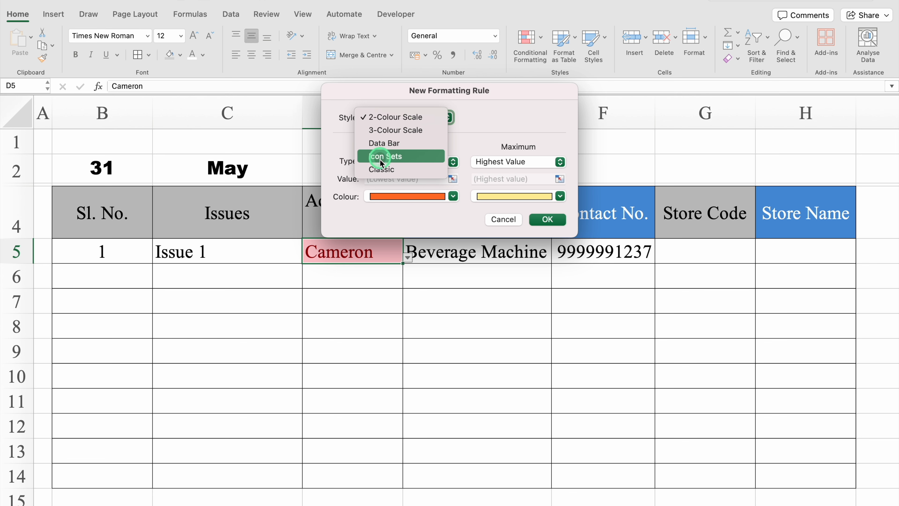
click(380, 170)
click(430, 148)
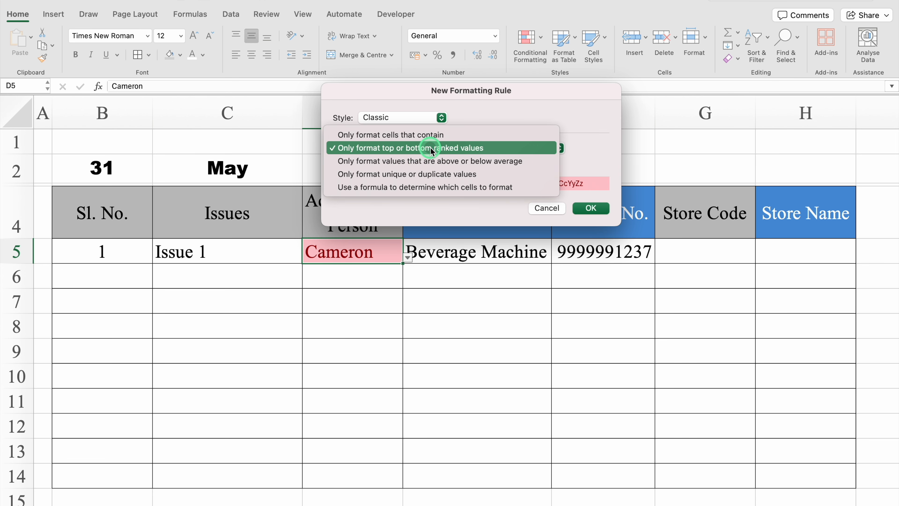
click(483, 190)
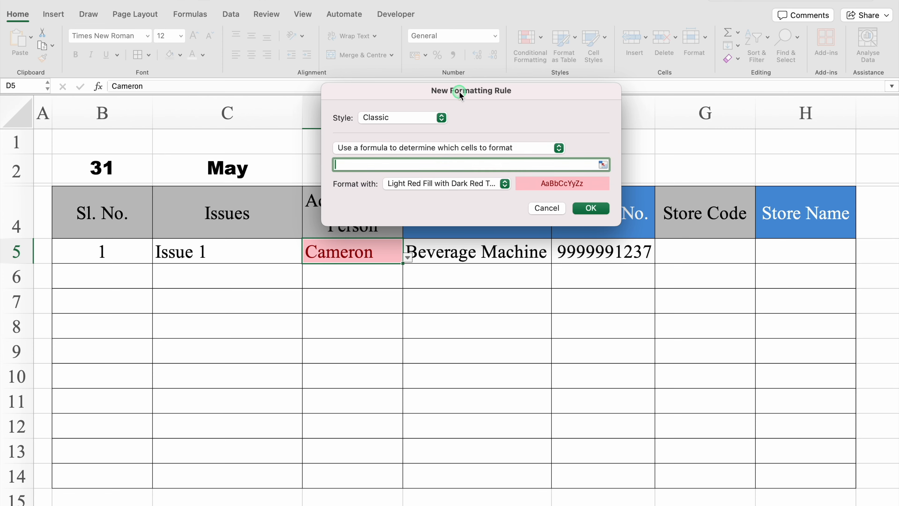
Enter =D5<>"" with a relative cell reference as the formula of the new rule.
drag(459, 91, 611, 289)
click(541, 365)
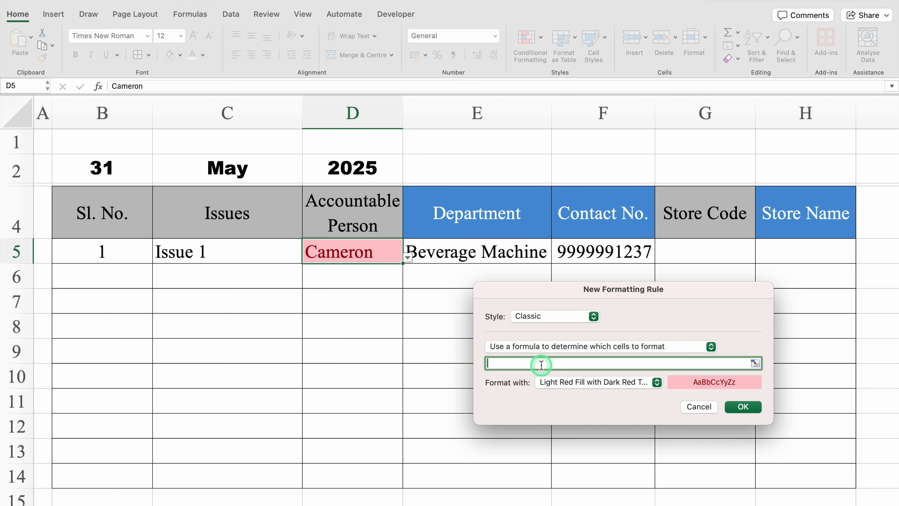
text(=)
click(341, 252)
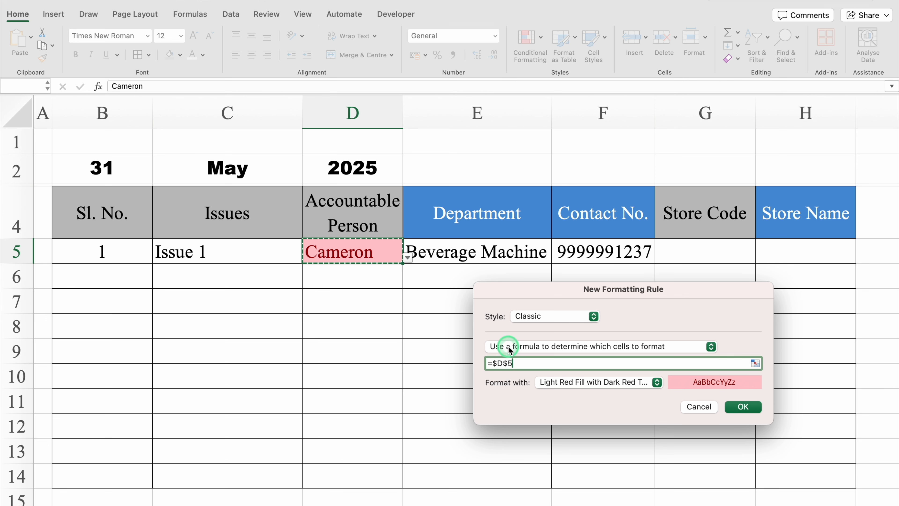
click(507, 364)
key(BackSpace)
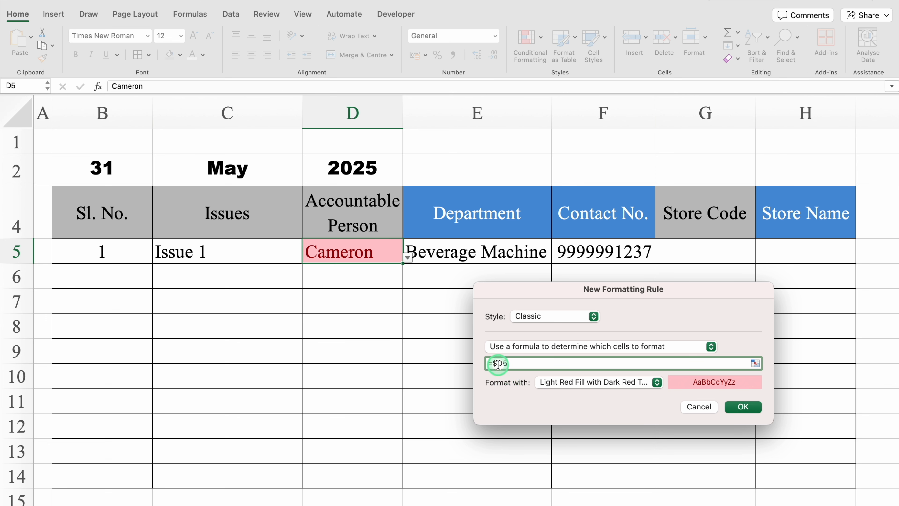
key(BackSpace)
click(521, 361)
text(<>)
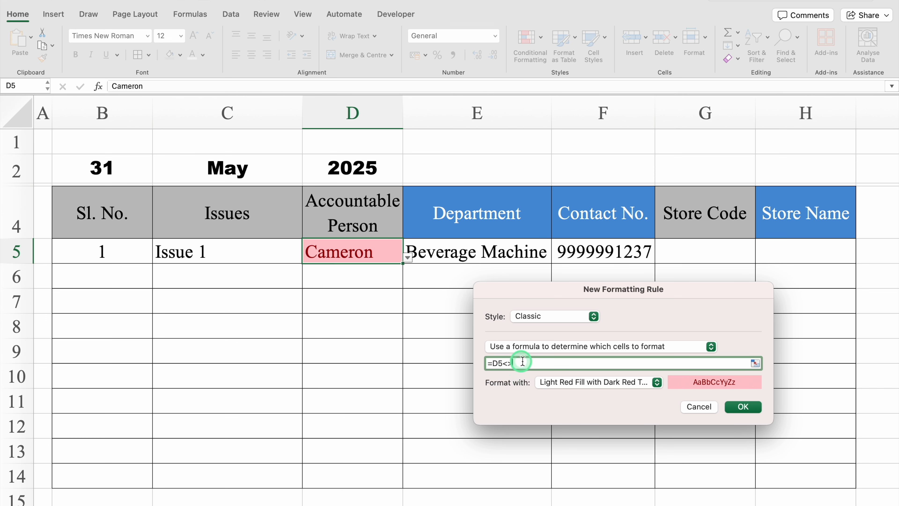
text("")
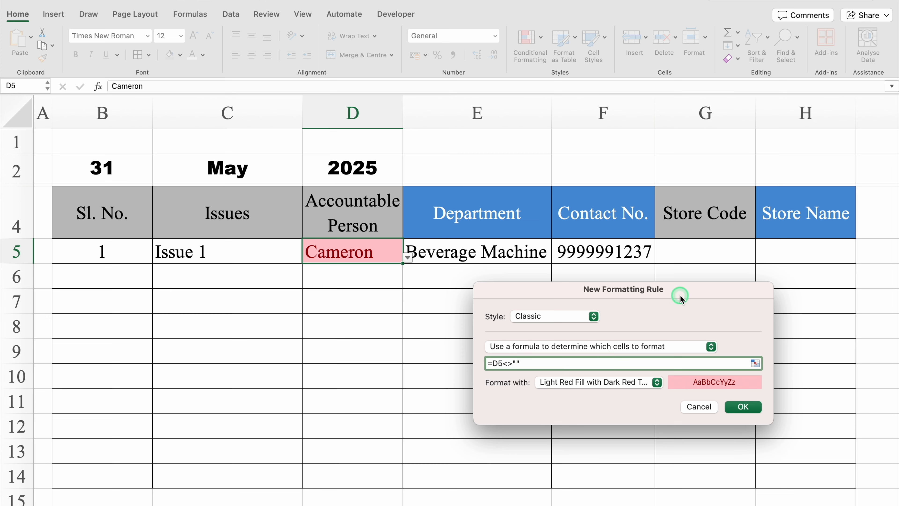
Give the rule a customised format with no background colour and black font, and apply it to D5.
drag(680, 295, 626, 168)
click(594, 223)
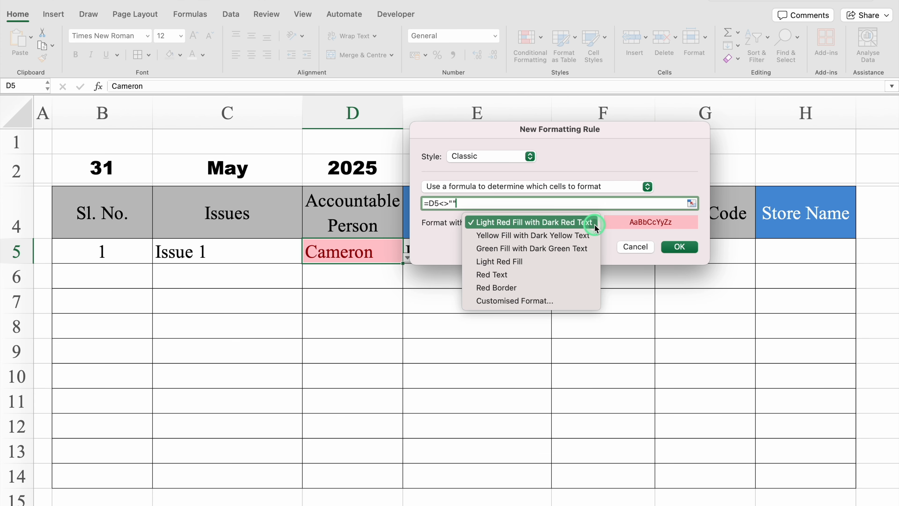
click(511, 301)
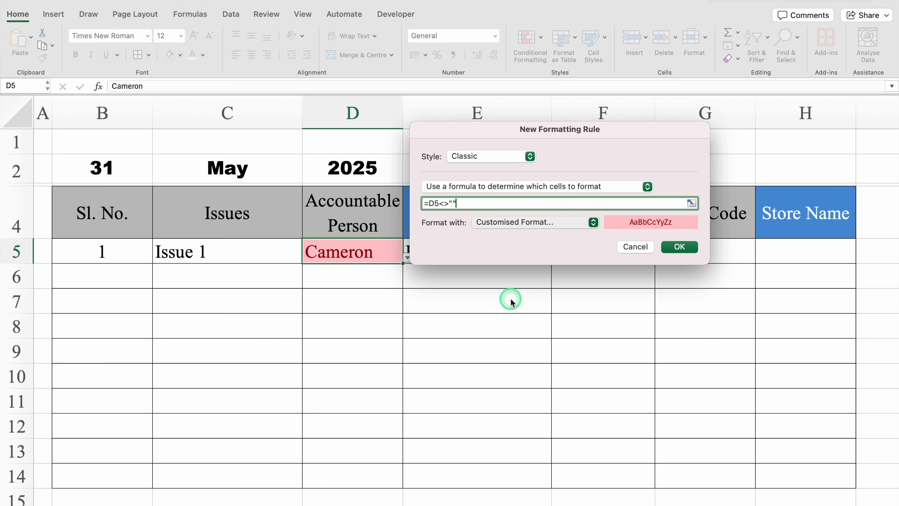
click(507, 63)
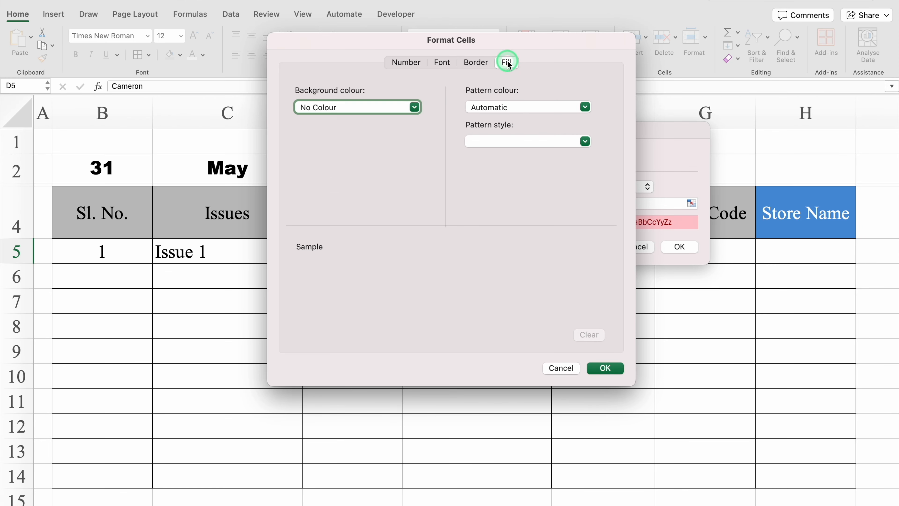
click(414, 107)
click(338, 130)
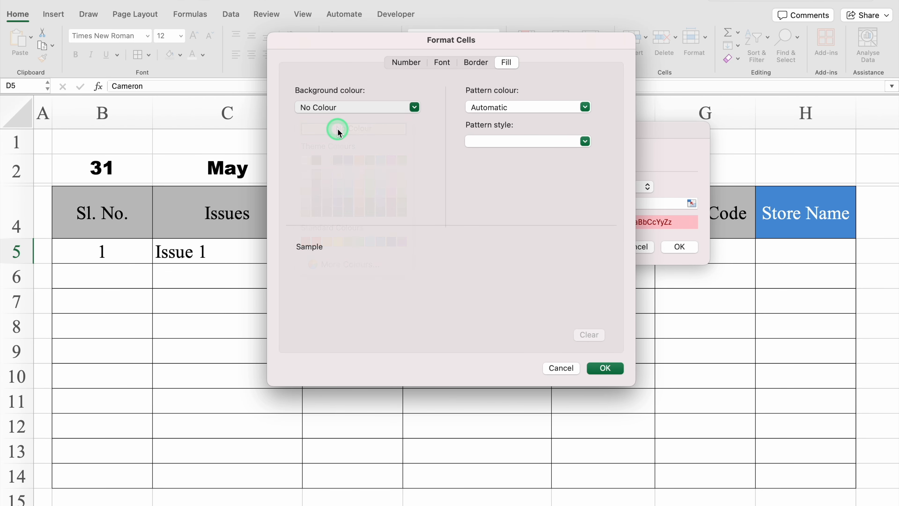
click(440, 63)
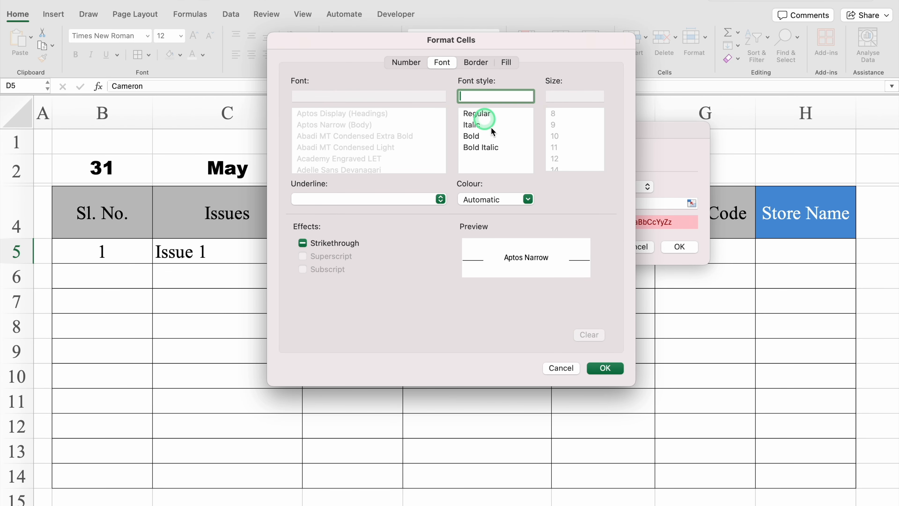
click(528, 199)
click(478, 253)
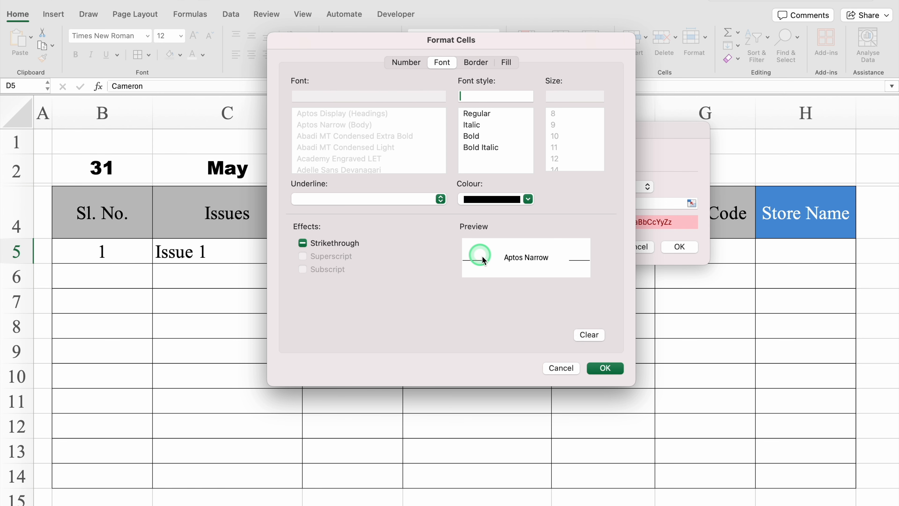
click(605, 368)
click(626, 224)
click(680, 247)
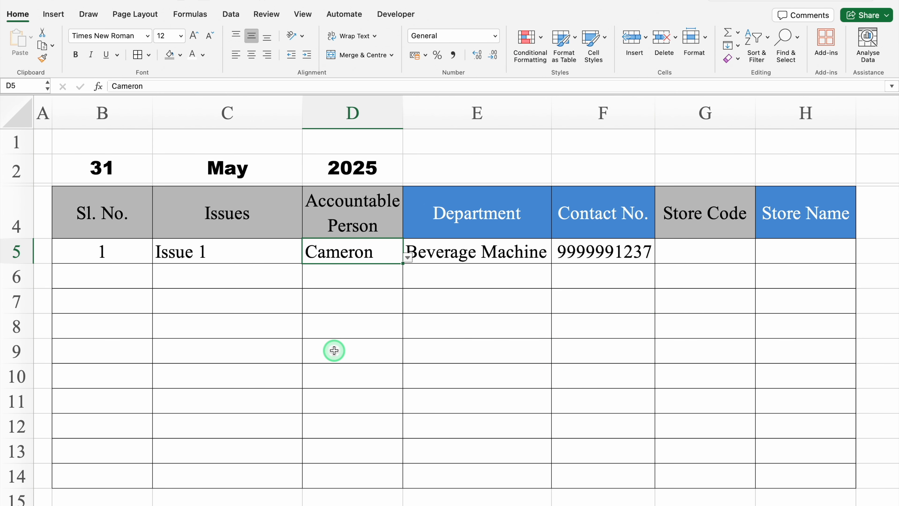
Clear the contents of the first tracker row's entries in B5:D5.
drag(112, 252, 313, 252)
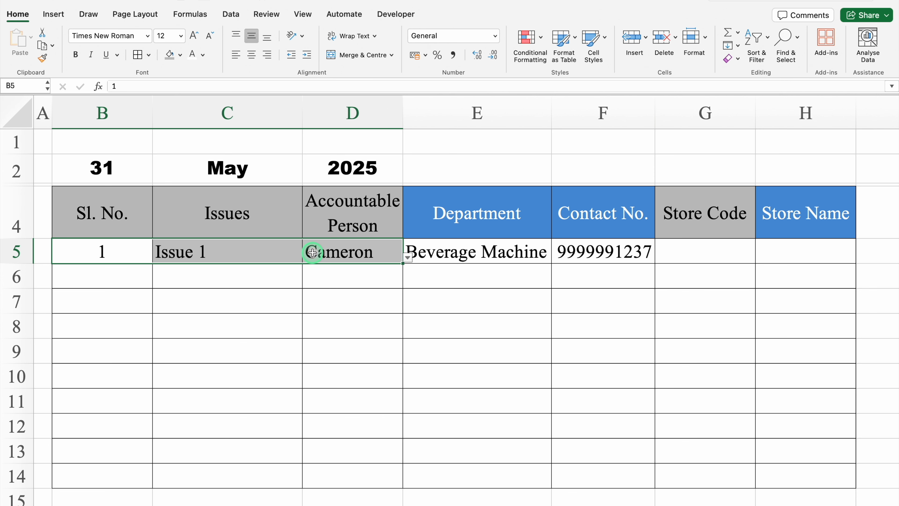
key(Delete)
click(227, 301)
Enter 1 as the serial number in B5 and Issue 1 as the issue in C5.
click(123, 258)
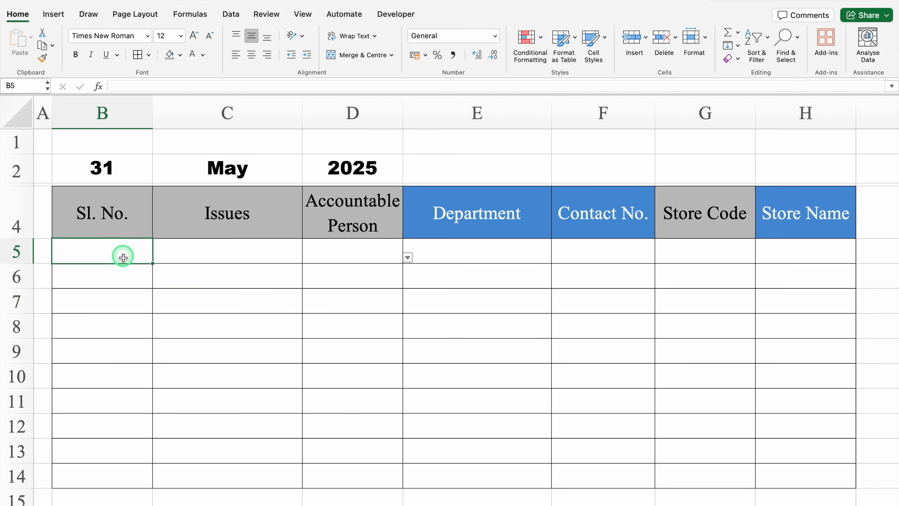
text(1)
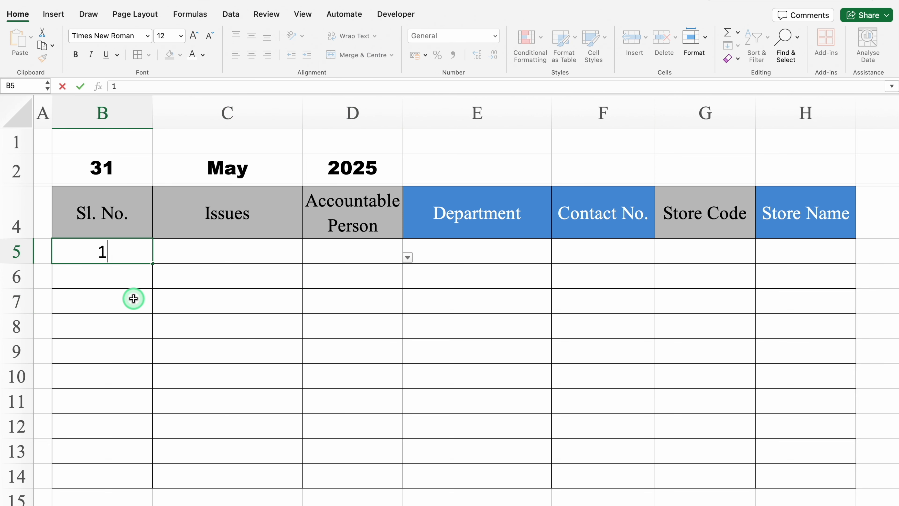
key(Return)
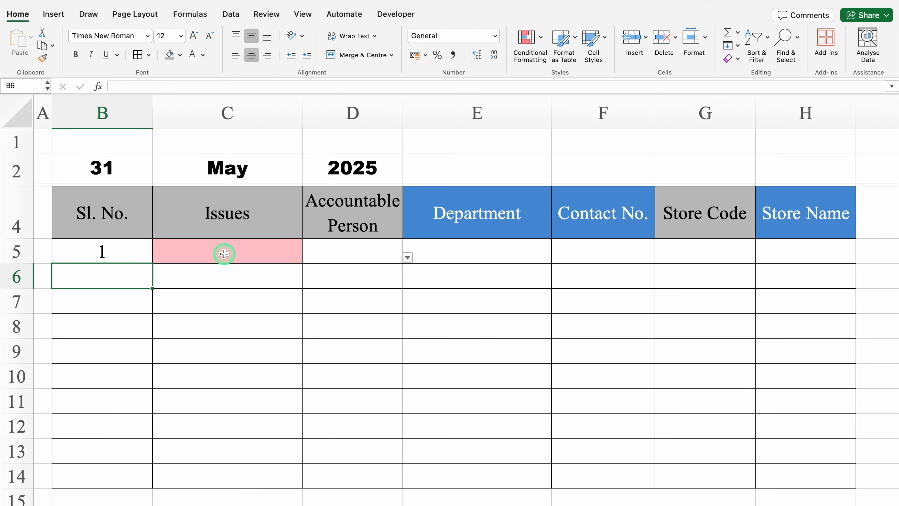
click(228, 251)
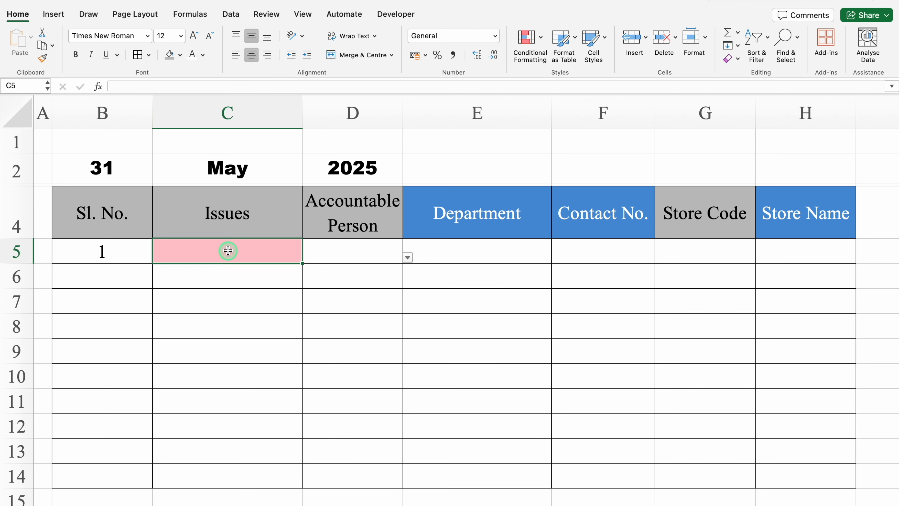
text(Issue 1)
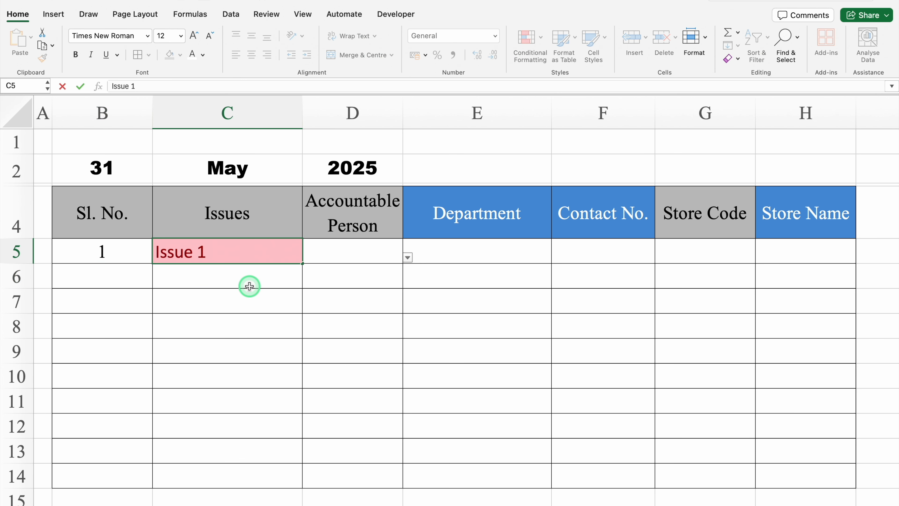
key(Return)
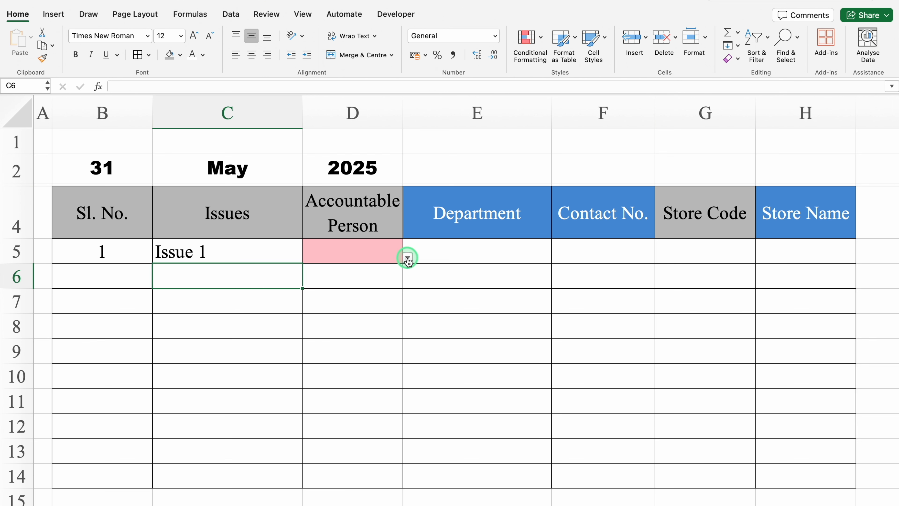
Choose the fourth listed name as the Accountable Person in D5.
click(377, 253)
click(409, 258)
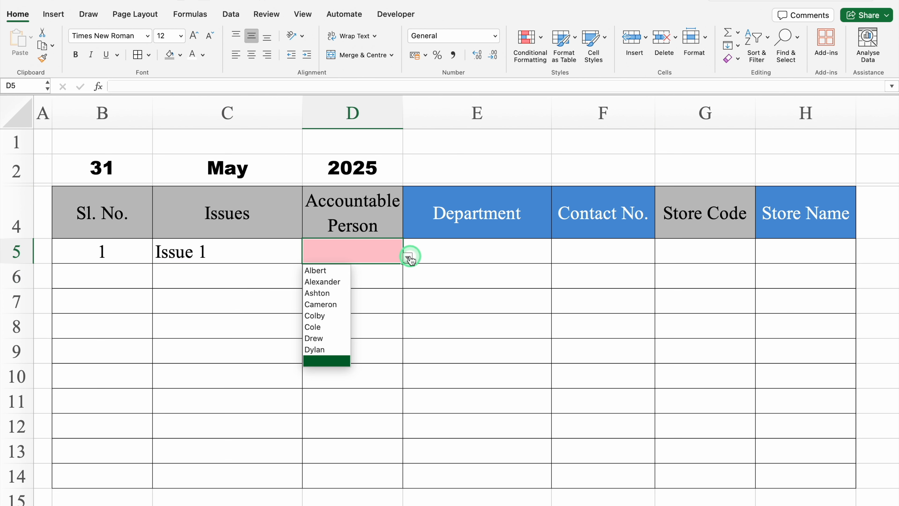
click(320, 304)
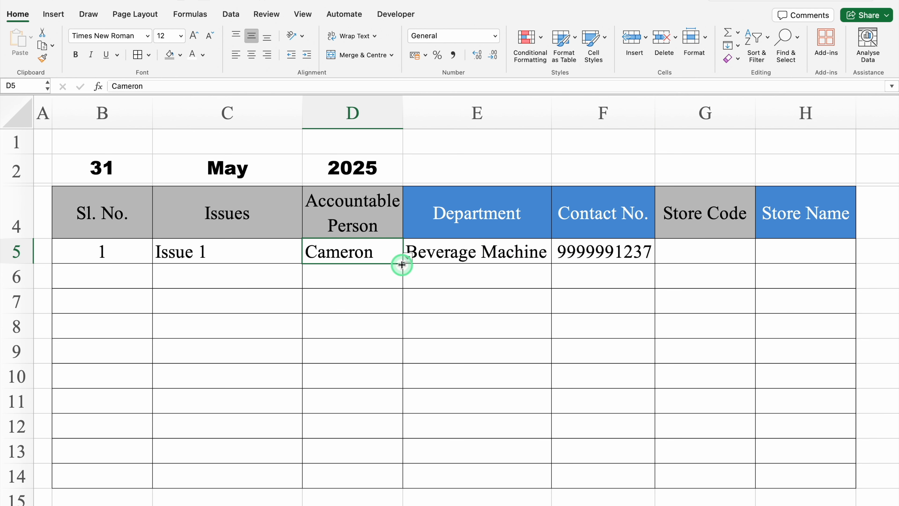
Fill D5 down through D14 to copy its formatting and validation, and clear the copied names from D6:D14.
drag(401, 263, 400, 484)
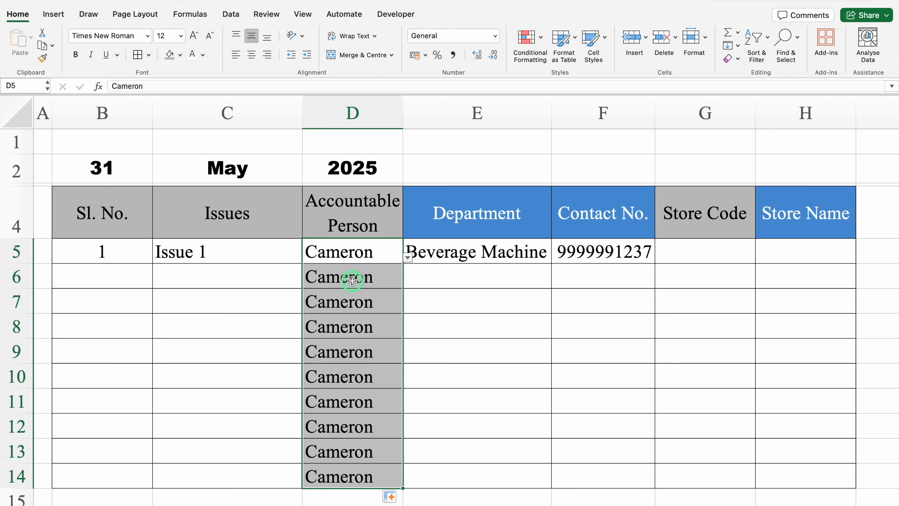
drag(352, 279, 360, 467)
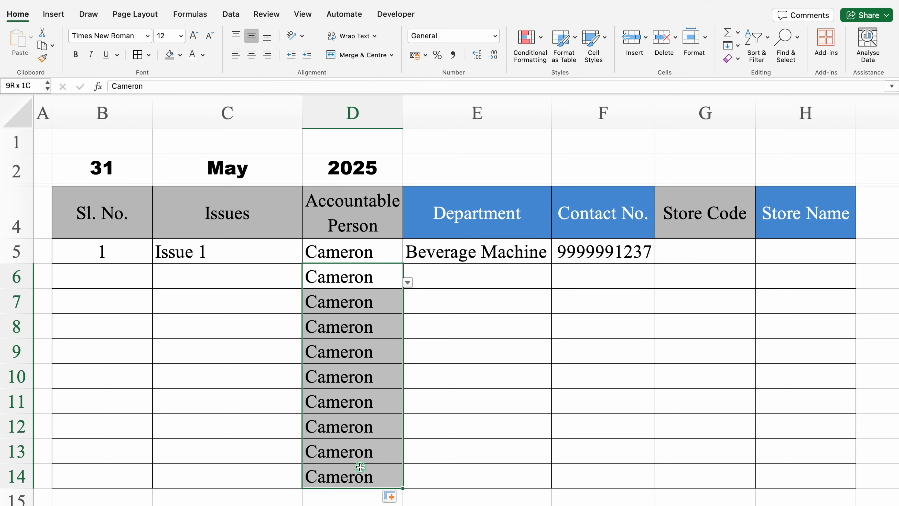
key(Delete)
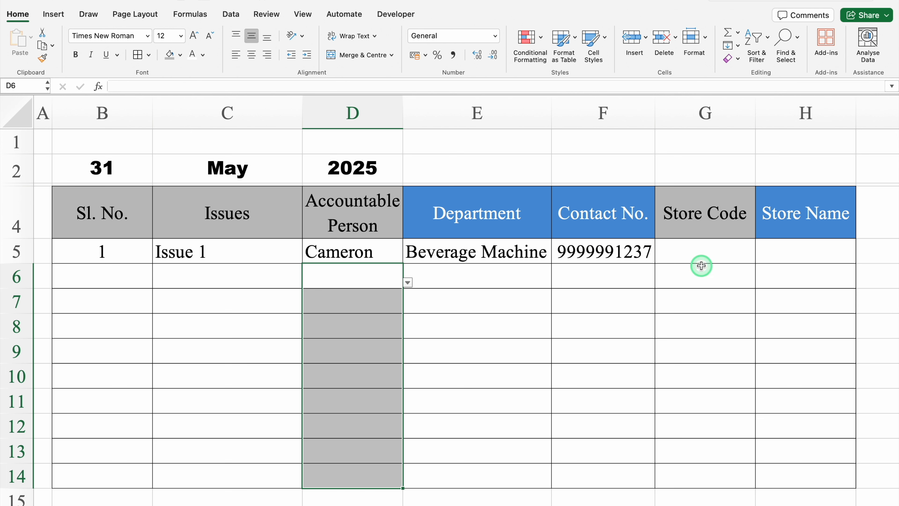
Choose ST 001 as the store code in G5.
click(695, 254)
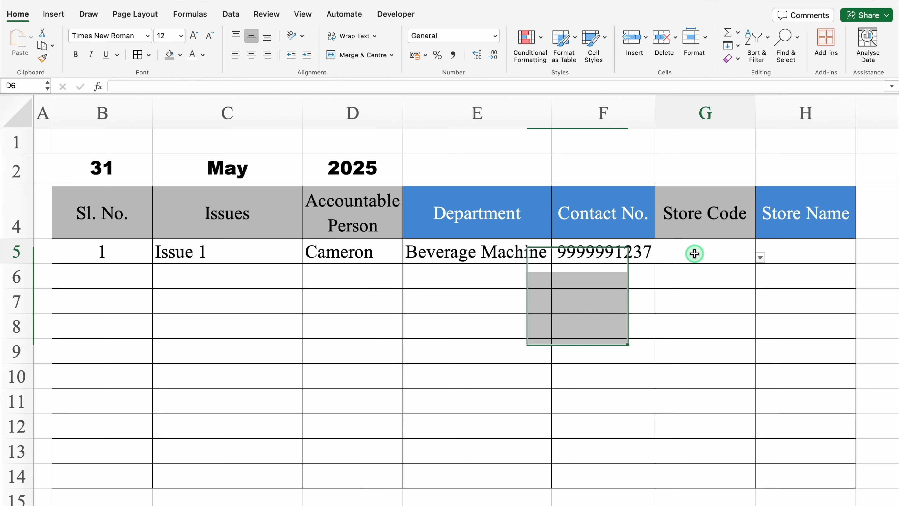
click(759, 258)
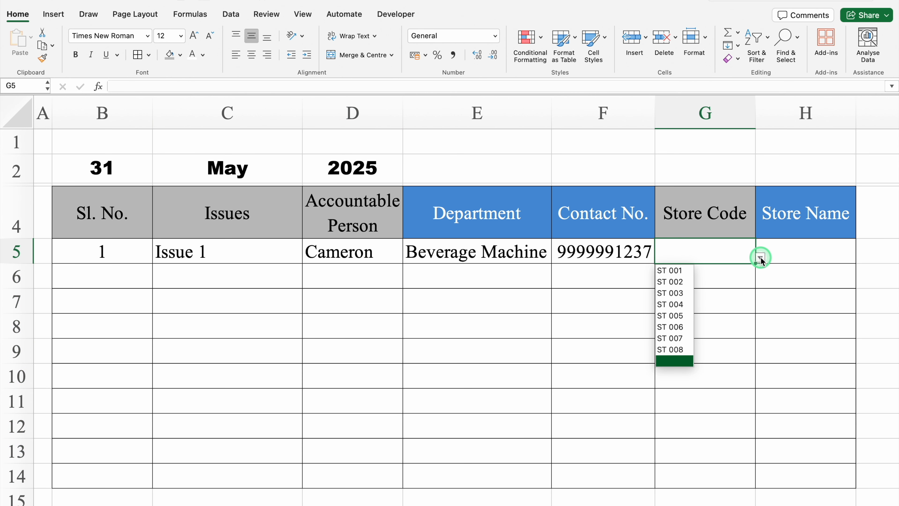
click(674, 272)
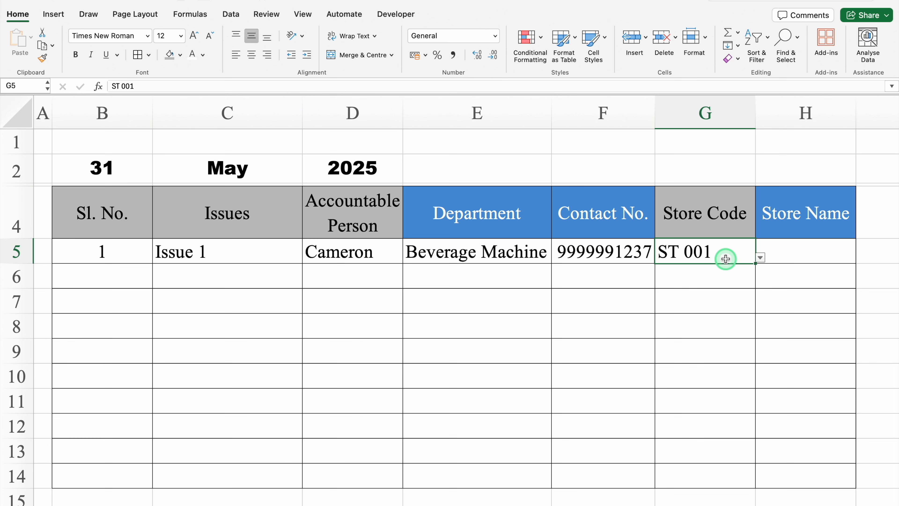
Start a Classic conditional formatting rule for Store Code cell G5 that uses a formula to determine which cells to format.
click(540, 38)
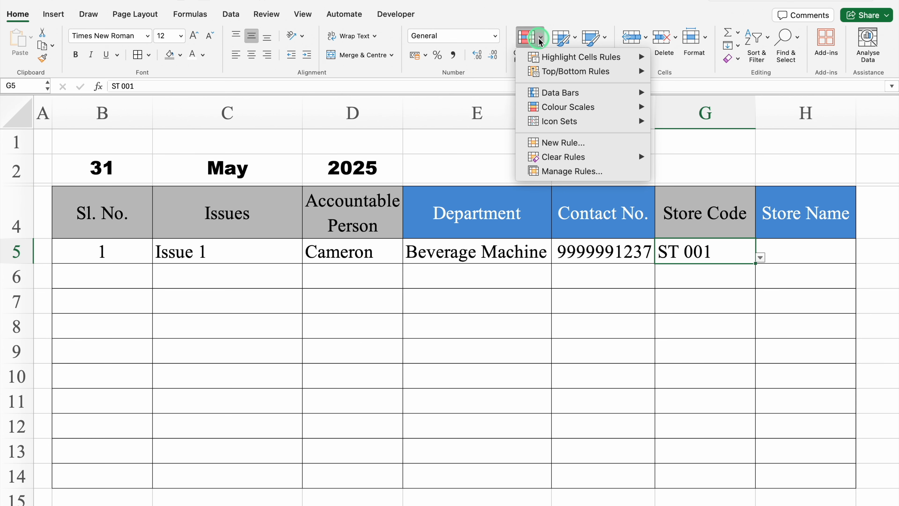
click(560, 143)
click(443, 118)
click(401, 170)
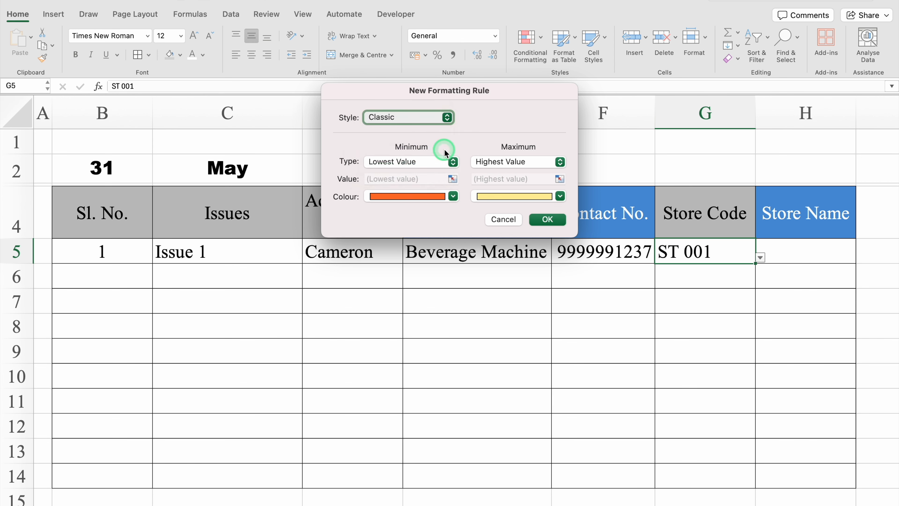
click(445, 149)
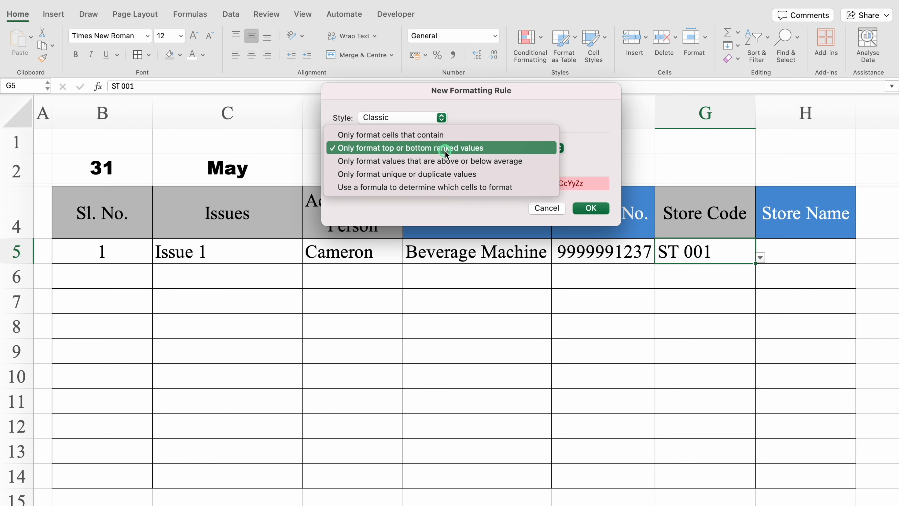
click(536, 188)
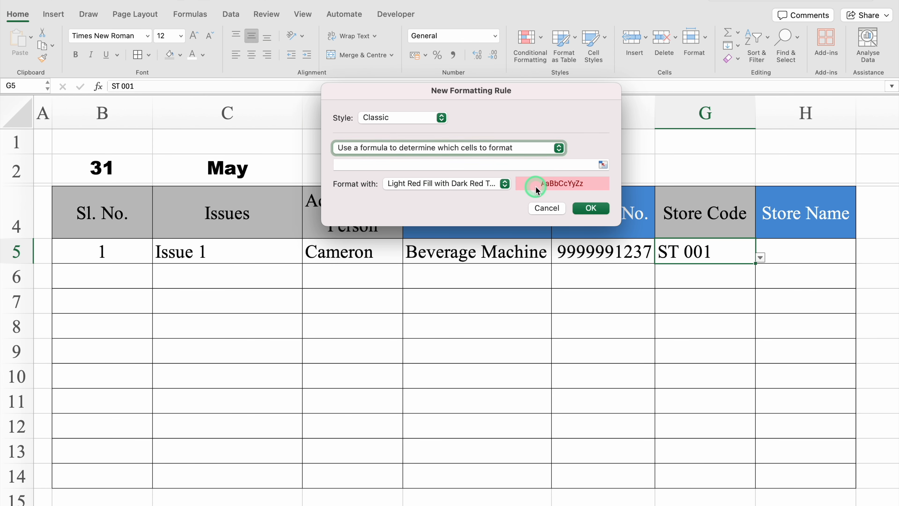
Set the rule formula for G5 to =$F5<>"" with Light Red Fill with Dark Red Text, and apply it.
drag(517, 92, 518, 301)
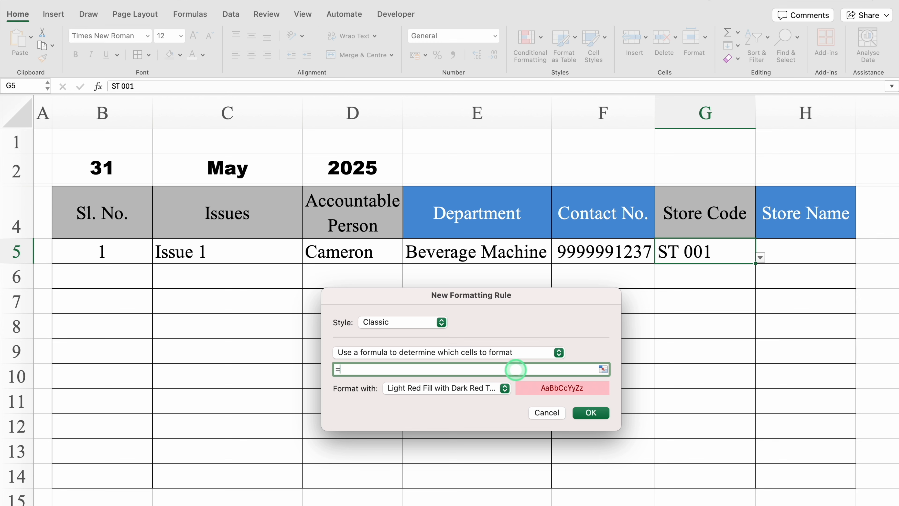
text(=)
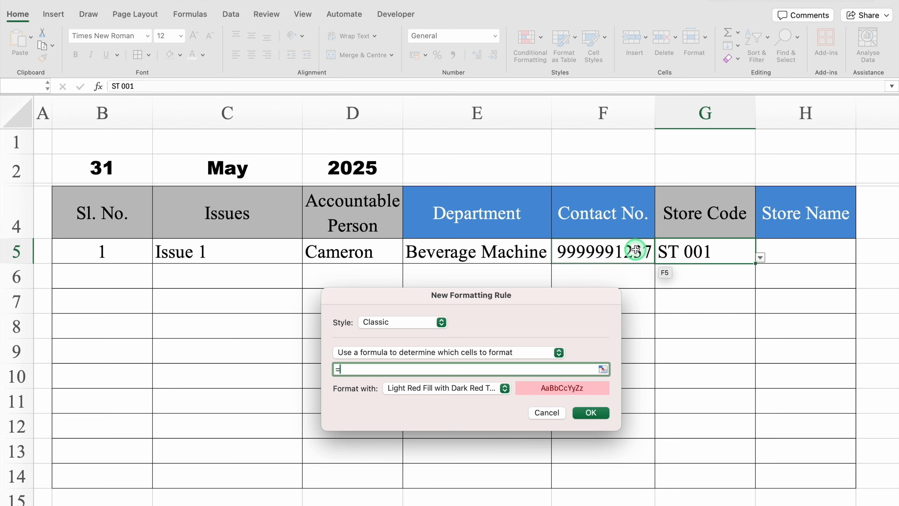
click(636, 250)
click(354, 369)
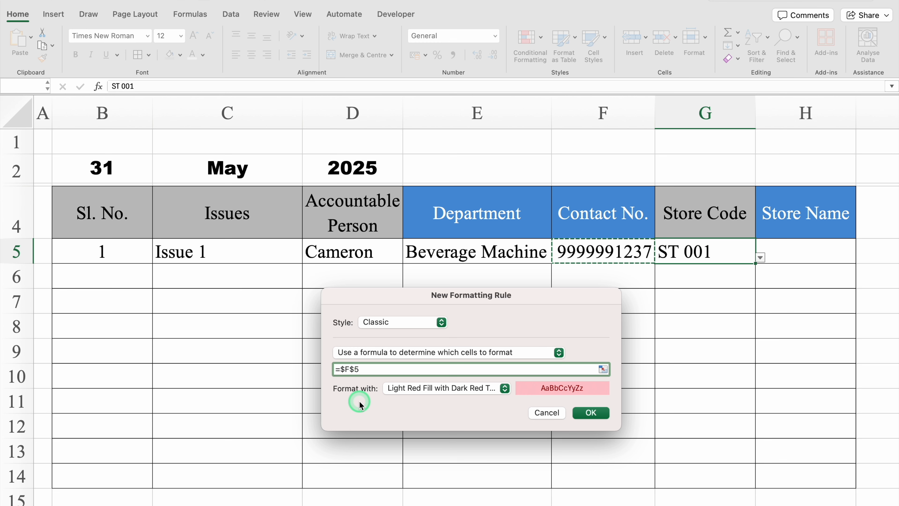
key(BackSpace)
click(382, 371)
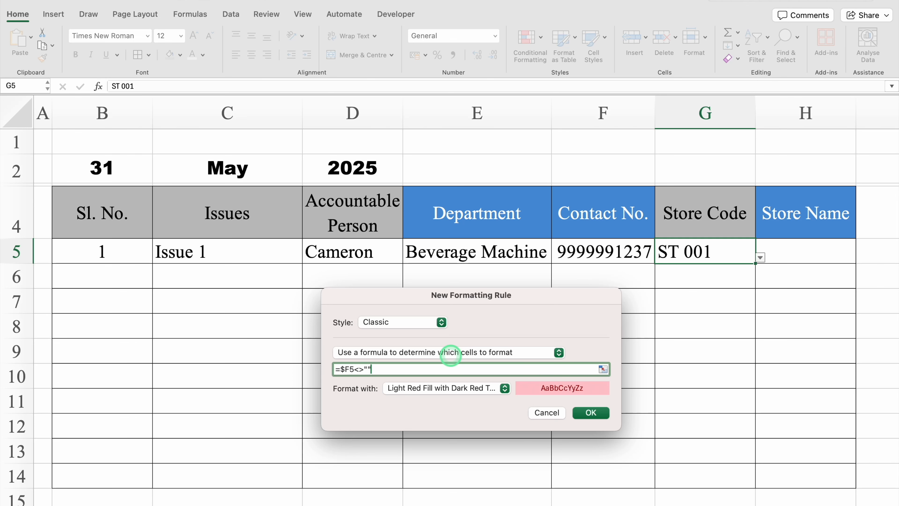
text("")
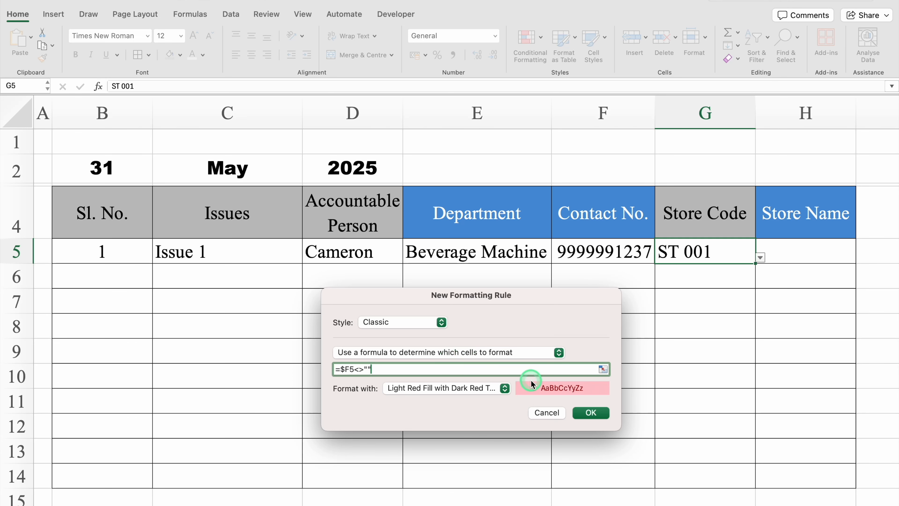
click(593, 413)
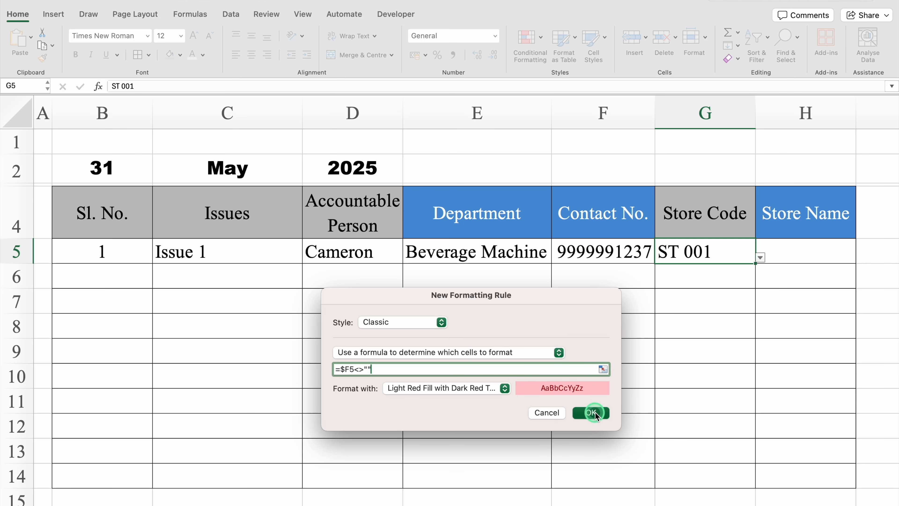
Start a second Classic conditional formatting rule for Store Code cell G5 that uses a formula to determine which cells to format.
click(724, 252)
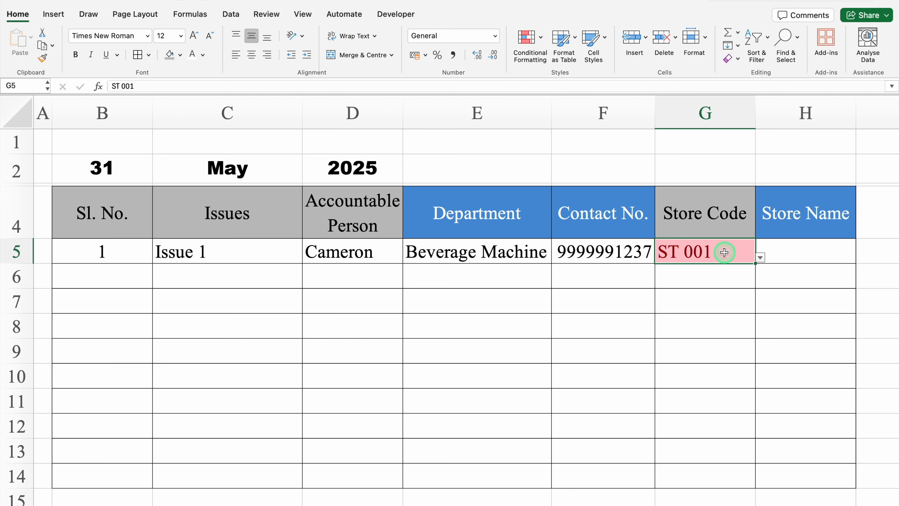
click(531, 40)
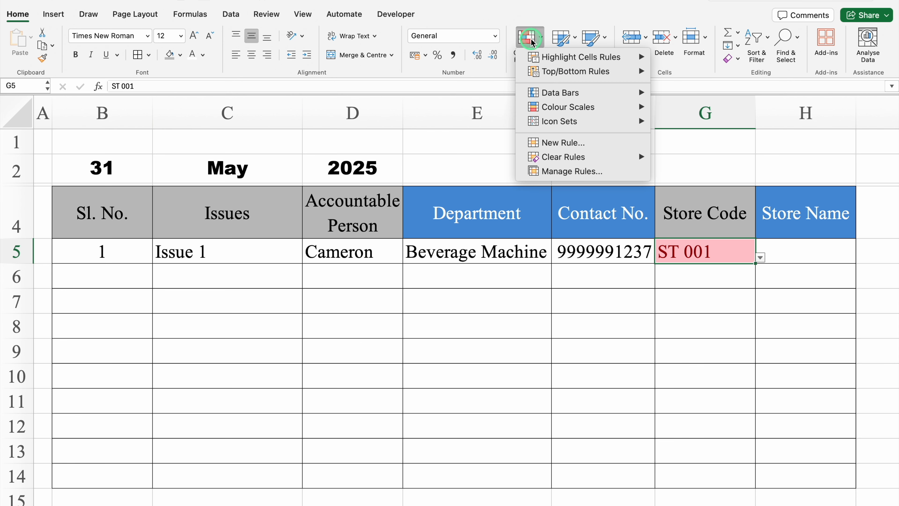
click(560, 142)
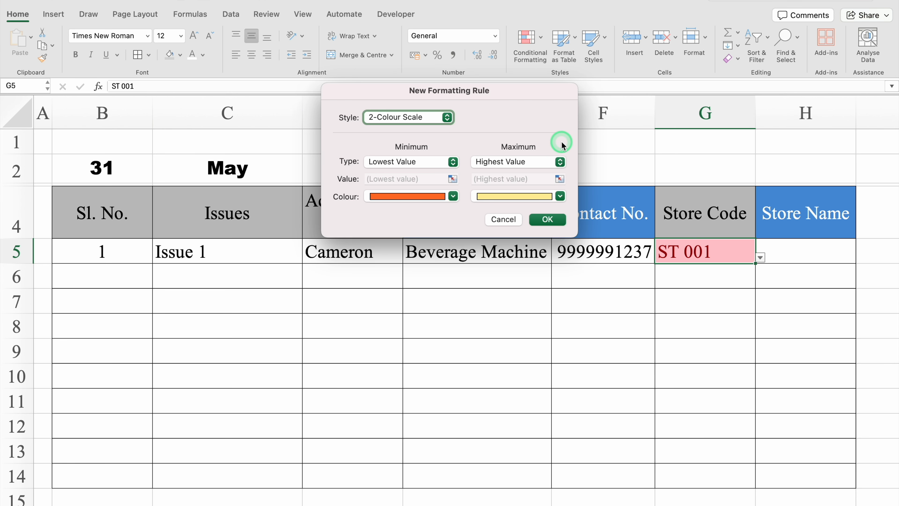
click(444, 131)
click(394, 168)
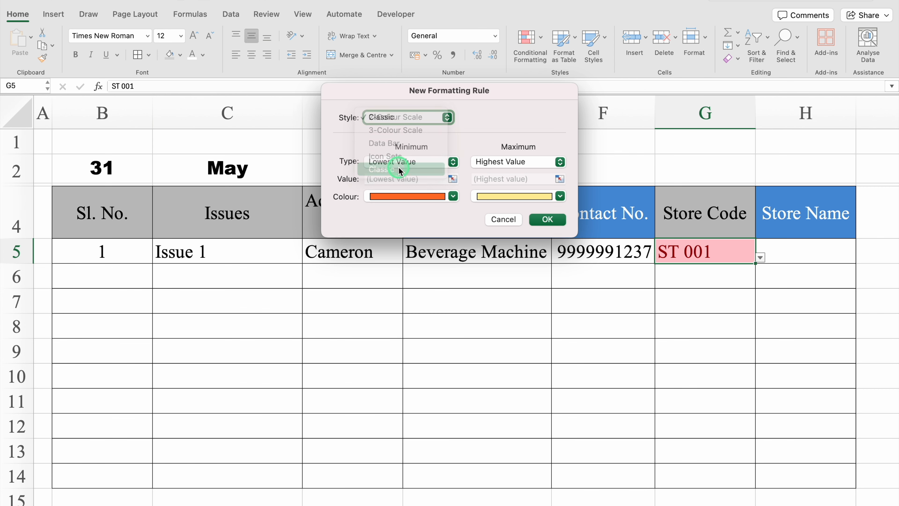
click(439, 151)
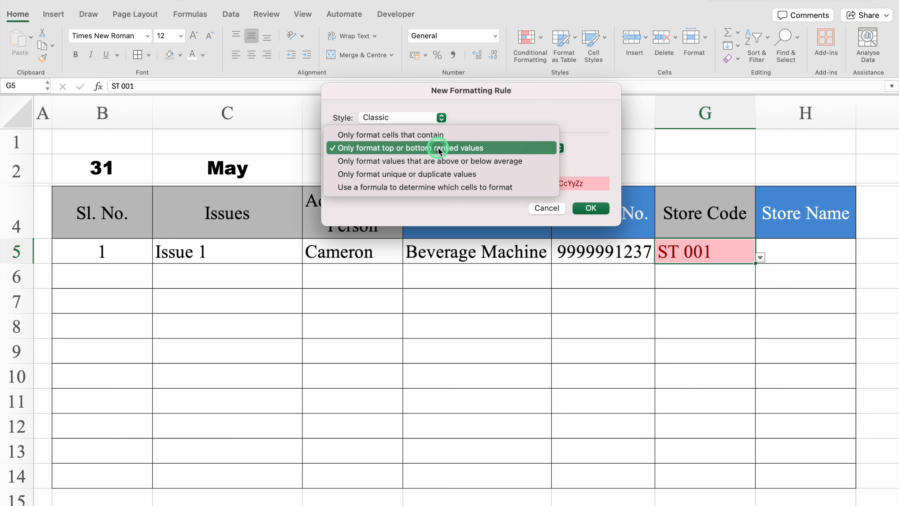
click(453, 189)
Enter =G5<>"" as the formula of the second rule for the Store Code cell, using a relative reference.
click(433, 164)
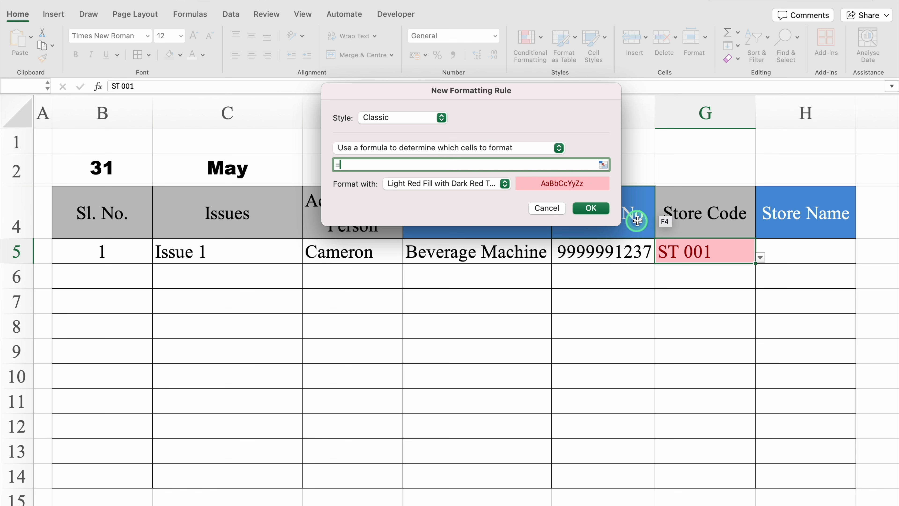
click(692, 251)
click(414, 161)
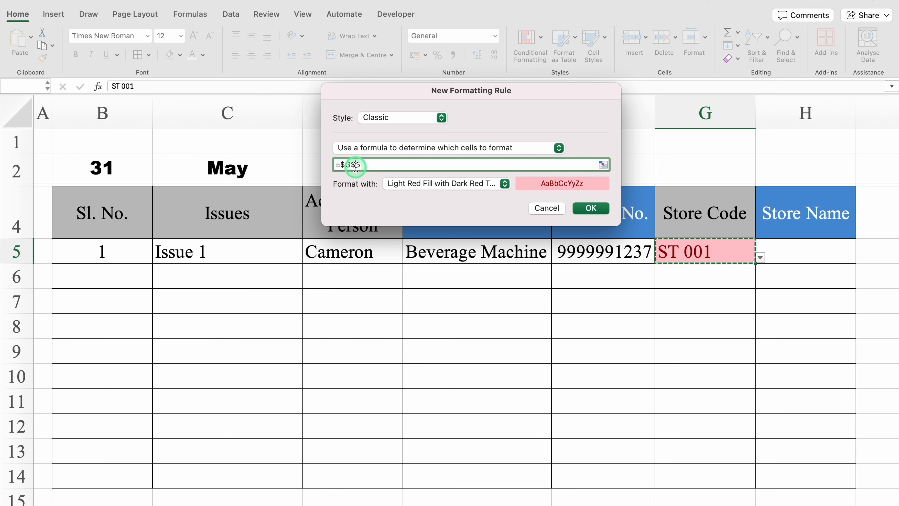
click(345, 165)
key(BackSpace)
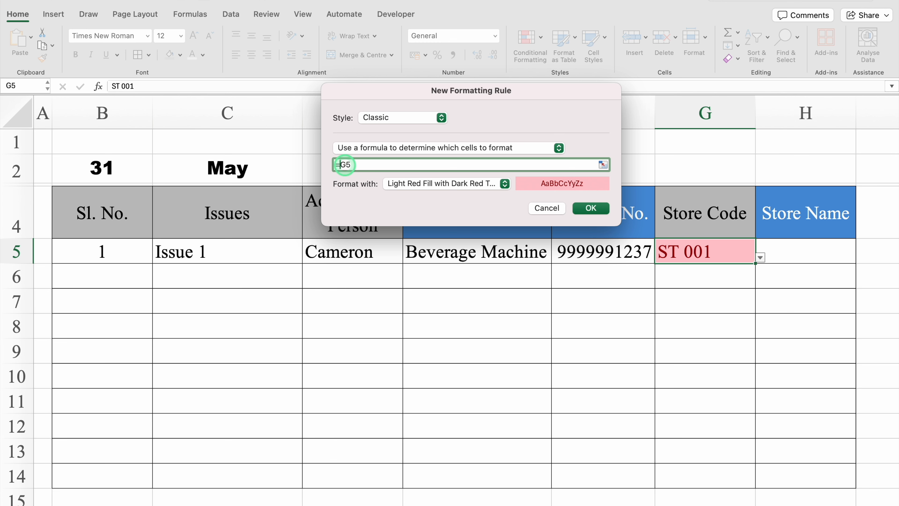
click(364, 166)
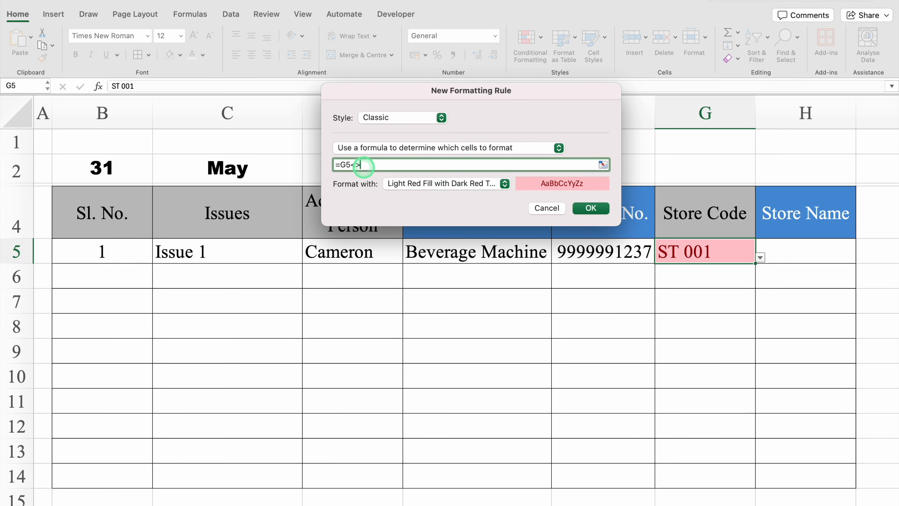
click(480, 216)
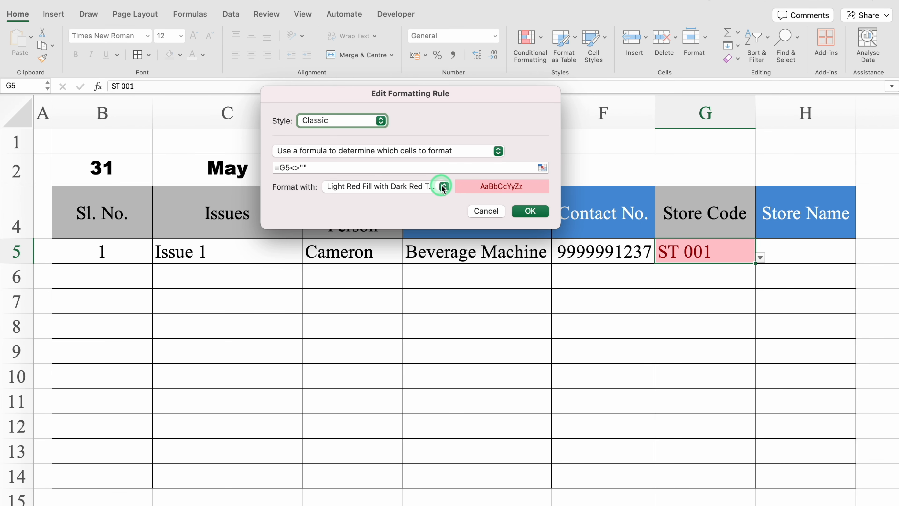
Give the =G5<>"" rule a customised format with No Colour as the background.
click(443, 187)
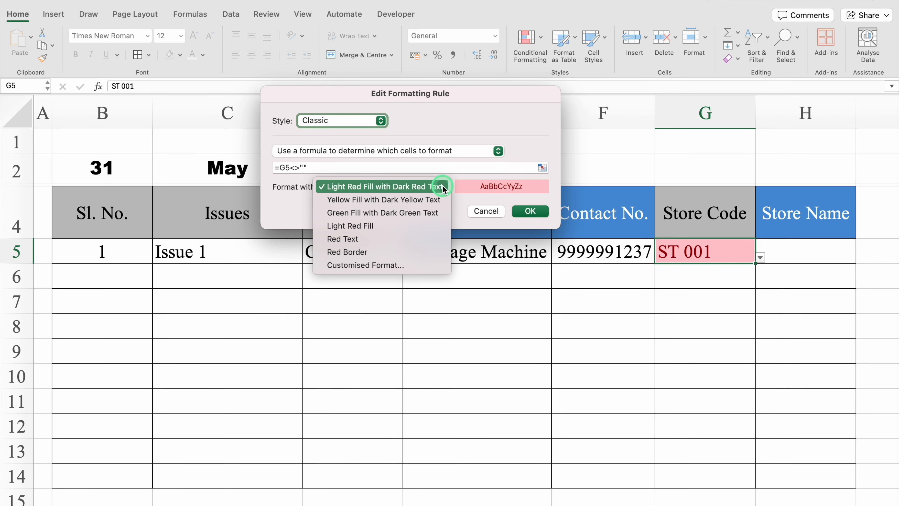
click(375, 265)
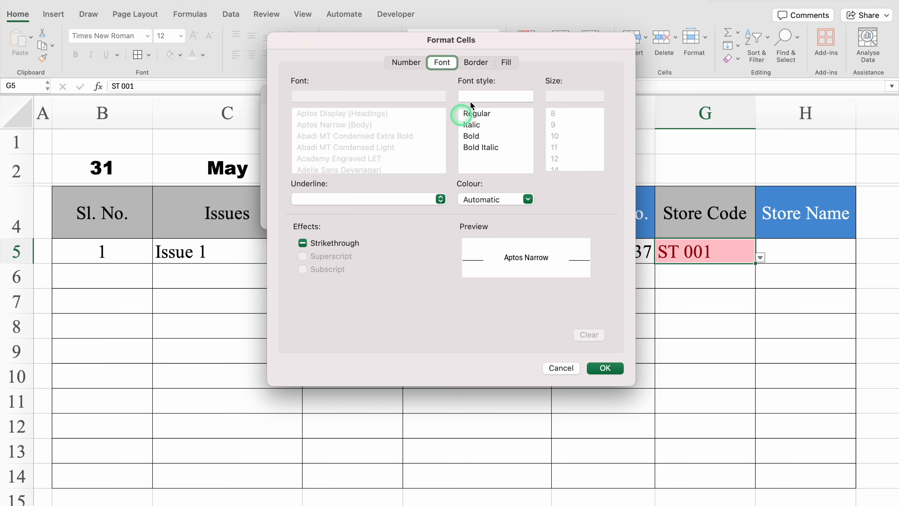
click(508, 63)
click(414, 106)
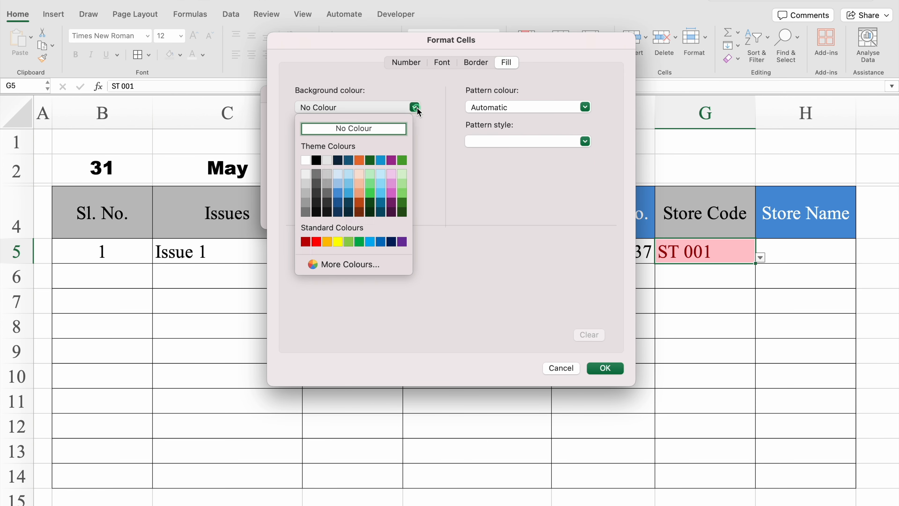
click(330, 131)
Set the font colour of the =G5<>"" rule to black and apply the formatting rules to G5.
click(443, 62)
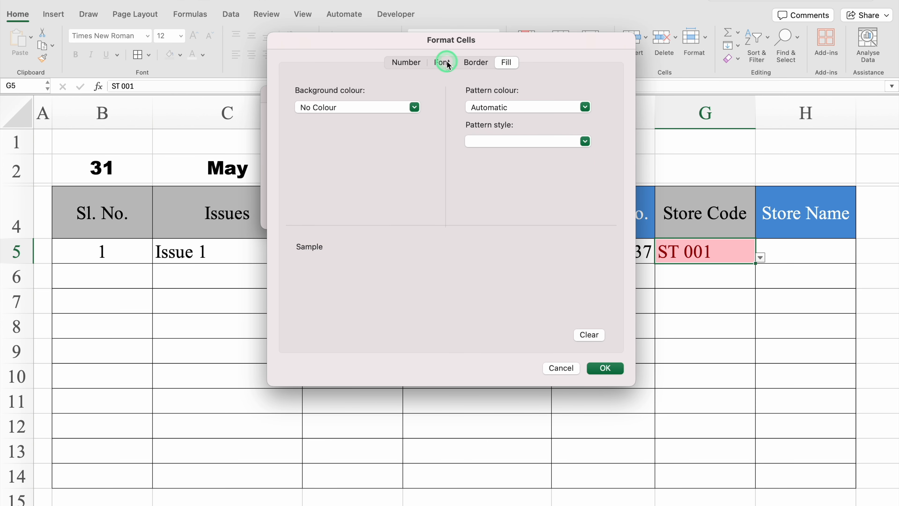
click(528, 199)
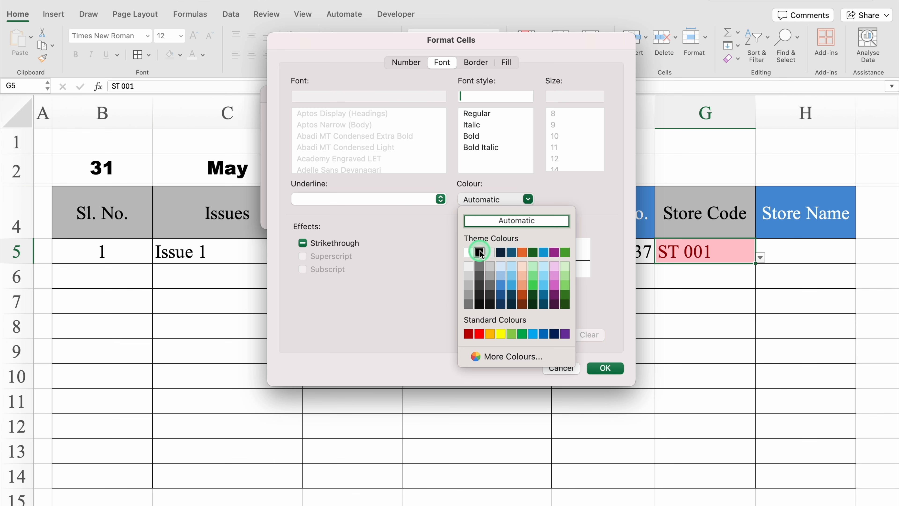
click(478, 250)
click(586, 301)
click(605, 368)
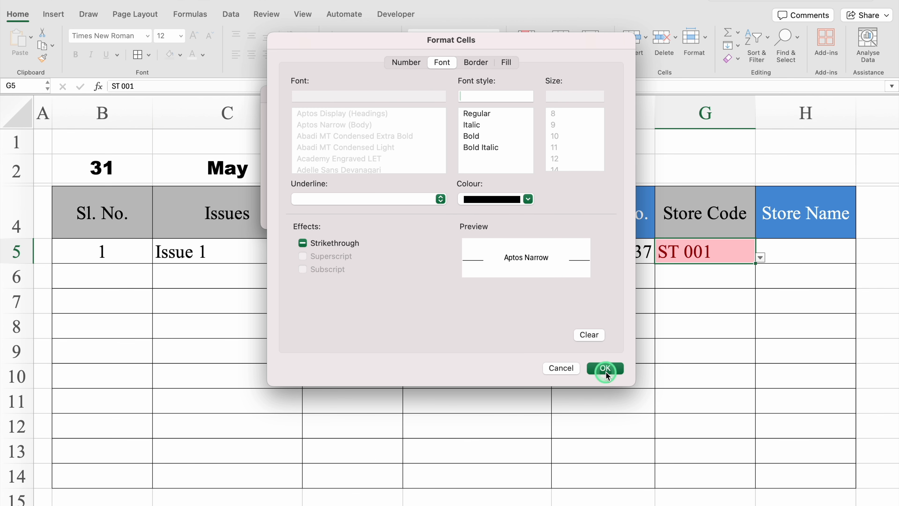
click(531, 211)
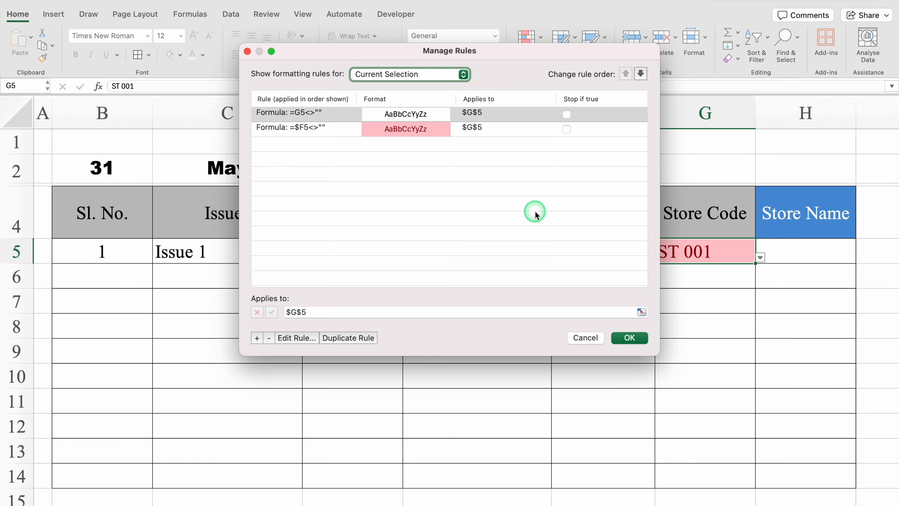
click(623, 338)
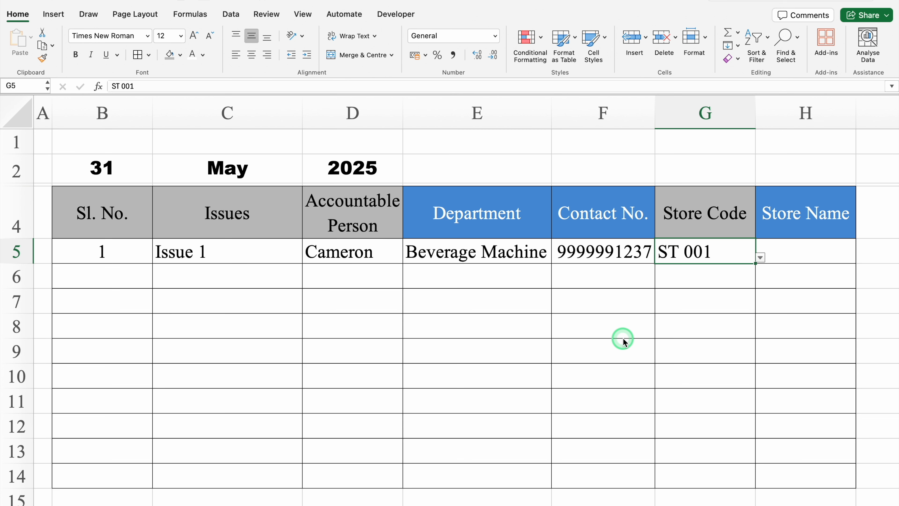
Fill G5 down through G14 to copy its formatting and validation, and clear the copied store codes from G6:G14.
drag(755, 263, 753, 478)
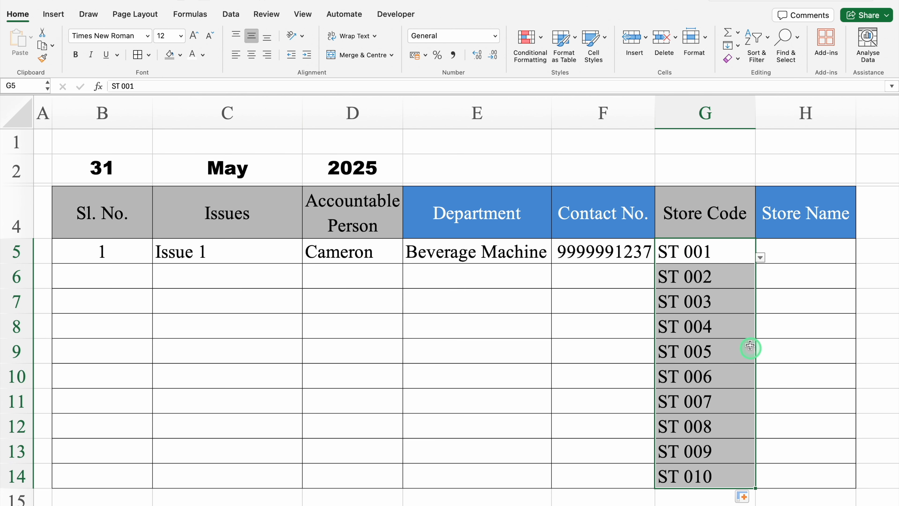
drag(735, 279, 716, 475)
key(Delete)
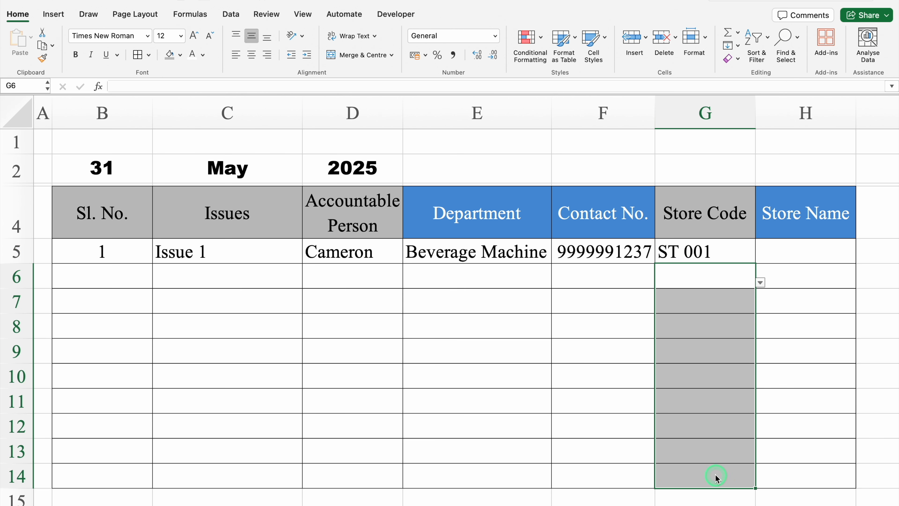
Begin a VLOOKUP formula in Store Name cell H5 with store code G5 as the lookup value.
click(770, 260)
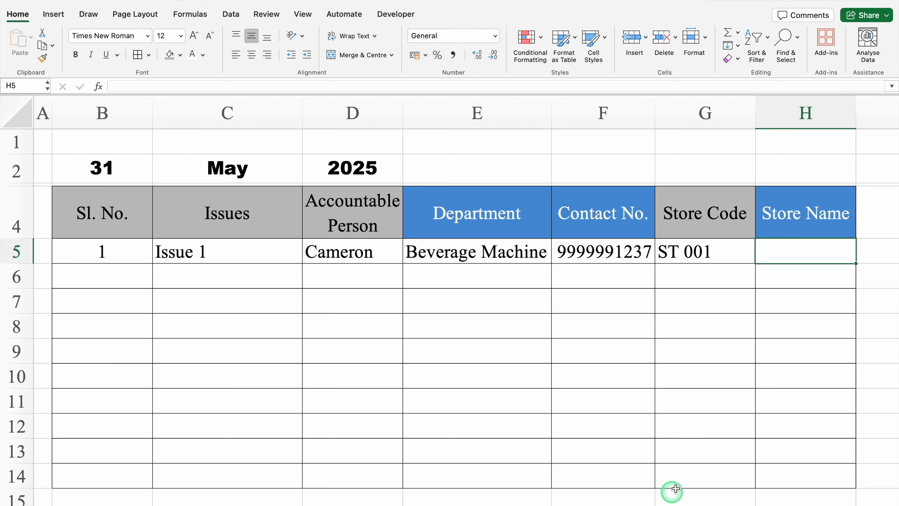
scroll(842, 272, right, 5)
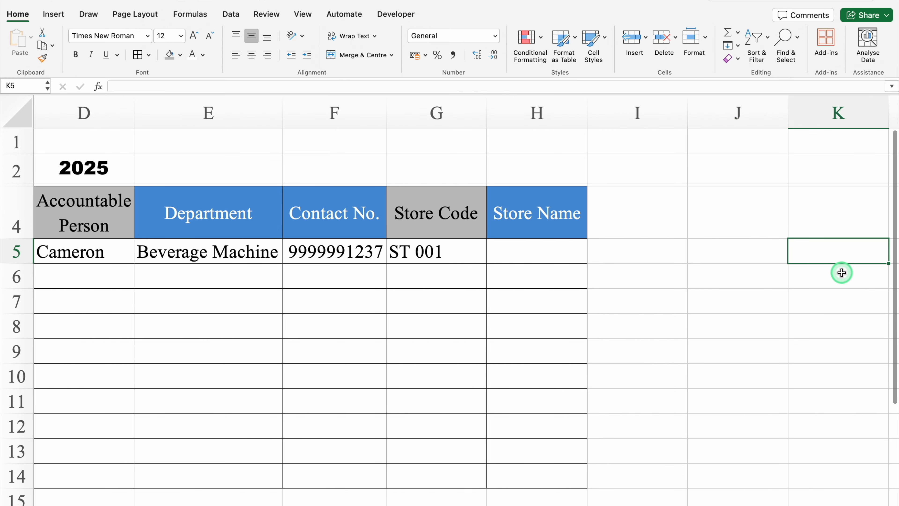
text(=)
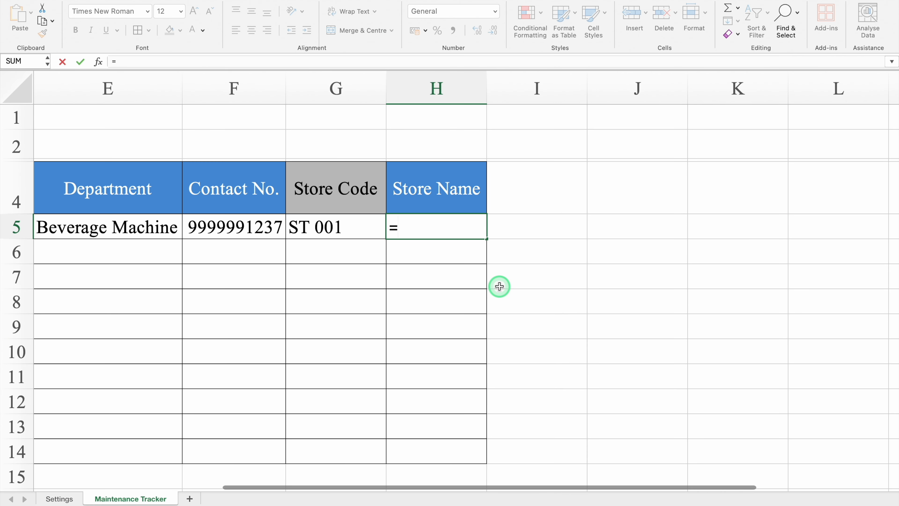
text(VL)
double_click(421, 258)
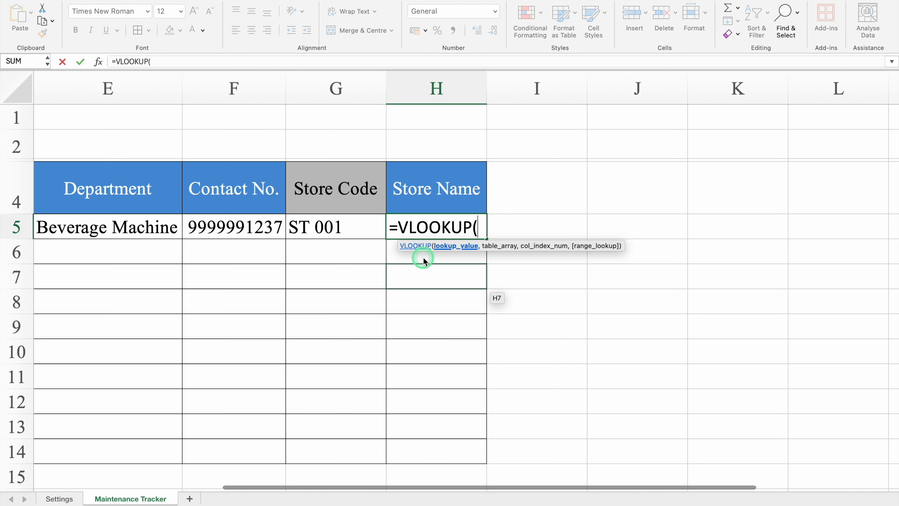
click(366, 229)
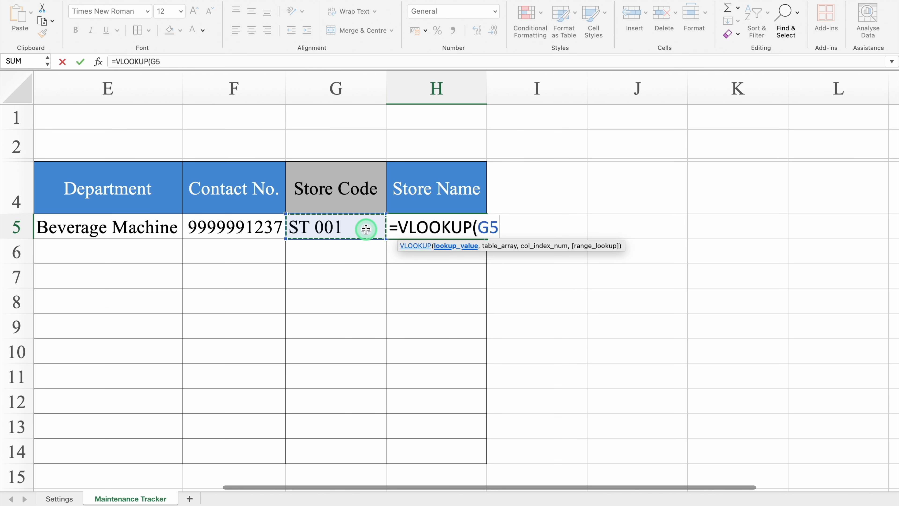
text(,)
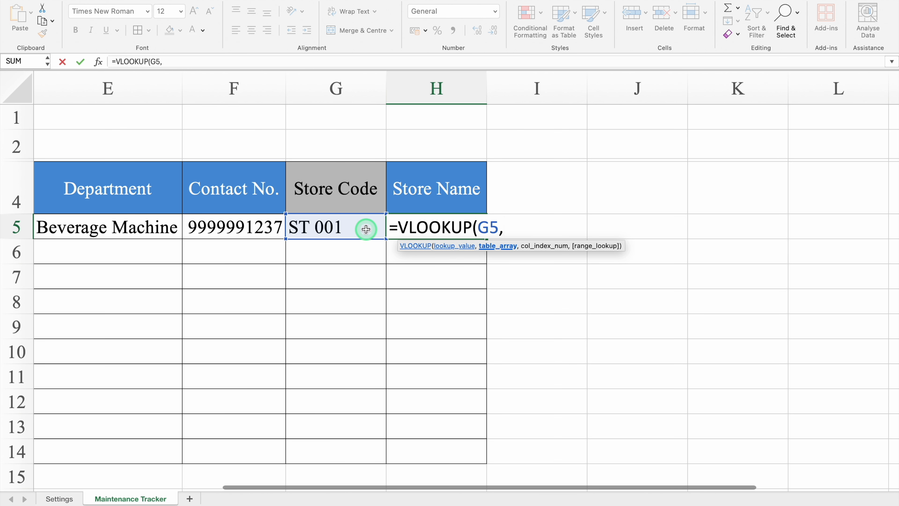
Complete the H5 VLOOKUP with Settings columns $F:$G as the table, column index 2 and exact match 0.
click(59, 498)
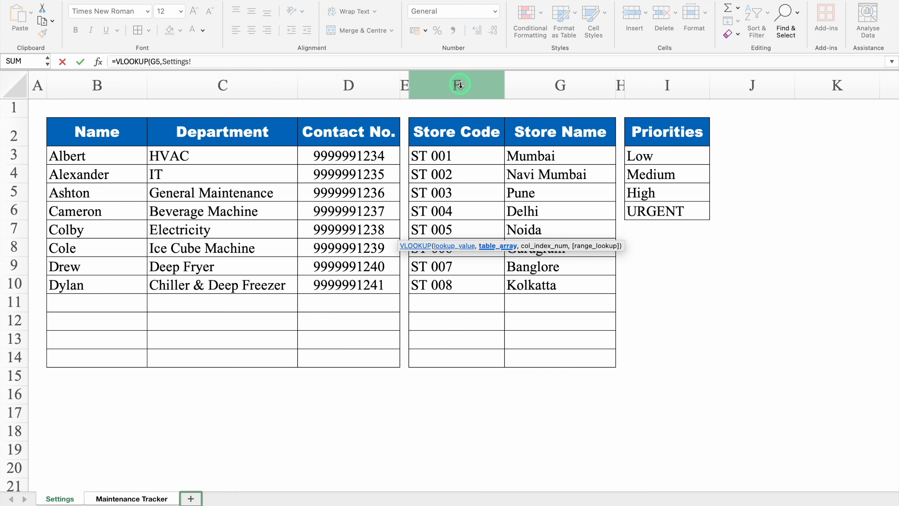
drag(459, 84, 530, 91)
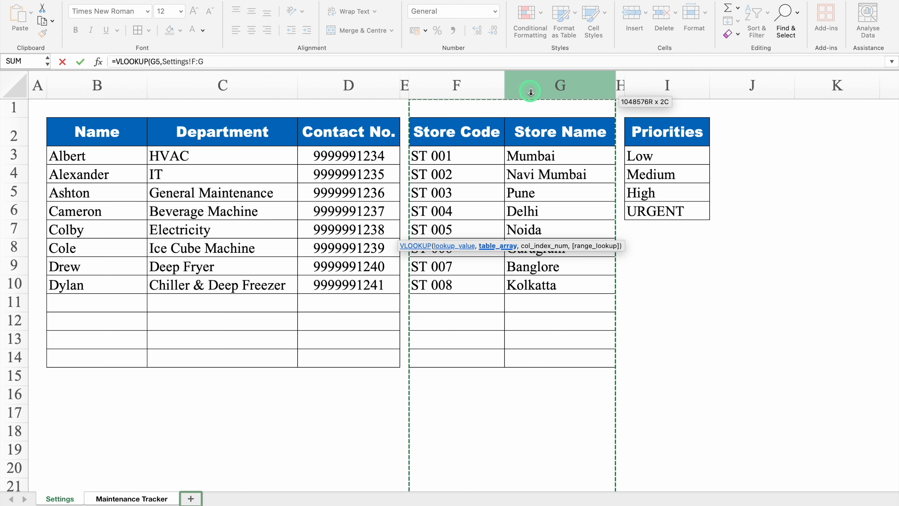
key(F4)
text(,2,0)
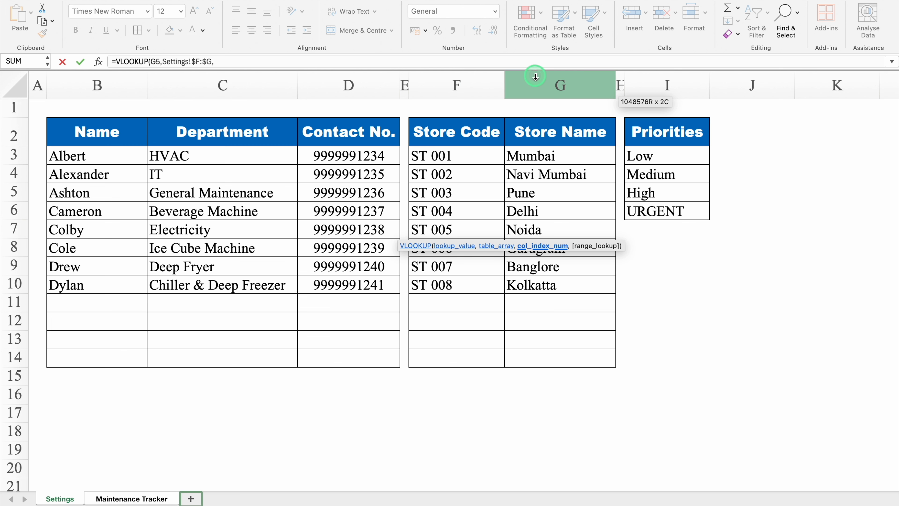
text(,0)
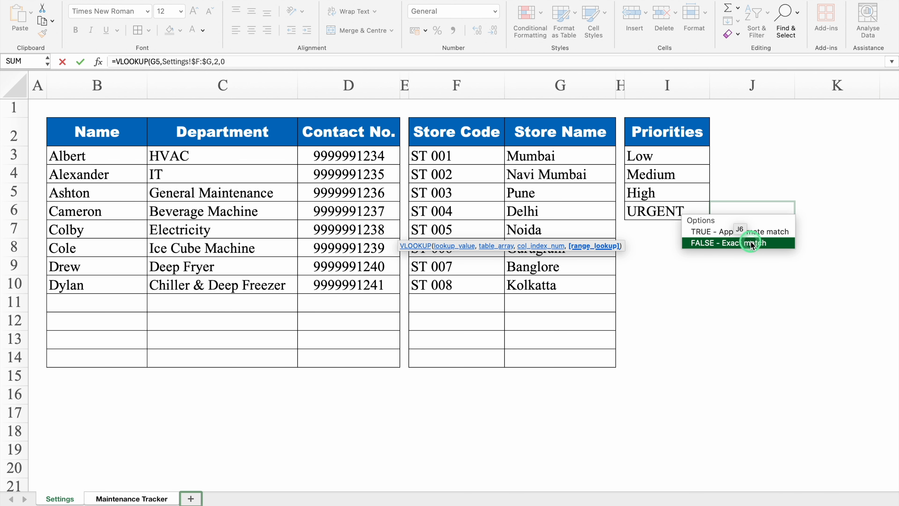
text())
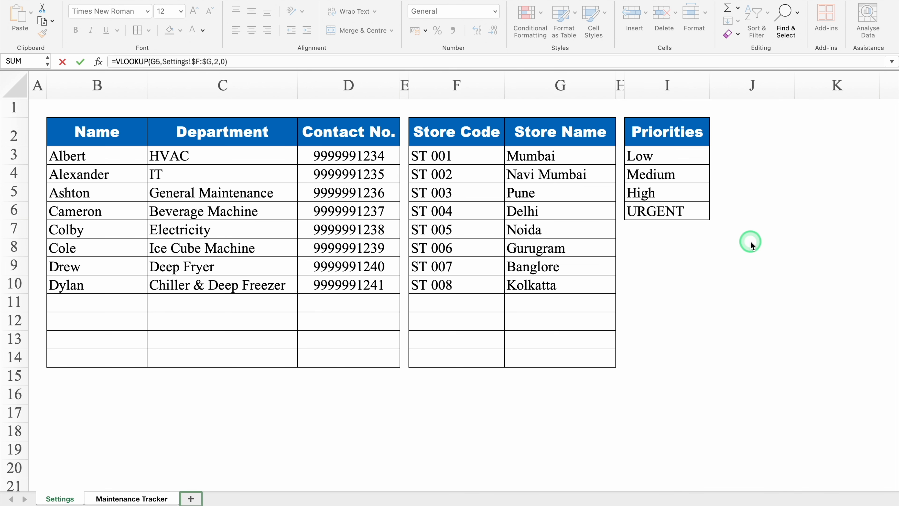
key(Return)
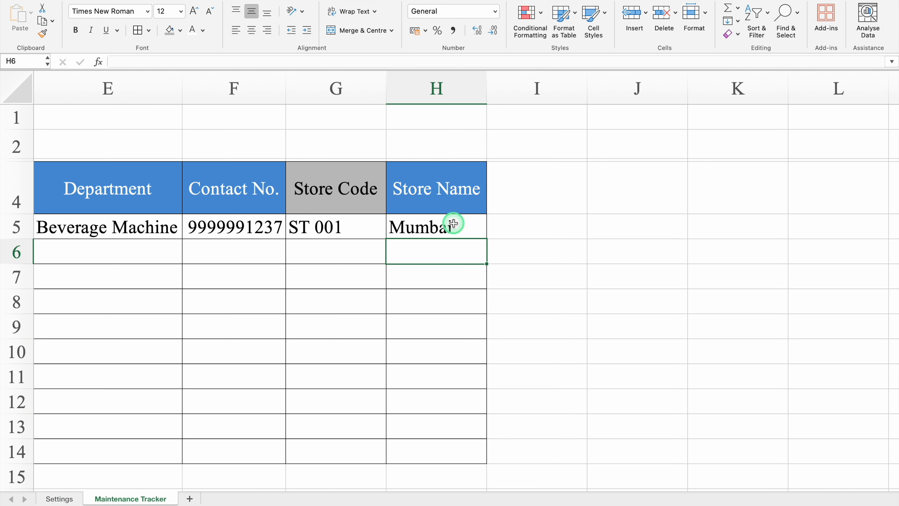
Try store code ST 005 in G5 to test the Store Name lookup, and undo the change.
click(454, 225)
click(376, 229)
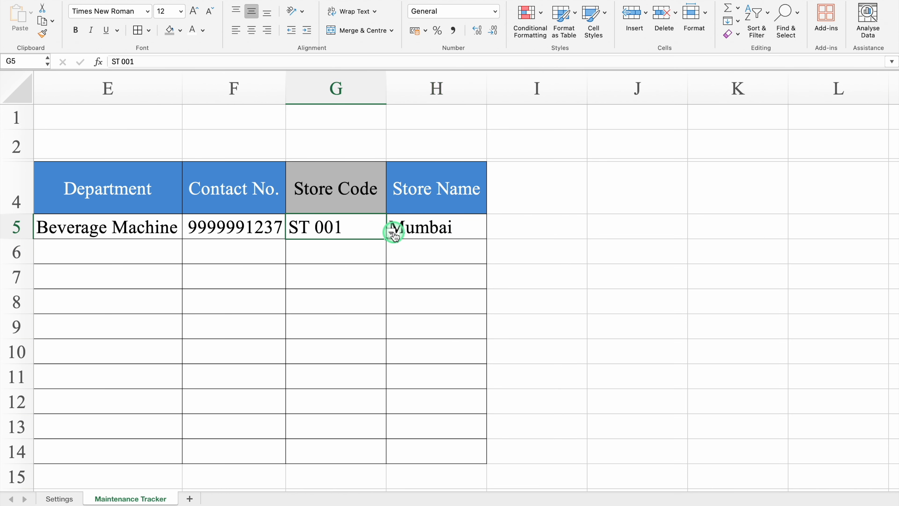
click(391, 234)
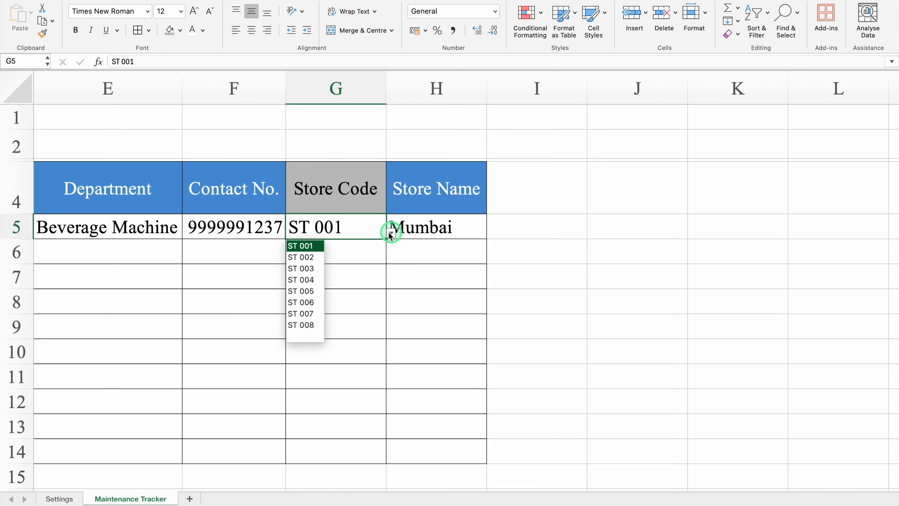
click(307, 291)
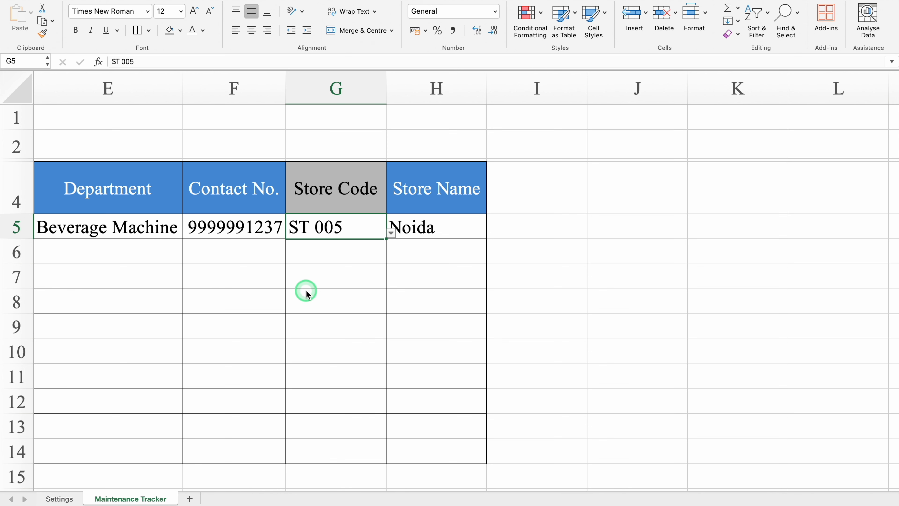
key(super+z)
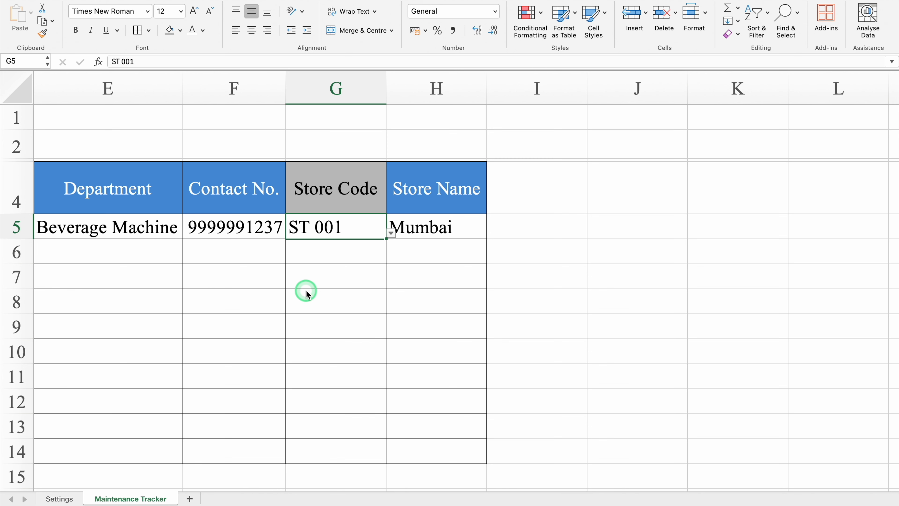
Wrap the VLOOKUP in H5 in IFERROR with "" as the error value and fill the formula down through H14.
click(443, 229)
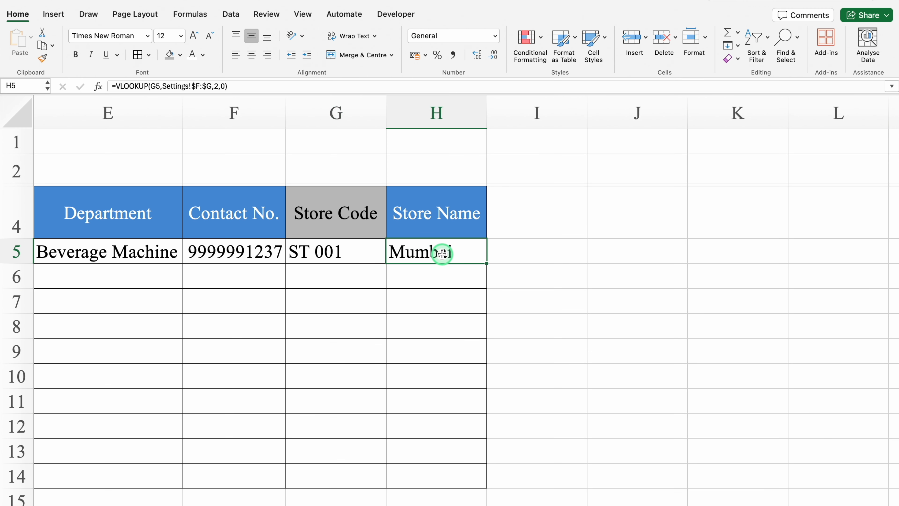
double_click(442, 253)
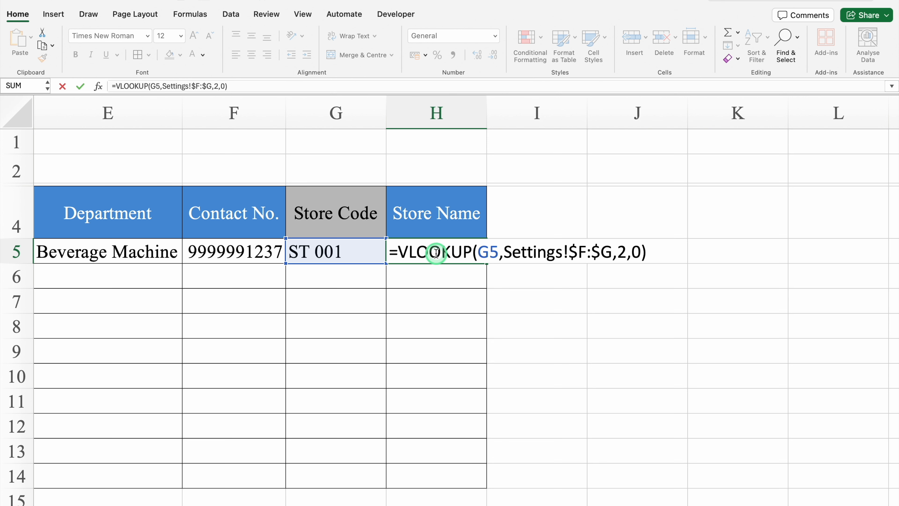
click(398, 252)
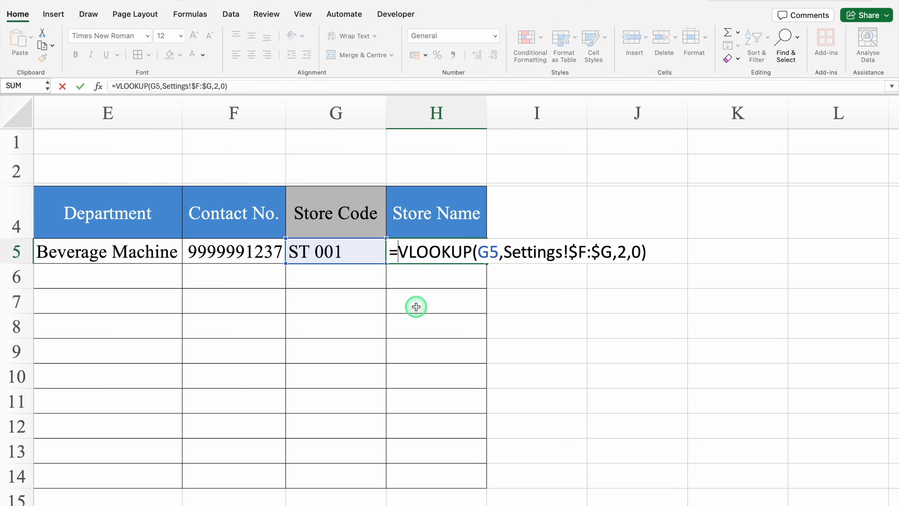
text(IF)
double_click(430, 314)
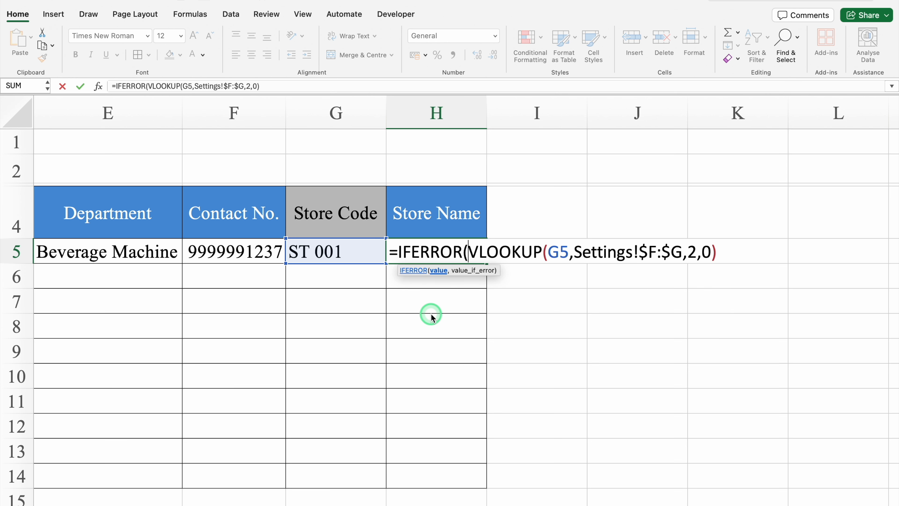
click(722, 253)
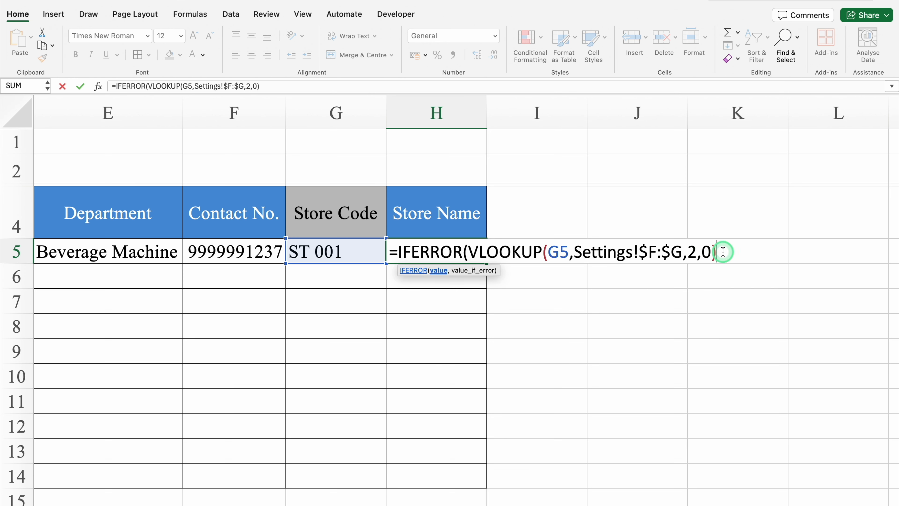
text(,)
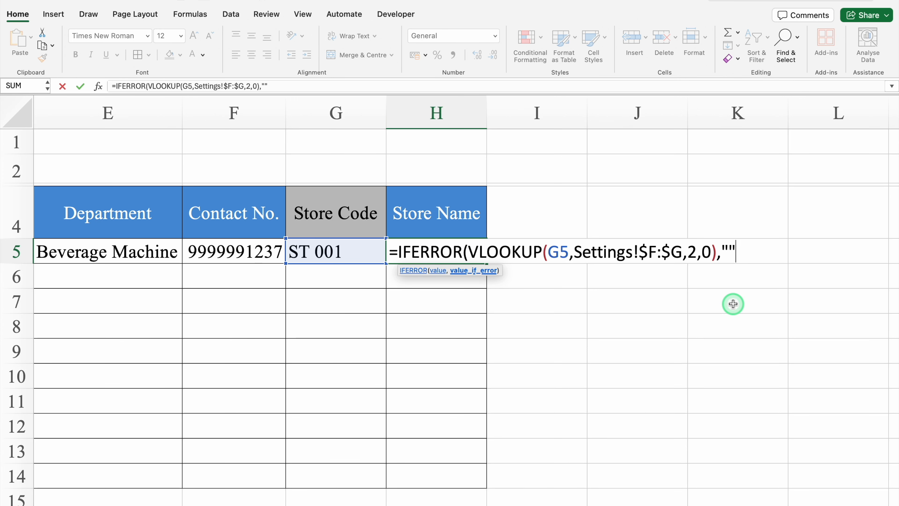
text())
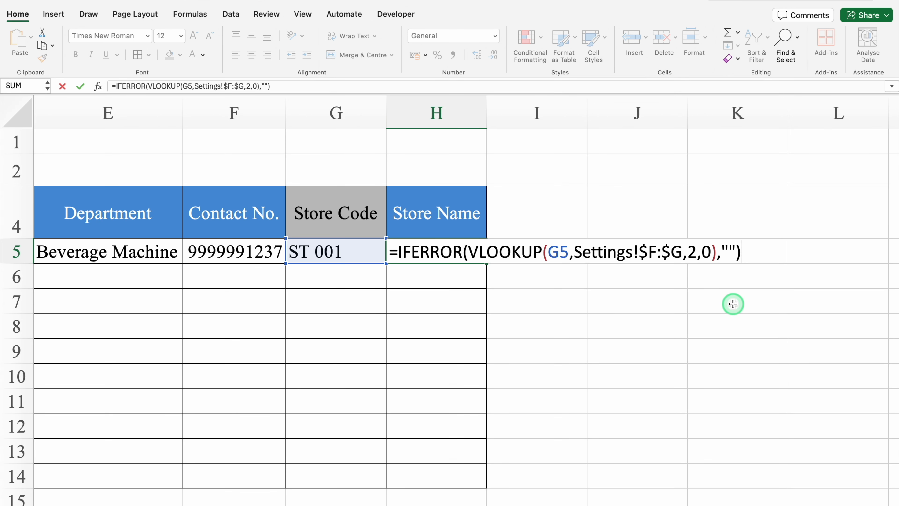
key(Return)
key(Up)
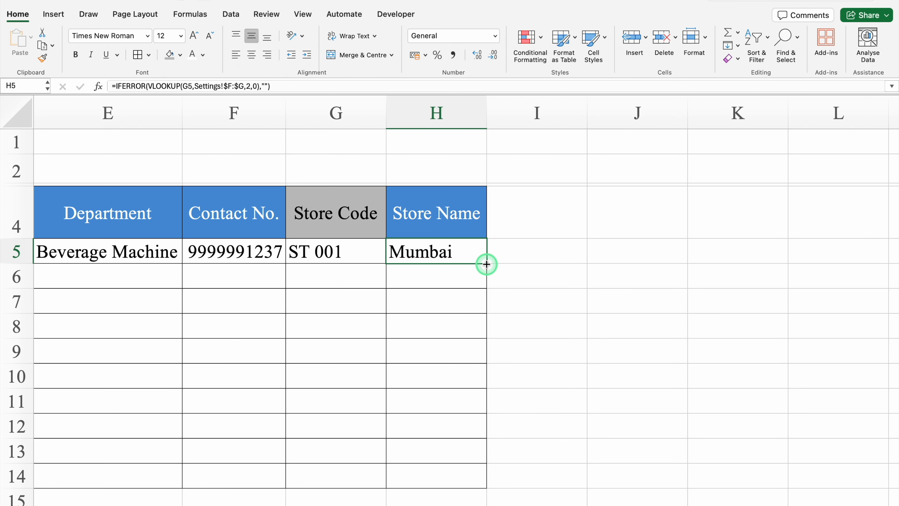
drag(486, 264, 484, 480)
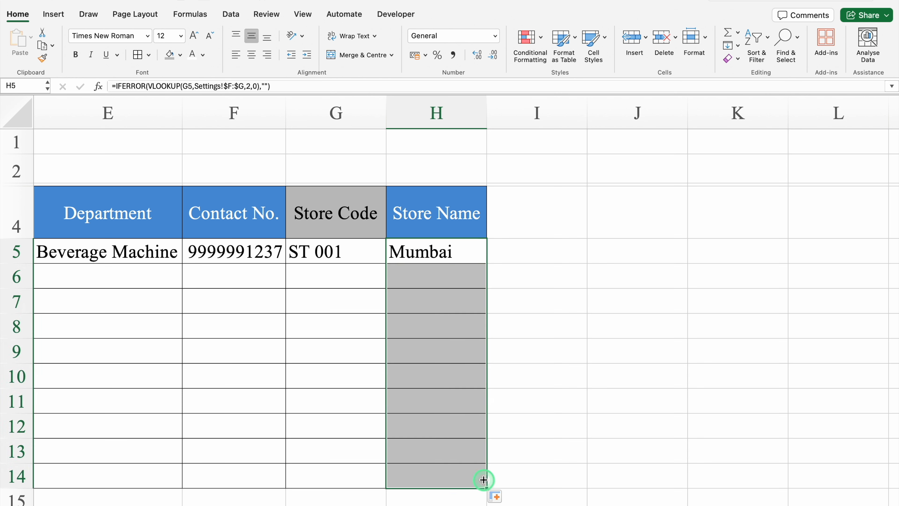
Add the headers Ticket No. in I4 and Priority in J4, and begin the K4 header with Info.
click(537, 219)
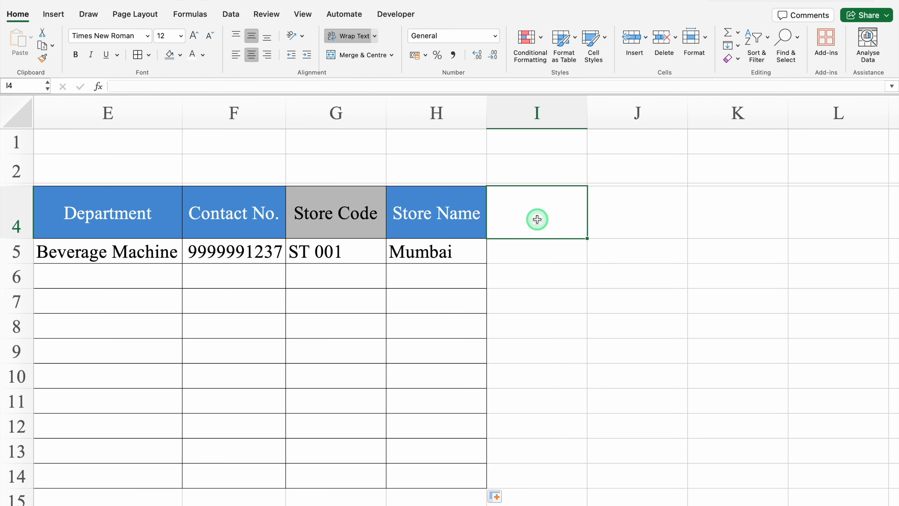
text(Ticket No.)
key(Tab)
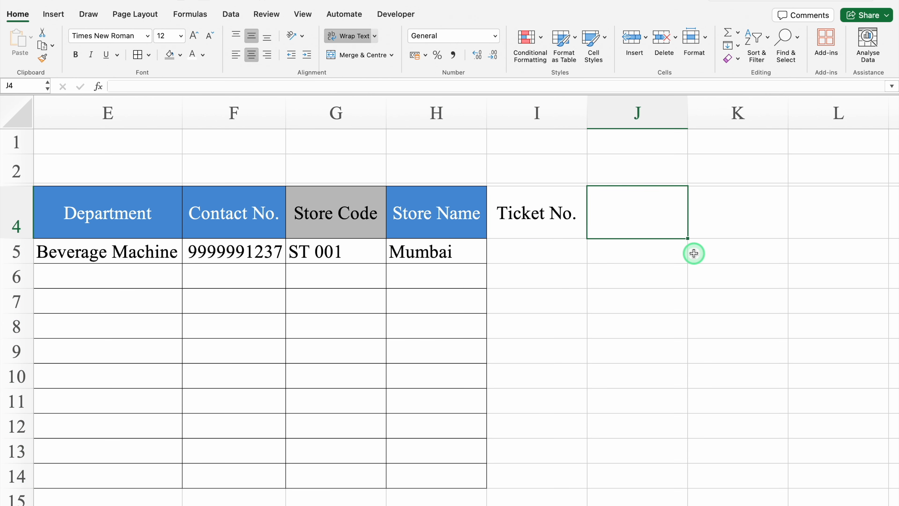
text(Priority)
key(Tab)
text(Info)
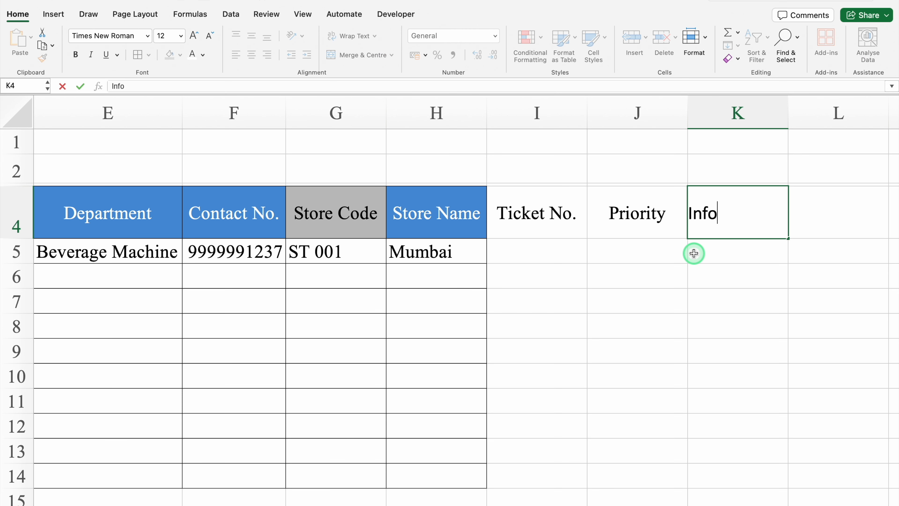
Enter the headers Information Date, Months and Completion Date in cells K4 to M4.
text(rmation Date)
key(Tab)
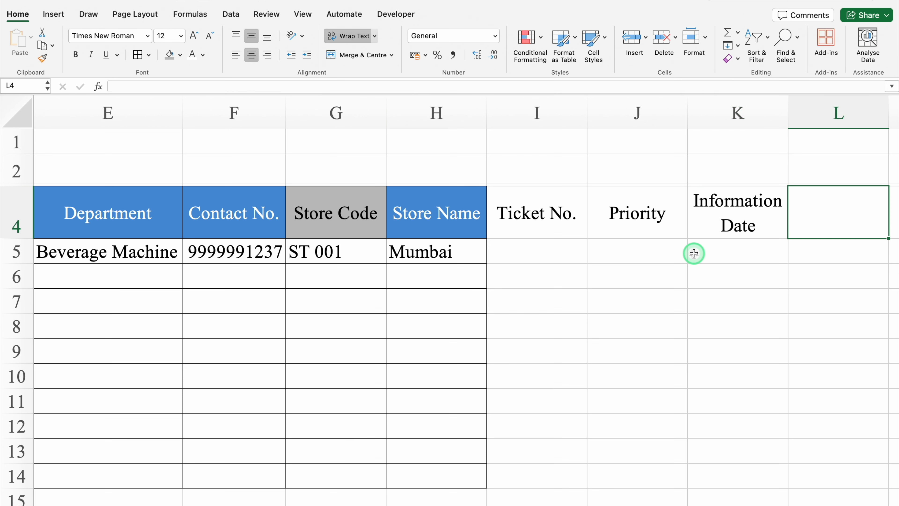
scroll(694, 253, right, 5)
text(Mon)
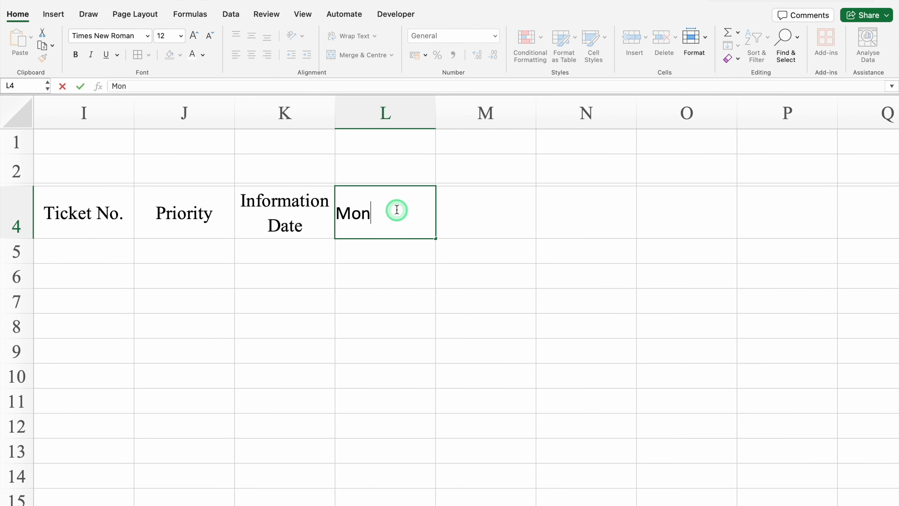
text(ths)
key(Tab)
text(Completion Date)
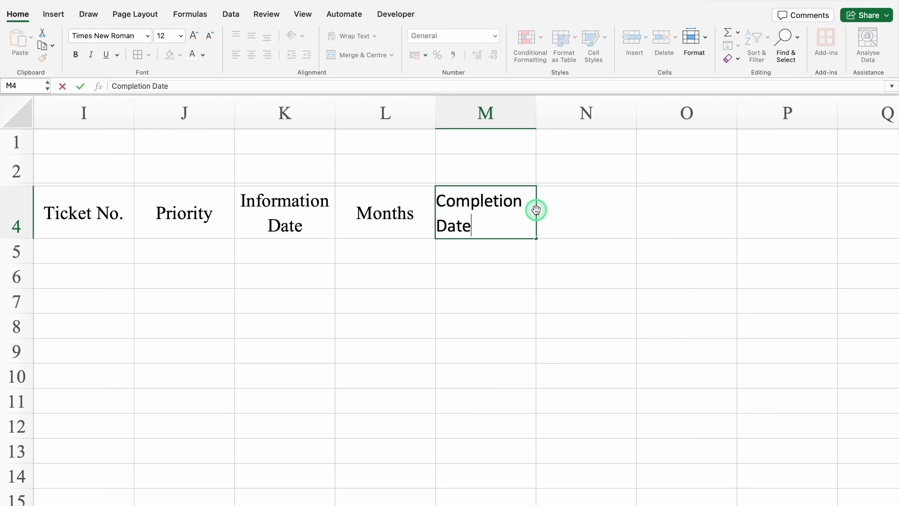
Add the header Pending From (Days) in N4 and widen column N so Pending From fits on one line.
key(Tab)
text(Pending From)
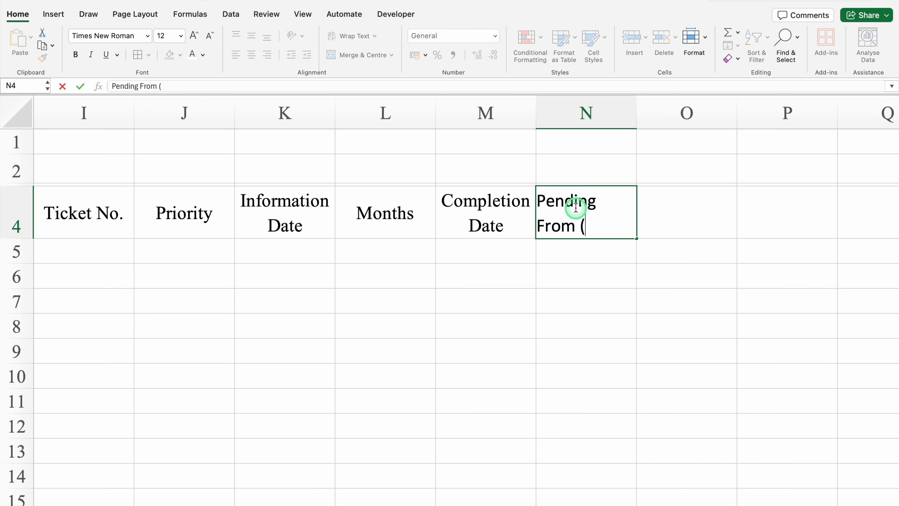
text( (Days))
key(Return)
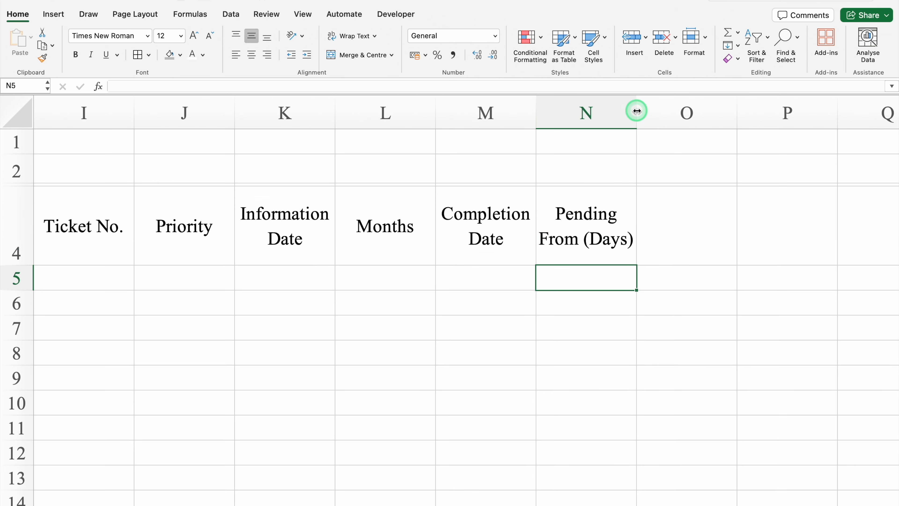
drag(636, 112, 657, 115)
Add the header Time Taken in Completion in O4 and widen column O to fit it on two lines.
click(726, 214)
text(T)
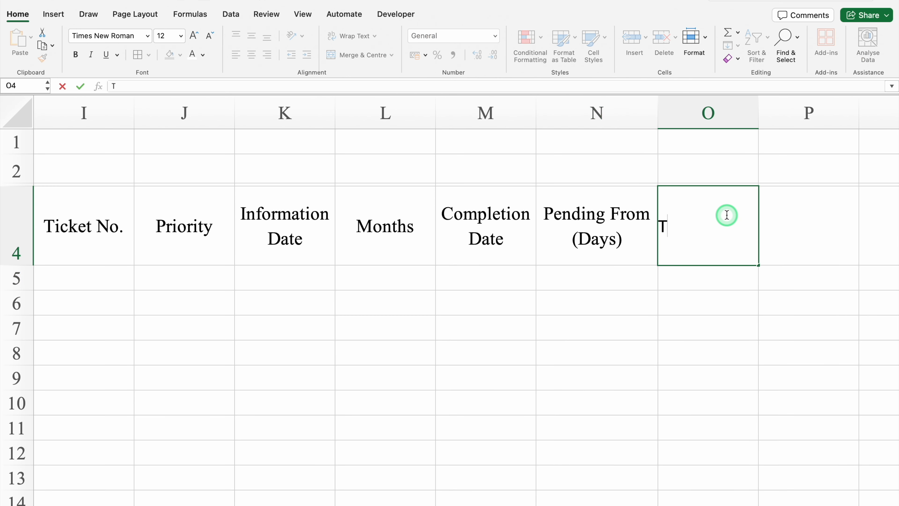
text(ime Taken in Completion)
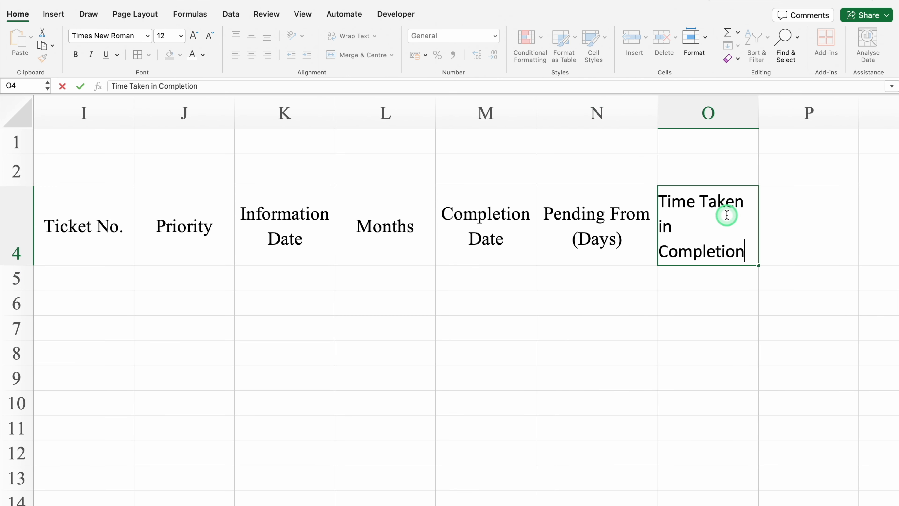
key(Tab)
drag(758, 119, 797, 121)
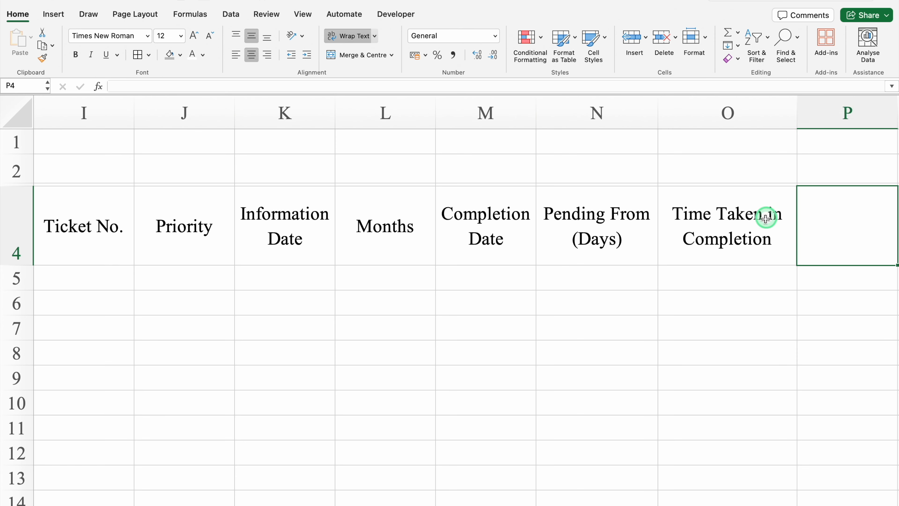
Enter the headers Status in P4 and Comments in Q4.
key(Right)
key(Right)
key(Right)
key(Right)
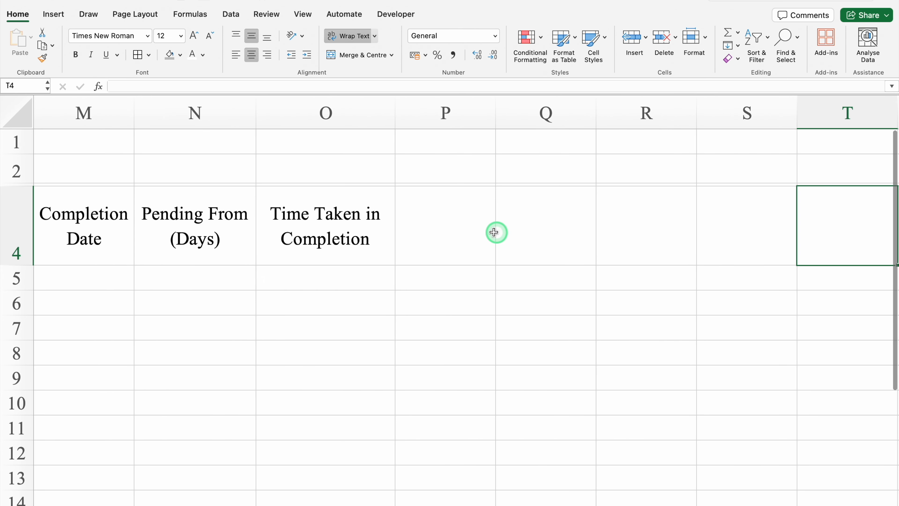
click(474, 228)
text(Status)
key(Tab)
text(Comments)
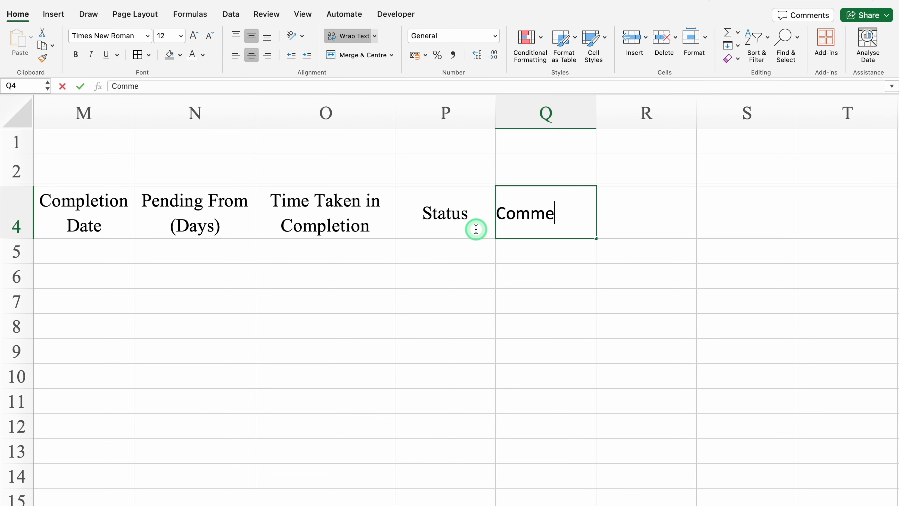
key(Return)
Apply all borders to the new table columns, range I4:Q14.
scroll(782, 499, left, 10)
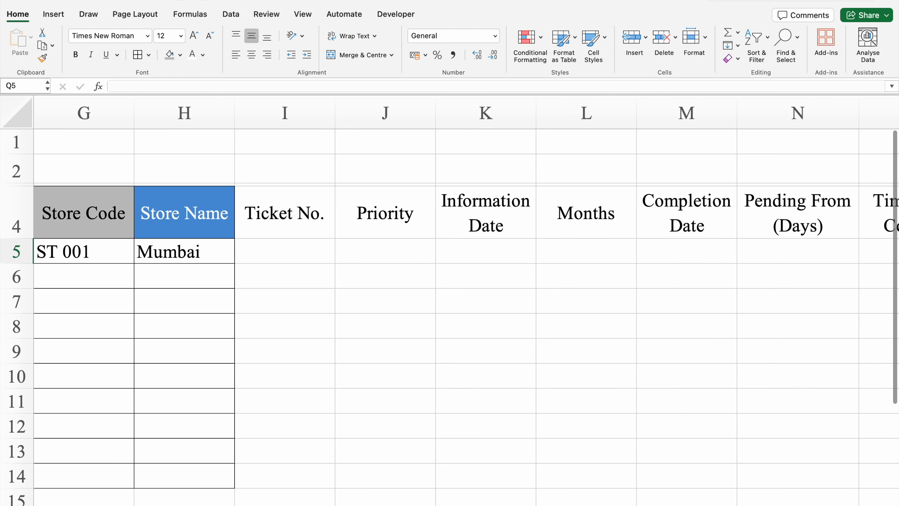
click(292, 217)
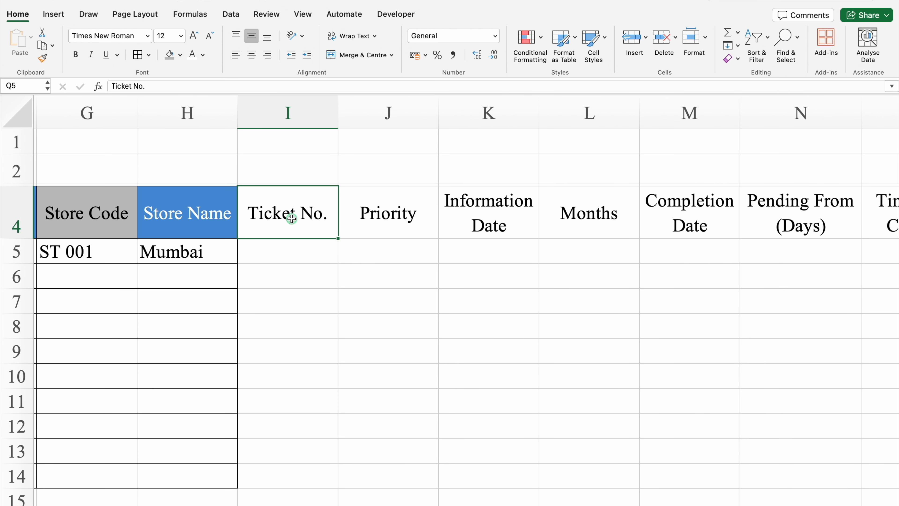
drag(291, 218, 284, 472)
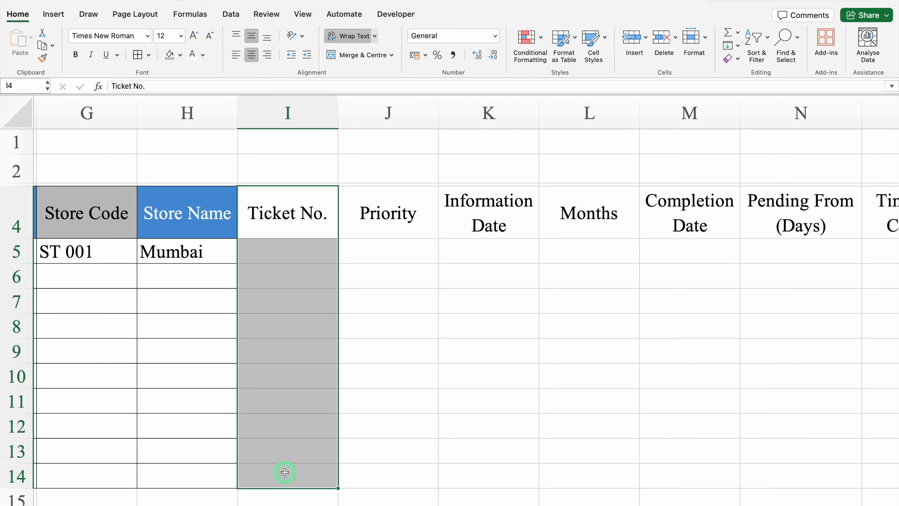
key(ctrl+shift+Right)
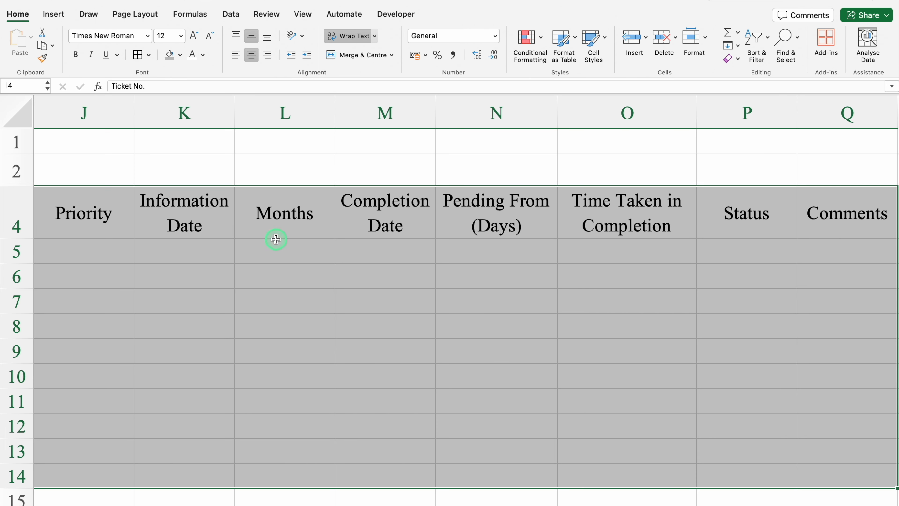
click(139, 55)
Fill the Ticket No. and Priority header cells with grey.
click(391, 219)
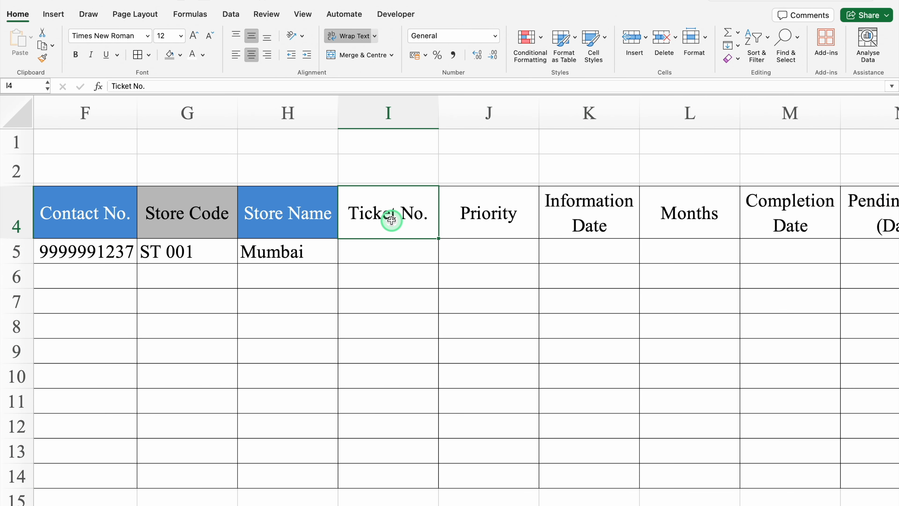
drag(391, 220, 466, 224)
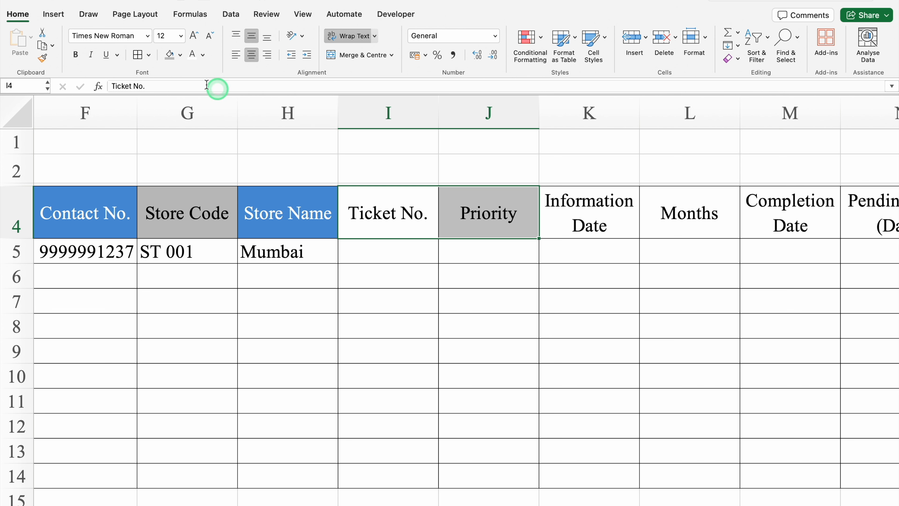
click(169, 55)
click(505, 210)
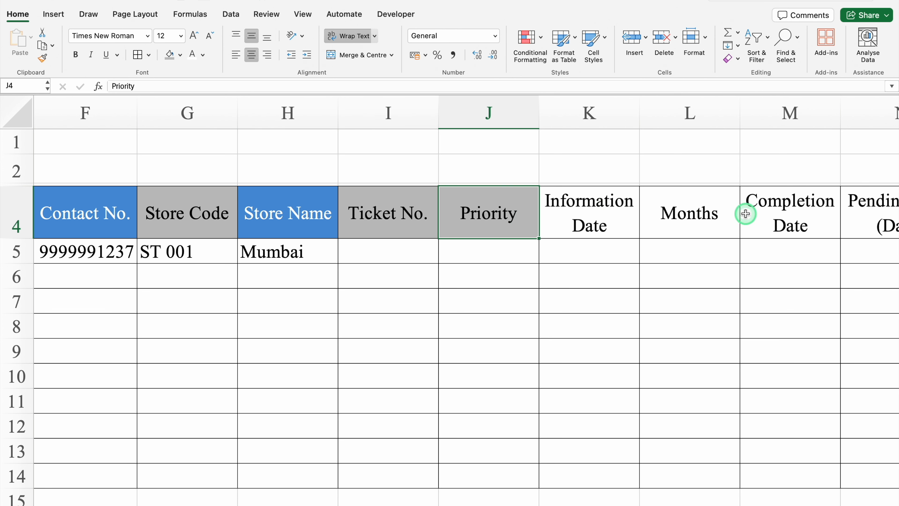
Fill the Completion Date and Comments header cells with the same grey.
click(796, 210)
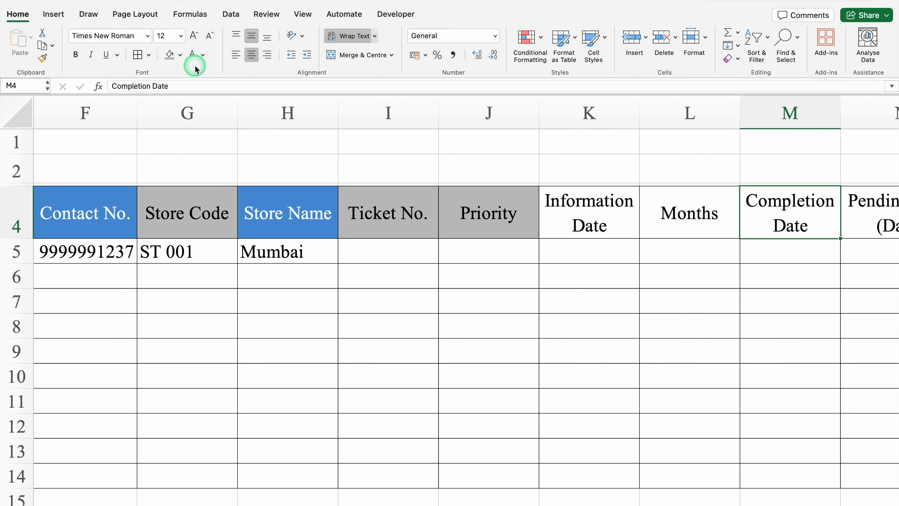
click(169, 55)
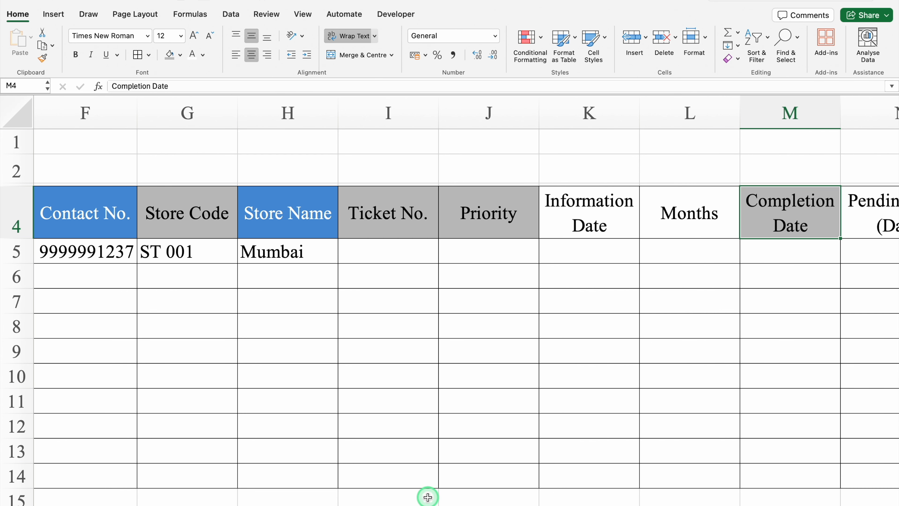
scroll(427, 500, right, 10)
scroll(595, 503, right, 5)
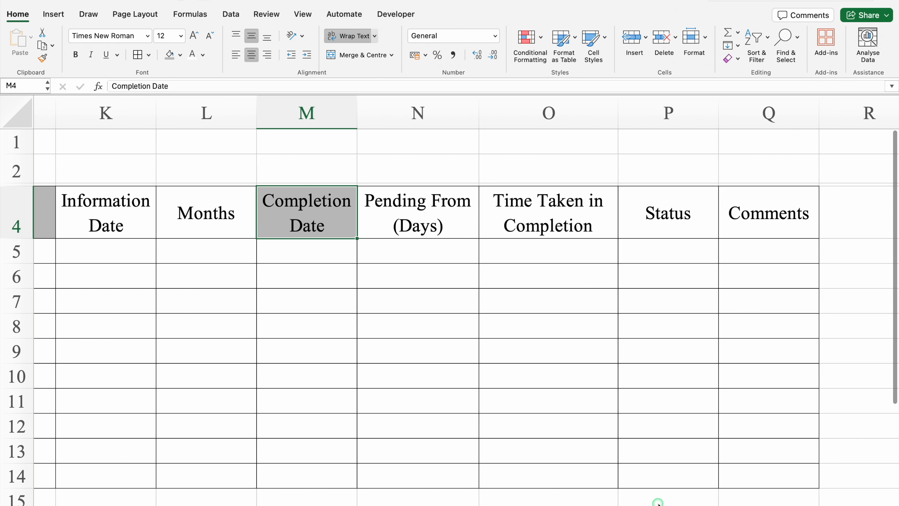
click(736, 215)
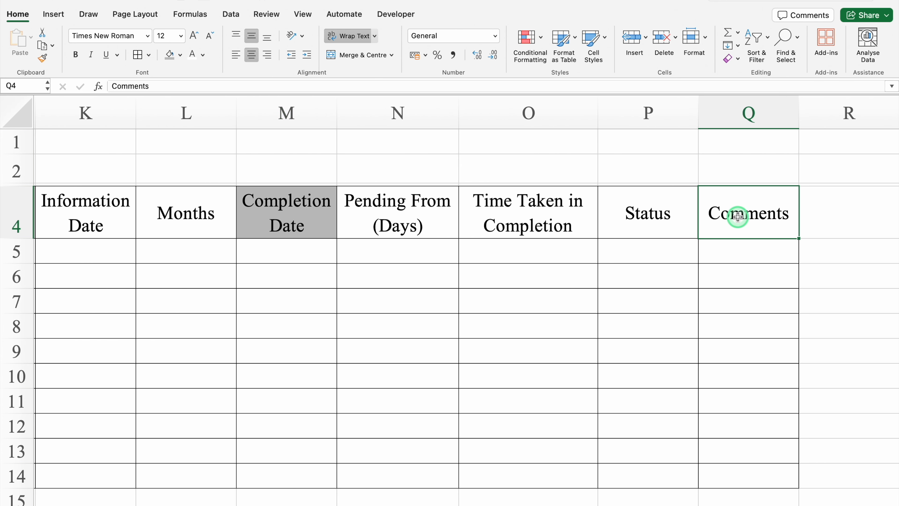
click(170, 56)
Fill the Pending From (Days), Time Taken in Completion, Status, Information Date and Months headers with blue.
click(388, 214)
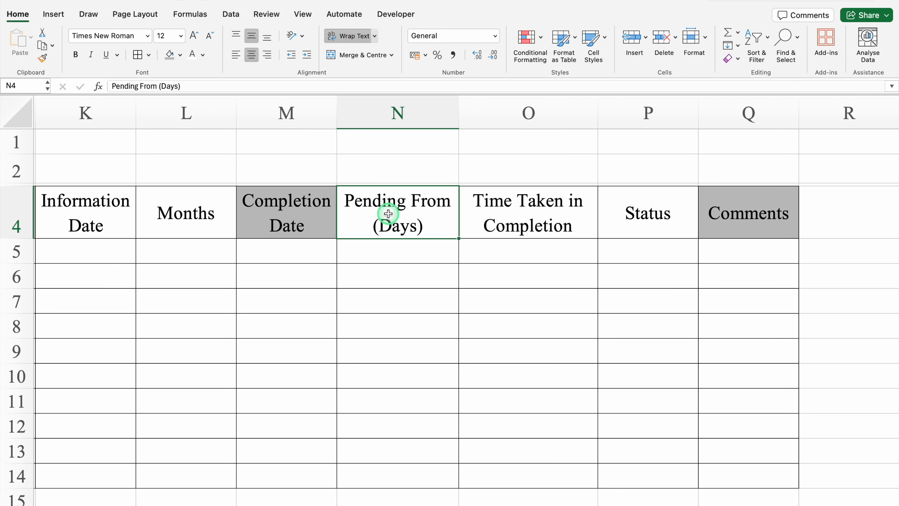
drag(449, 213, 630, 221)
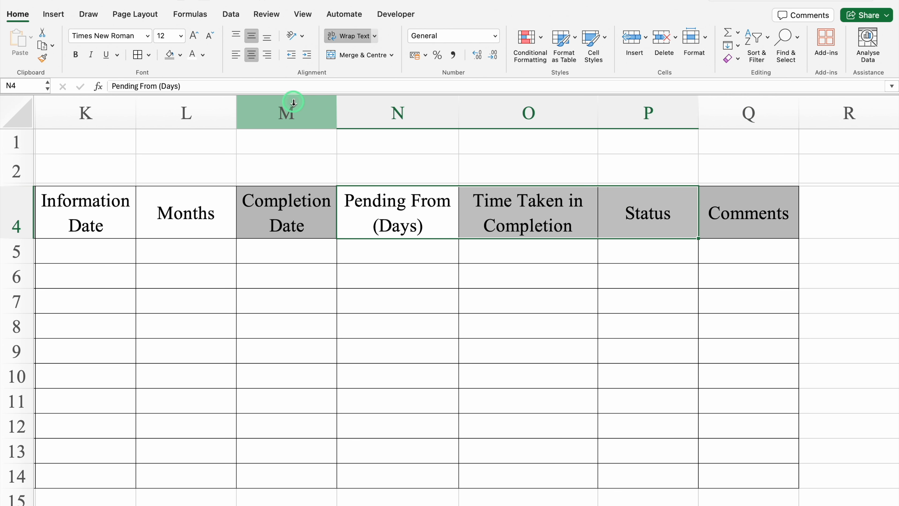
click(180, 55)
click(205, 150)
scroll(366, 501, left, 5)
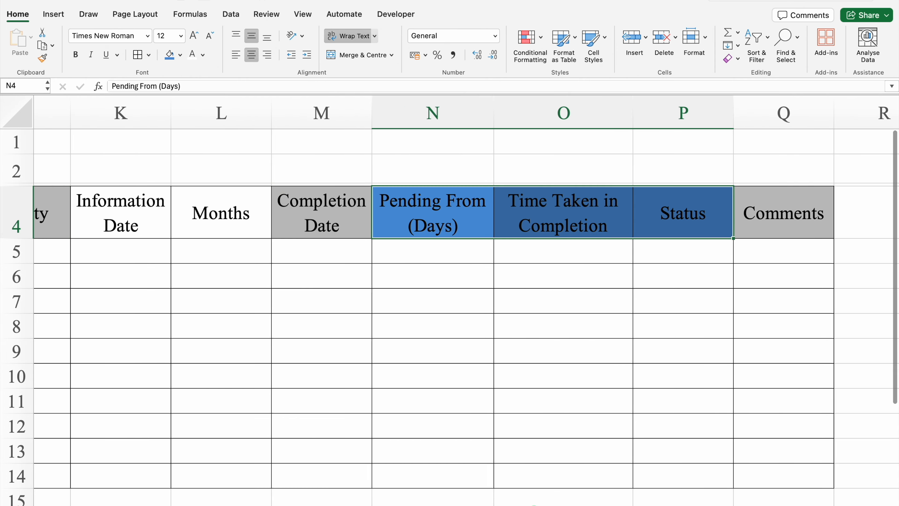
drag(474, 219, 602, 218)
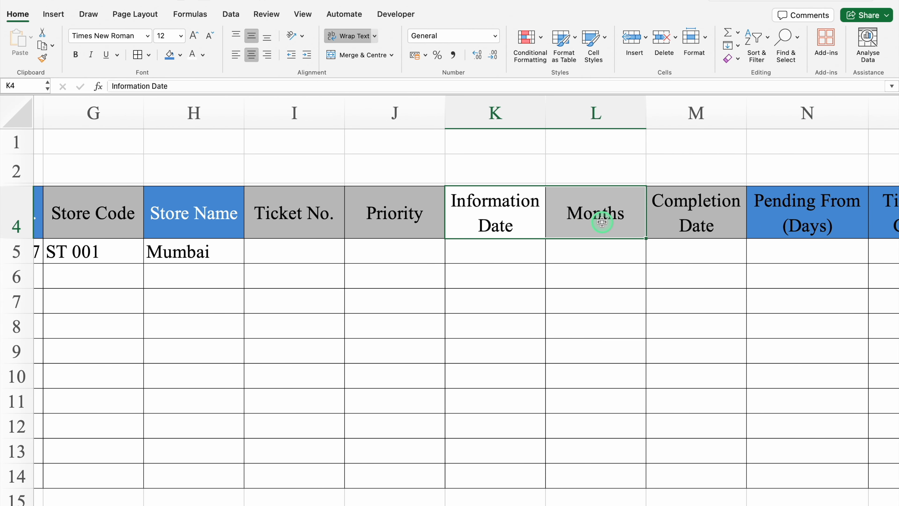
click(170, 56)
Create a Classic conditional formatting rule for cell I5 that uses a formula to determine which cells to format.
scroll(389, 212, left, 3)
click(535, 252)
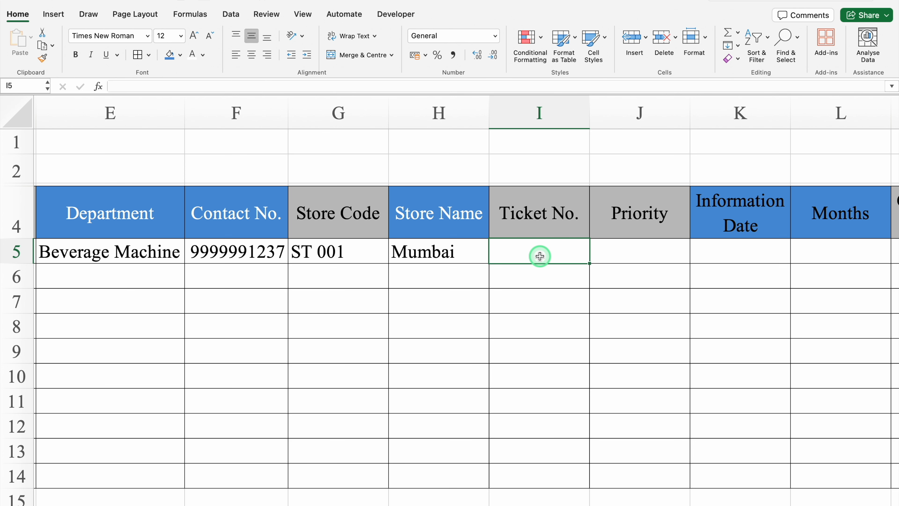
click(527, 38)
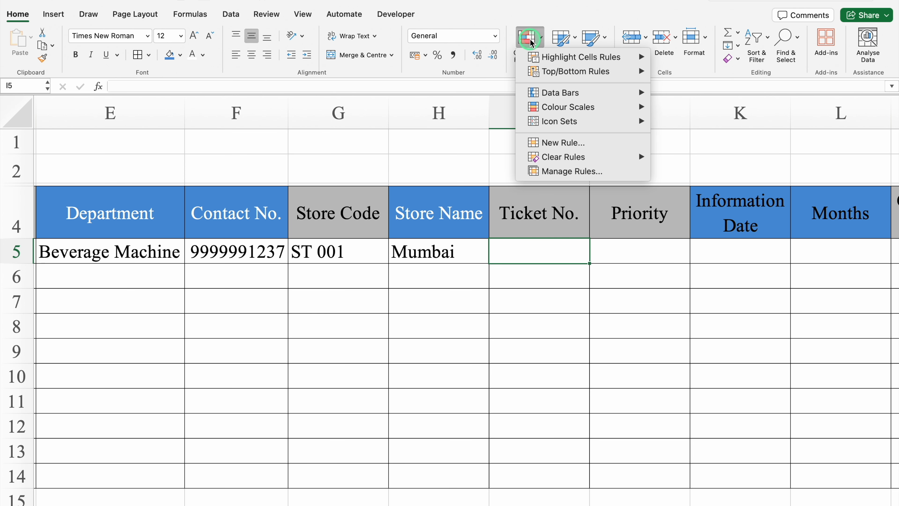
click(563, 142)
click(451, 117)
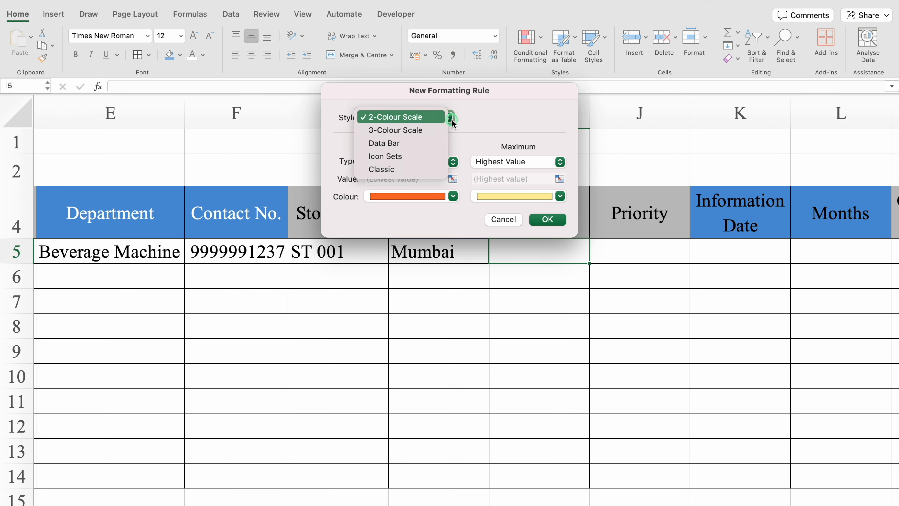
click(381, 169)
click(395, 147)
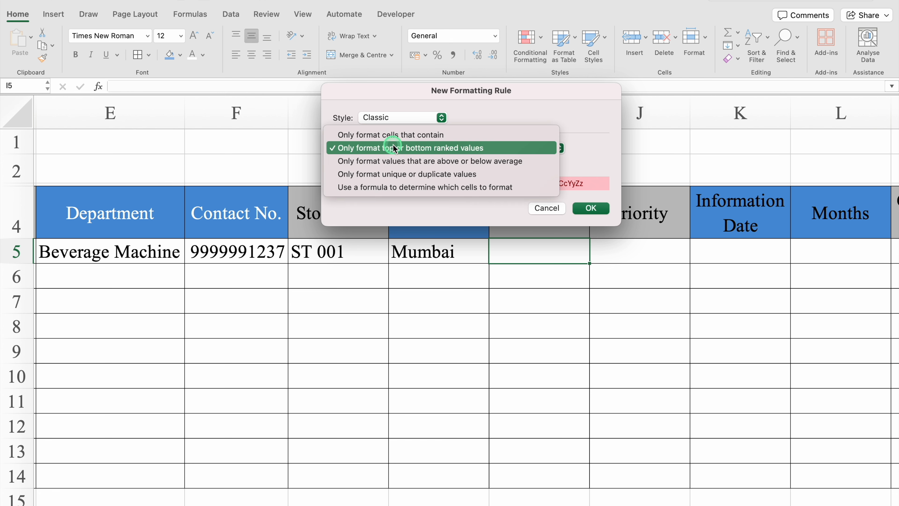
click(404, 188)
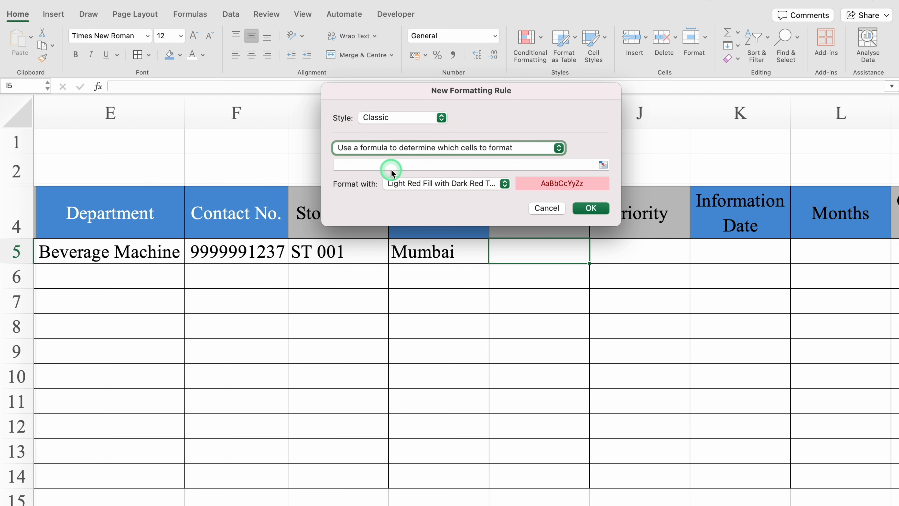
Enter a rule formula beginning =$H5<>, with only the column absolute, and apply it with light red fill and dark red text.
drag(434, 90, 431, 306)
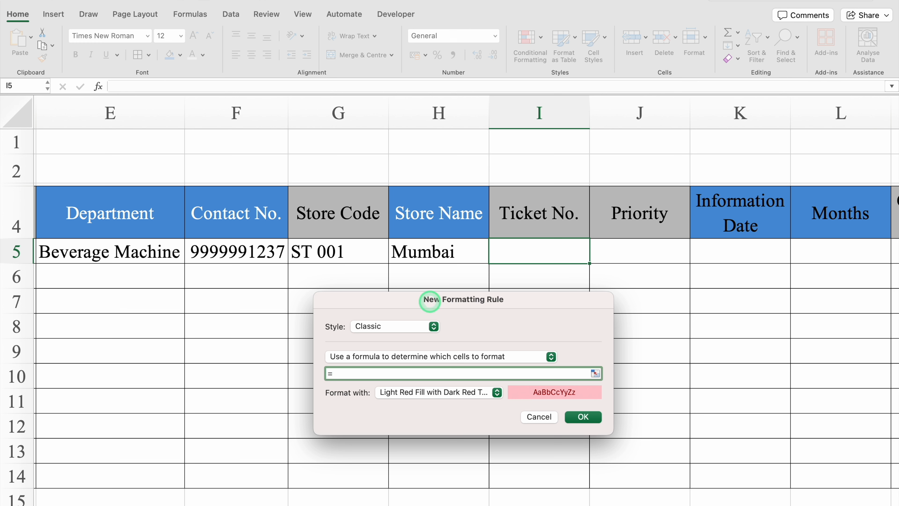
click(464, 251)
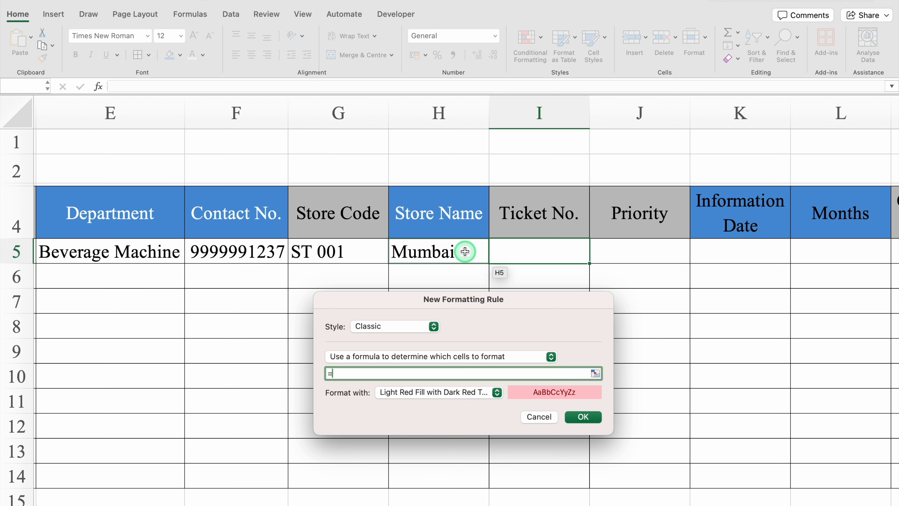
click(465, 250)
click(348, 375)
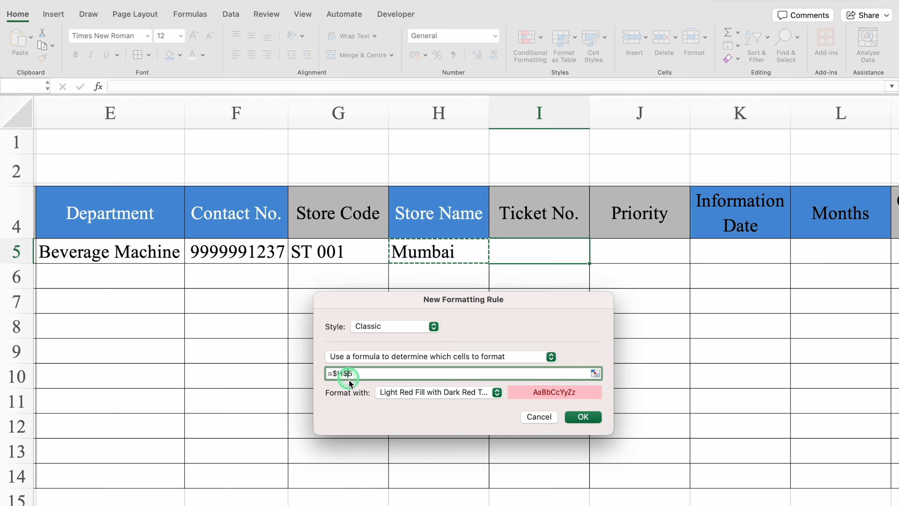
key(BackSpace)
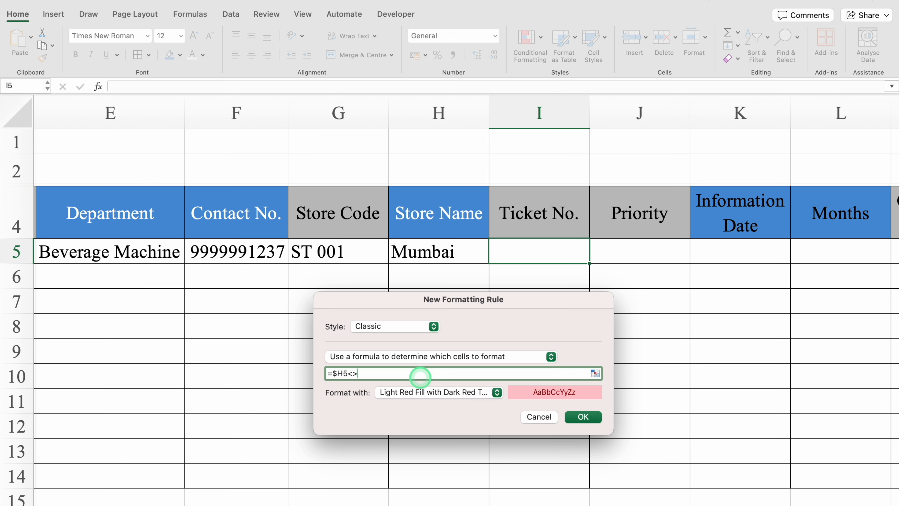
click(582, 417)
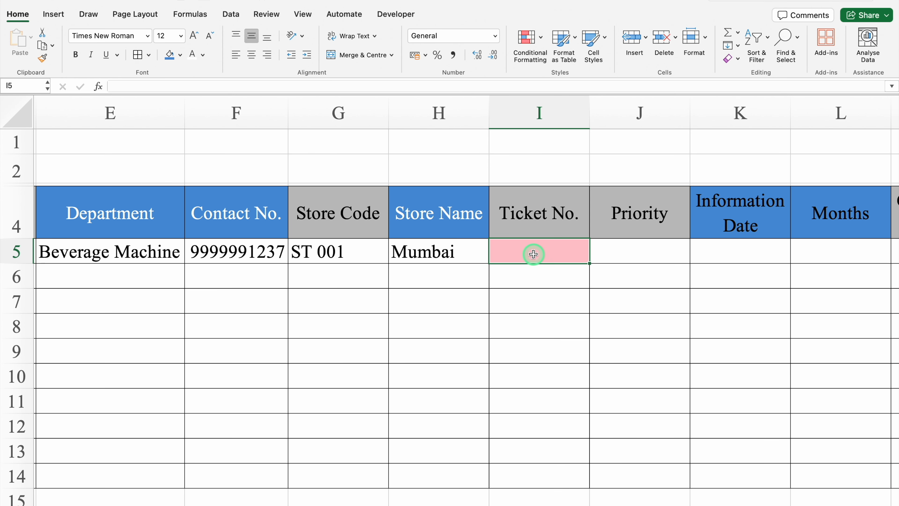
Enter 101 as the ticket number in I5 and centre the whole Ticket No. column horizontally.
text(101)
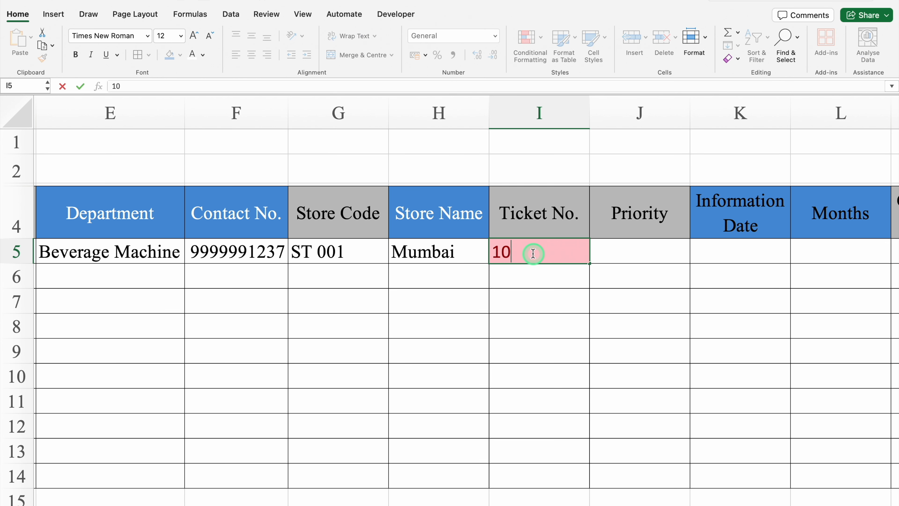
click(549, 285)
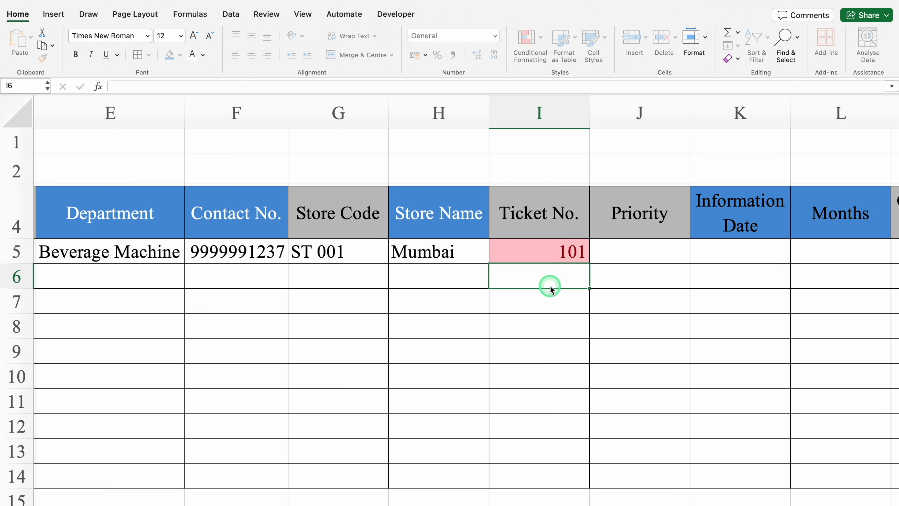
click(542, 107)
click(251, 54)
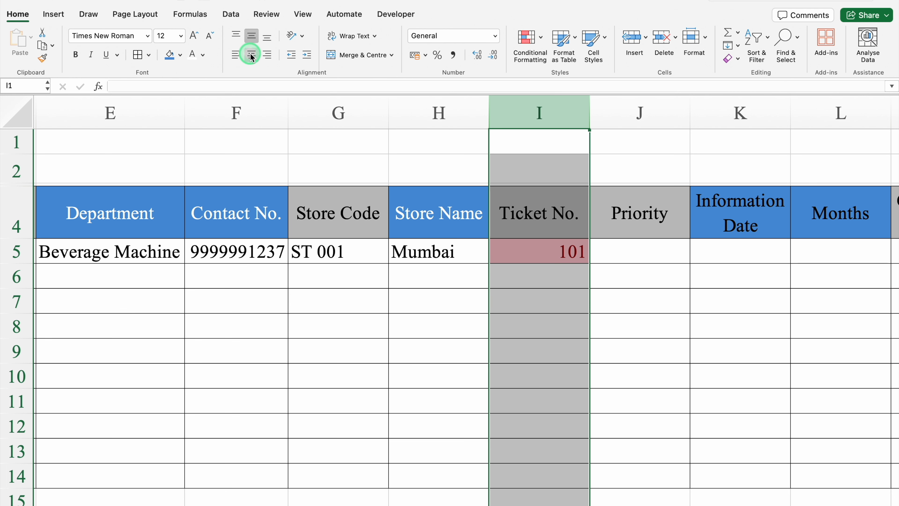
Start another Classic conditional formatting rule for I5 that uses a formula to determine which cells to format.
click(552, 250)
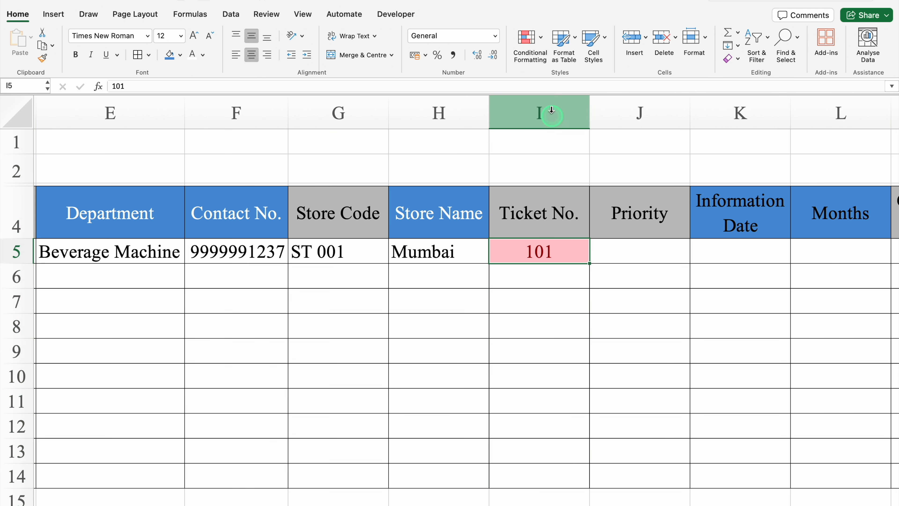
click(530, 40)
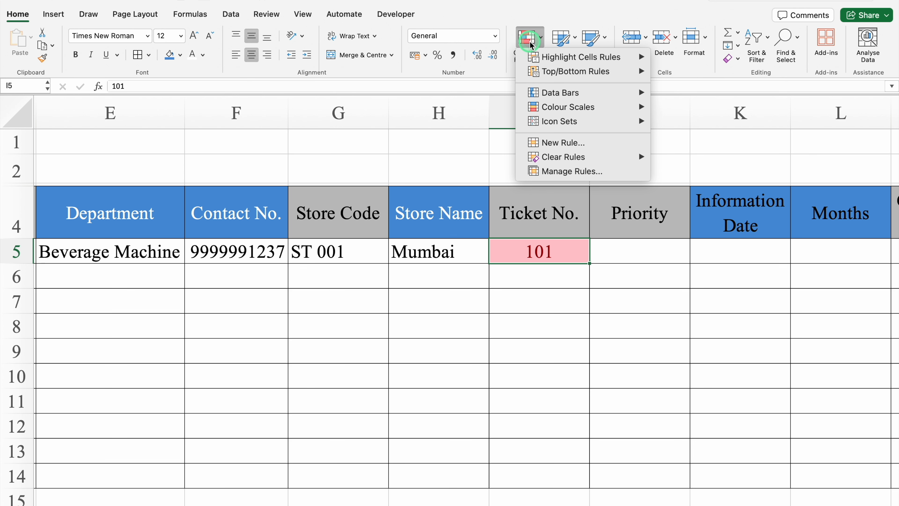
click(564, 143)
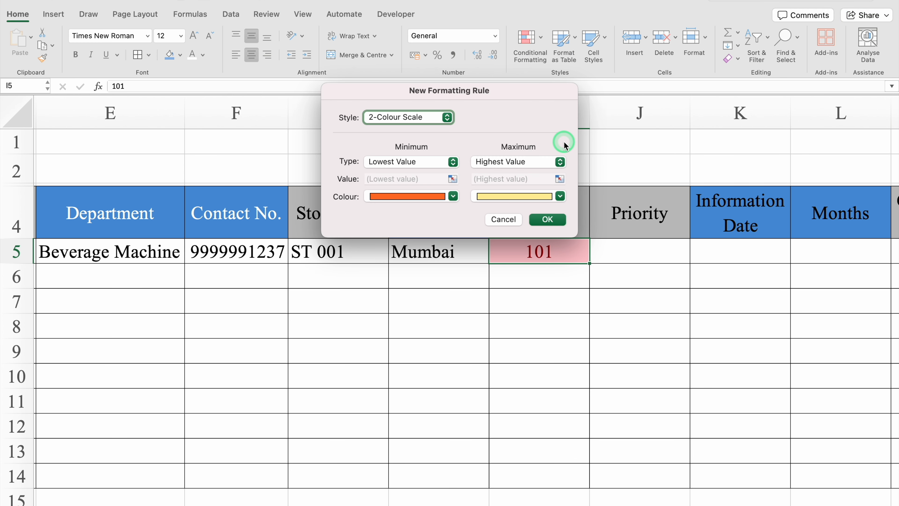
click(447, 118)
click(415, 170)
click(411, 148)
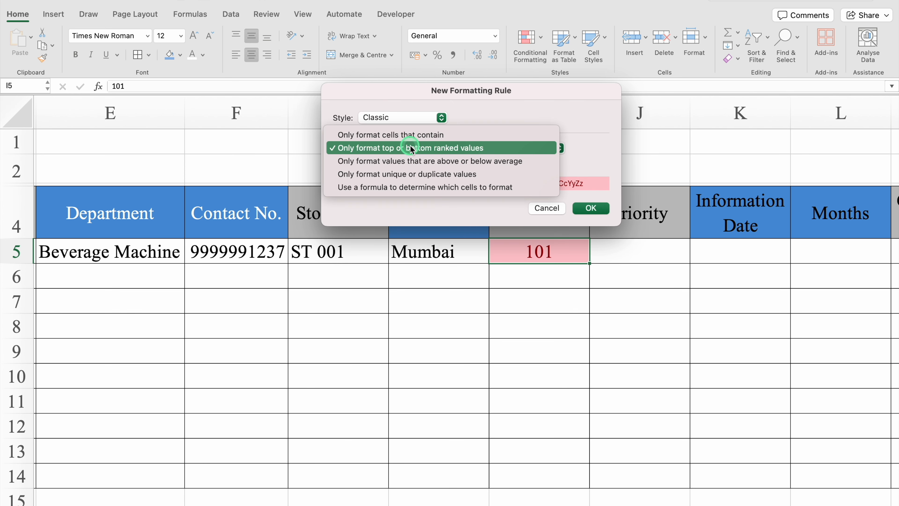
click(442, 188)
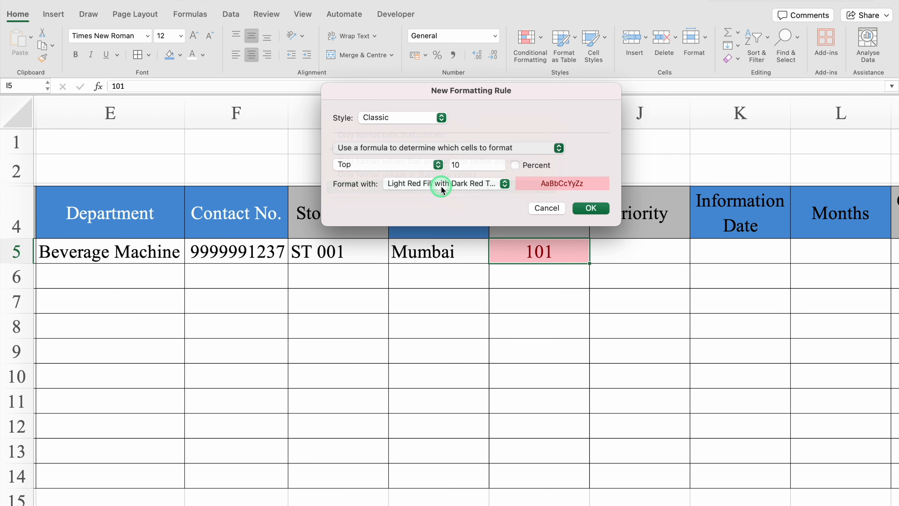
Enter the rule formula =I5<>"" with a fully relative reference to the ticket number cell.
click(417, 164)
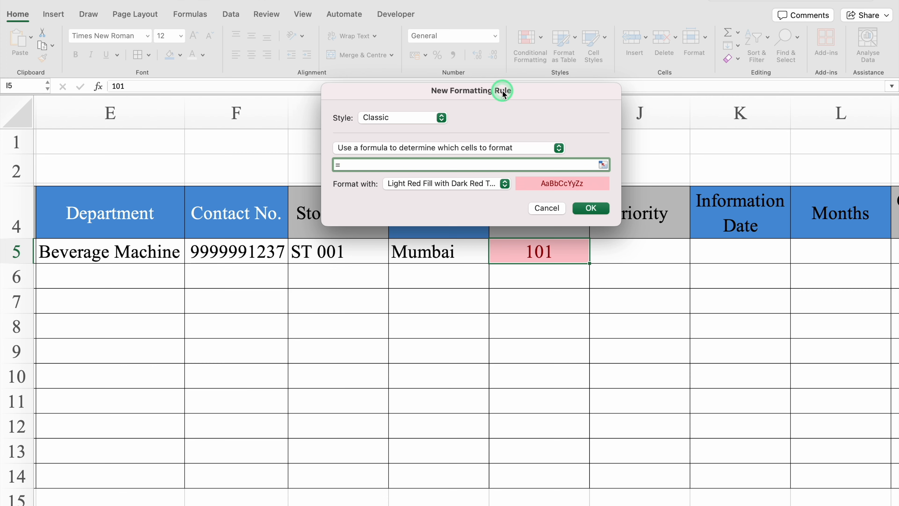
drag(502, 90, 488, 320)
click(553, 249)
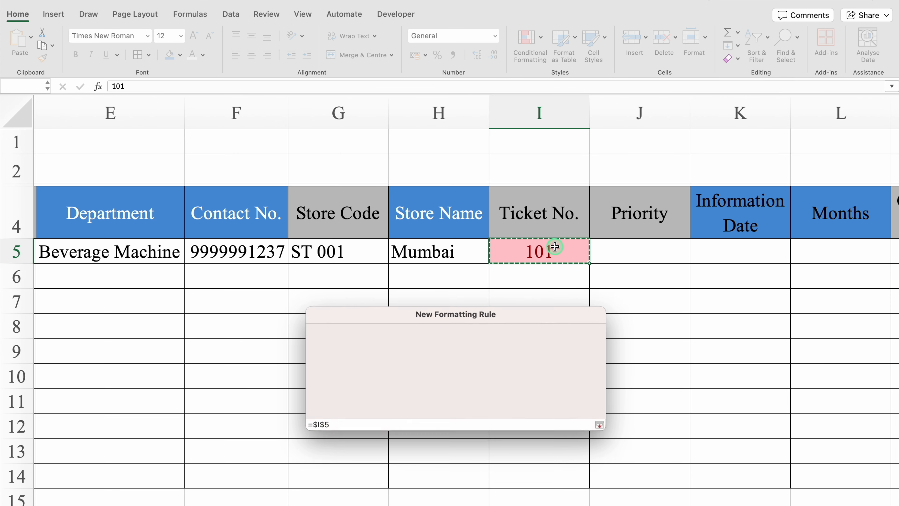
click(396, 343)
click(336, 391)
key(BackSpace)
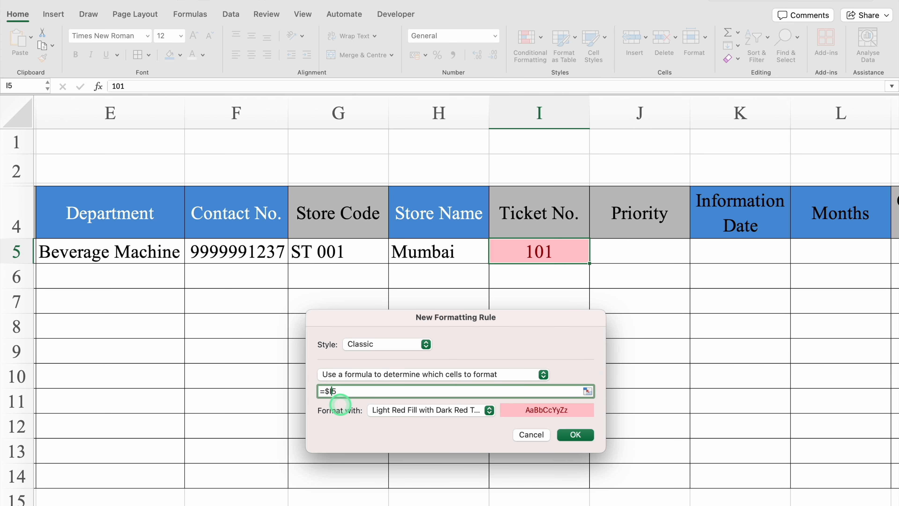
text(<>")
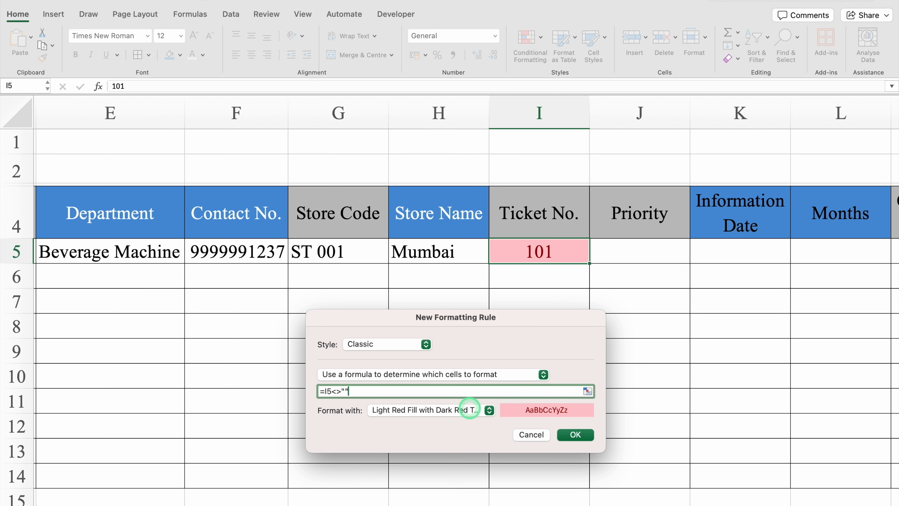
Choose a customised format for the I5 rule and set its background to no colour.
drag(526, 317, 506, 136)
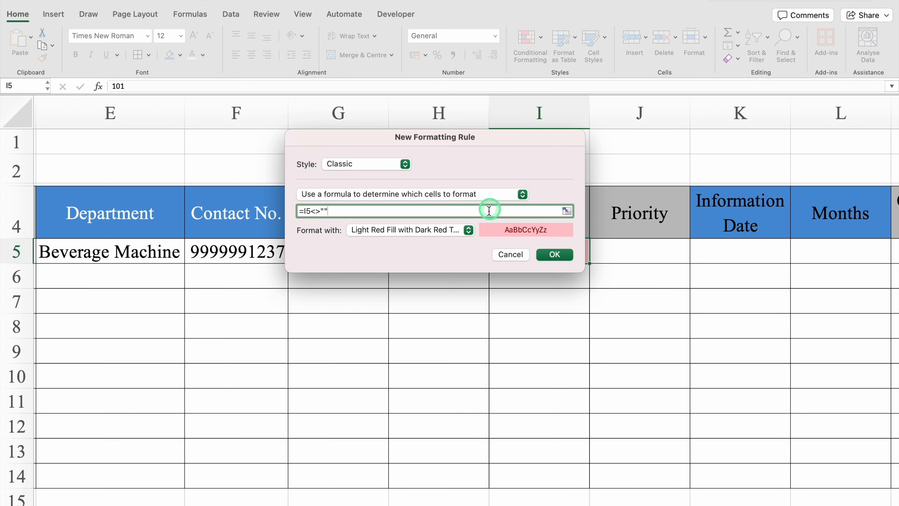
click(468, 230)
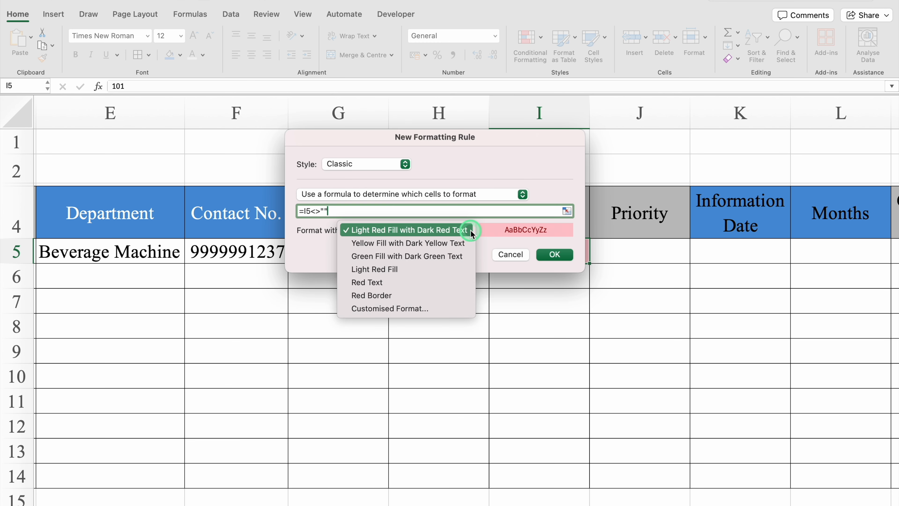
click(418, 309)
click(506, 62)
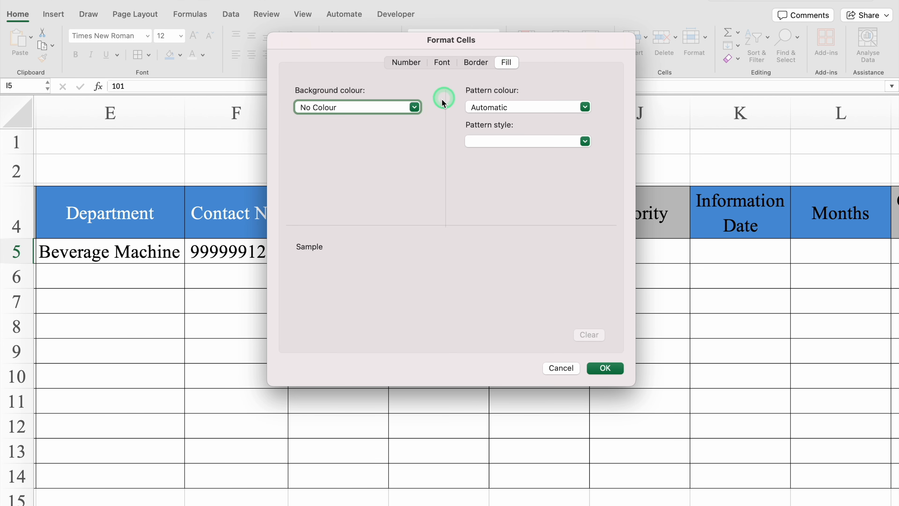
click(414, 107)
click(381, 126)
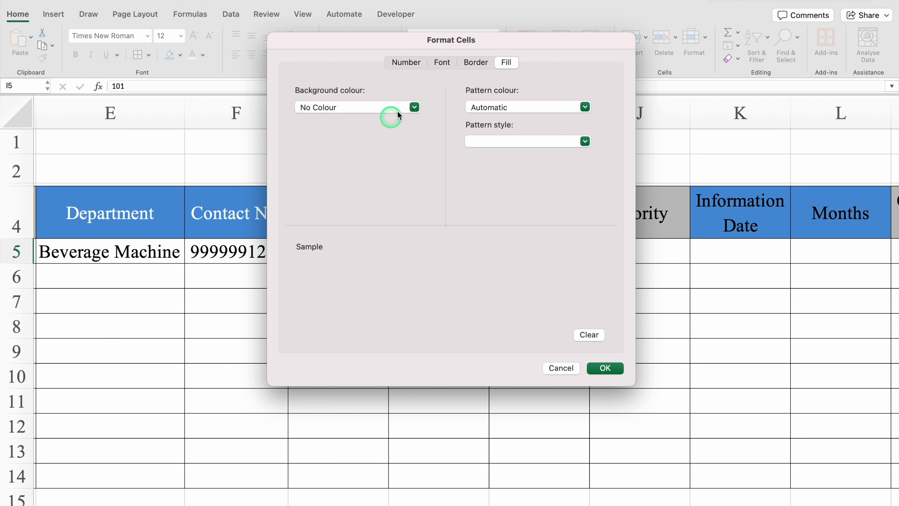
Set the custom format's font colour to black and apply the rule to I5.
click(442, 62)
click(528, 198)
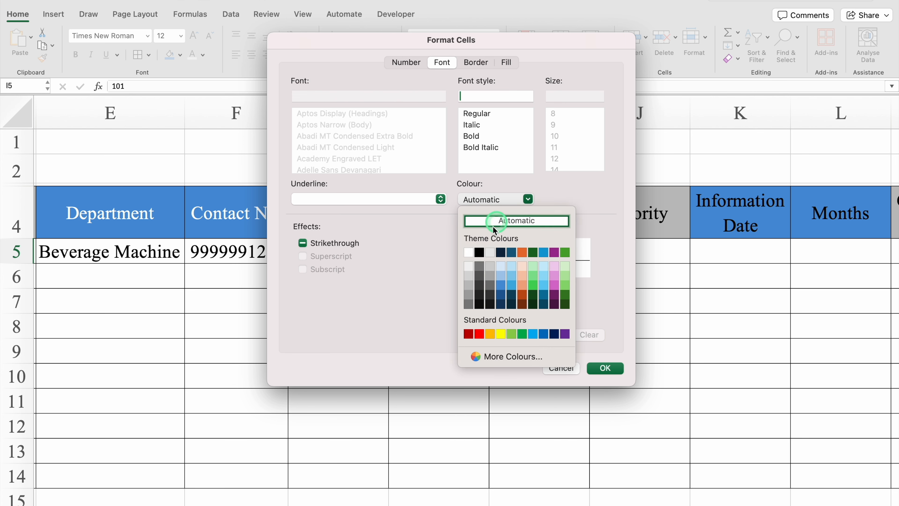
click(479, 252)
click(602, 367)
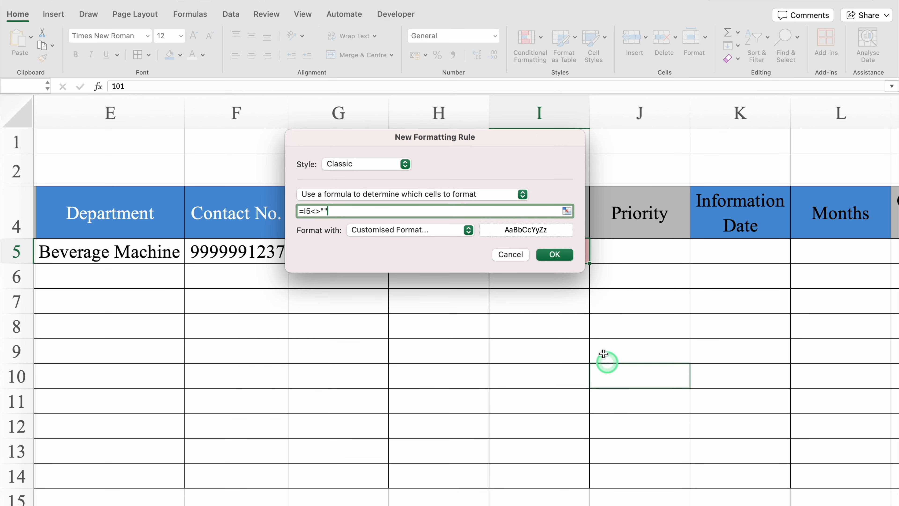
click(565, 253)
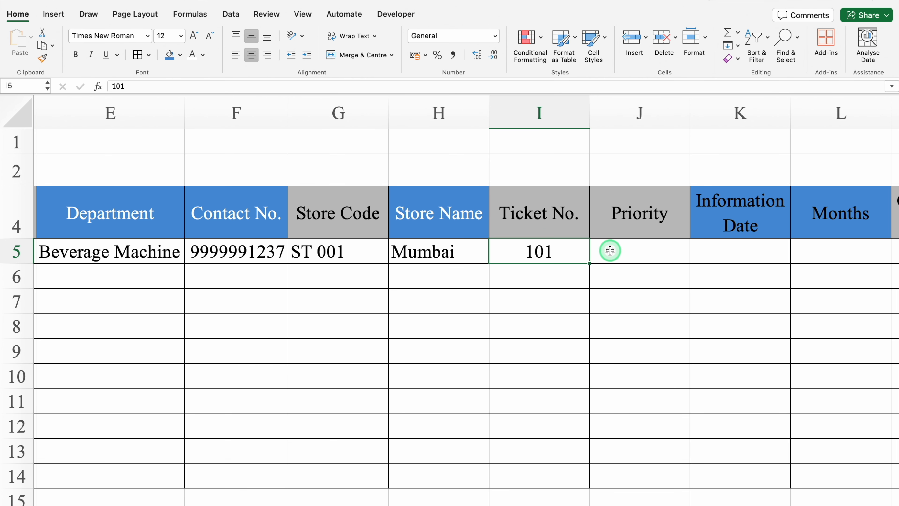
Fill I5 down to I14 to extend its conditional formatting, and clear the copied numbers from I6:I14.
drag(589, 263, 582, 476)
drag(567, 280, 569, 472)
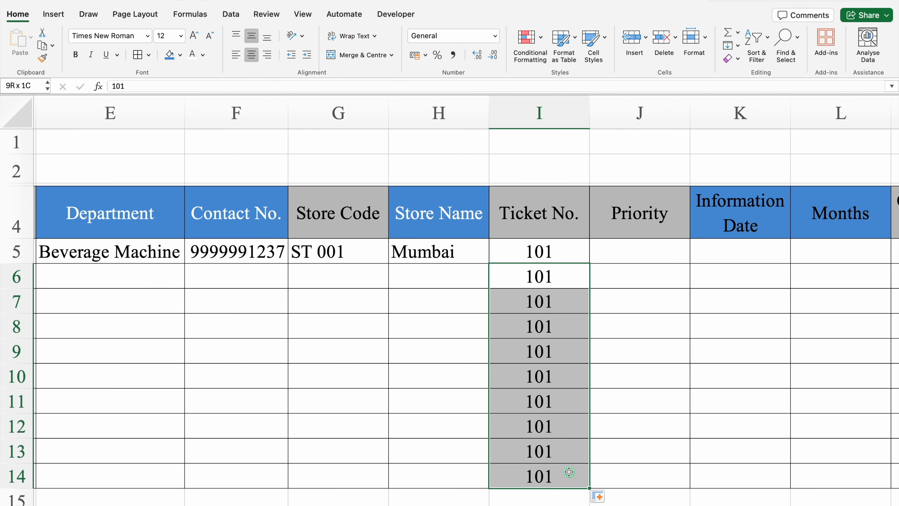
key(Delete)
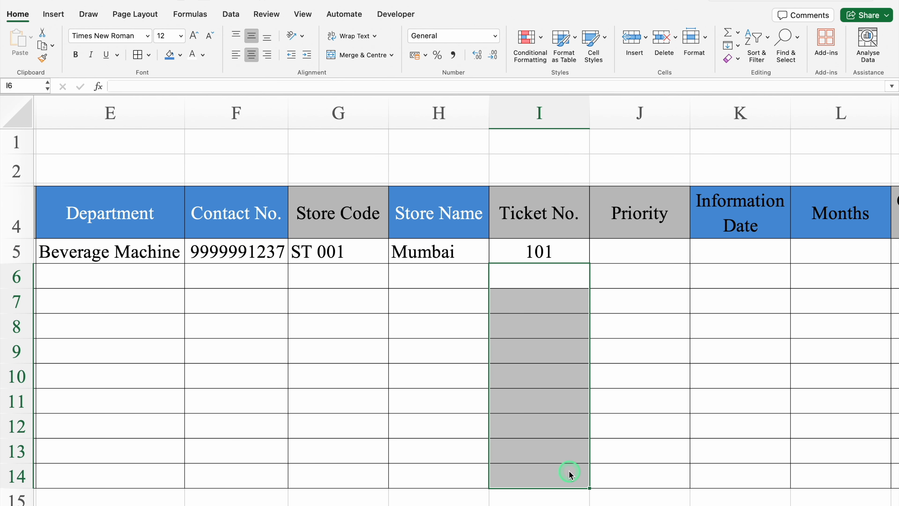
Create a Classic conditional formatting rule for Priority cell J5 that uses a formula to determine which cells to format.
click(642, 253)
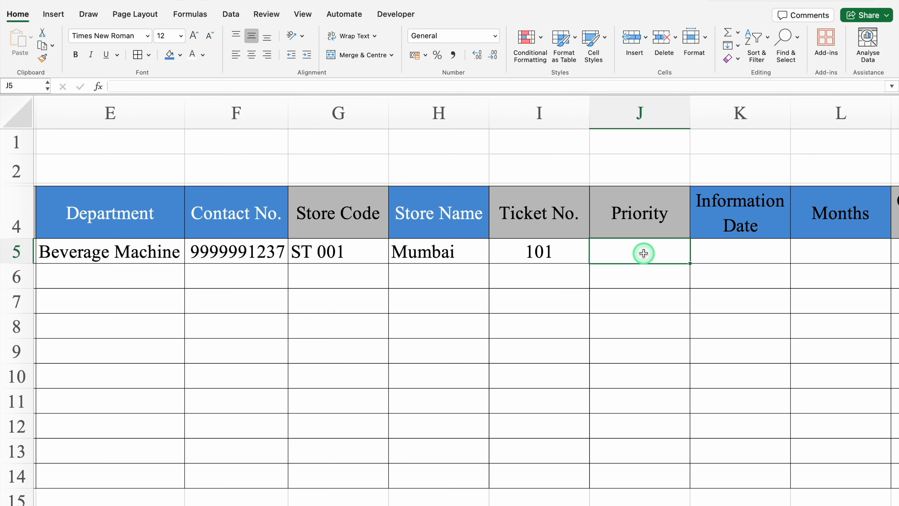
click(531, 40)
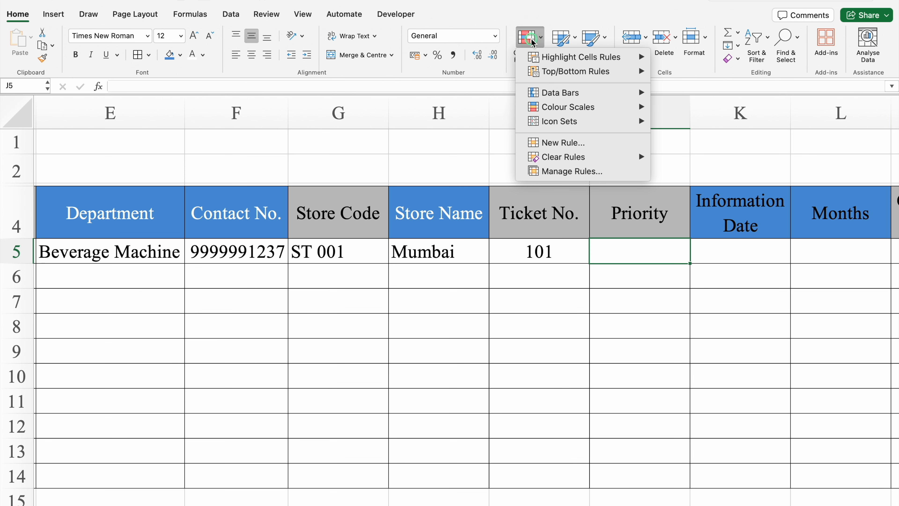
click(533, 143)
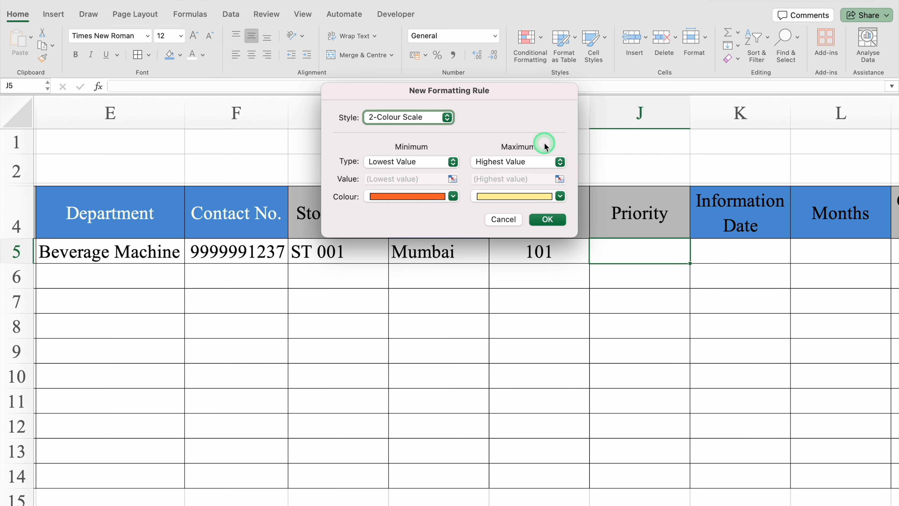
click(409, 117)
click(417, 168)
click(442, 148)
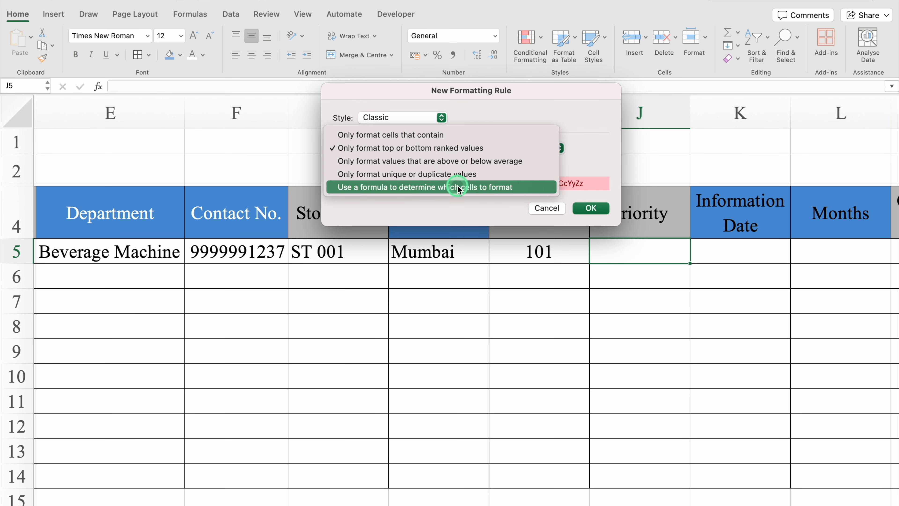
click(457, 187)
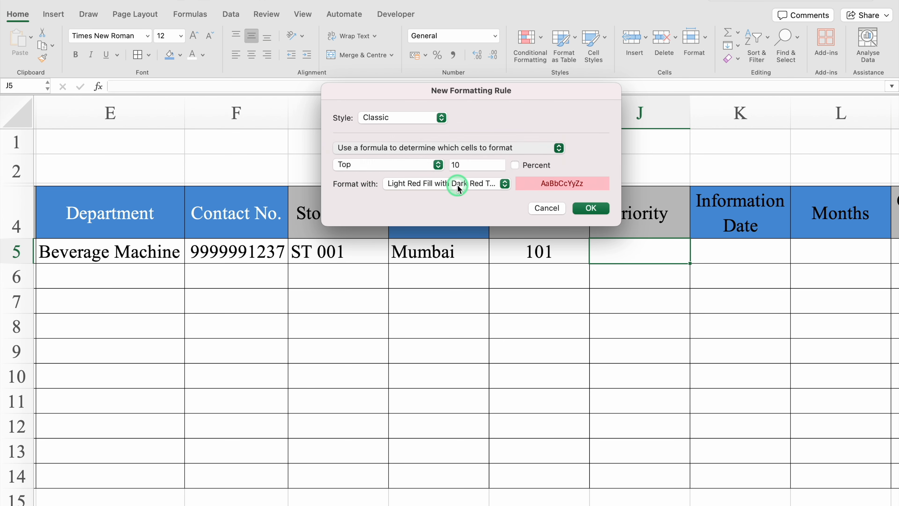
Enter the rule formula =$I5<>"" and apply it to J5 with light red fill and dark red text.
drag(464, 96, 462, 296)
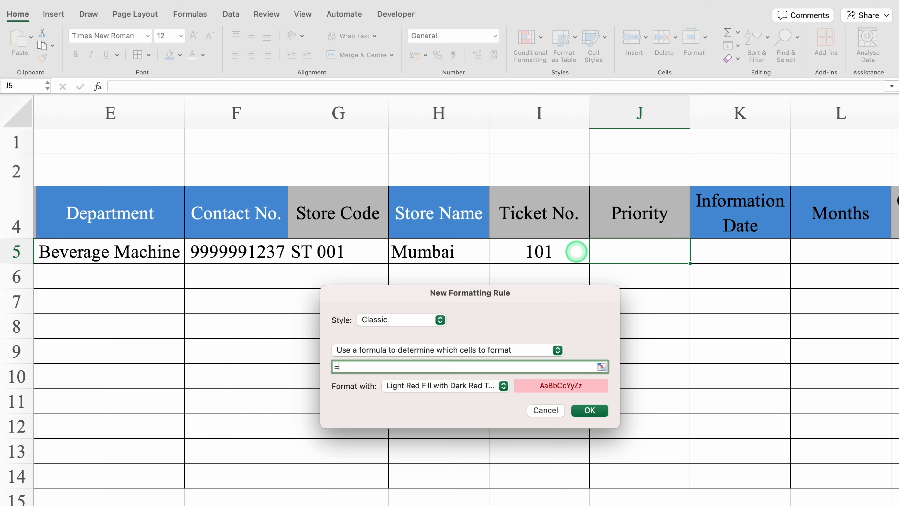
click(564, 249)
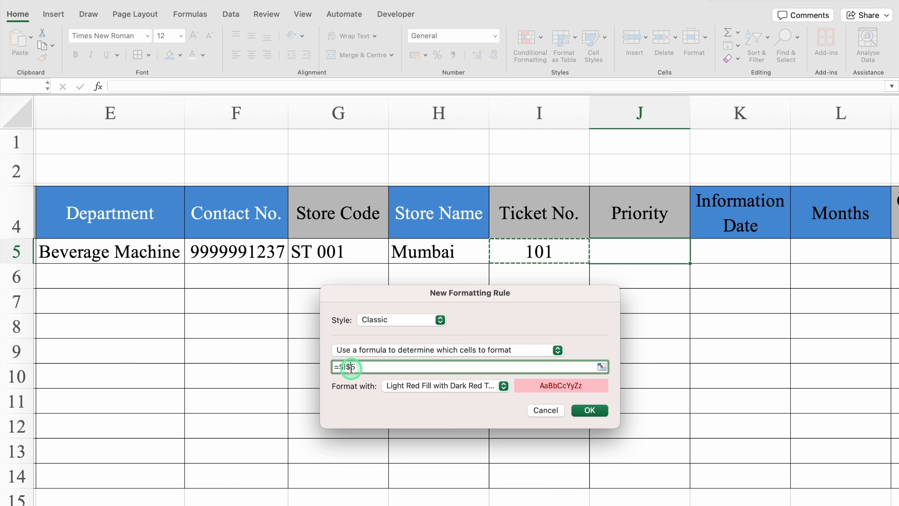
click(350, 368)
key(BackSpace)
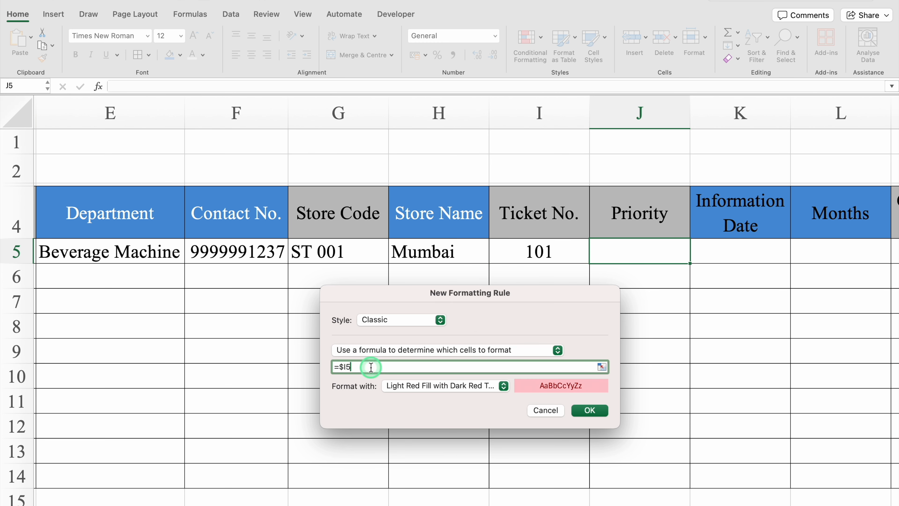
text(<>)
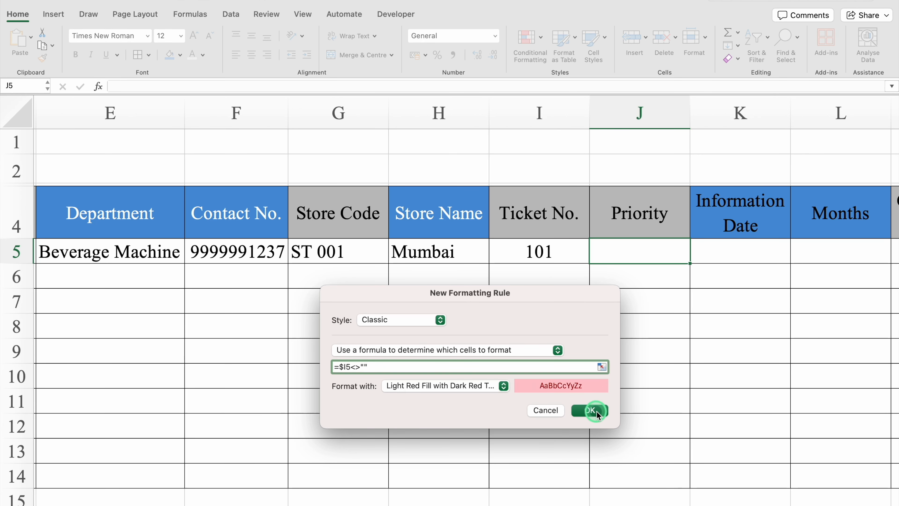
click(588, 411)
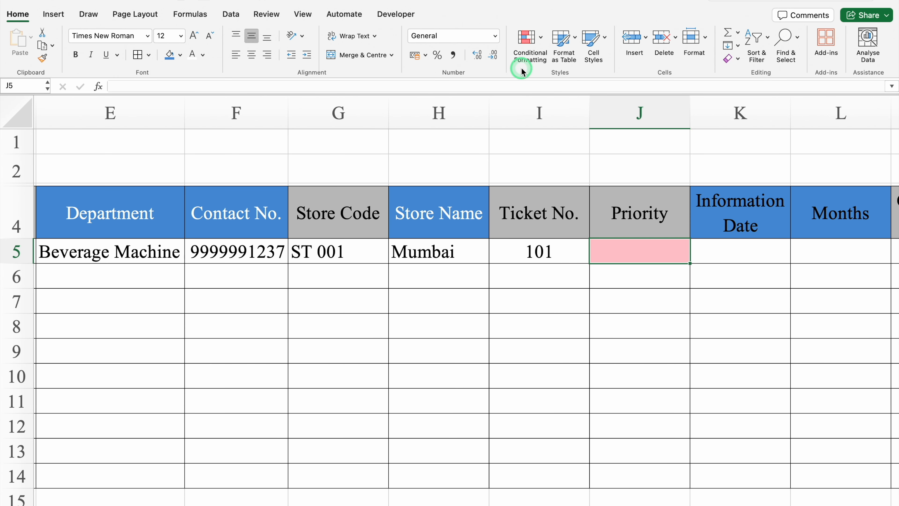
Add a second Classic conditional formatting rule to Priority cell J5 that uses a formula to determine which cells to format.
click(526, 39)
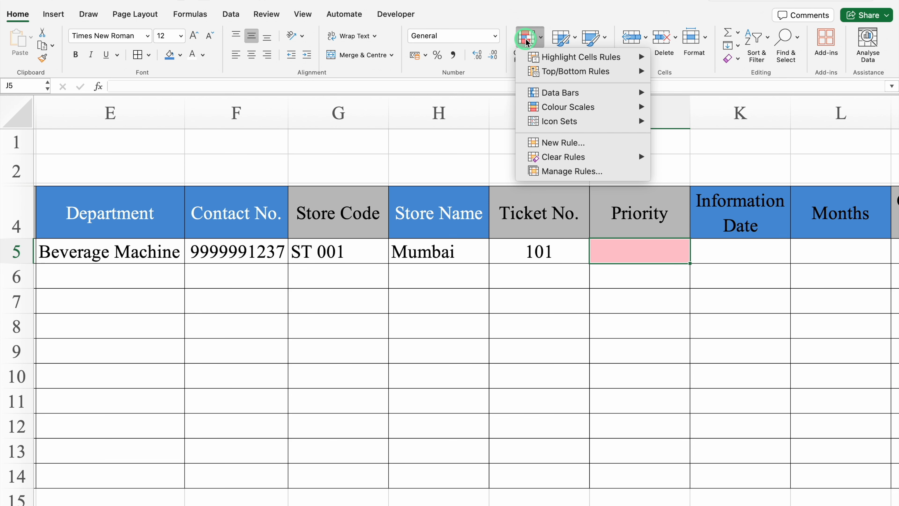
click(555, 143)
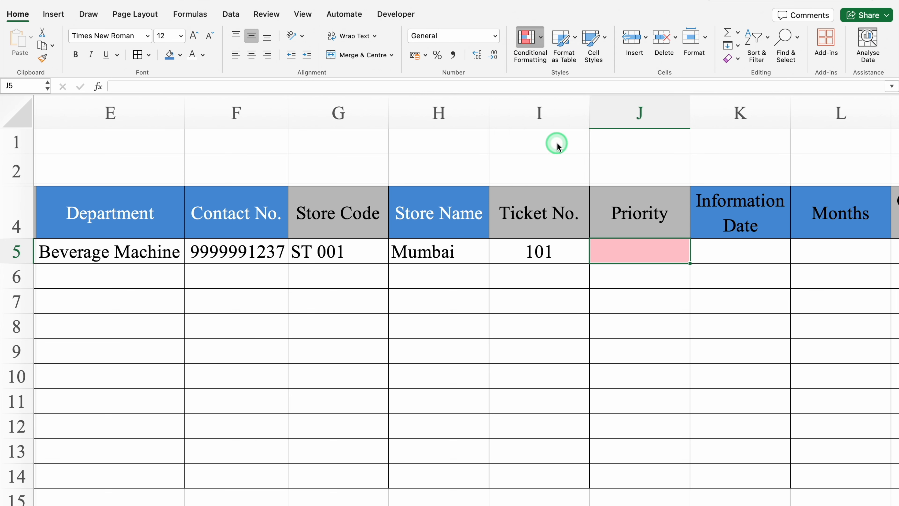
click(447, 117)
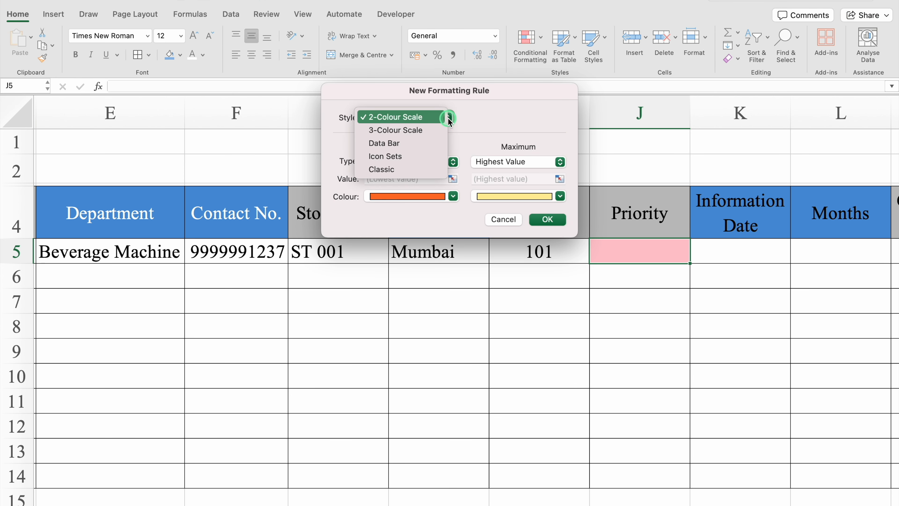
click(401, 169)
click(465, 146)
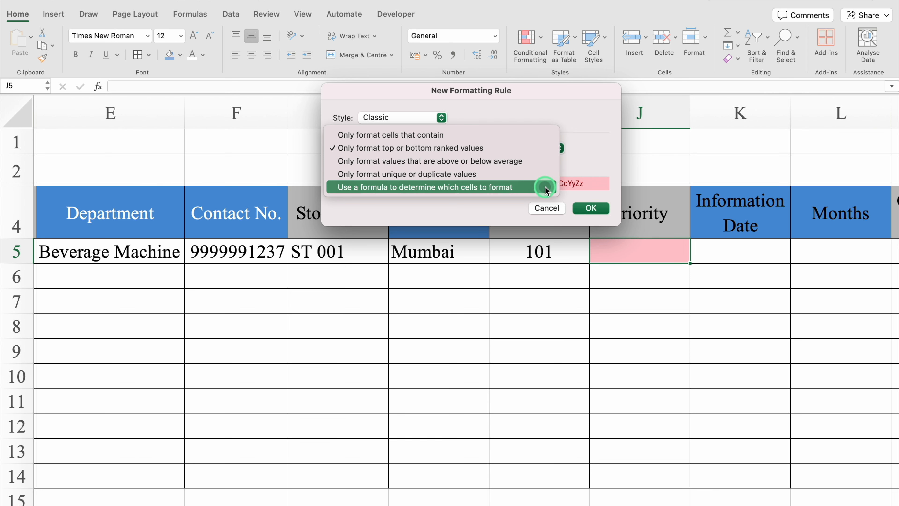
click(545, 188)
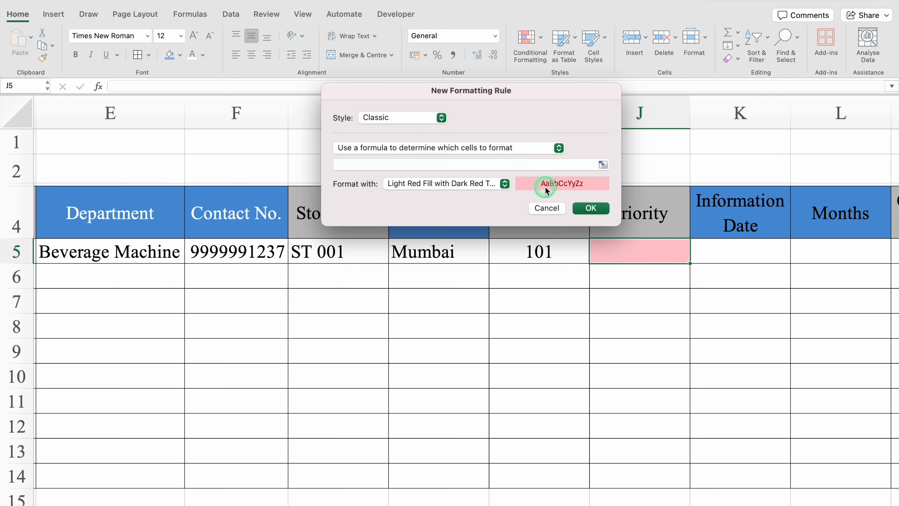
Enter =J5<>"" as the new rule's formula, using a relative reference to J5.
click(488, 165)
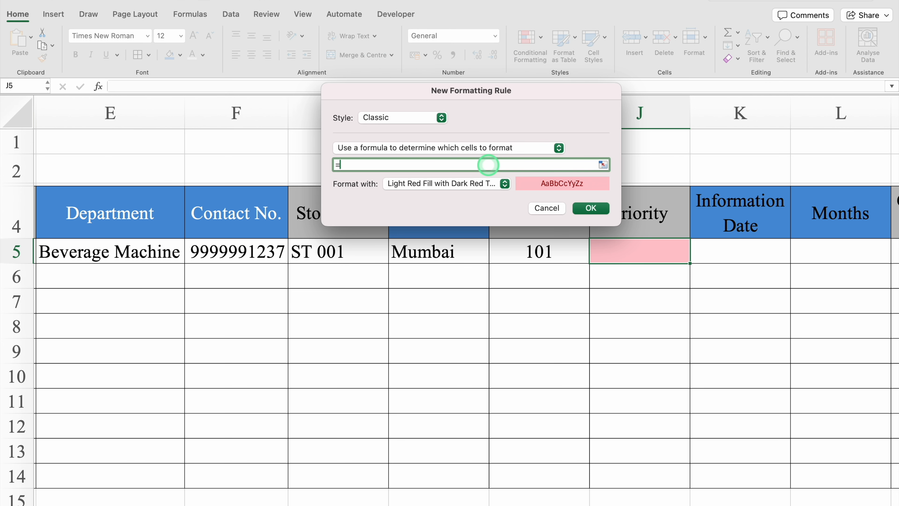
drag(493, 92, 486, 303)
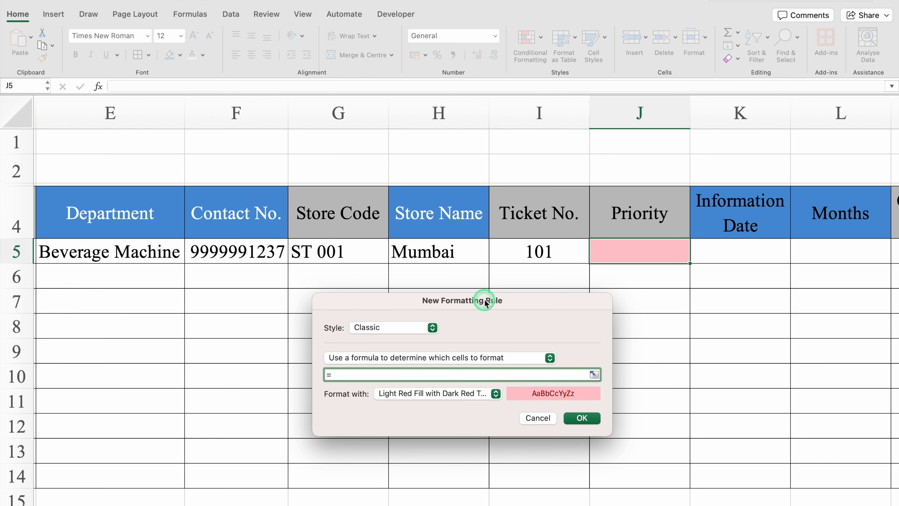
text(=)
click(623, 250)
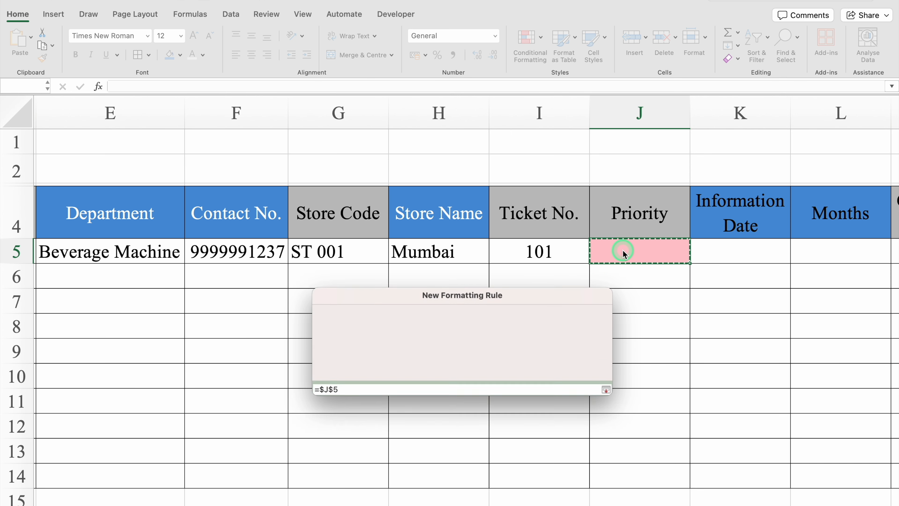
click(346, 376)
key(BackSpace)
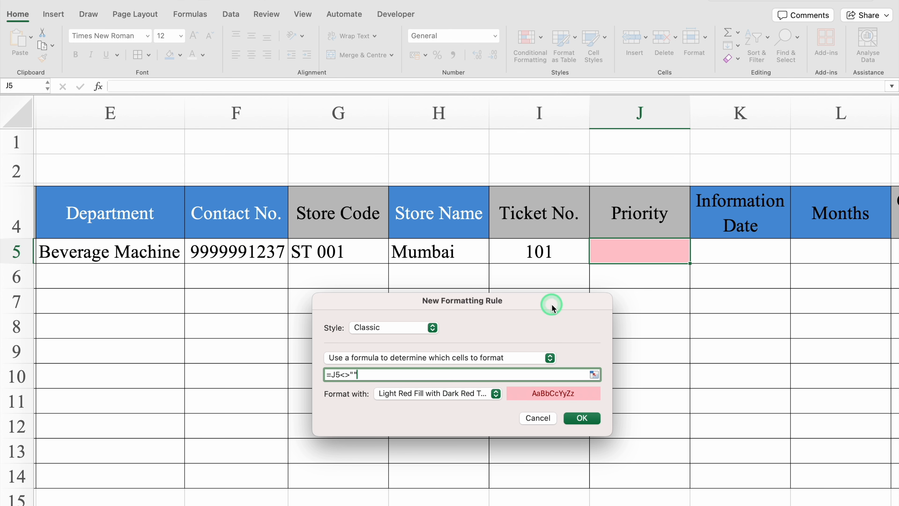
Choose a customised format for the J5 rule and set its background colour to No Colour.
drag(551, 305, 522, 173)
click(467, 262)
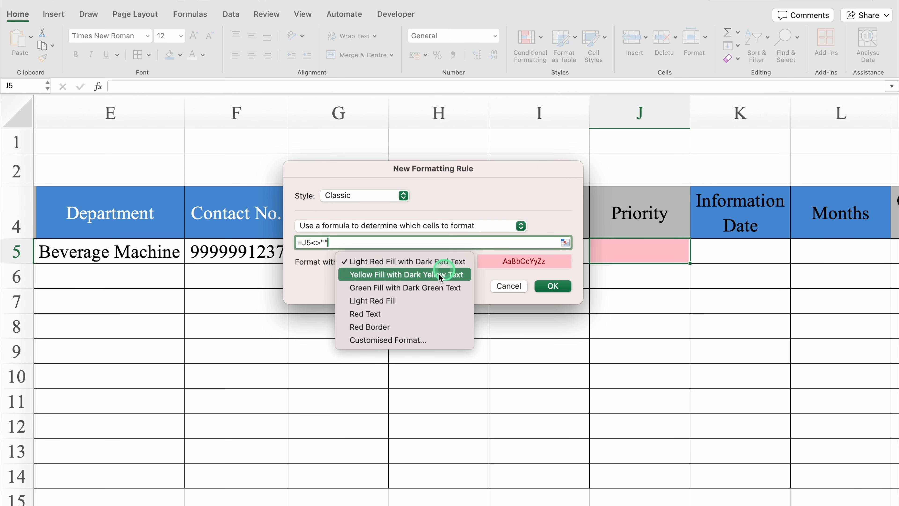
click(414, 340)
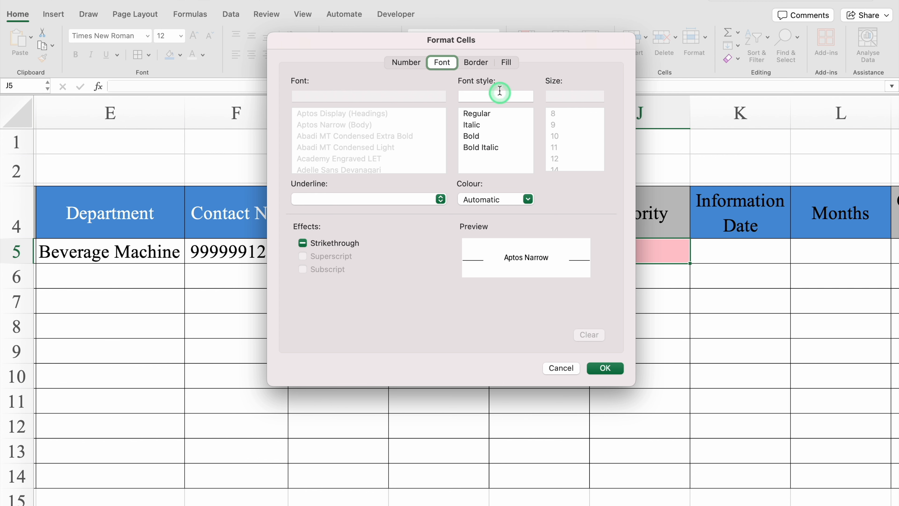
click(507, 62)
click(414, 107)
click(376, 134)
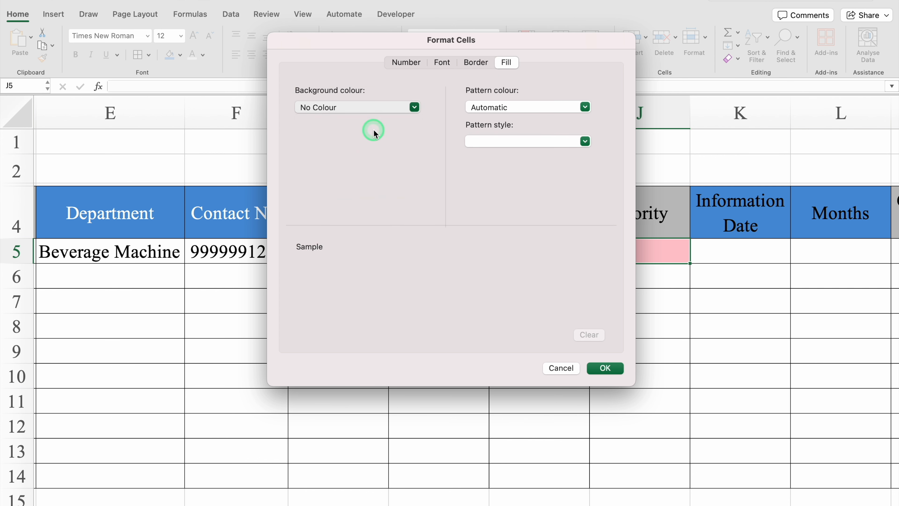
Set the customised format's font colour to black and apply the =J5<>"" rule to J5.
click(442, 62)
click(527, 199)
click(480, 253)
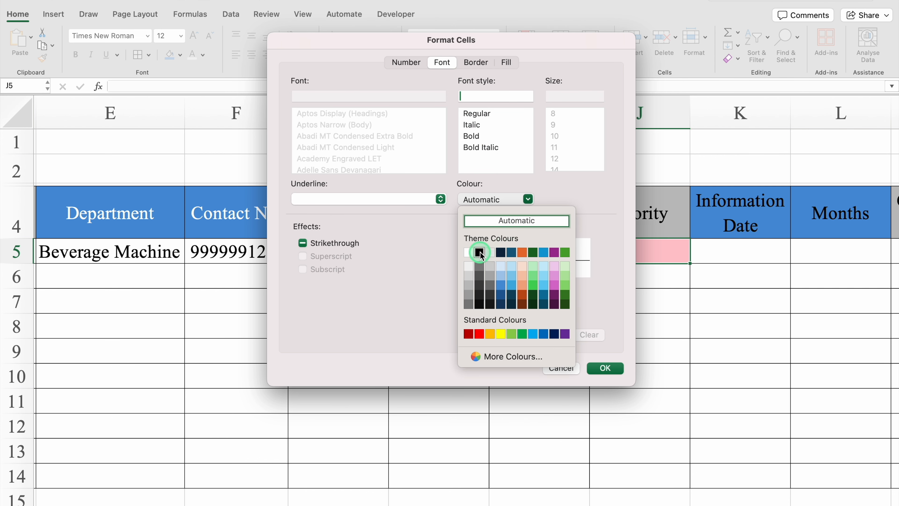
click(604, 367)
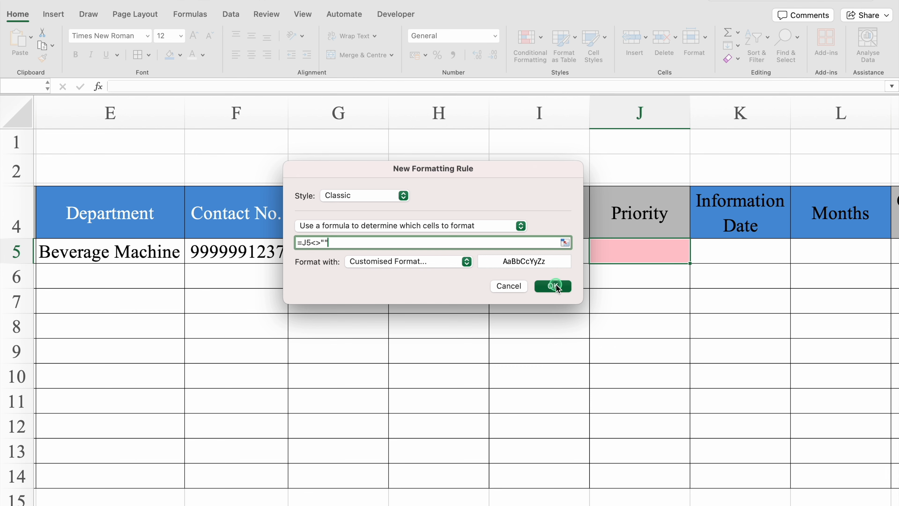
click(553, 286)
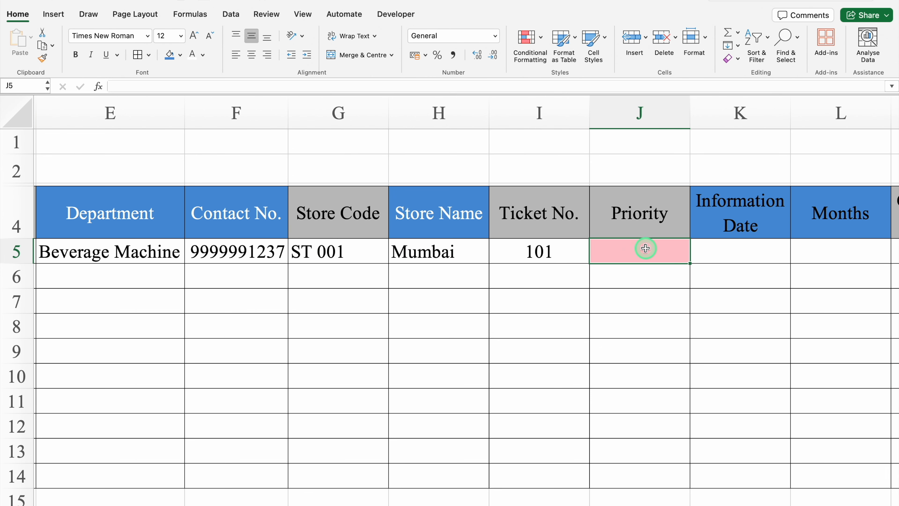
Fill J5 down to J14 to extend its conditional formatting, and set data validation for the range to allow a List.
drag(690, 263, 692, 486)
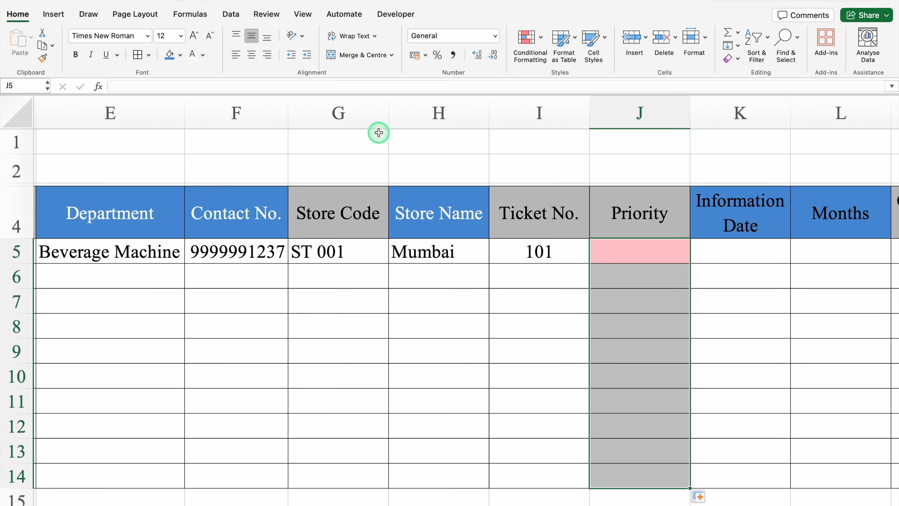
click(230, 13)
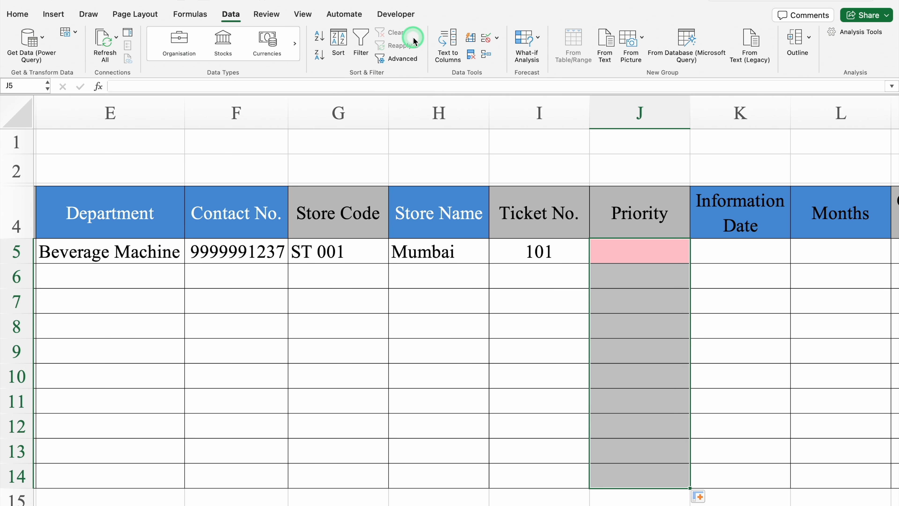
click(497, 37)
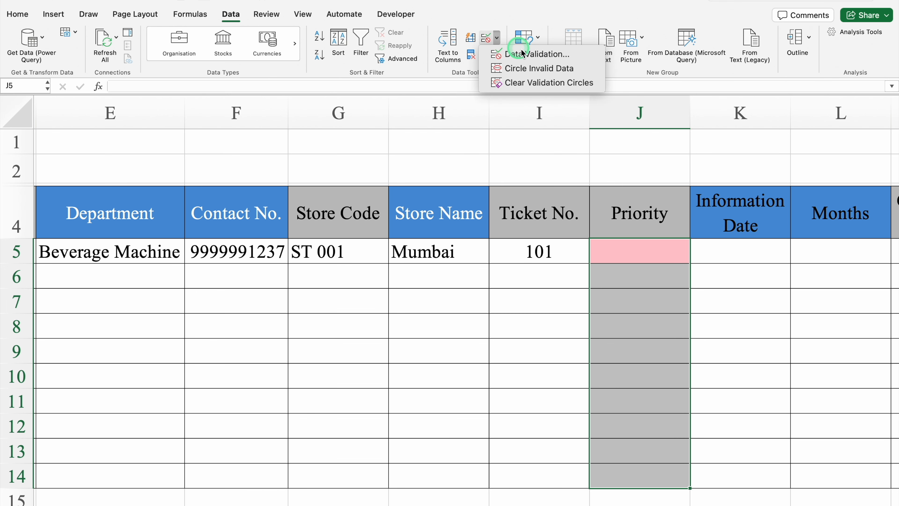
click(535, 58)
click(446, 140)
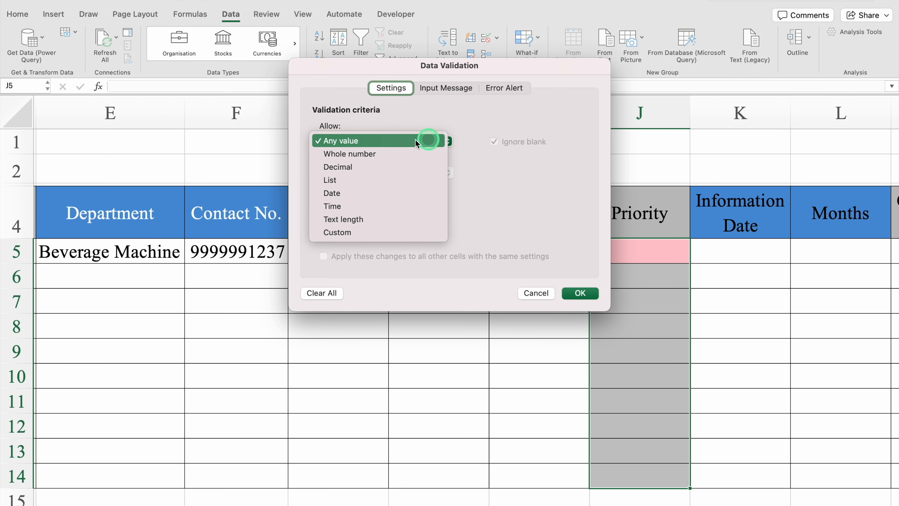
click(346, 181)
Set the validation source to the priorities on the Settings sheet, =Settings!$I$3:$I$6, and apply it to J5:J14.
click(361, 203)
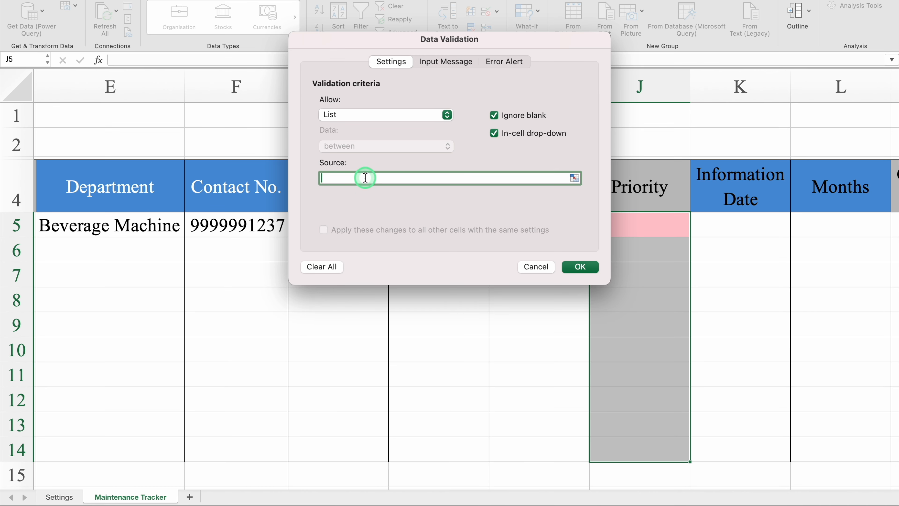
click(196, 355)
click(61, 496)
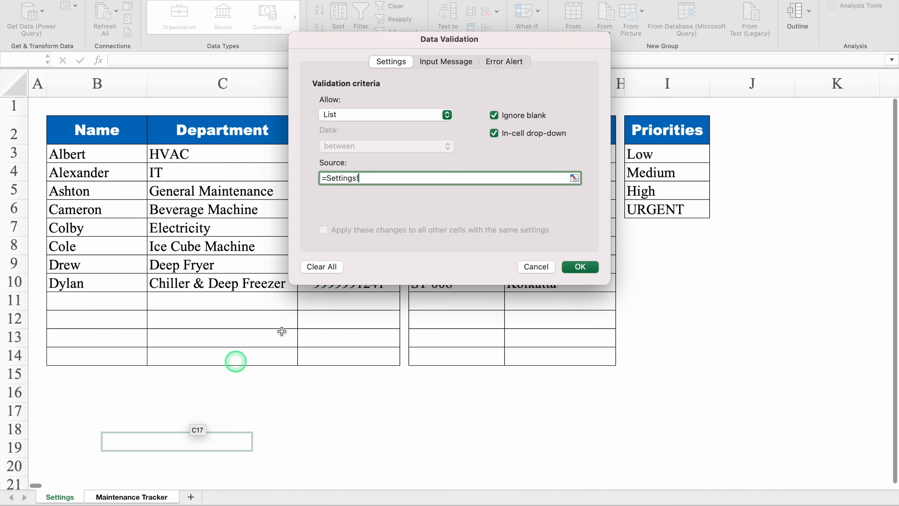
drag(573, 44, 413, 49)
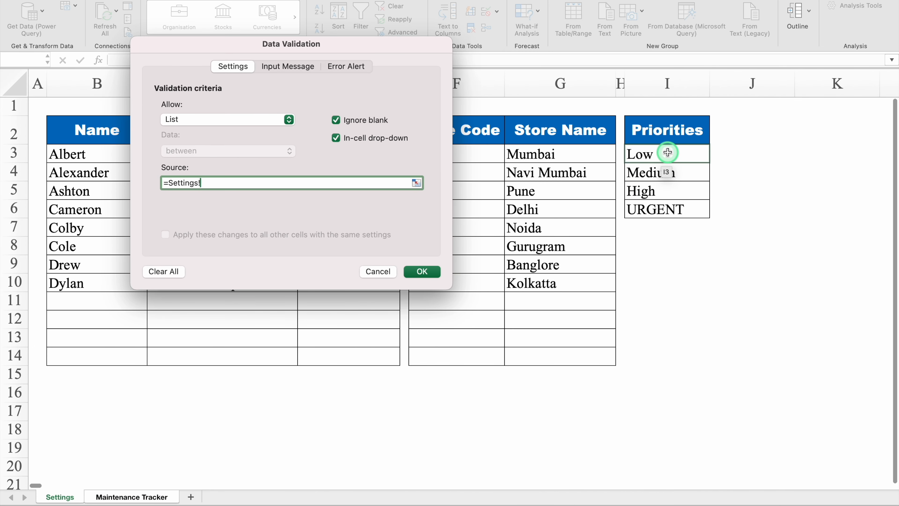
drag(667, 152, 679, 211)
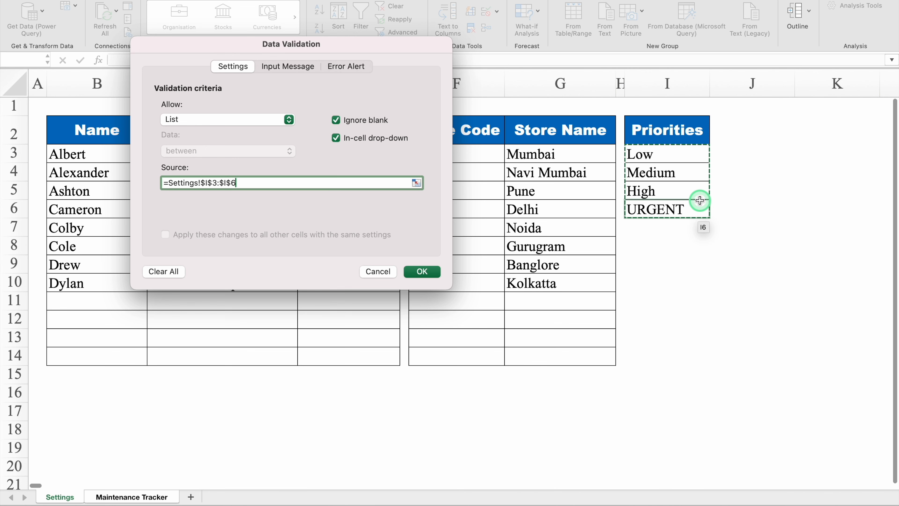
click(422, 272)
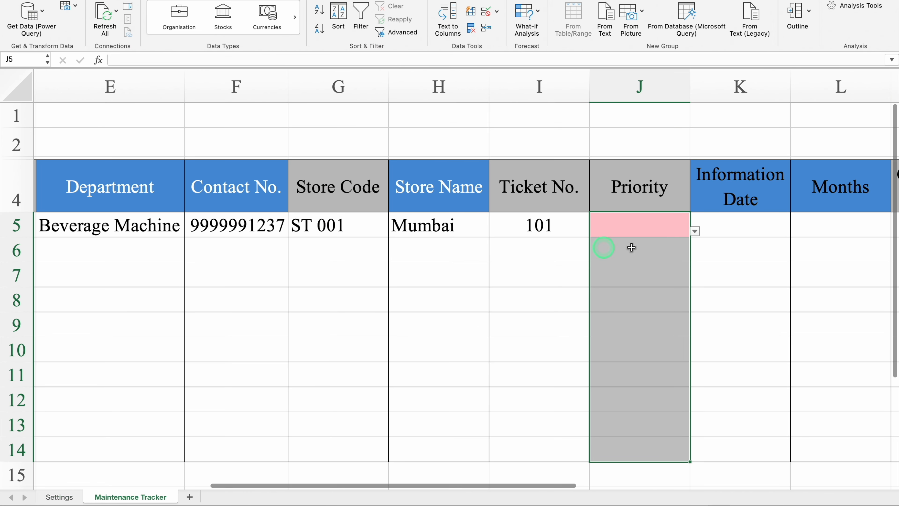
Choose Low from the drop-down list in Priority cell J5 and move on to Information Date cell K5.
click(695, 232)
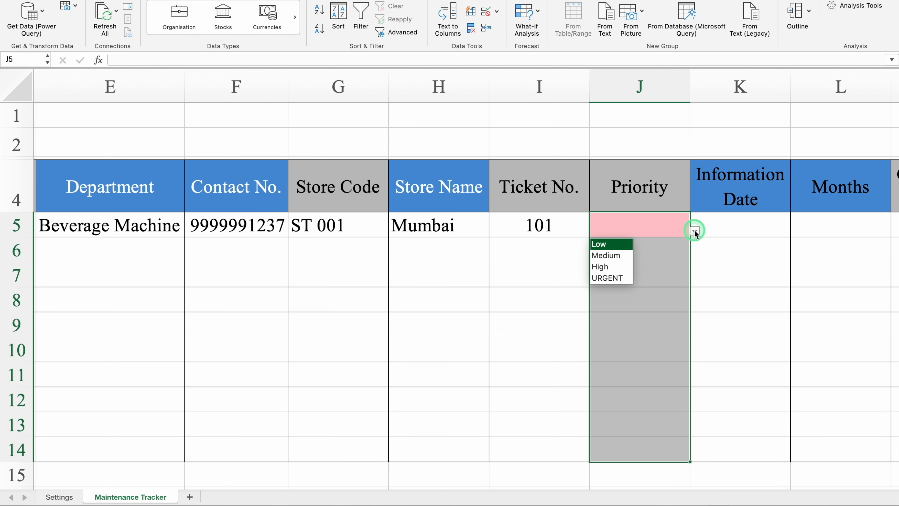
click(620, 245)
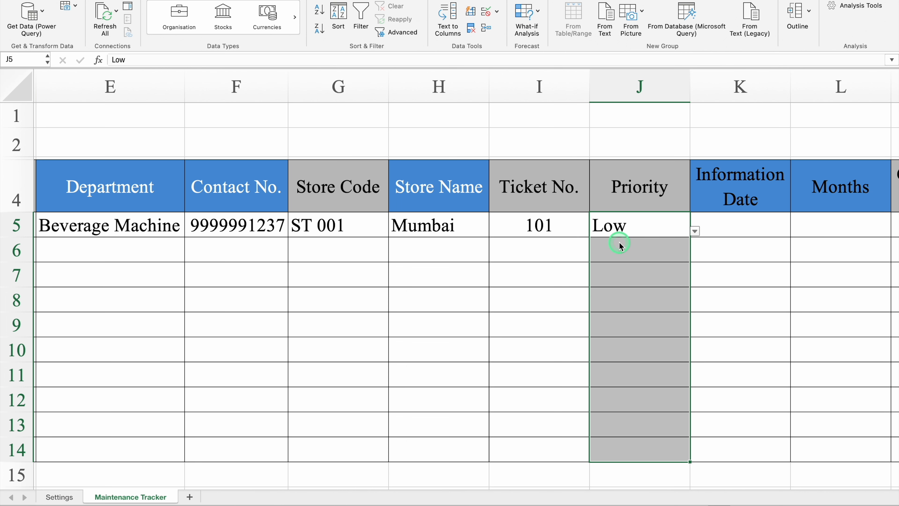
click(660, 232)
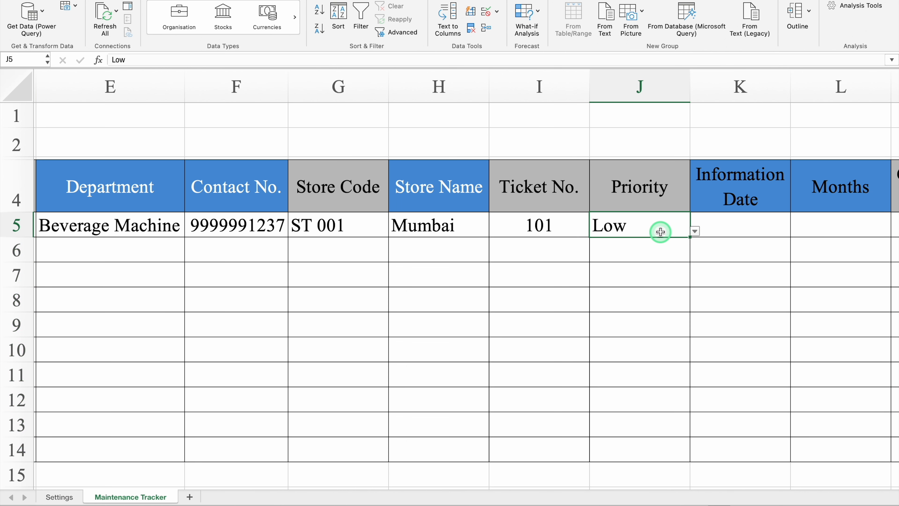
key(Tab)
Enable iterative calculation in the application's calculation preferences, with the maximum iterations set to 100.
scroll(660, 232, right, 5)
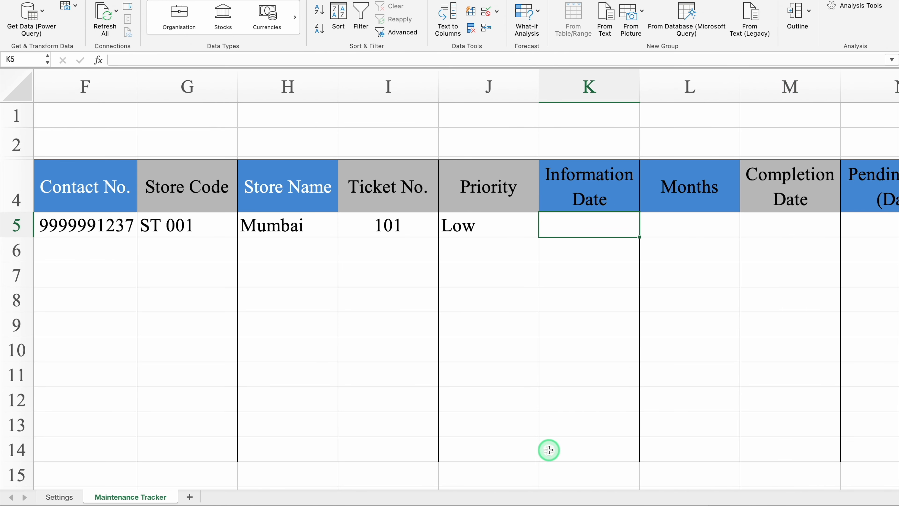
drag(567, 485, 608, 454)
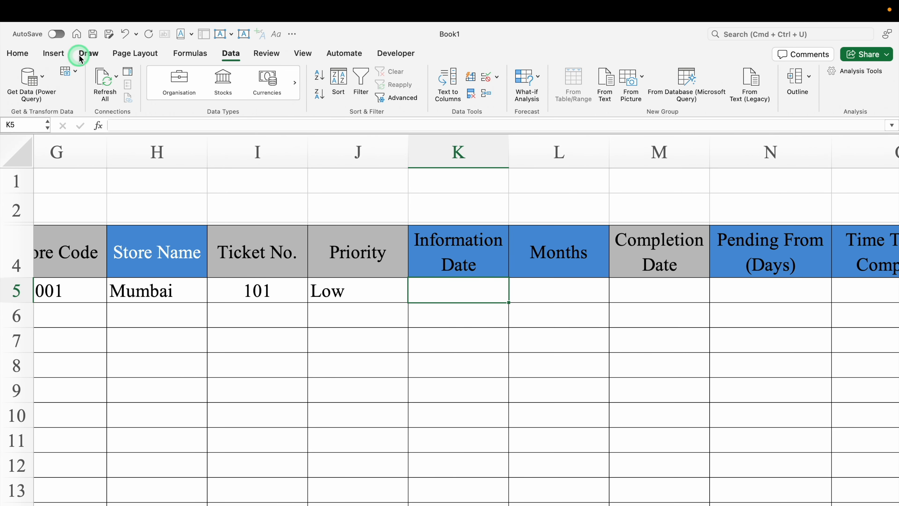
mouse_move(78, 7)
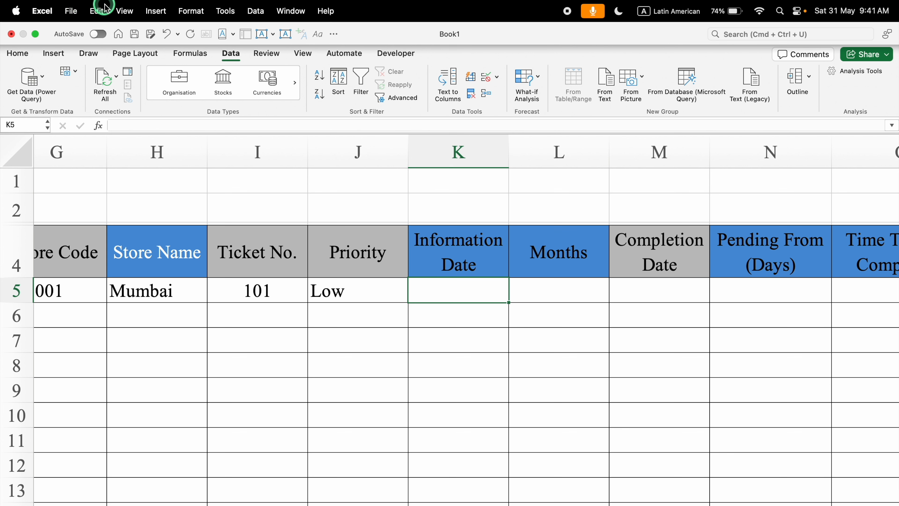
click(43, 11)
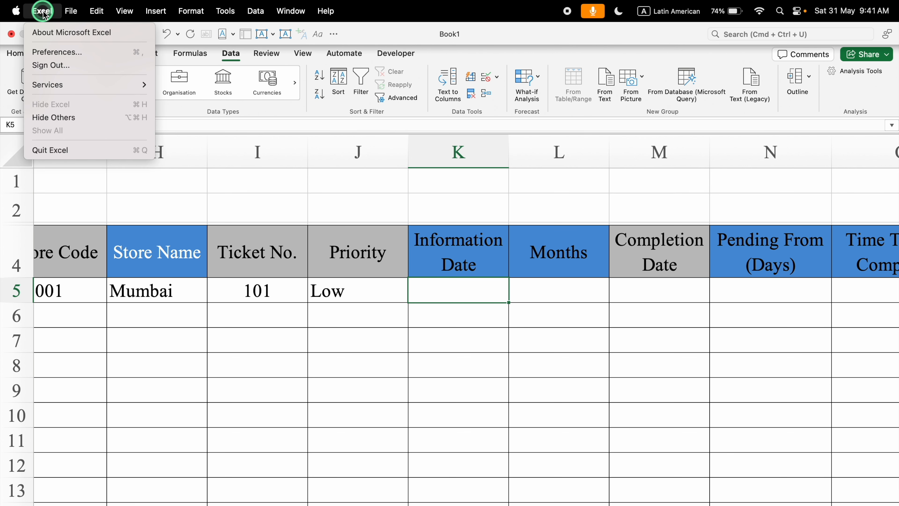
click(65, 54)
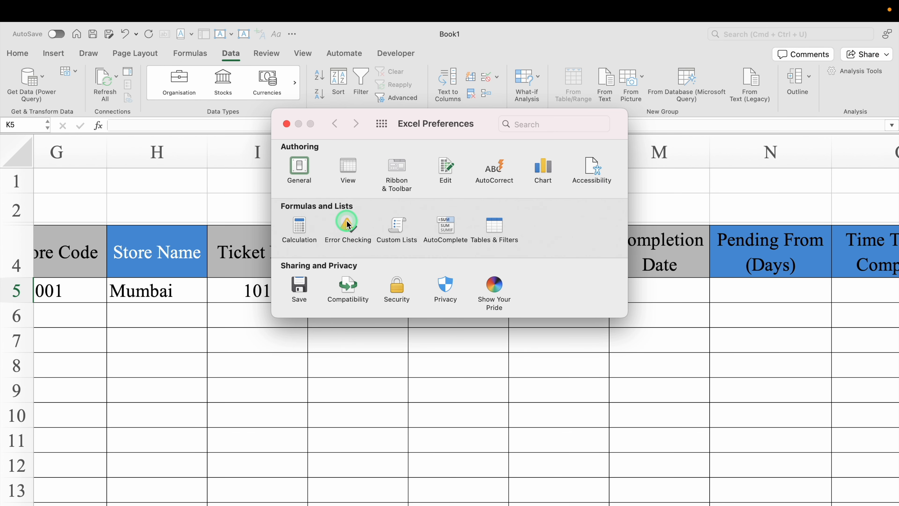
click(299, 226)
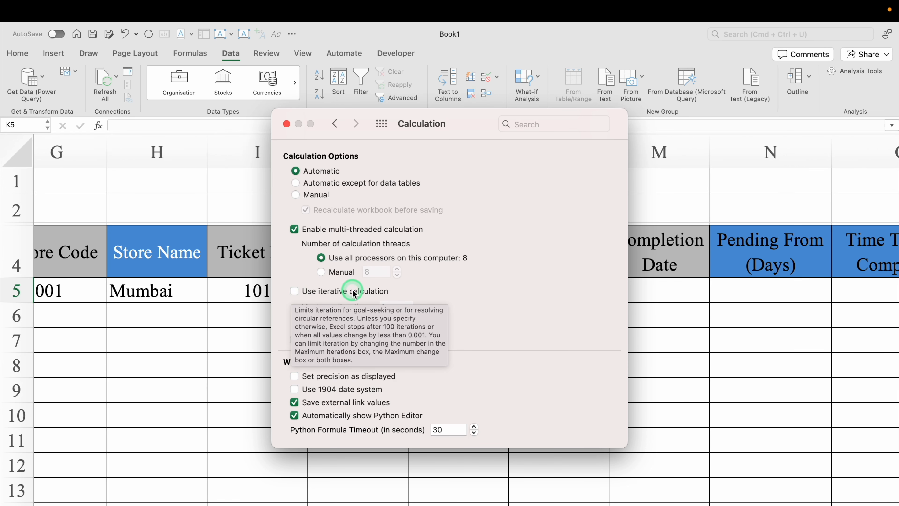
click(294, 290)
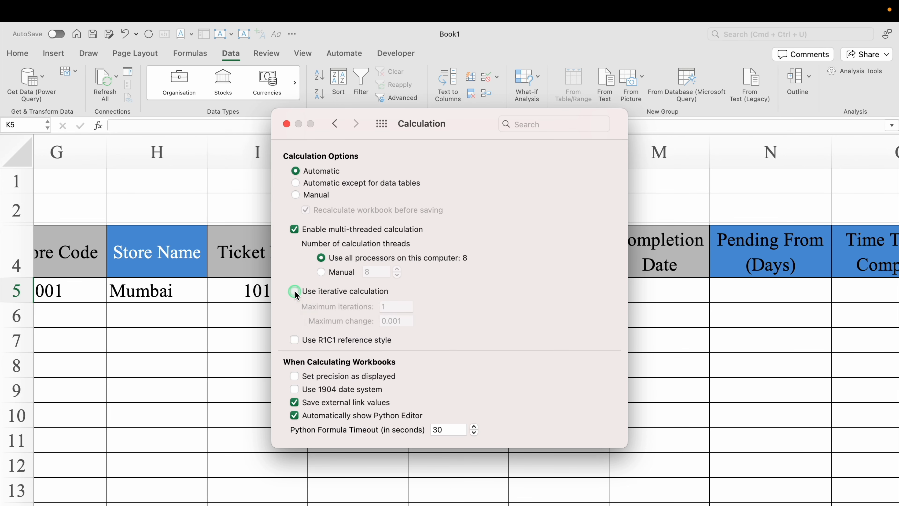
click(398, 307)
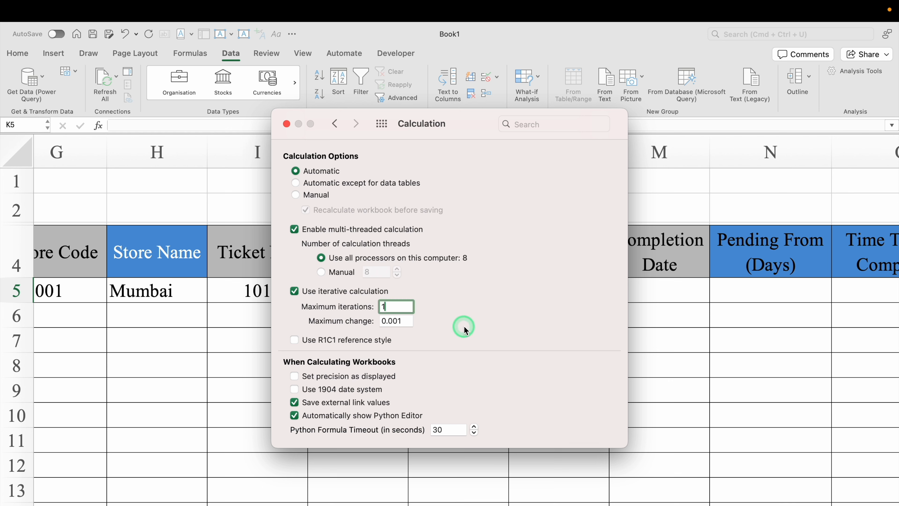
text(100)
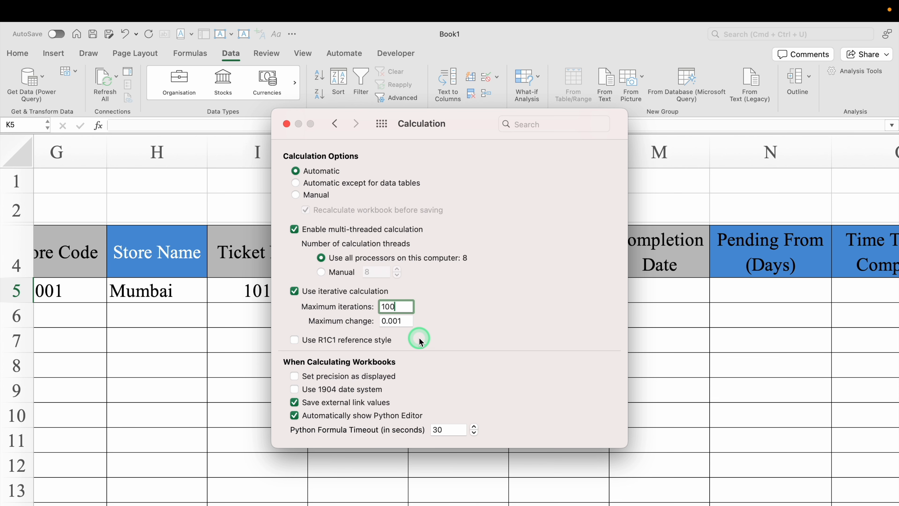
click(287, 123)
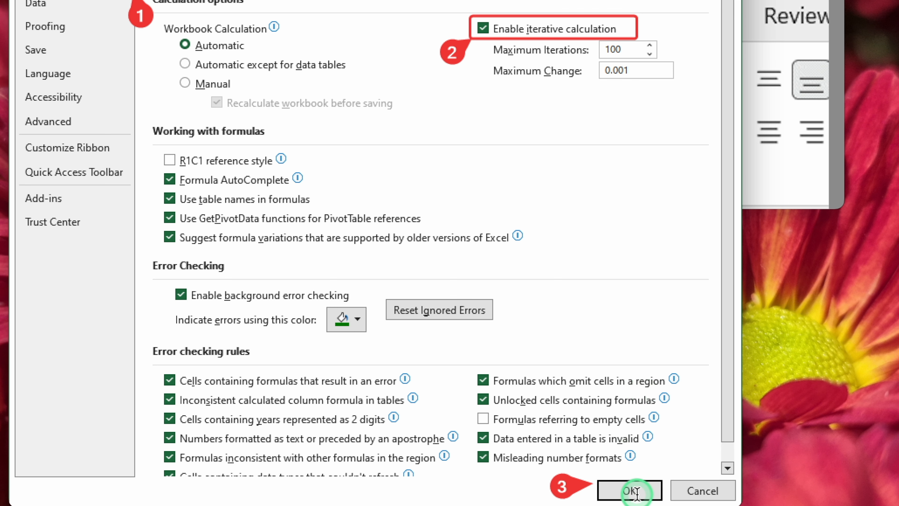
click(629, 491)
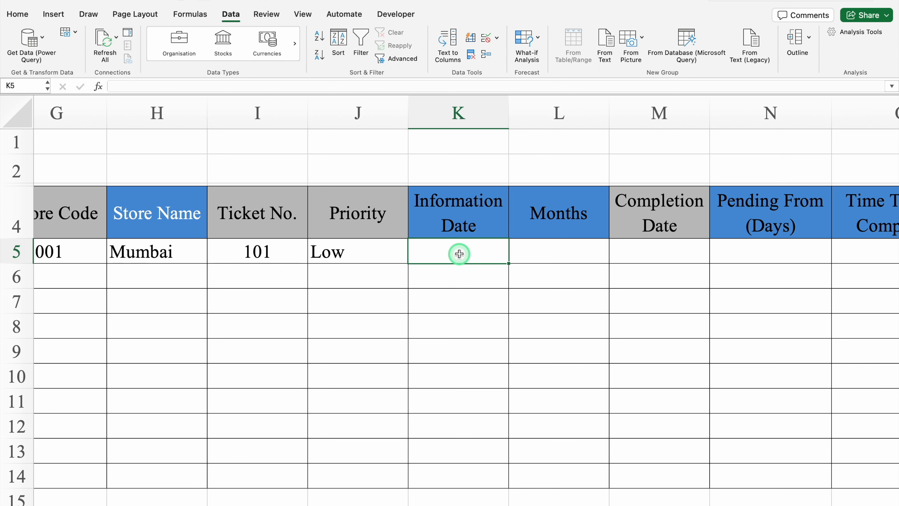
Apply white font colour to the header cells K4:L4 and N4:O4, from Information Date to Months and from Pending From (Days) onward.
drag(441, 207, 536, 211)
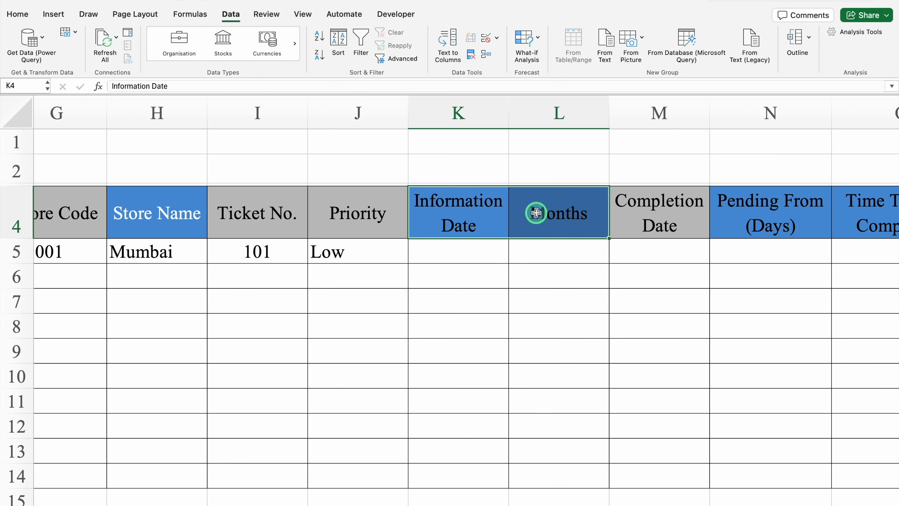
click(29, 20)
click(192, 55)
drag(792, 220, 843, 221)
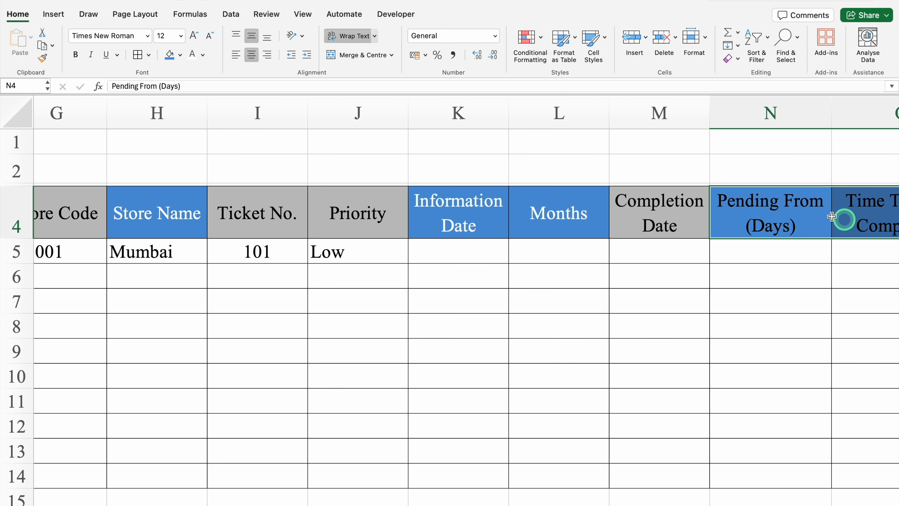
click(192, 54)
Enter the formula =NOW() in Information Date cell K5 and reselect the cell.
click(460, 251)
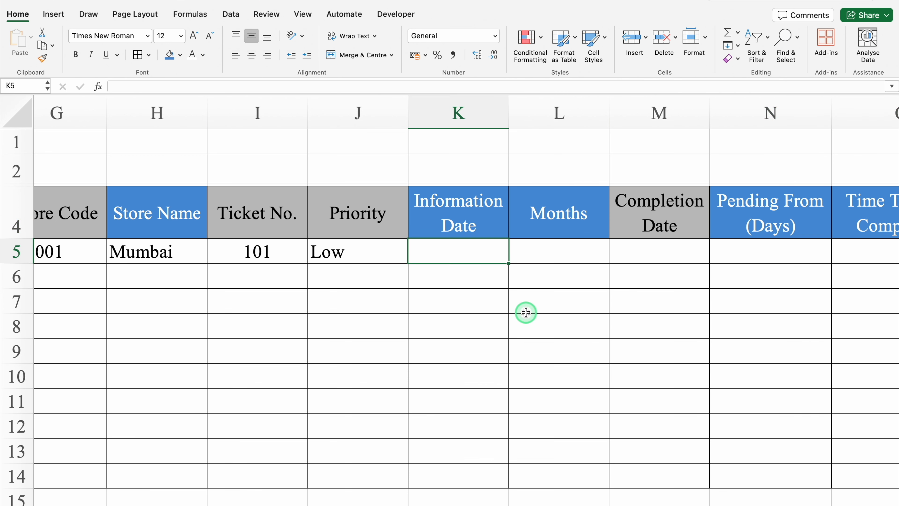
text(=NOW()
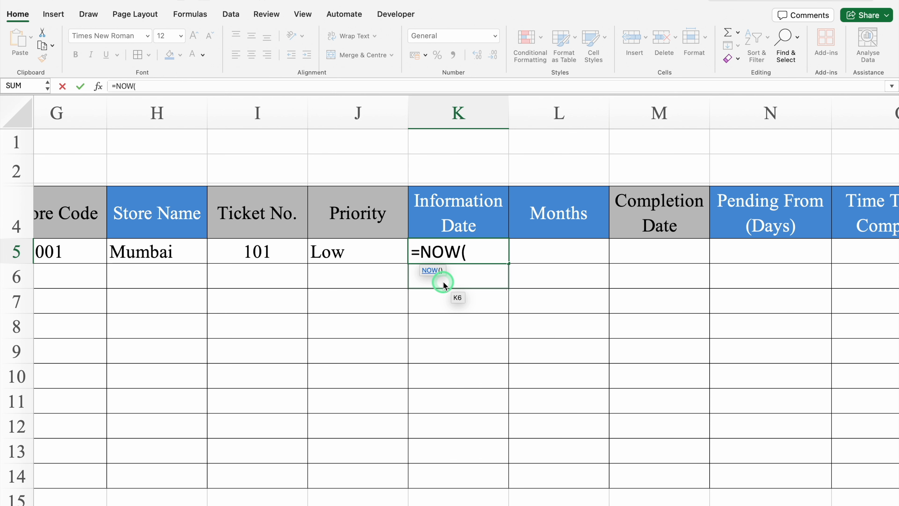
text())
key(Return)
key(Up)
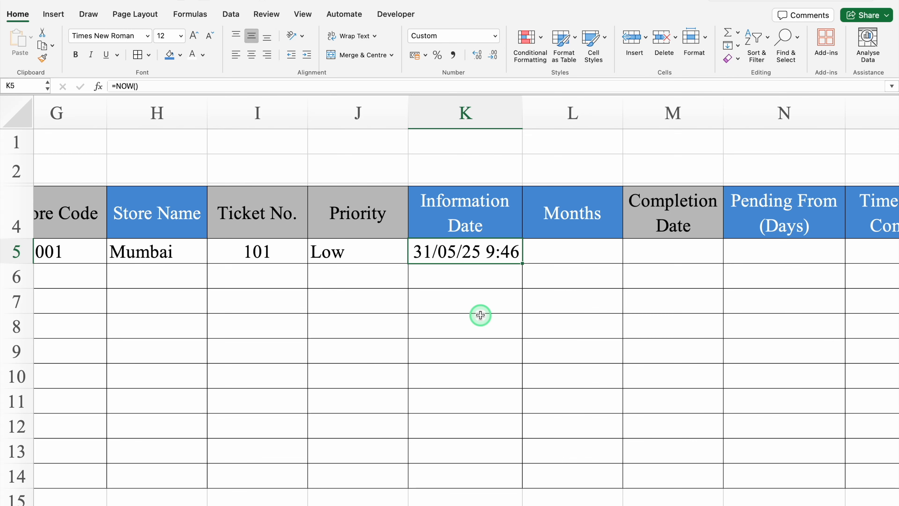
Format K5 as a Date of type 14-Mar-12 and centre it horizontally.
key(super+1)
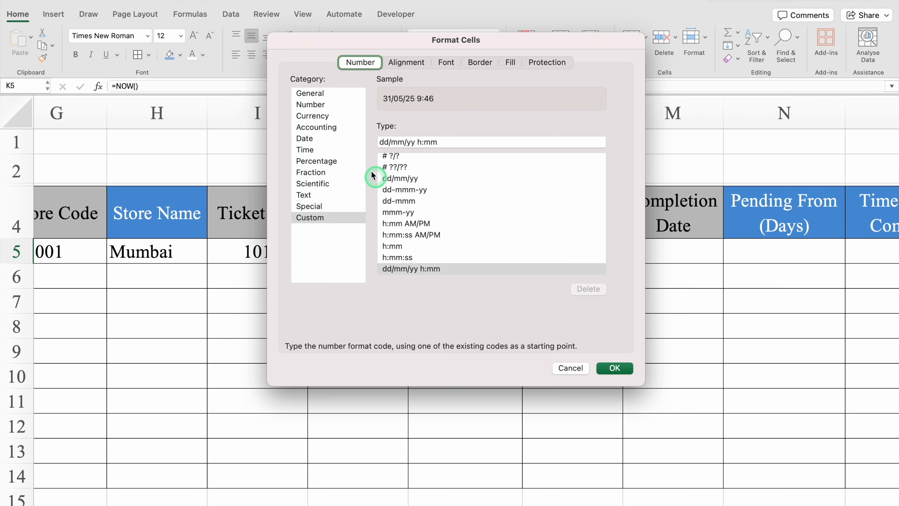
click(315, 139)
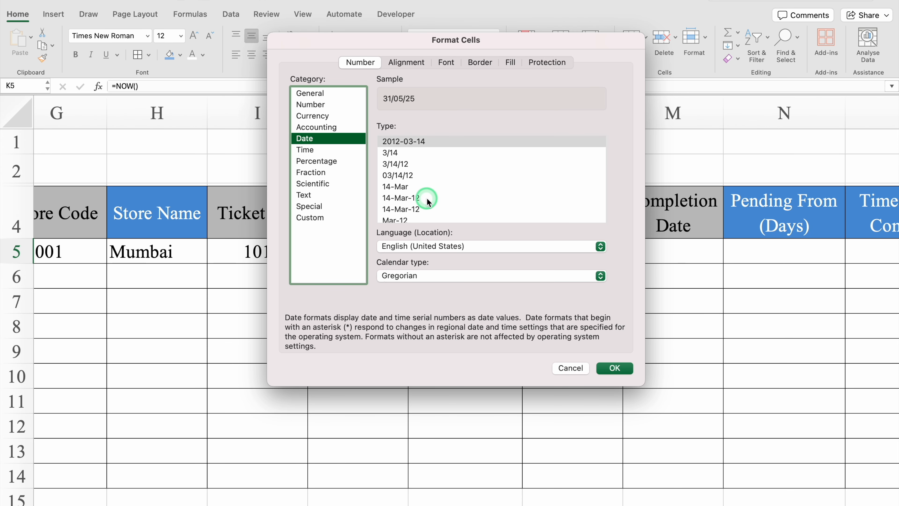
click(411, 198)
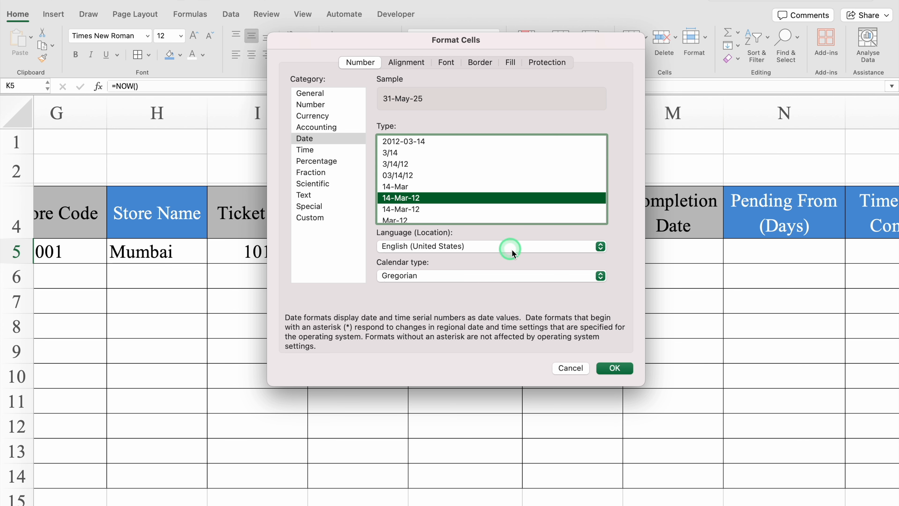
click(615, 368)
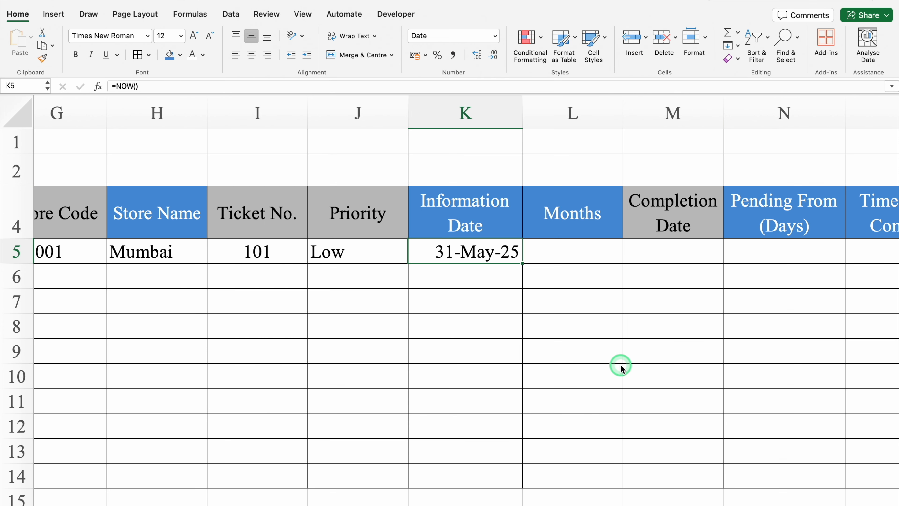
click(251, 56)
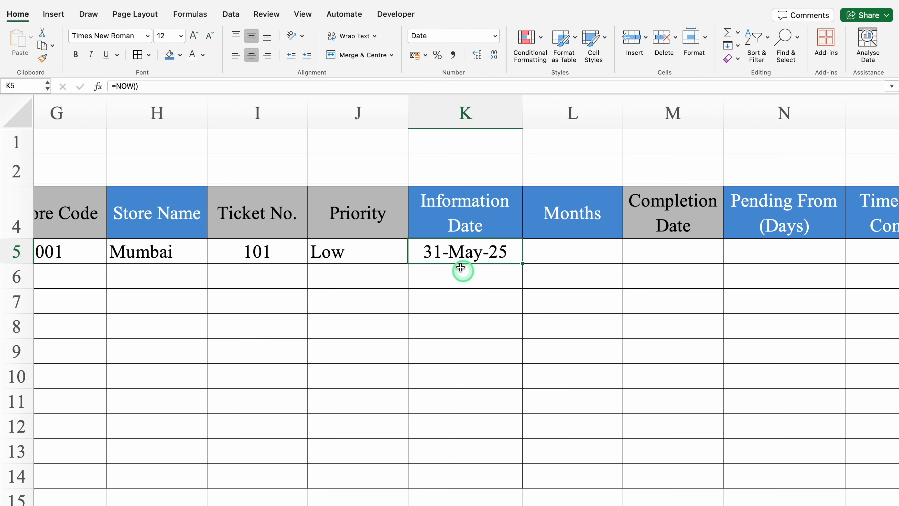
Expand the formula in K5 into the self-referencing timestamp =IF(K5="",NOW(),K5).
double_click(436, 251)
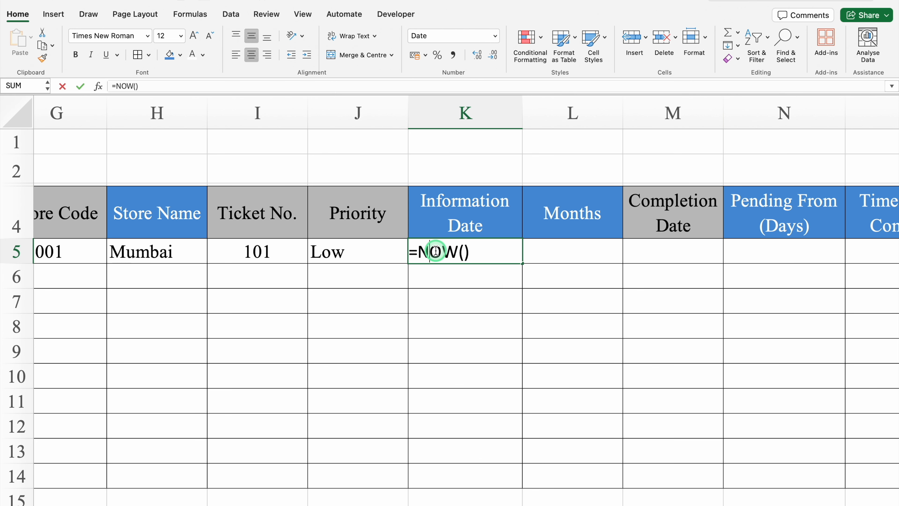
click(418, 251)
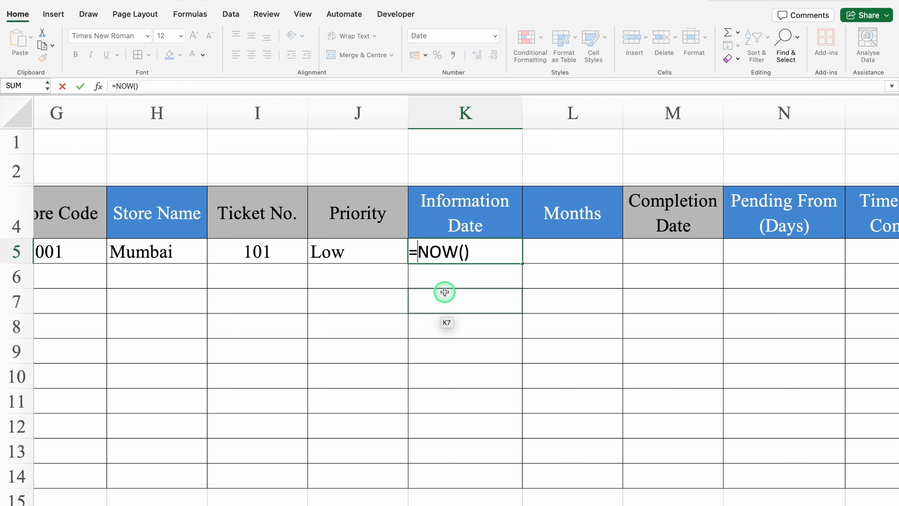
text(IF()
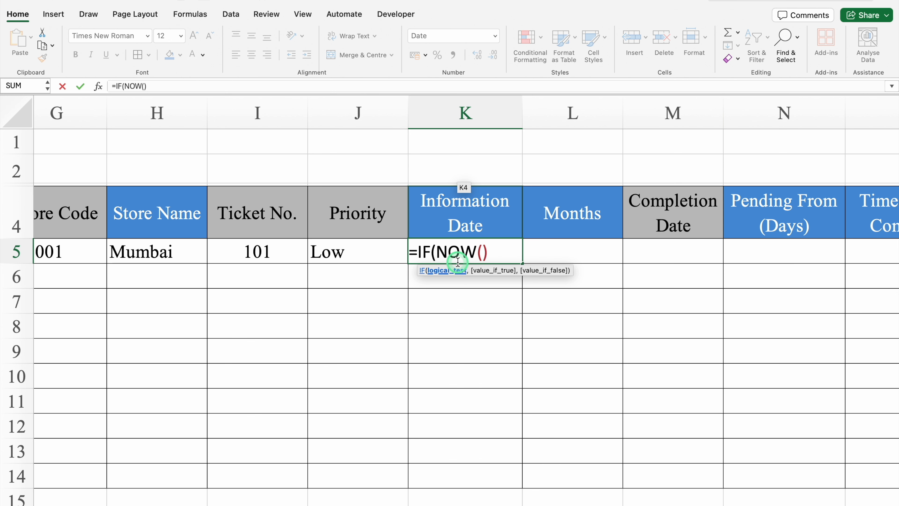
text(K5)
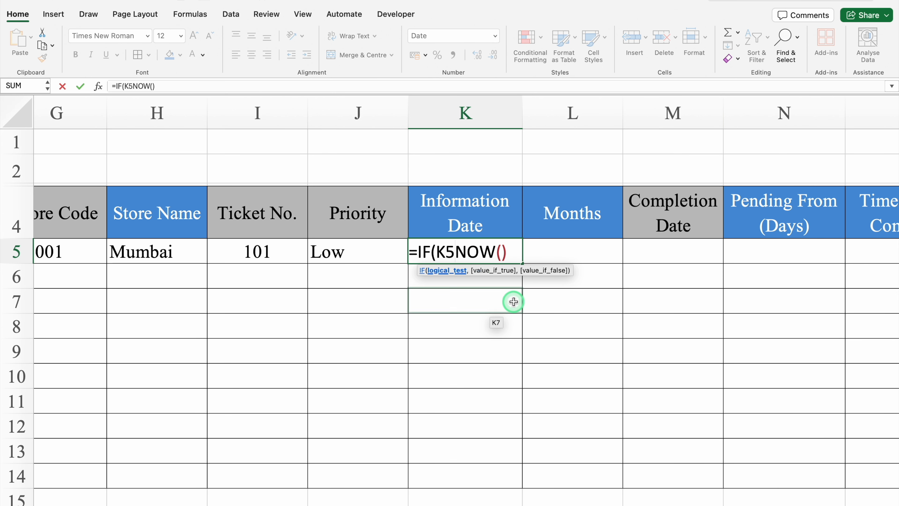
text(="")
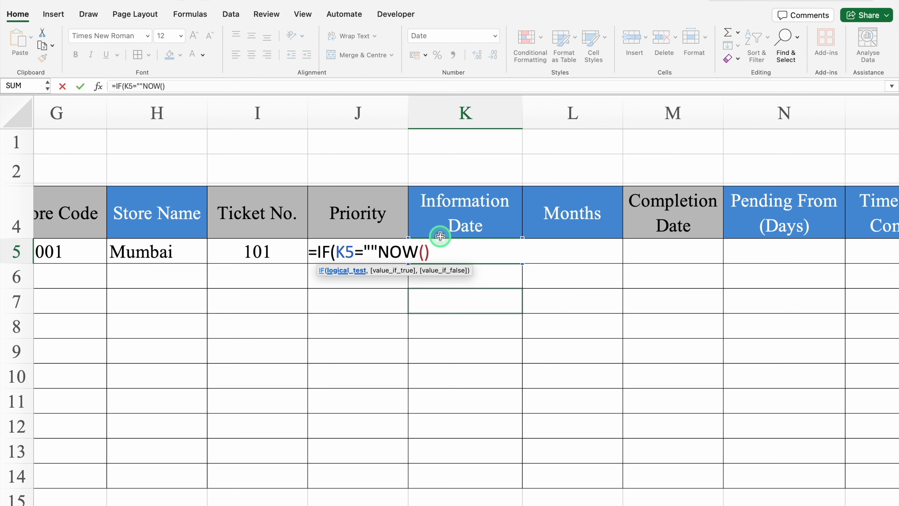
text(,)
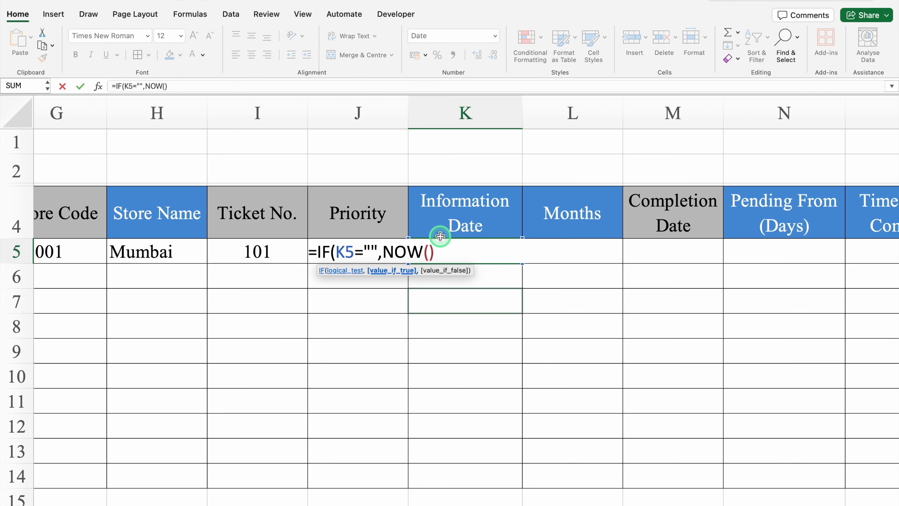
click(434, 250)
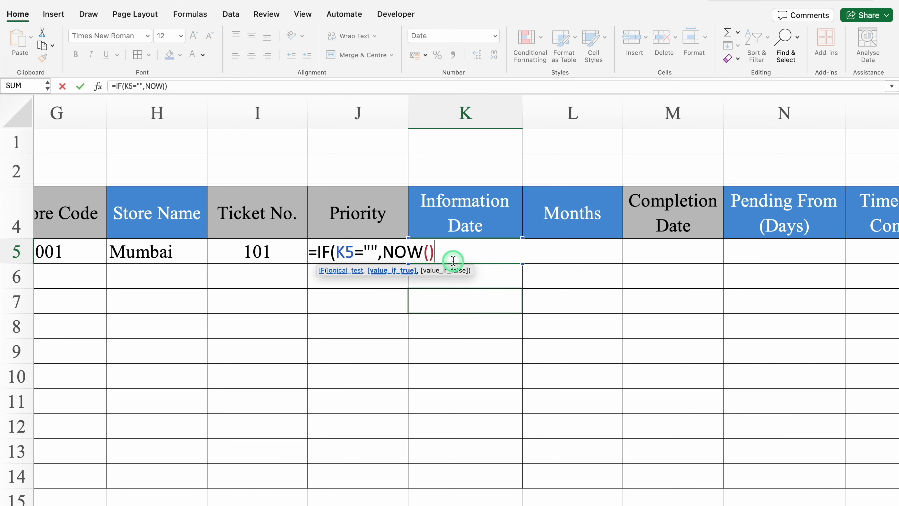
text(,)
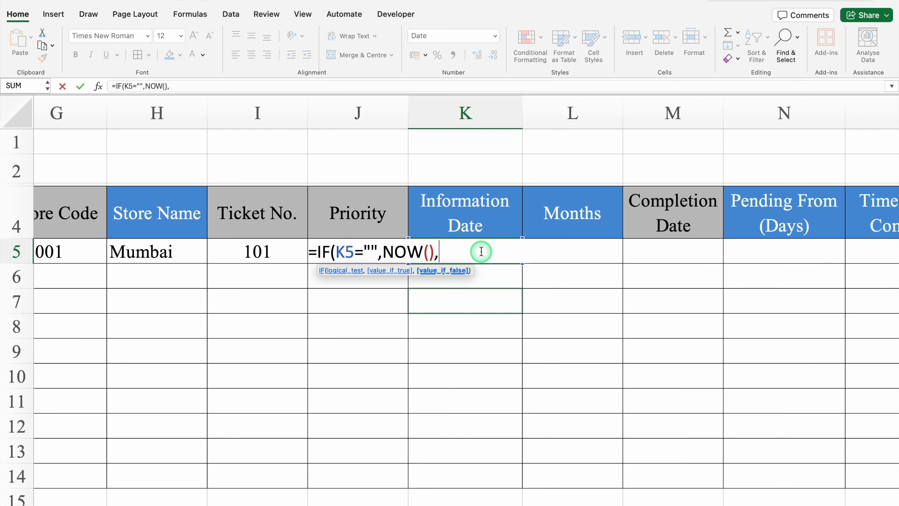
text(K5))
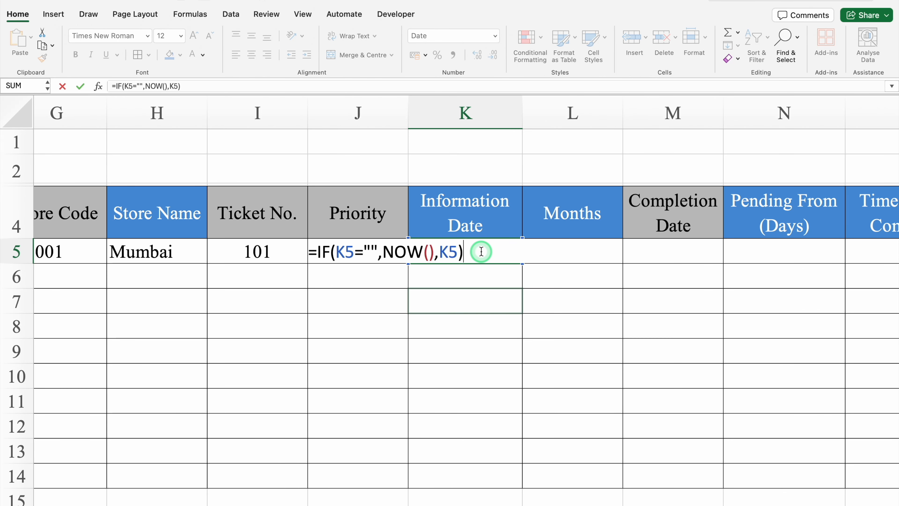
key(Return)
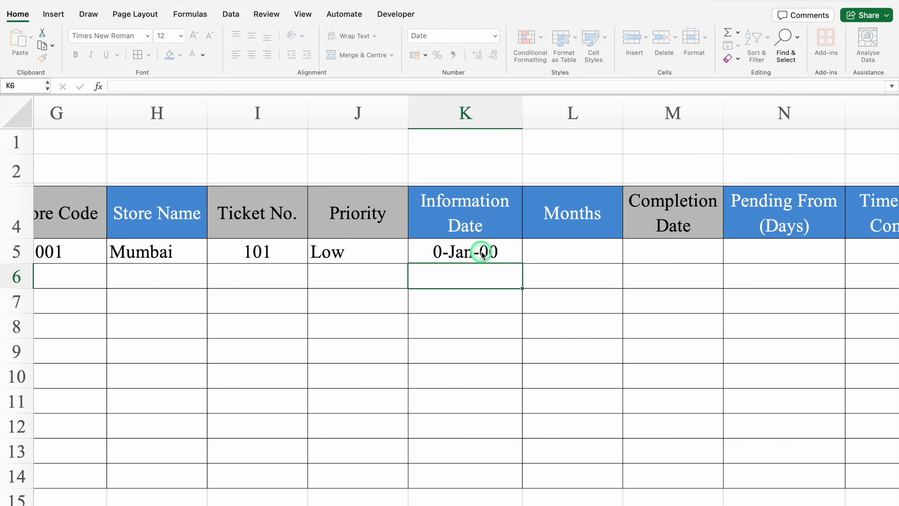
Nest the existing K5 timestamp formula inside an outer IF whose logical test is C5<>"".
click(483, 255)
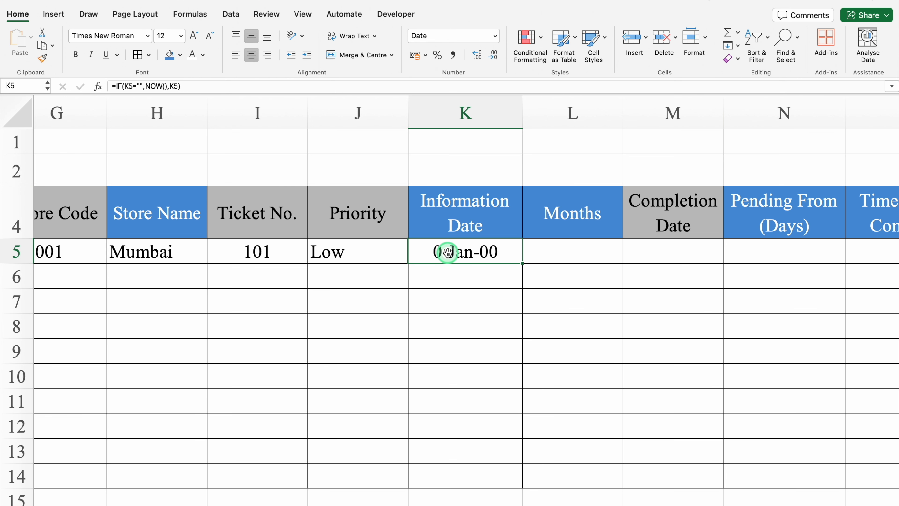
double_click(438, 252)
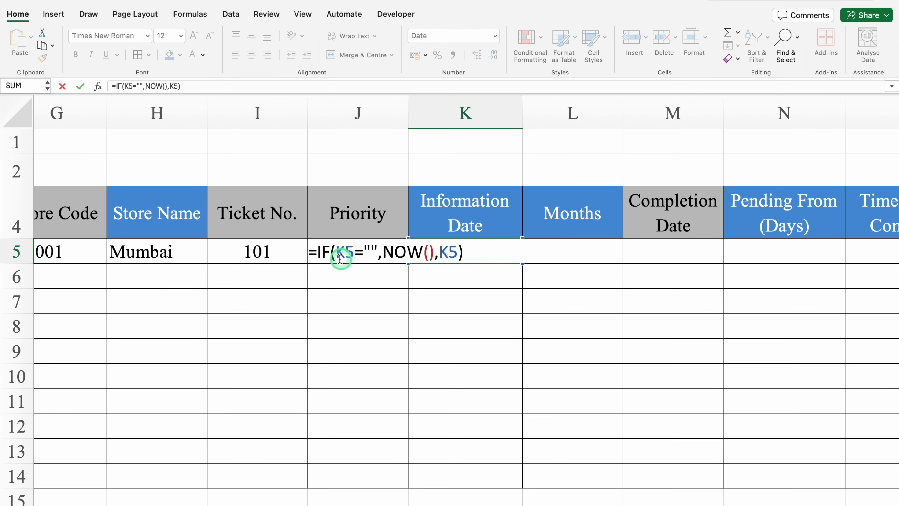
click(318, 252)
text(IF)
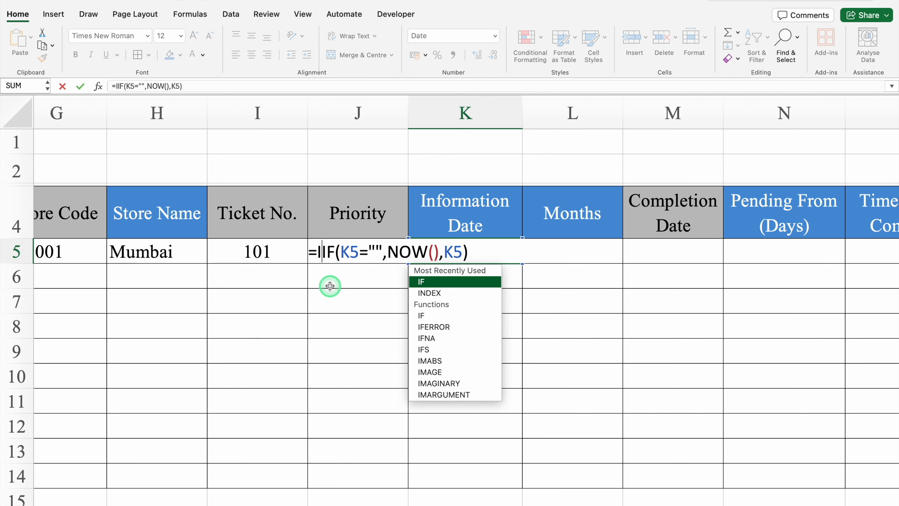
double_click(451, 282)
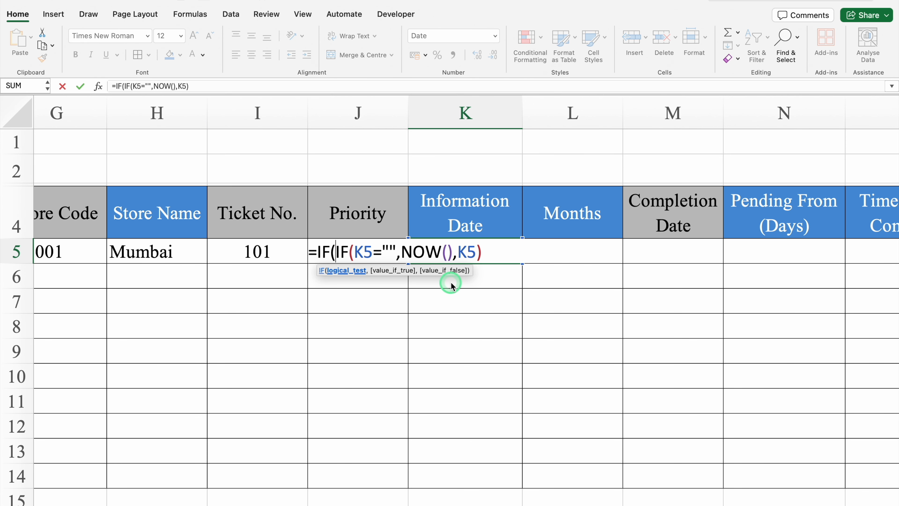
scroll(451, 286, left, 10)
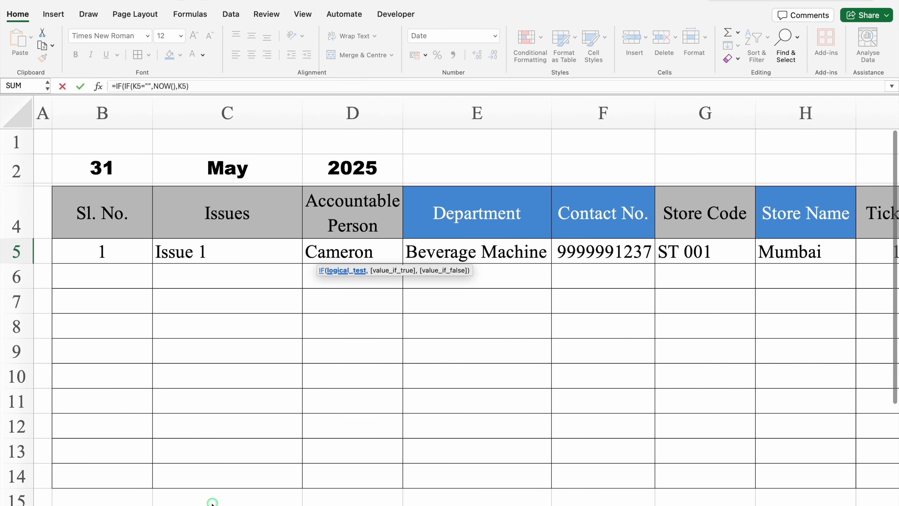
click(265, 251)
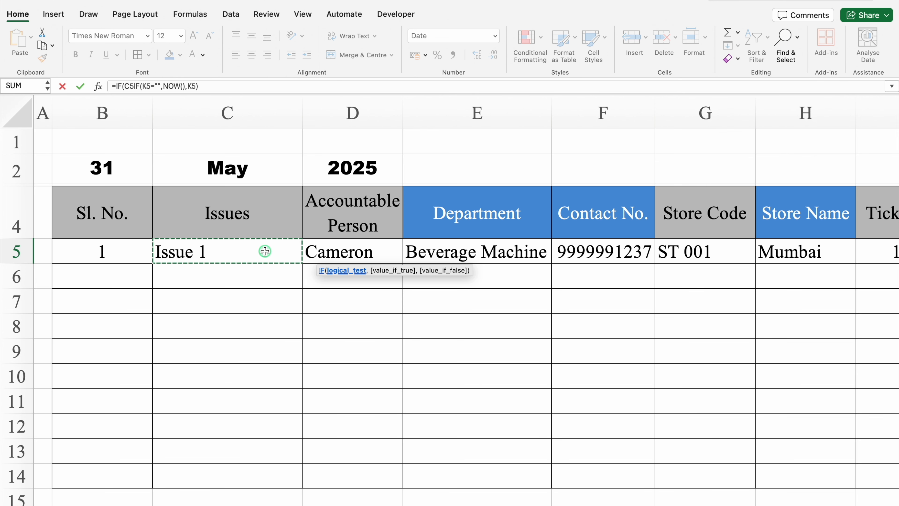
scroll(546, 502, right, 8)
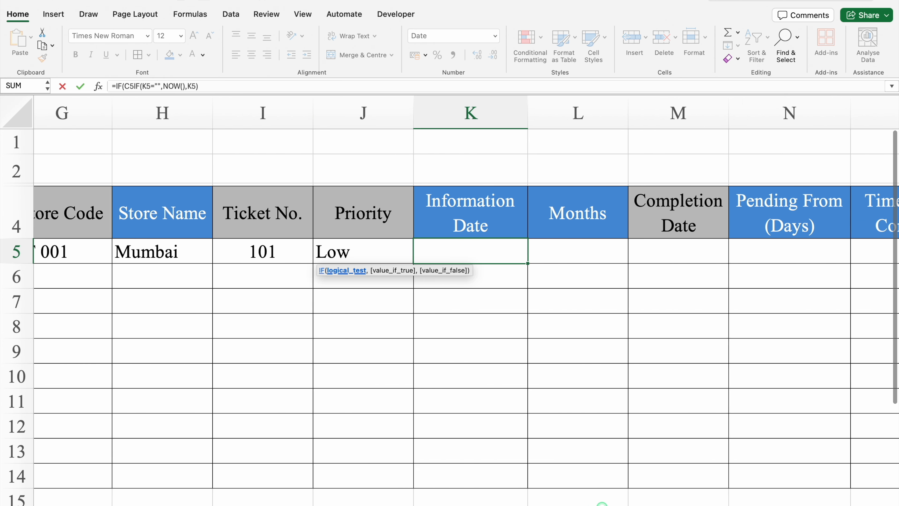
scroll(583, 460, right, 2)
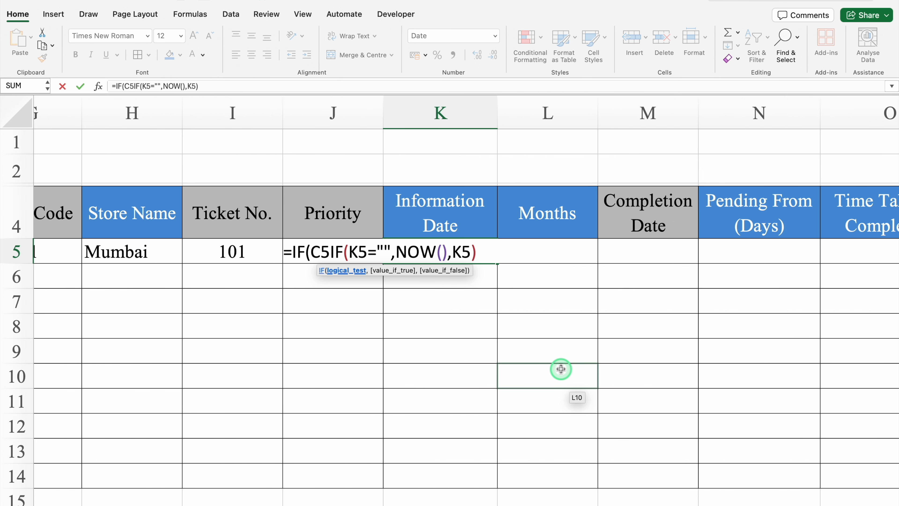
text(<>)
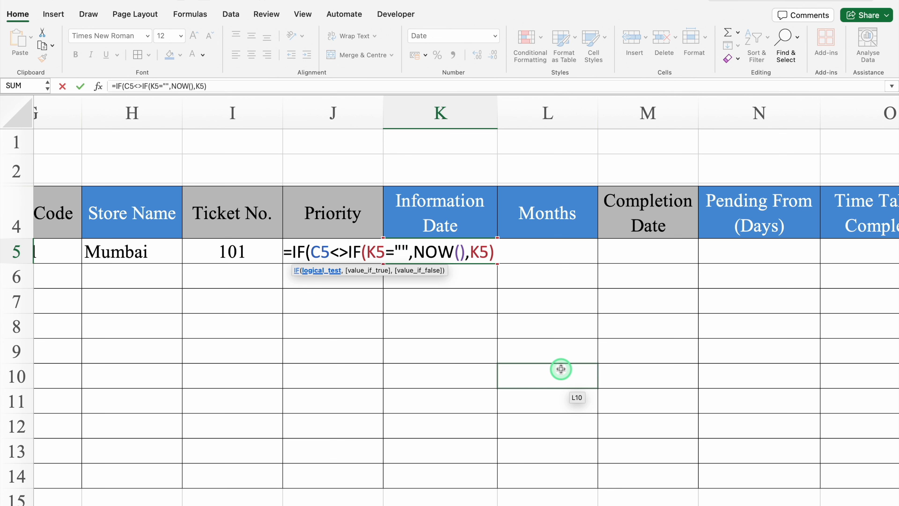
text("")
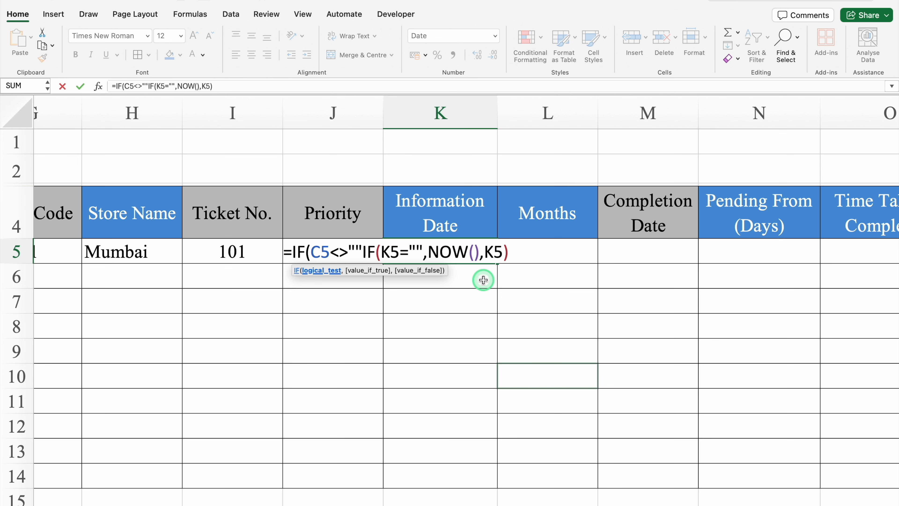
Complete the outer IF with an empty false value, making K5 =IF(C5<>"",IF(K5="",NOW(),K5),"").
text(,)
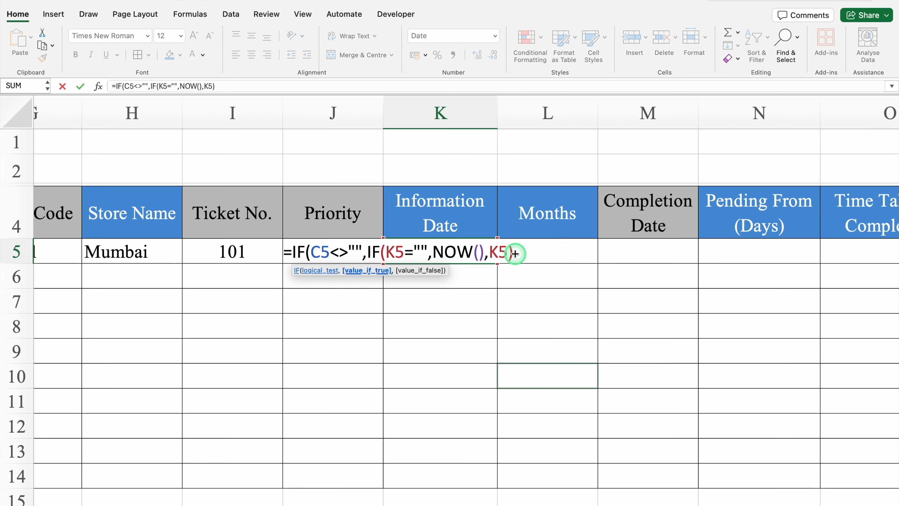
text(,)
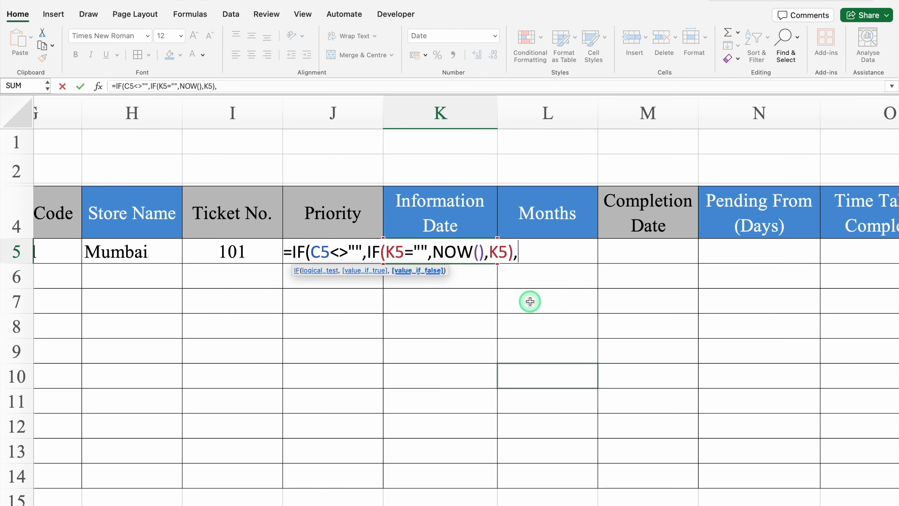
text(""))
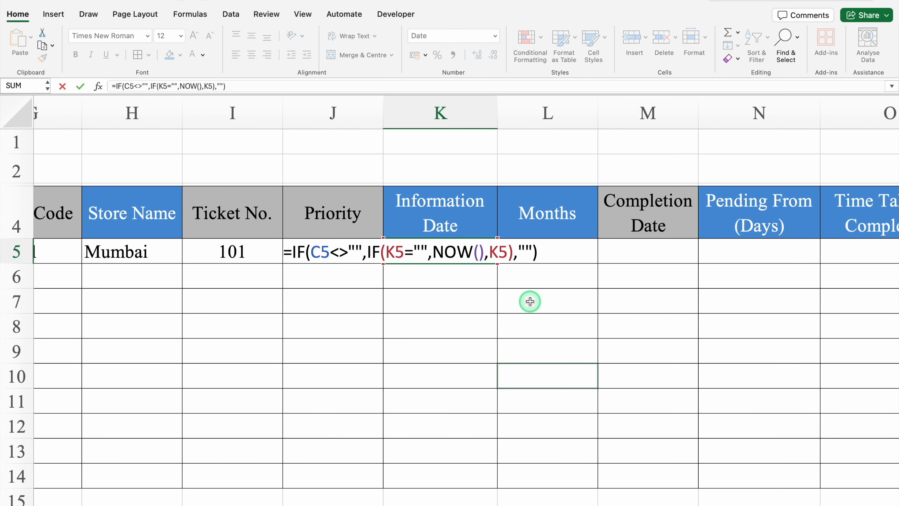
key(Return)
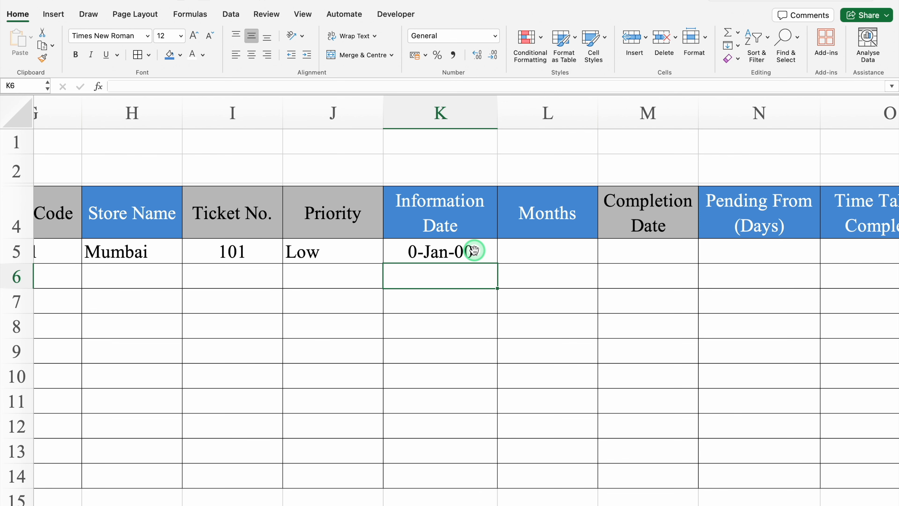
Clear issue cell C5 and re-enter Issue 1 to trigger the Information Date timestamp.
scroll(482, 472, left, 10)
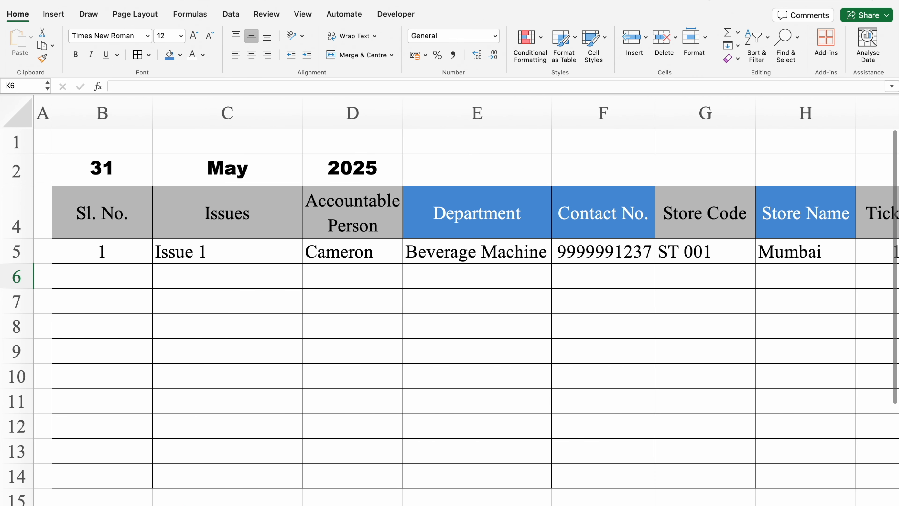
click(213, 255)
key(Delete)
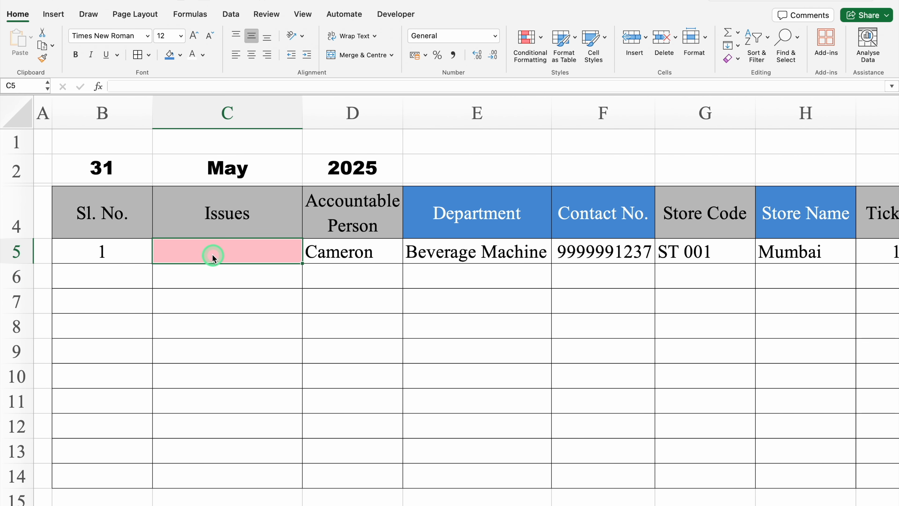
text(Issue 1)
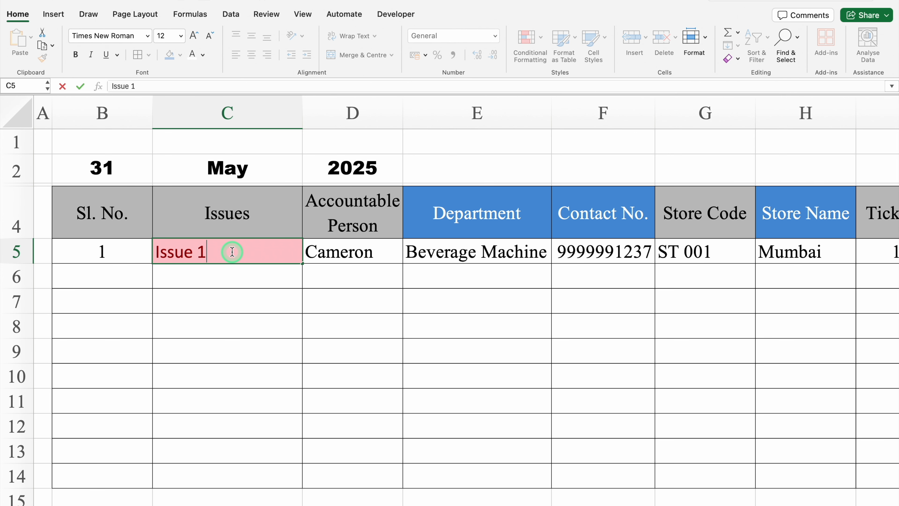
key(Return)
scroll(269, 488, right, 10)
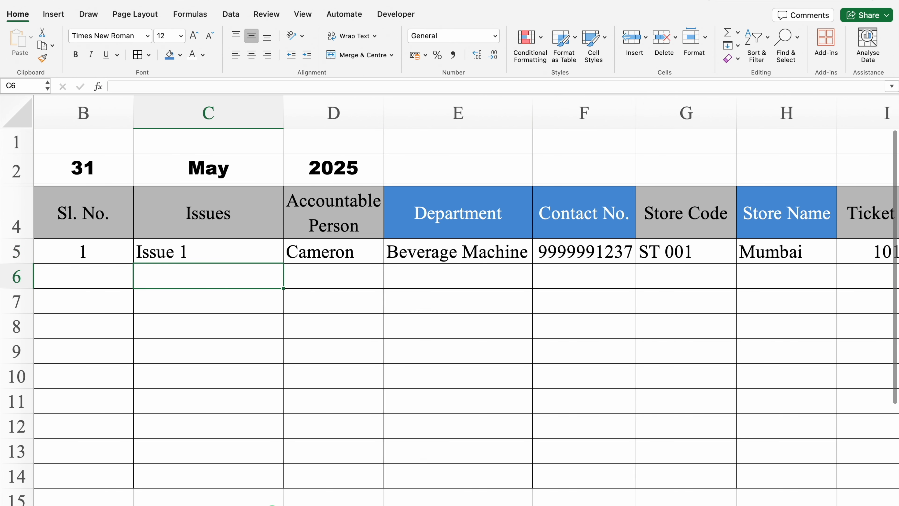
scroll(519, 500, right, 1)
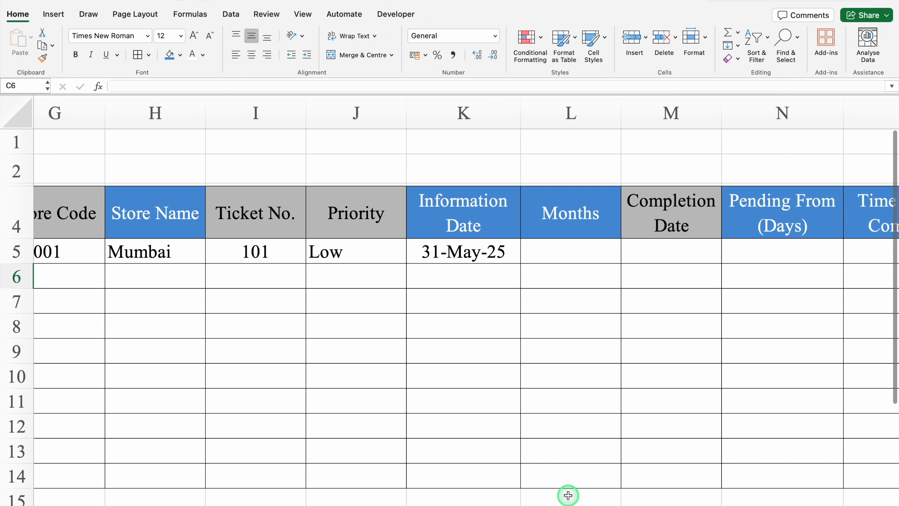
Fill the Information Date formula from K5 down to K14.
click(513, 255)
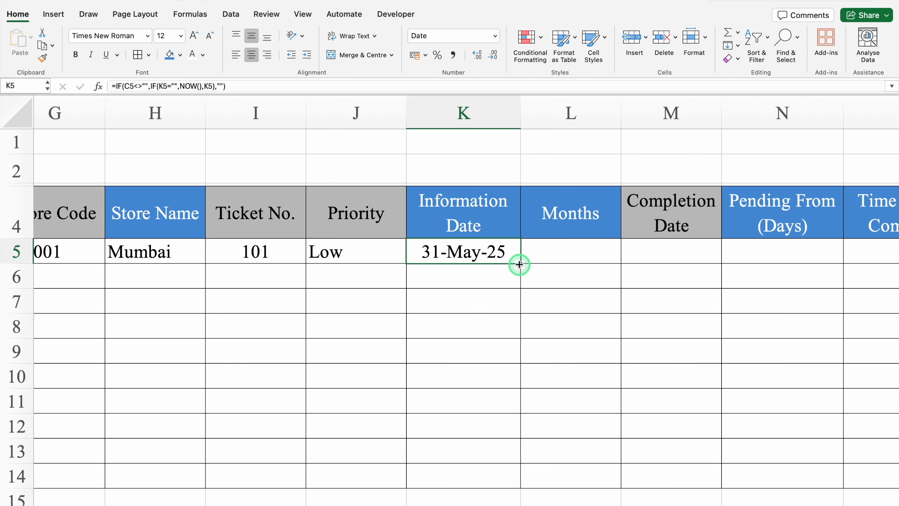
drag(518, 263, 521, 490)
drag(521, 490, 521, 490)
Enter =TEXT(K5,"MMM") in Months cell L5 and fill it down to L14.
key(Right)
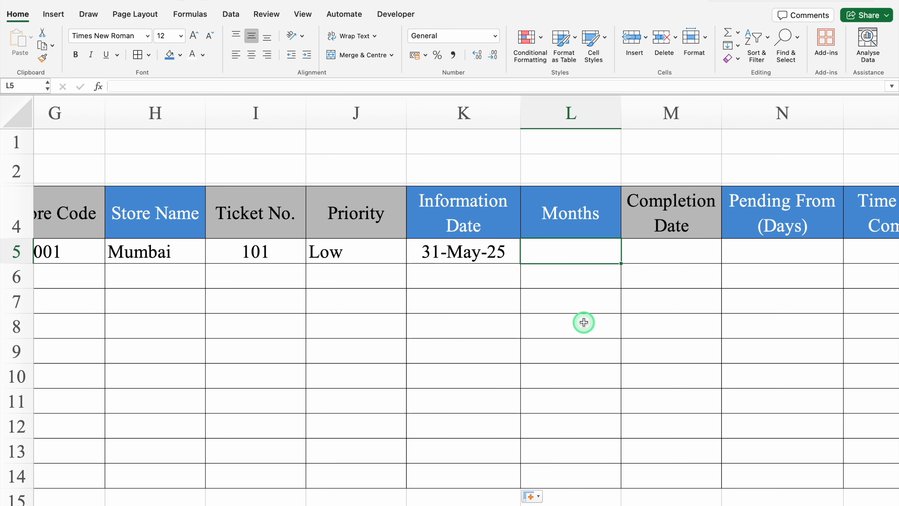
text(=Tex)
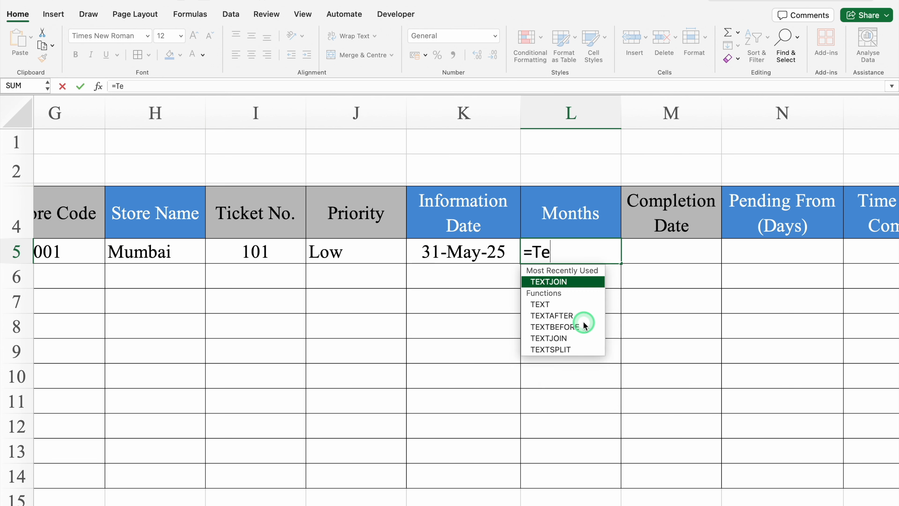
double_click(570, 307)
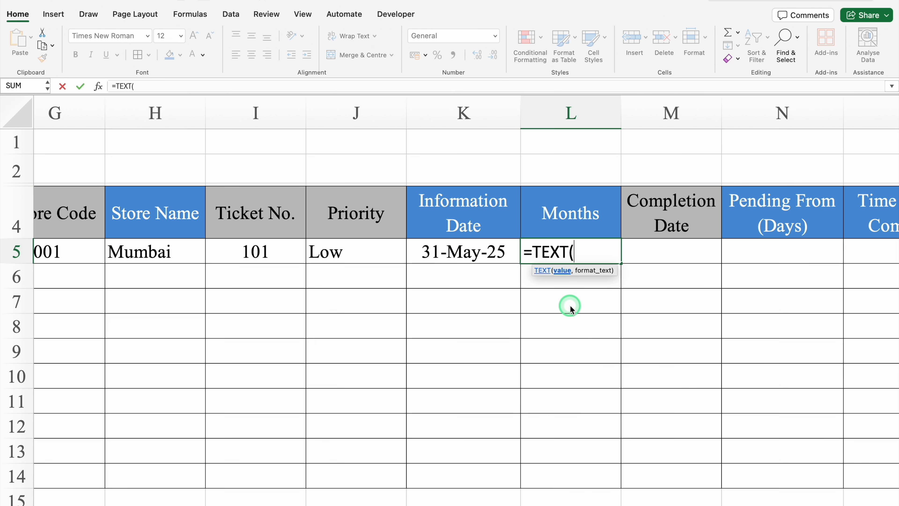
click(497, 250)
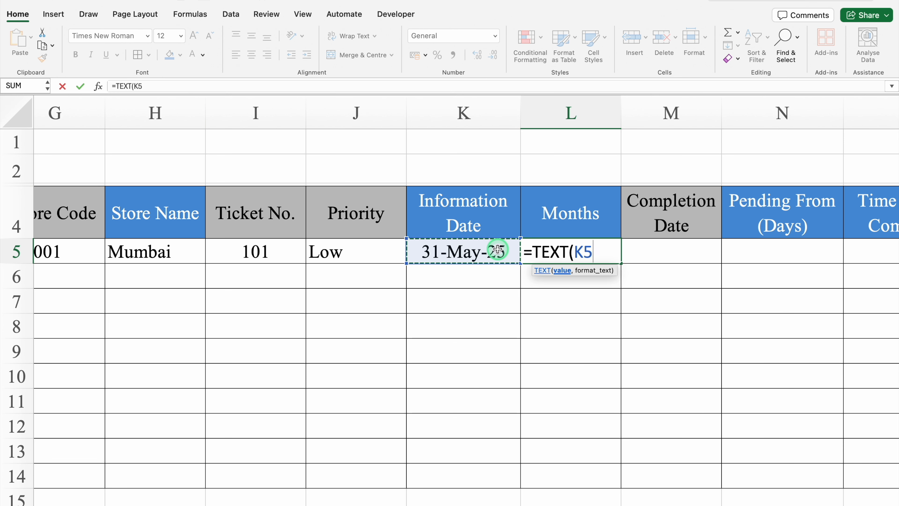
text(,")
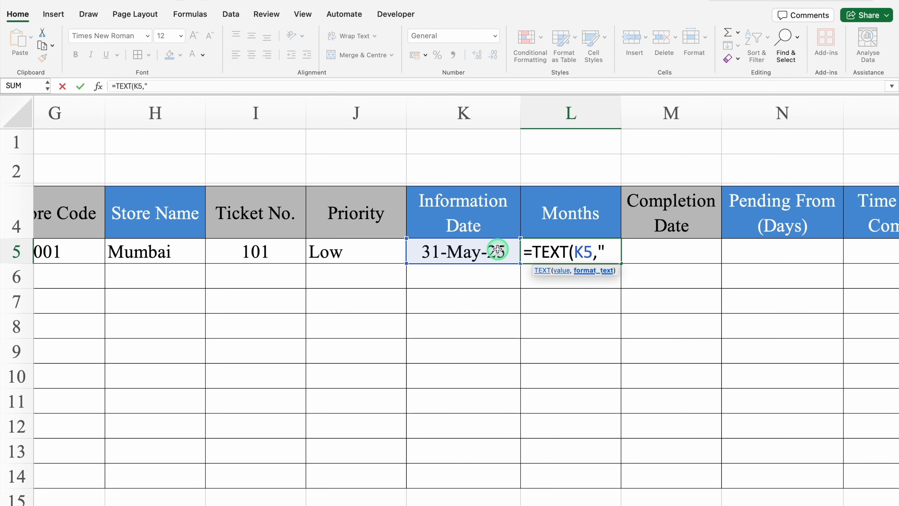
text(MMM)
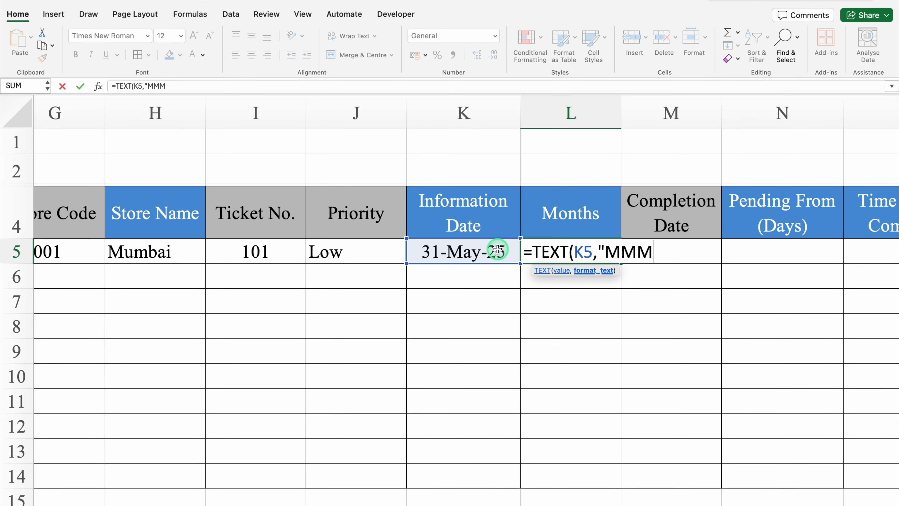
text("))
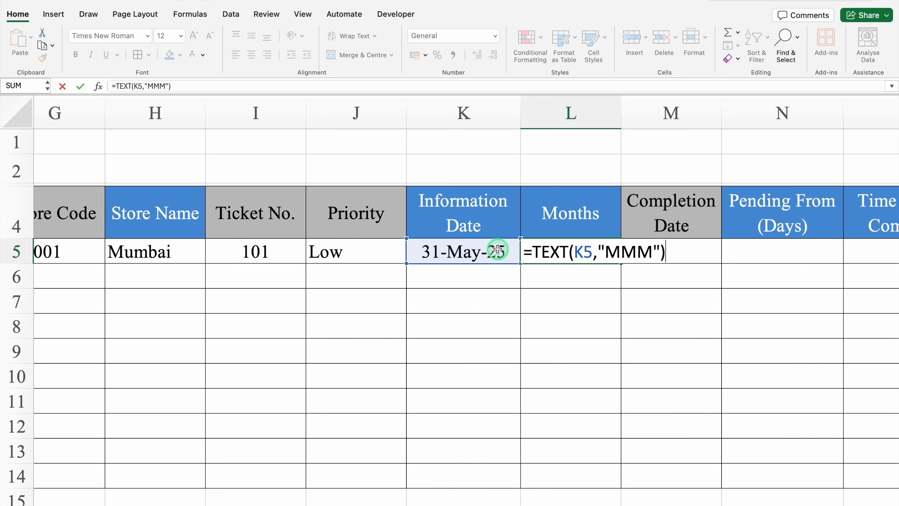
key(Return)
click(562, 252)
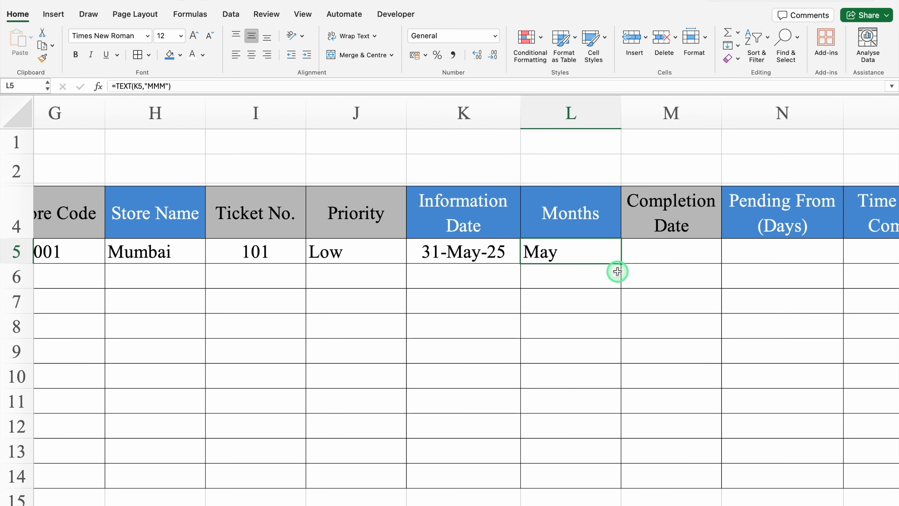
drag(621, 263, 618, 485)
Enter the completion date 01/07/25 in M5 and left-align cells M5:M14.
click(642, 254)
key(Tab)
key(Tab)
key(Tab)
key(Tab)
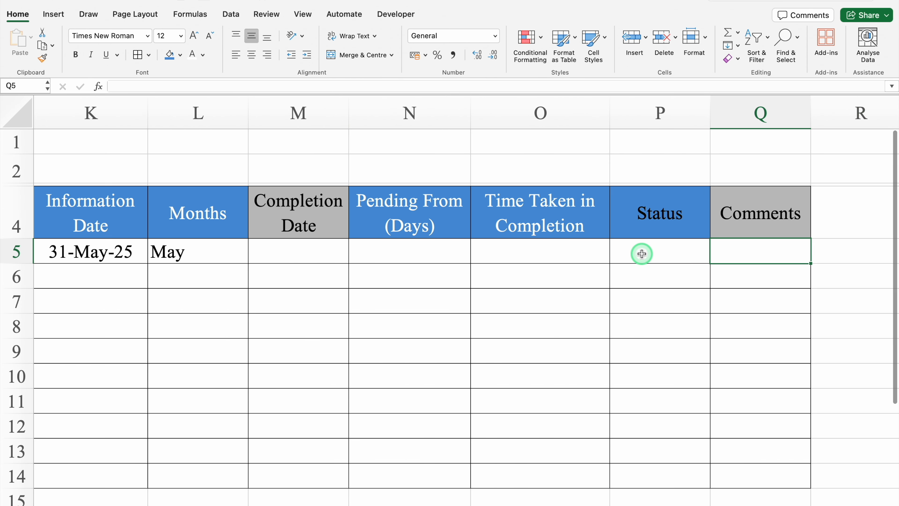
click(298, 251)
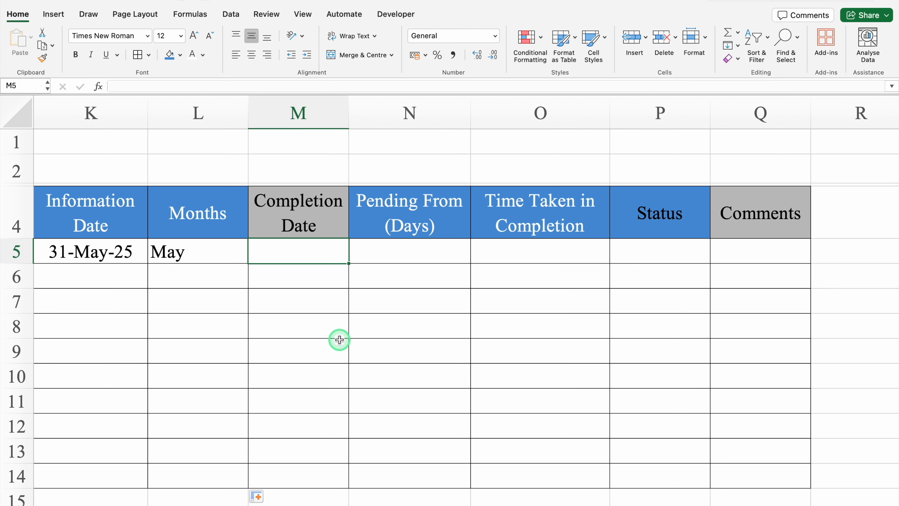
text(01/07/25)
key(Return)
click(290, 252)
drag(291, 253, 300, 473)
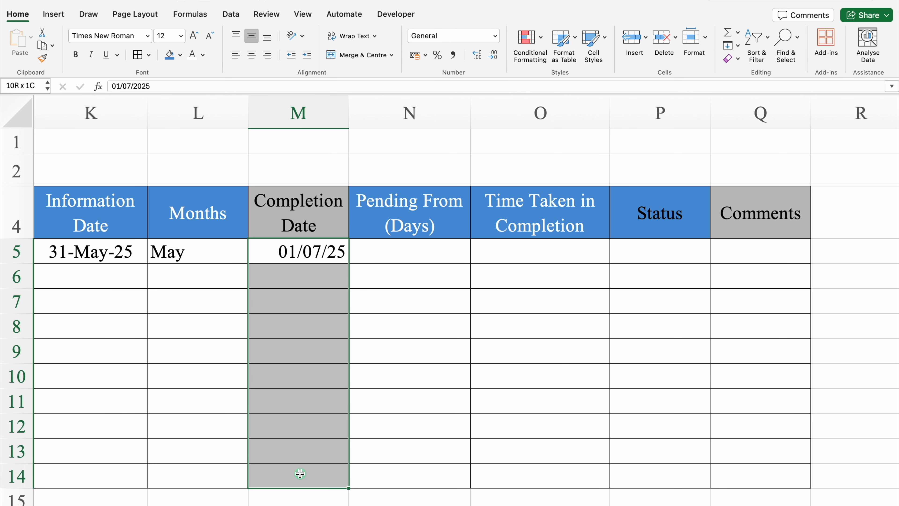
click(242, 57)
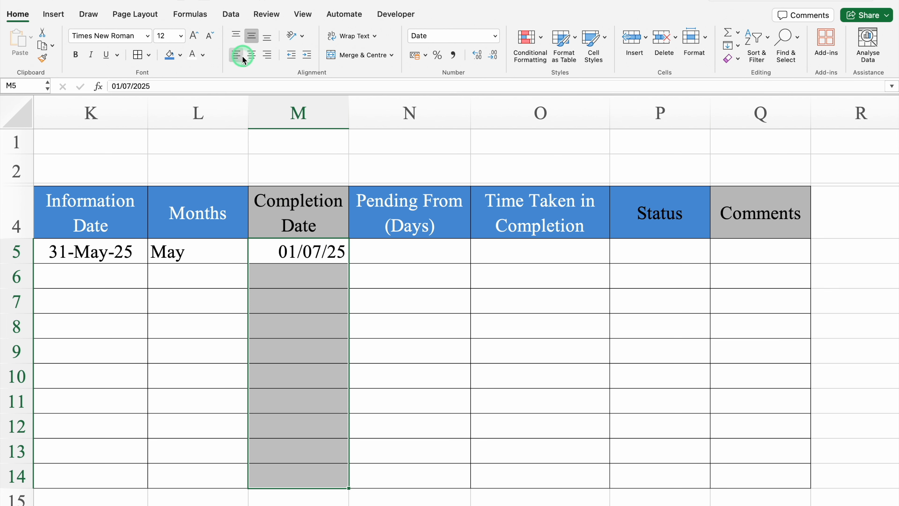
Format the whole Completion Date column M with the Date type 14-Mar-12.
click(298, 109)
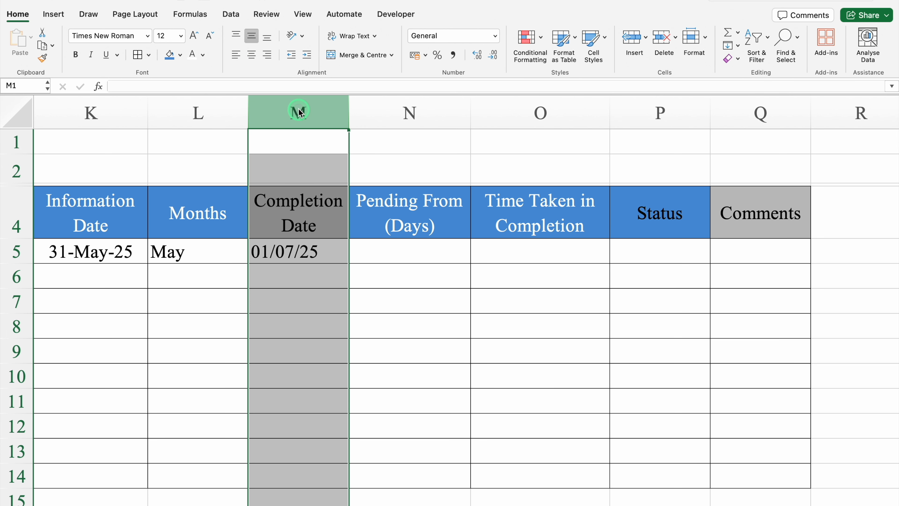
key(super+1)
click(309, 139)
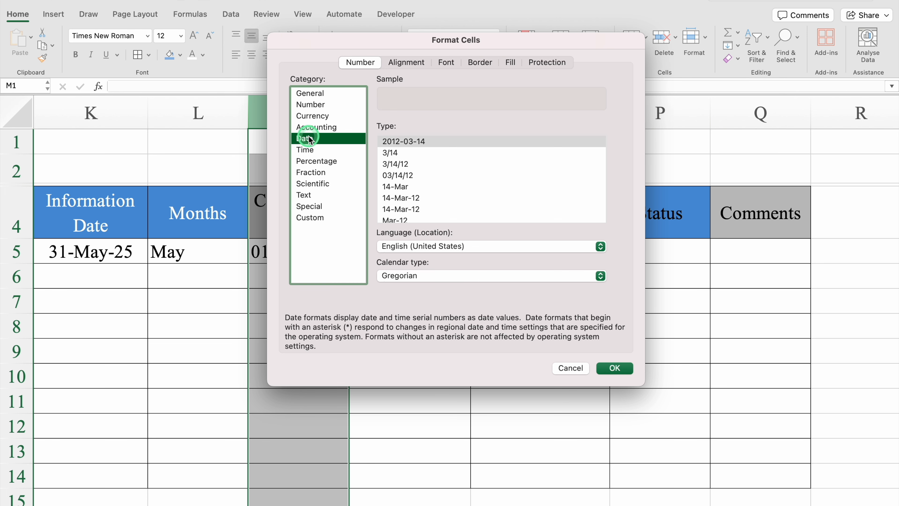
click(401, 199)
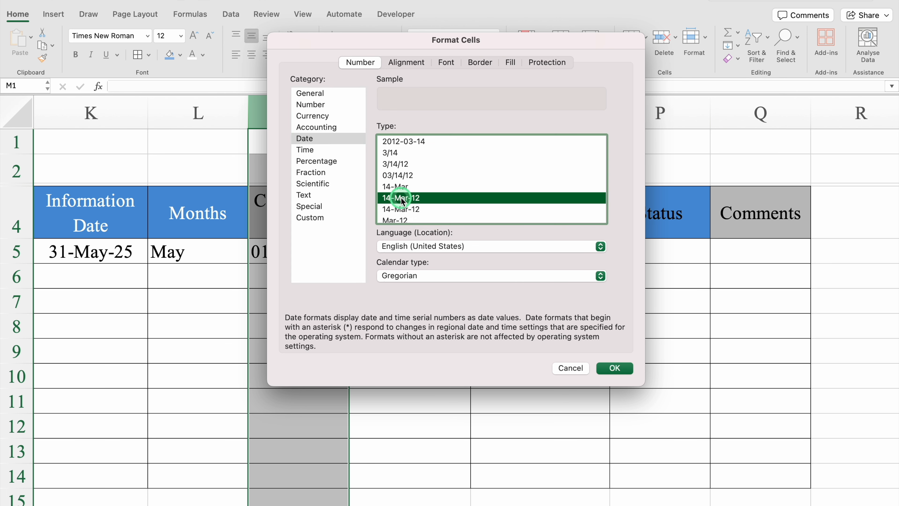
click(622, 365)
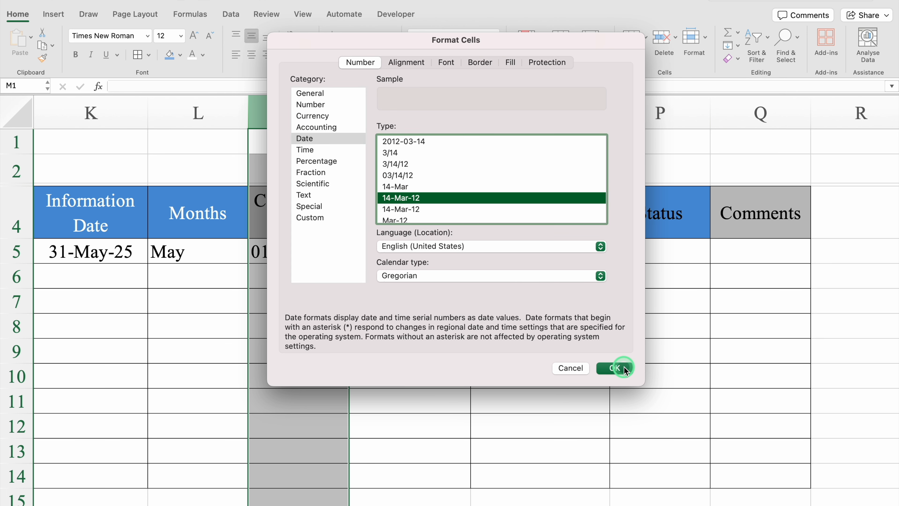
click(622, 366)
Start a Classic conditional formatting rule for cell M5 that uses a formula to determine which cells to format.
click(336, 259)
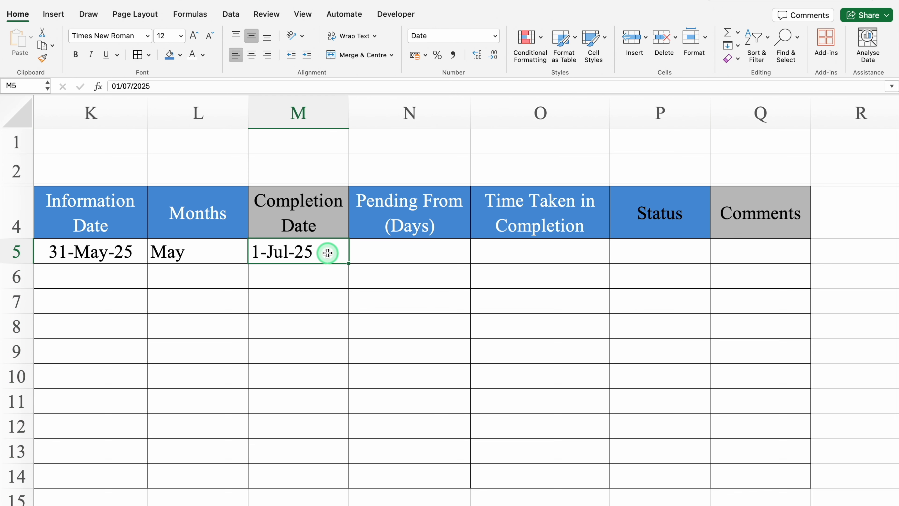
click(527, 38)
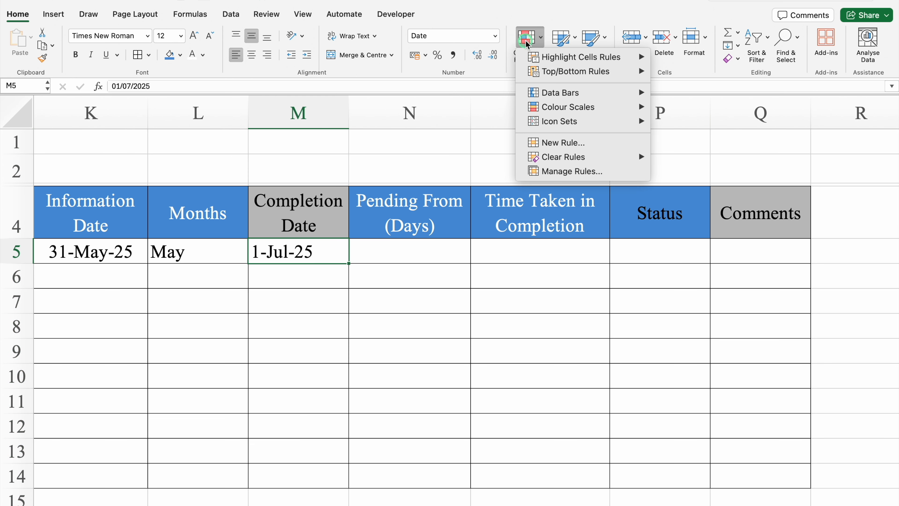
click(545, 144)
click(438, 118)
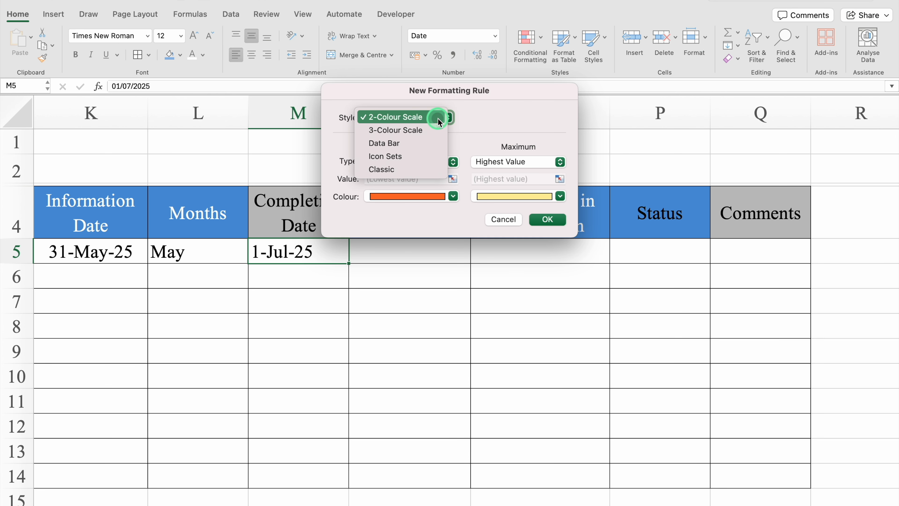
click(404, 168)
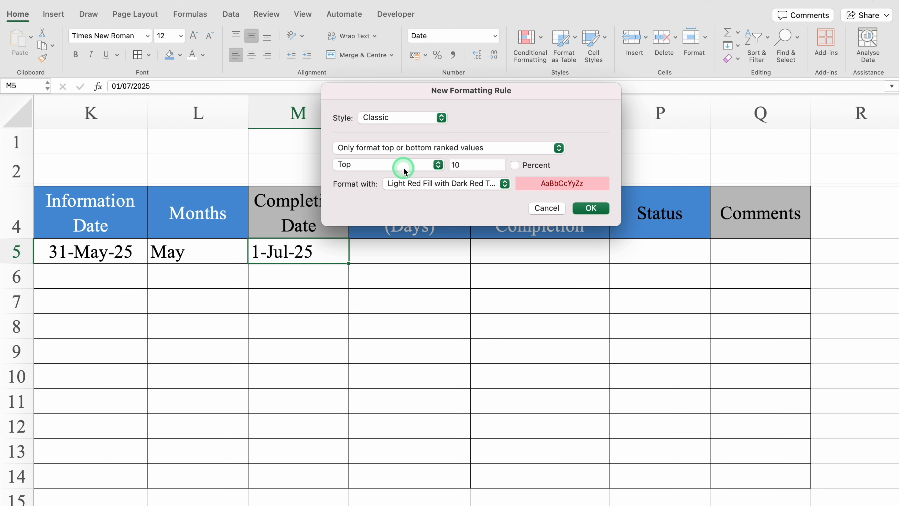
click(397, 150)
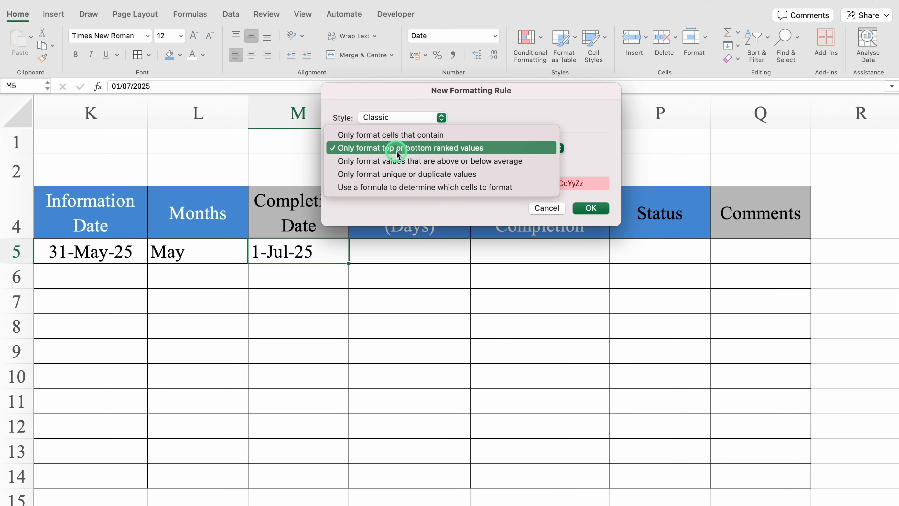
click(534, 187)
Set the rule's formula to =$L5<>"" and apply it with Light Red Fill with Dark Red Text.
click(421, 165)
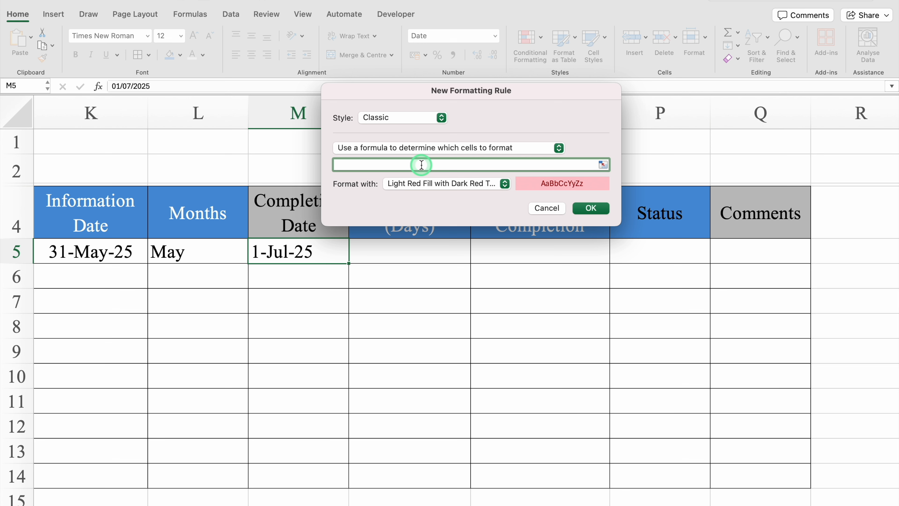
text(=)
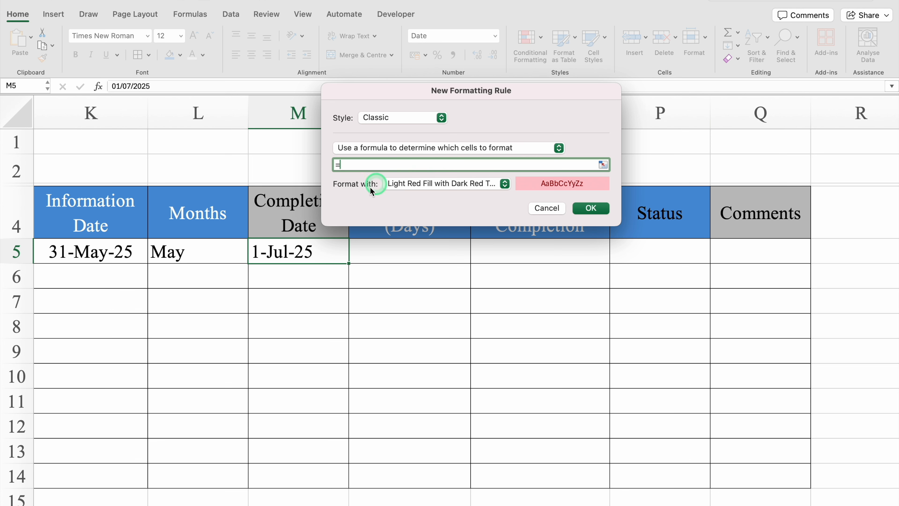
click(223, 249)
click(354, 165)
key(BackSpace)
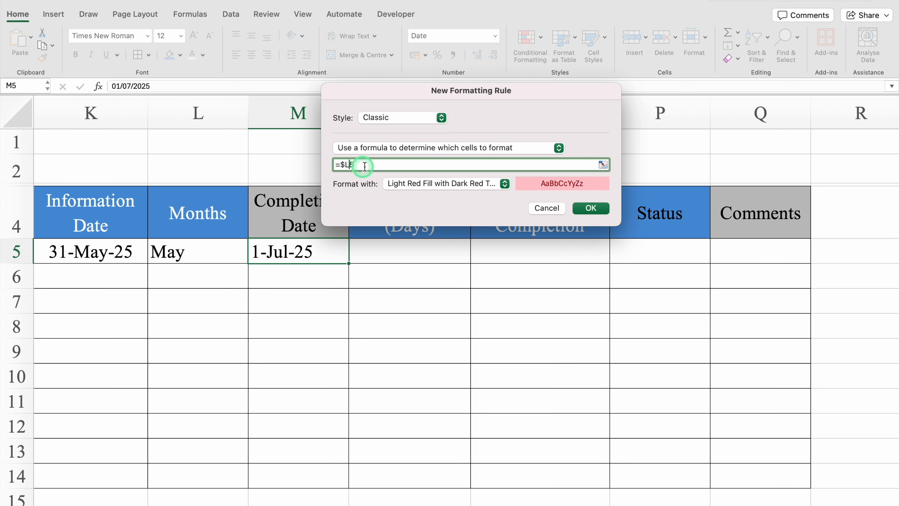
click(368, 166)
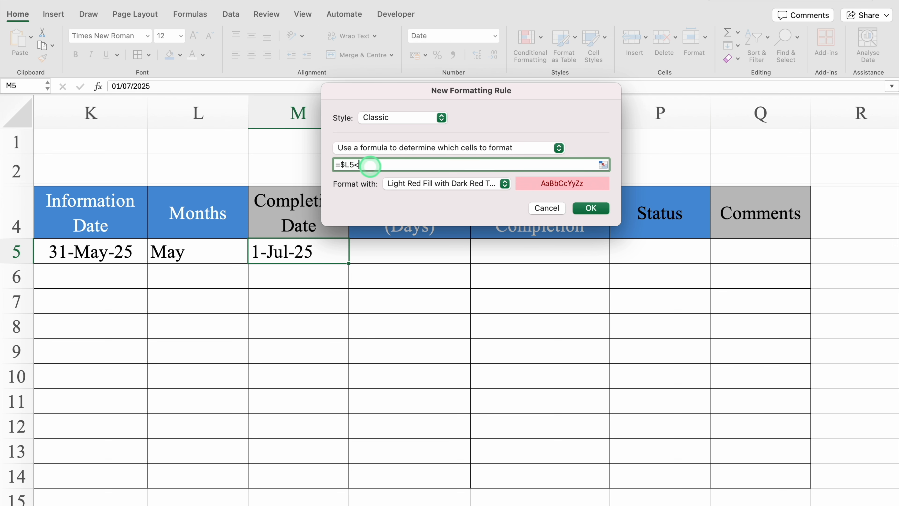
text(<>"")
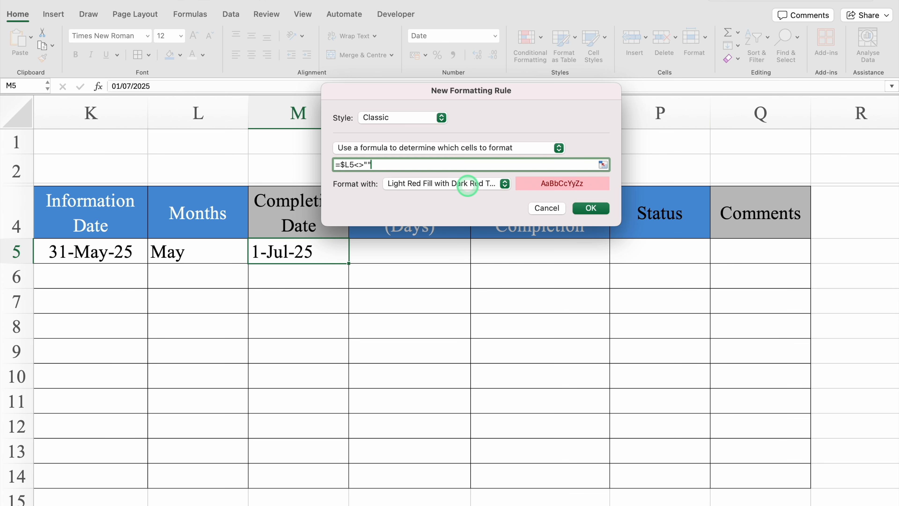
click(598, 208)
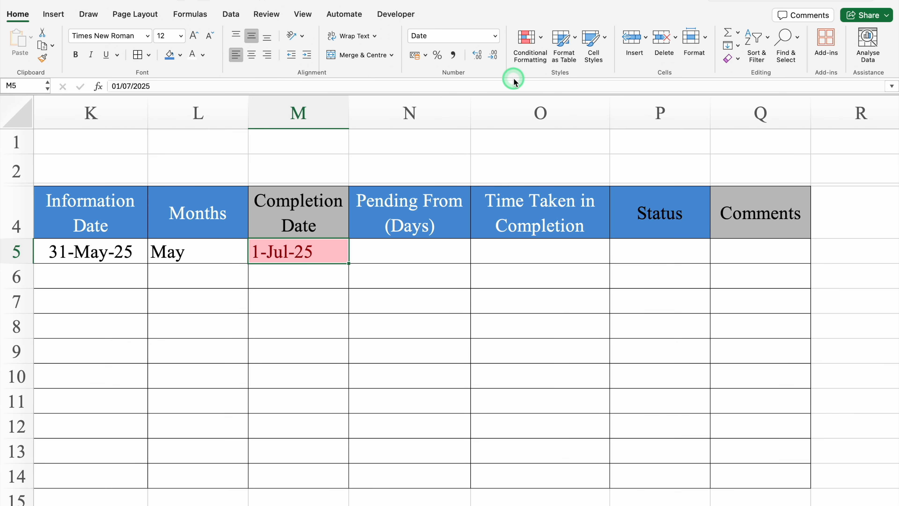
Start a second Classic formatting rule for M5 based on a formula.
click(526, 38)
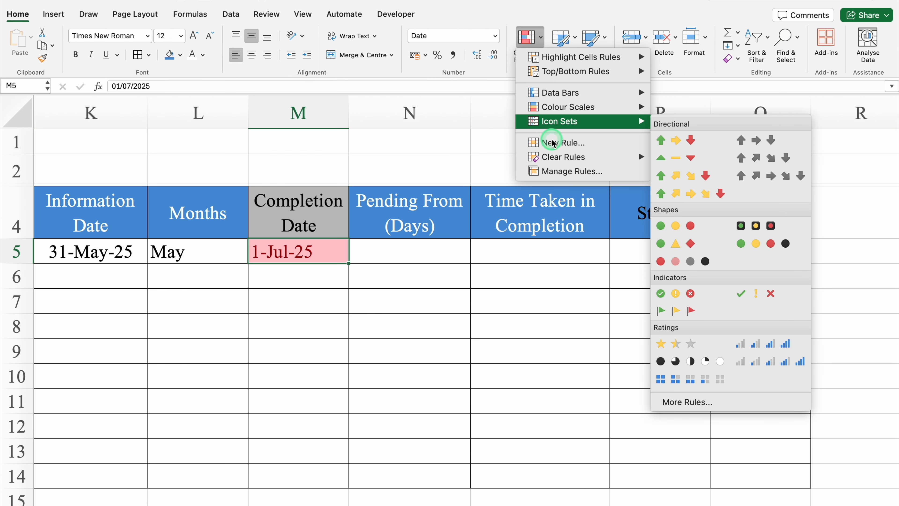
click(547, 142)
click(449, 116)
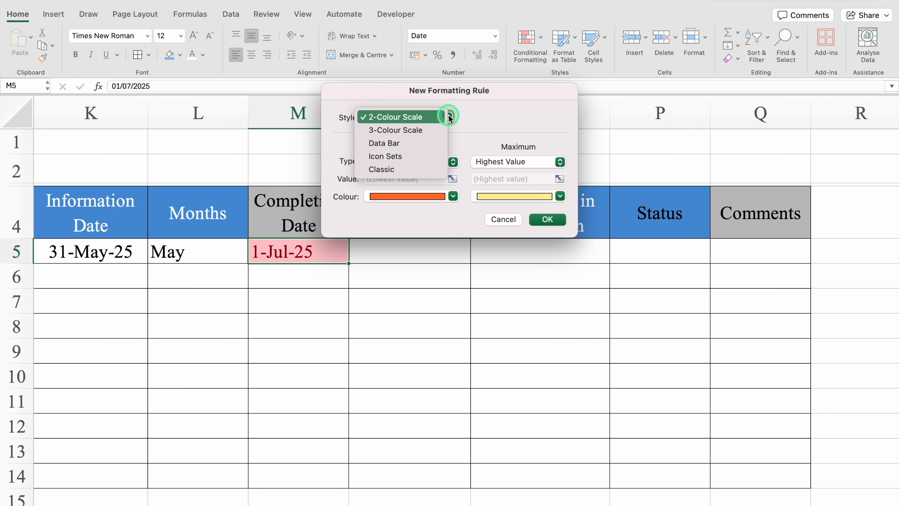
click(400, 170)
click(438, 148)
click(438, 191)
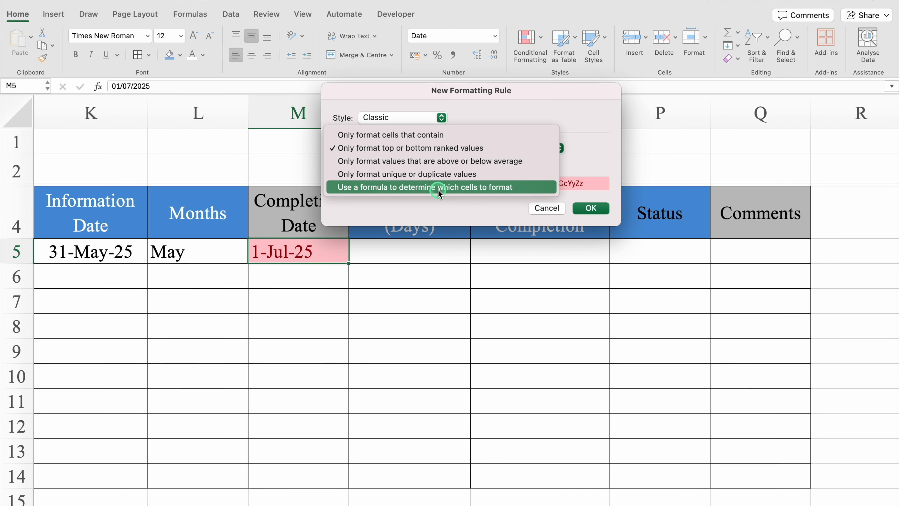
Enter =M5<>"" as the second rule's formula, using a relative reference to M5.
click(409, 165)
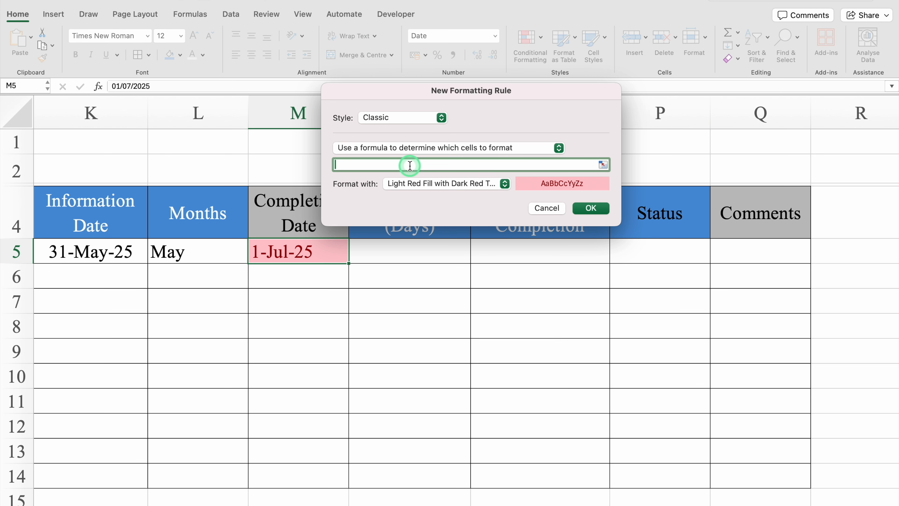
text(=)
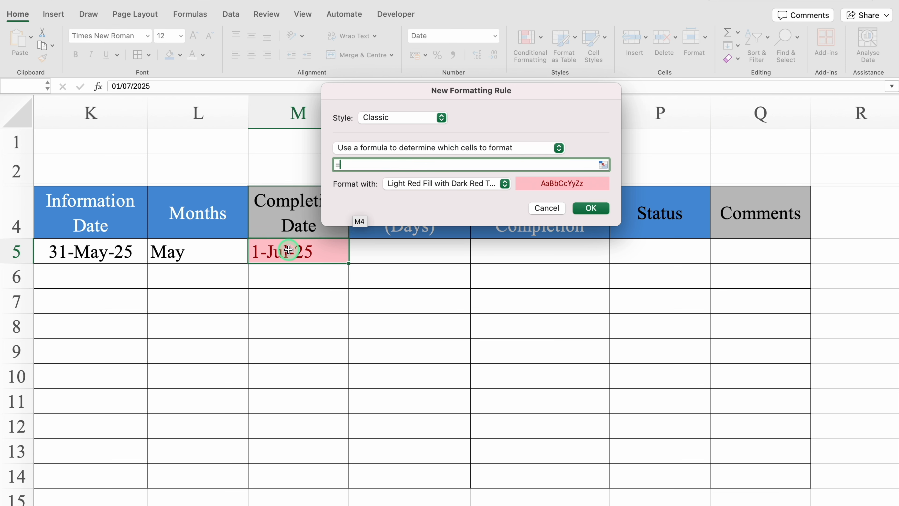
click(288, 250)
click(354, 165)
key(BackSpace)
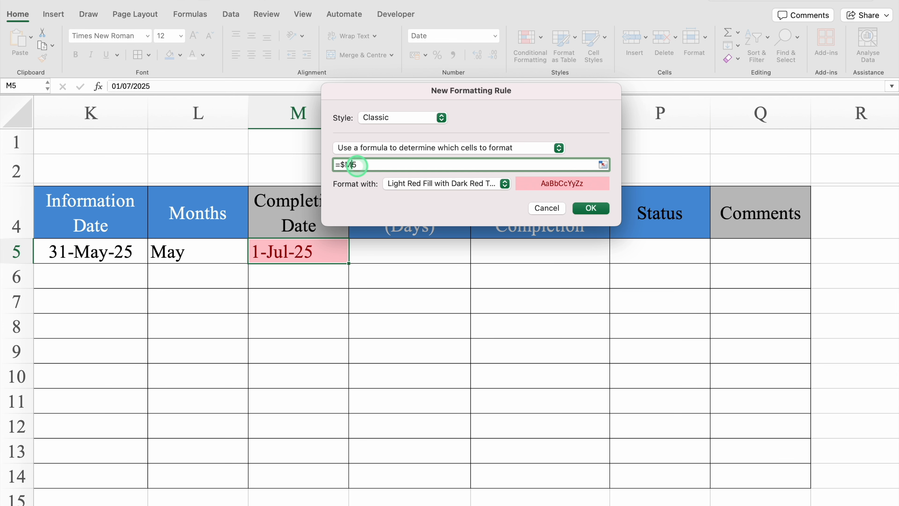
click(345, 164)
key(BackSpace)
click(365, 165)
text(<)
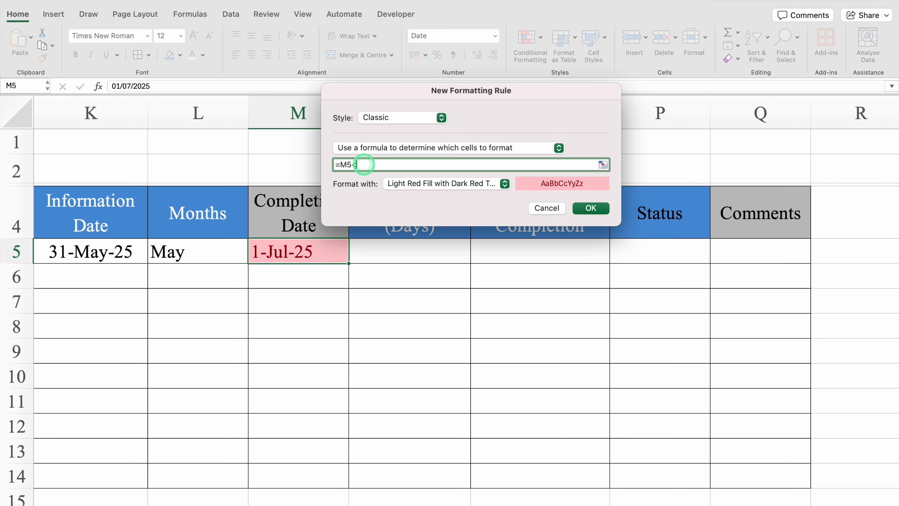
text(>)
Give the second rule a customised format with No Colour fill and black font, and apply the rule to M5.
click(516, 182)
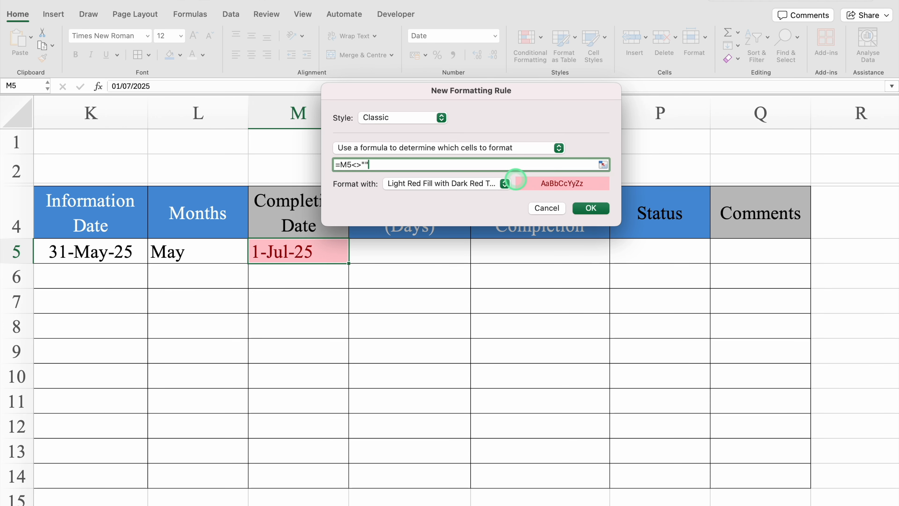
click(505, 183)
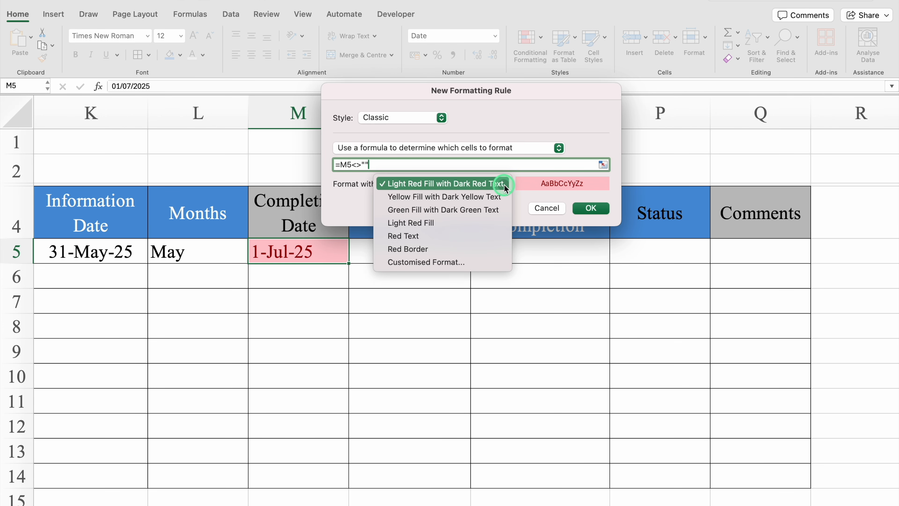
click(440, 262)
click(506, 62)
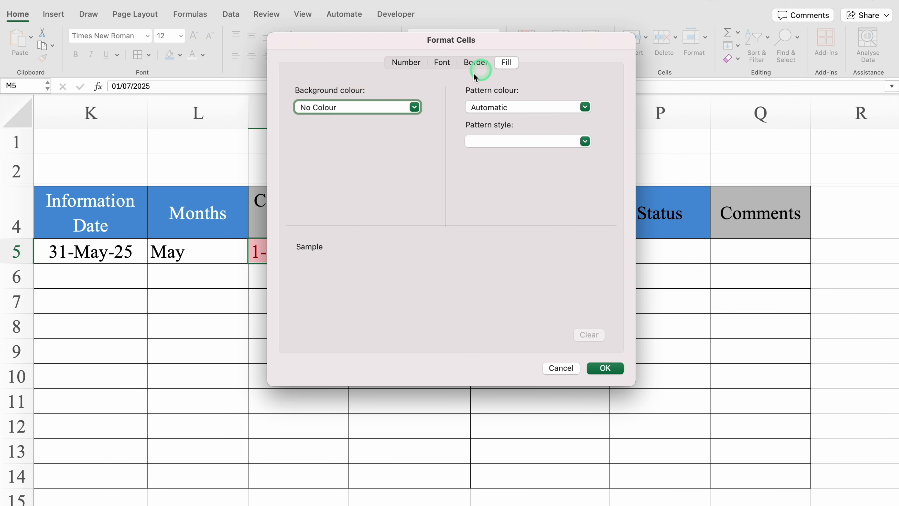
click(413, 107)
click(363, 130)
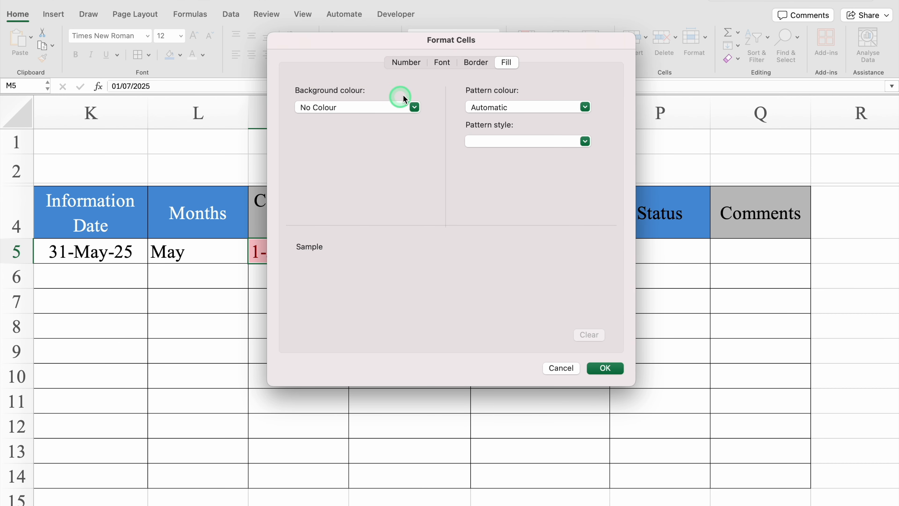
click(441, 63)
click(528, 199)
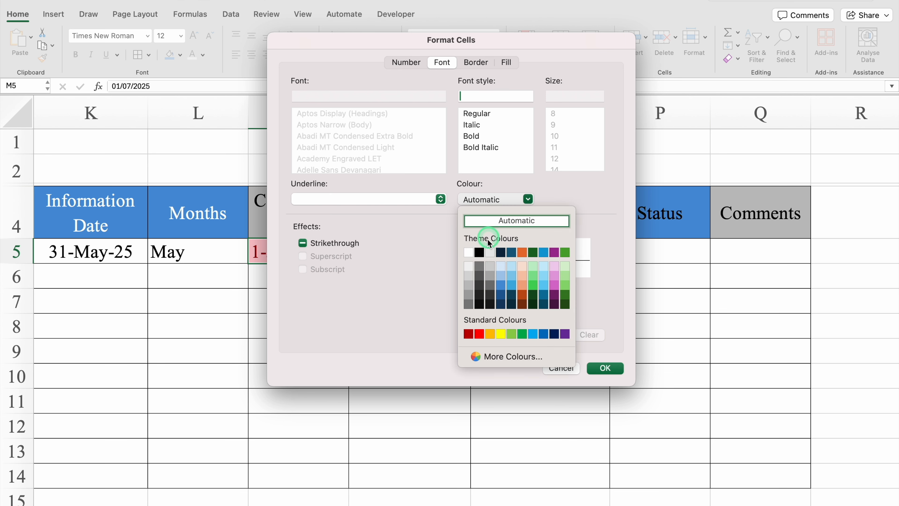
click(479, 252)
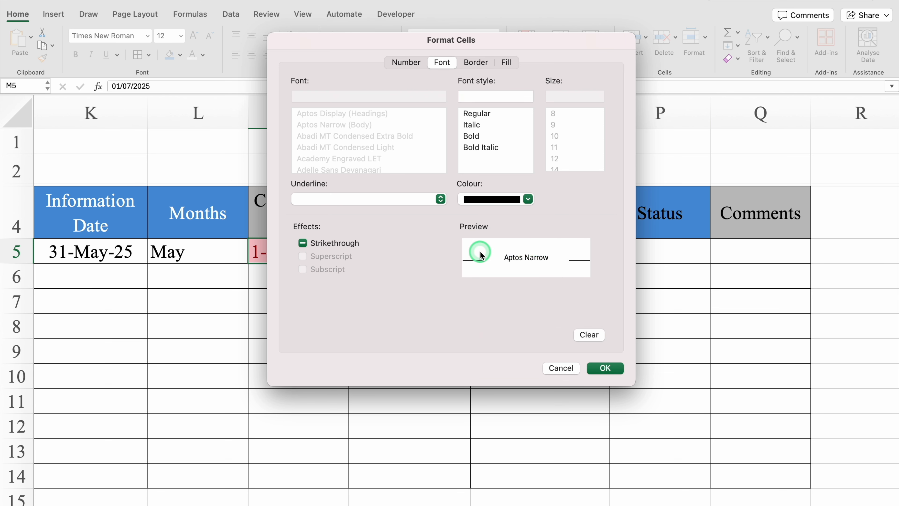
click(610, 368)
click(589, 208)
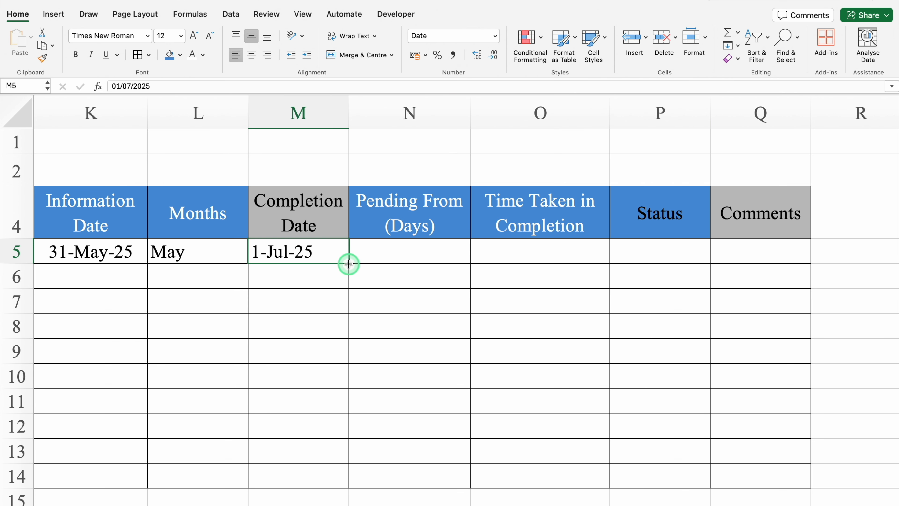
Fill M5 down to M14 to copy its formatting, and clear the filled dates from M6:M14.
drag(348, 263, 342, 477)
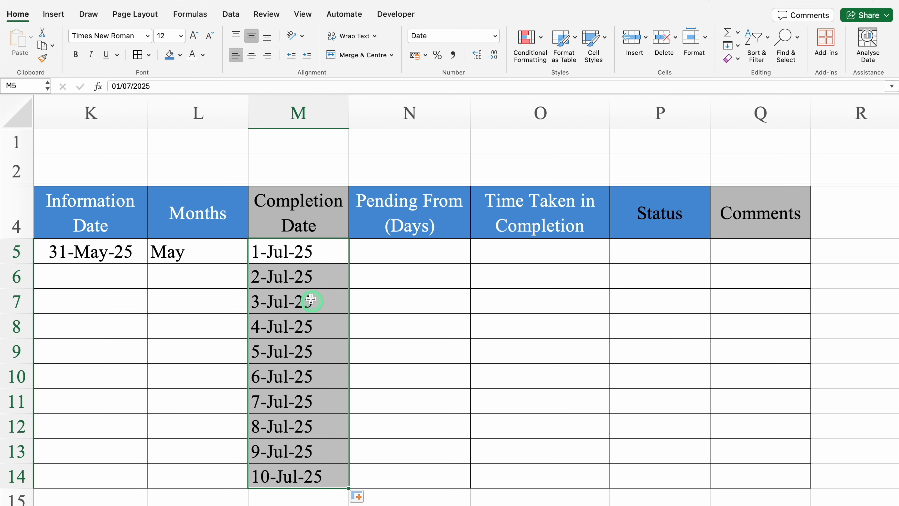
drag(303, 278, 309, 481)
key(Delete)
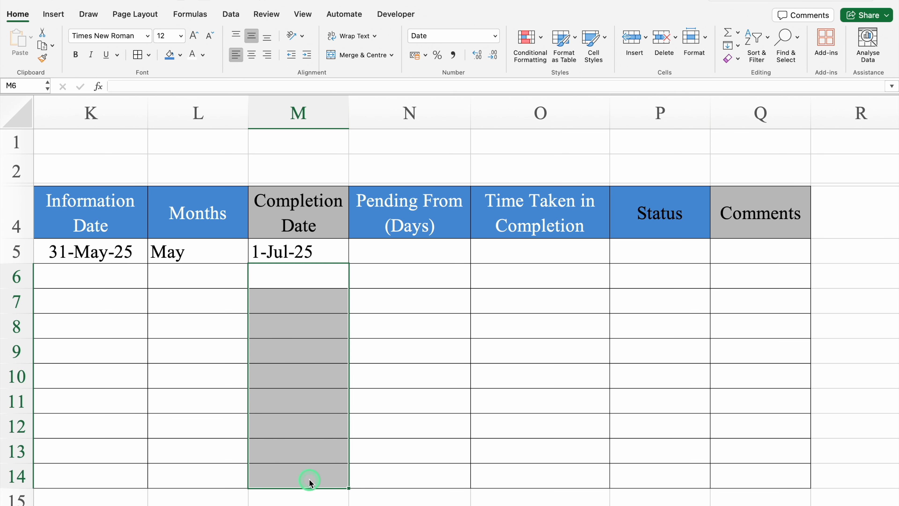
Enter =TODAY() in Pending From (Days) cell N5 and centre the cell horizontally.
click(410, 261)
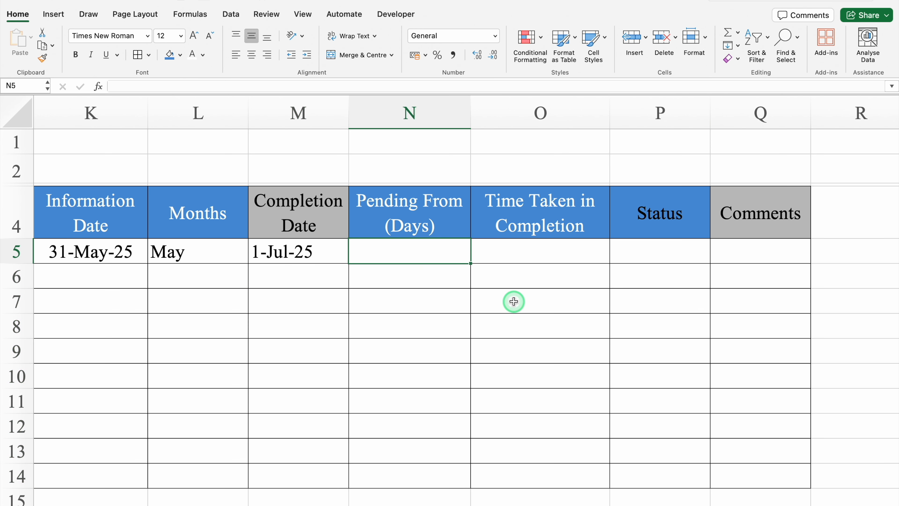
text(=Today())
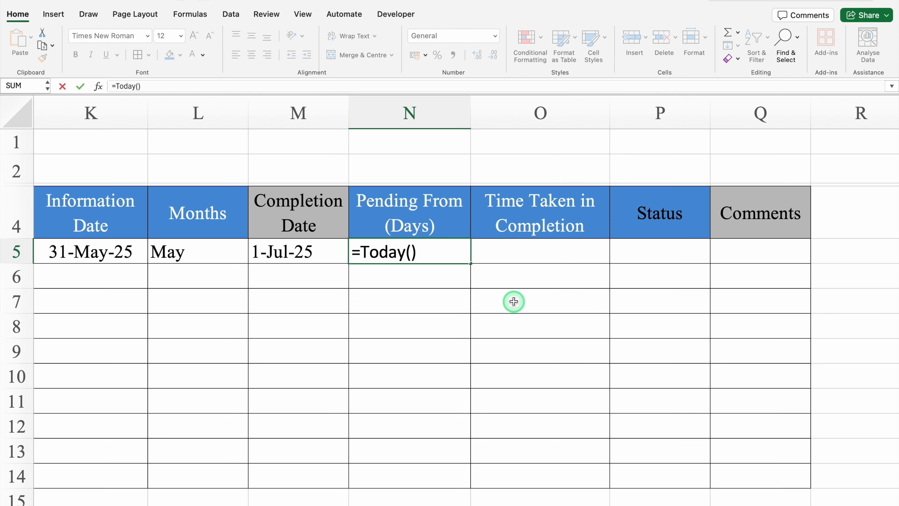
key(Return)
click(440, 252)
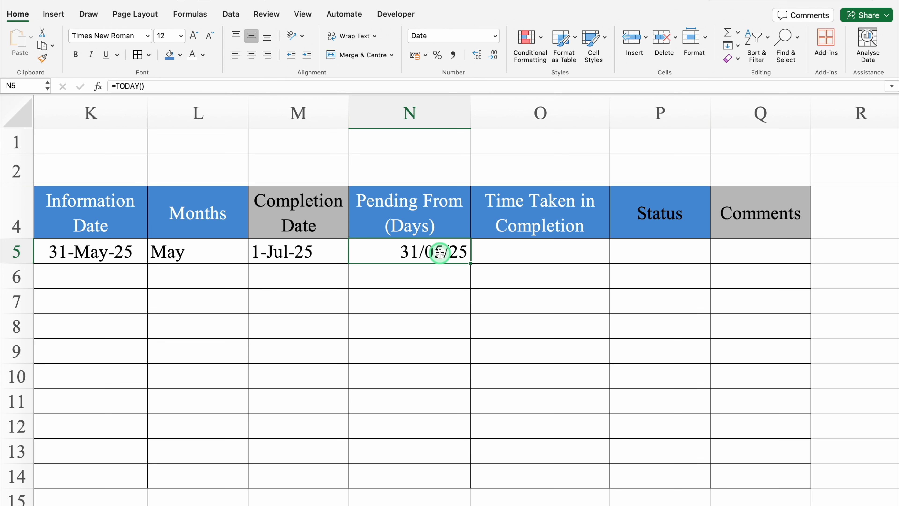
click(251, 55)
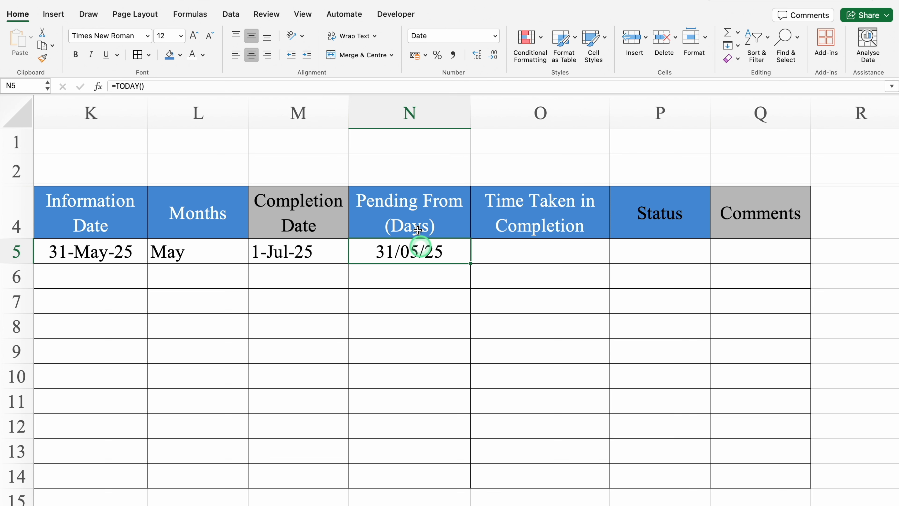
Apply the General number format to the whole Pending From (Days) column N.
click(407, 108)
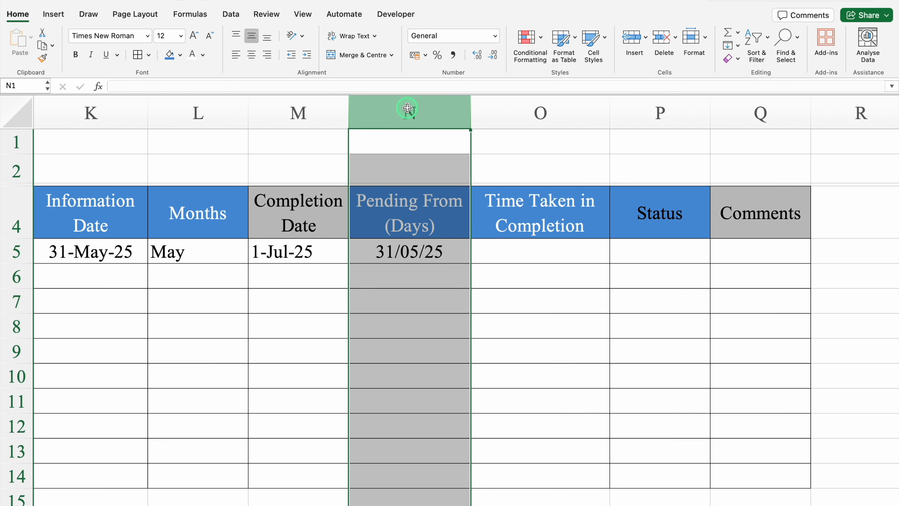
key(super+1)
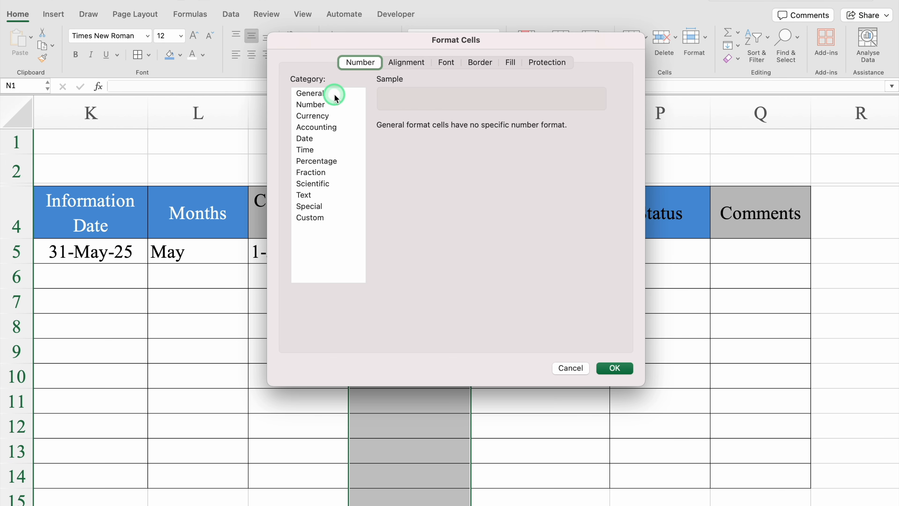
click(322, 94)
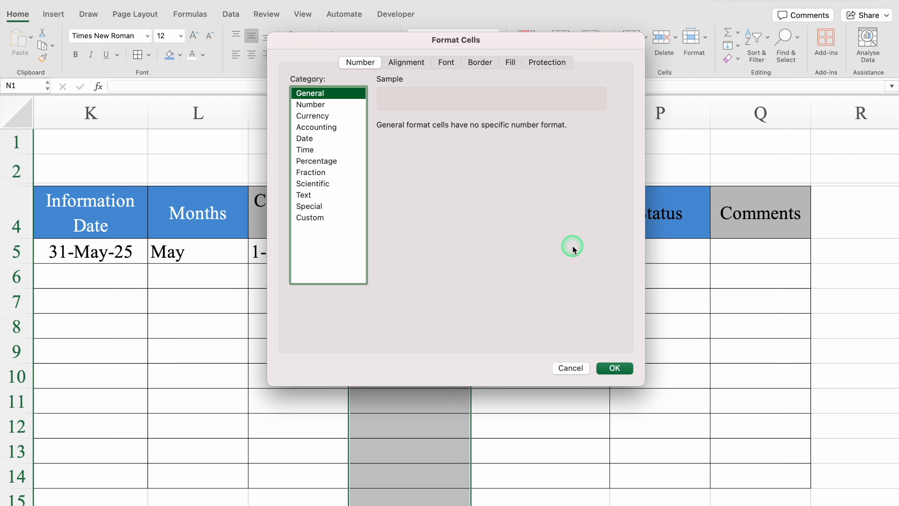
click(616, 370)
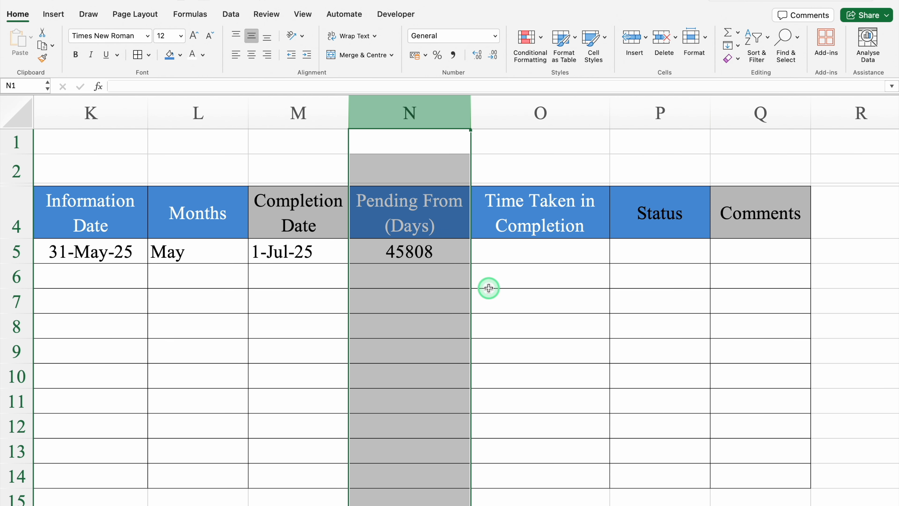
Extend the formula in N5 to =TODAY()-K5 so it subtracts the Information Date from today's date.
click(431, 254)
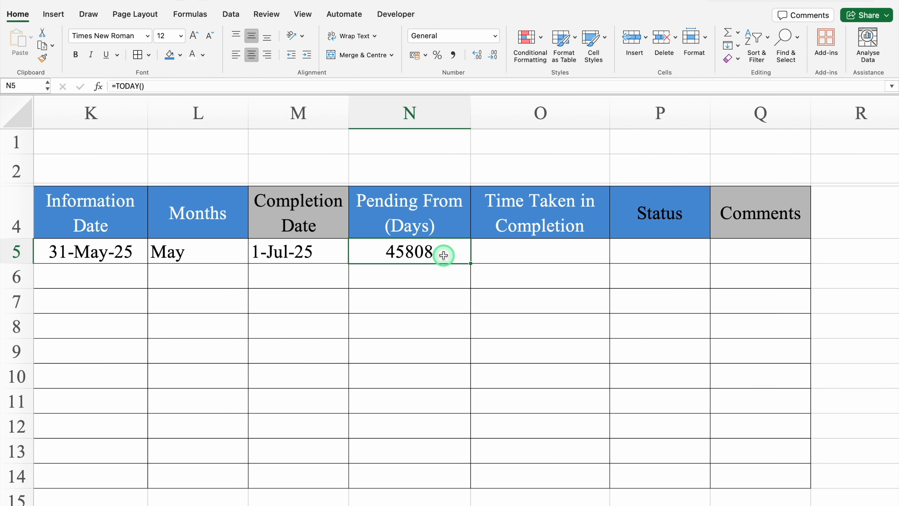
double_click(444, 254)
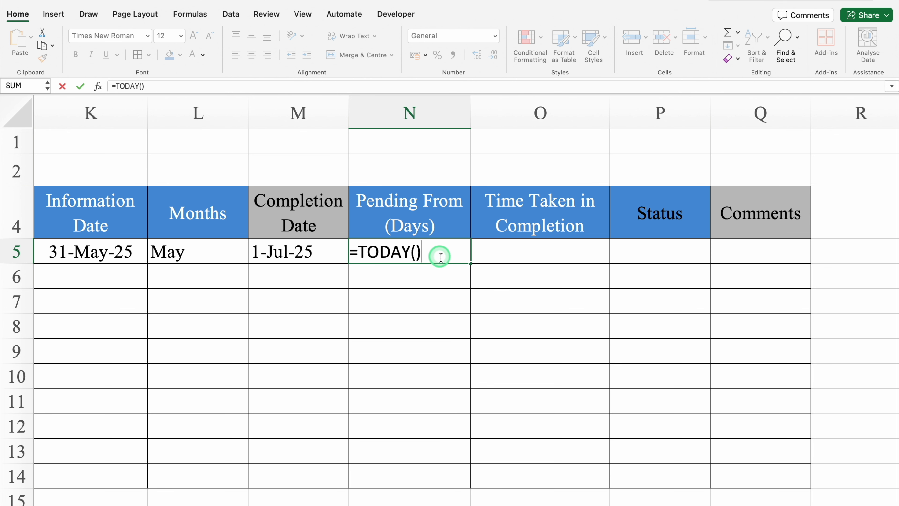
text(-)
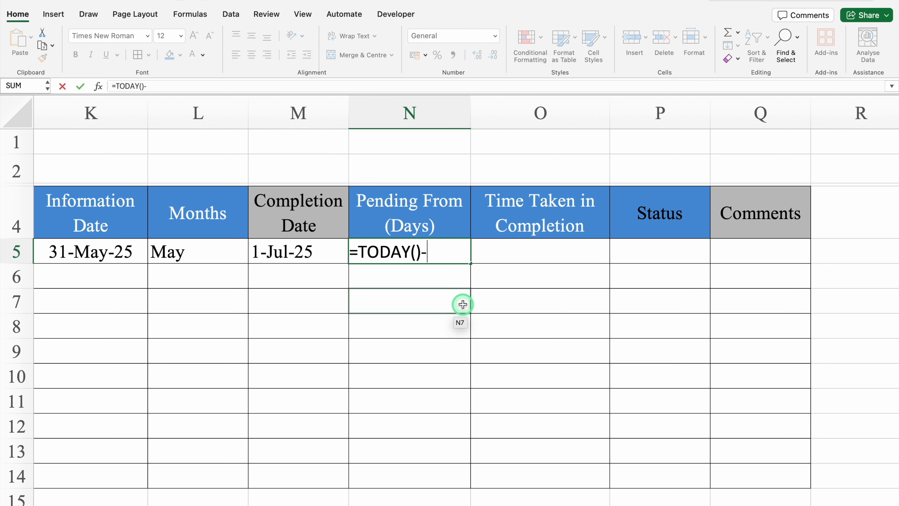
click(113, 248)
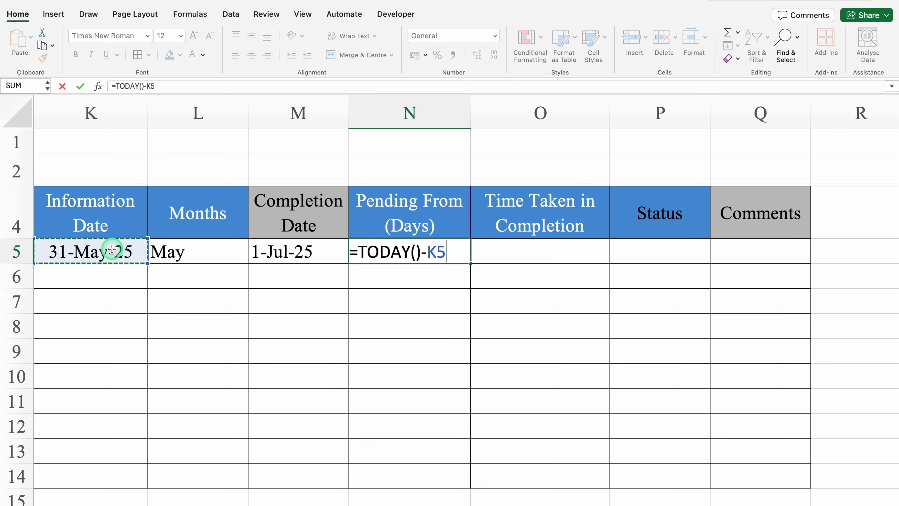
key(Return)
key(Up)
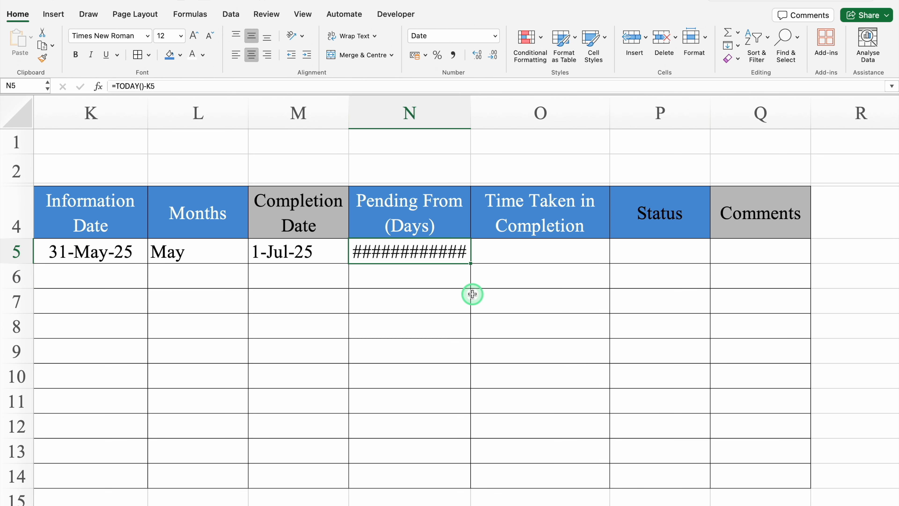
Format cell N5 as Number with 0 decimal places.
key(super+1)
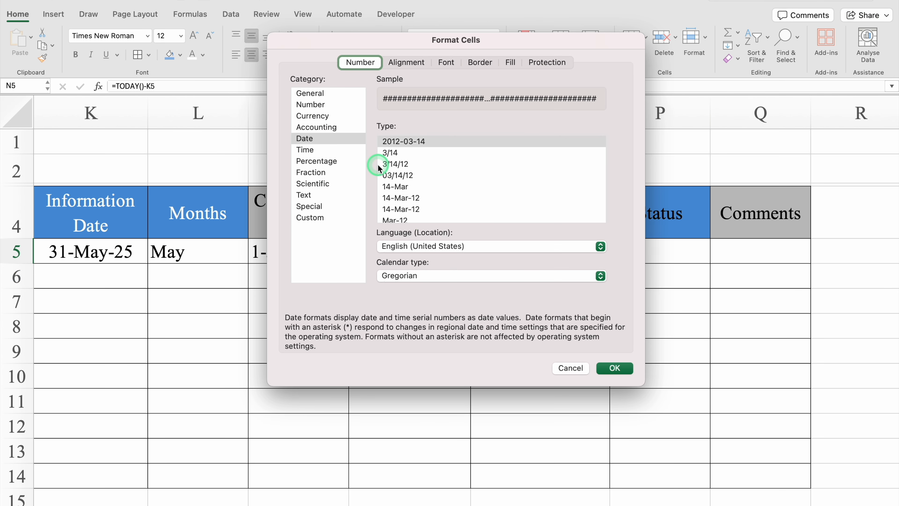
click(311, 104)
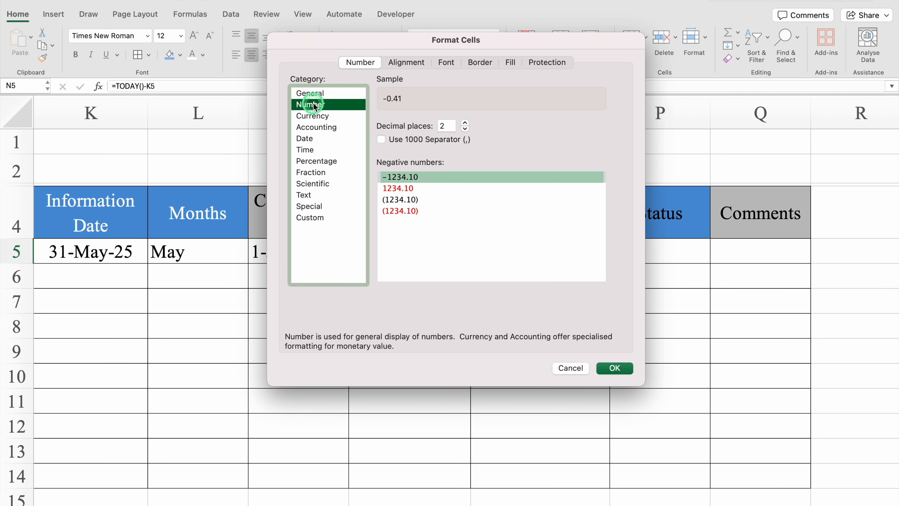
click(466, 130)
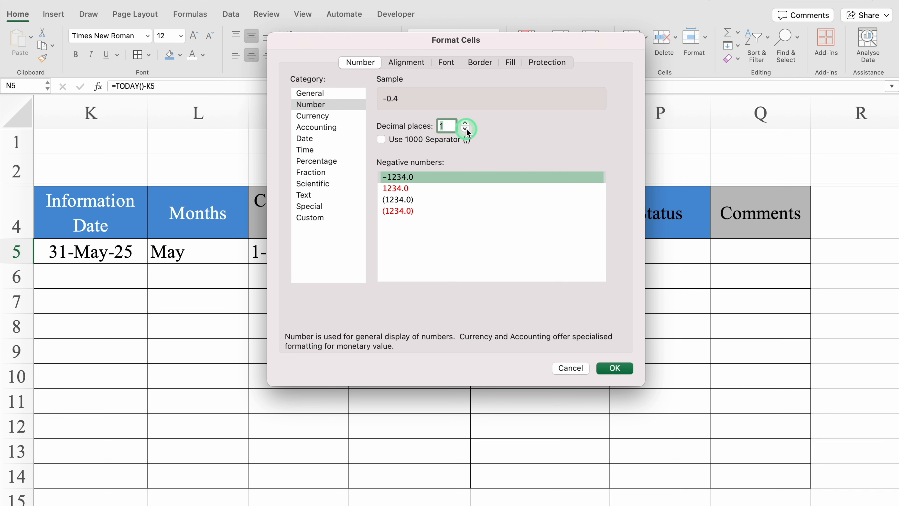
click(466, 130)
click(616, 368)
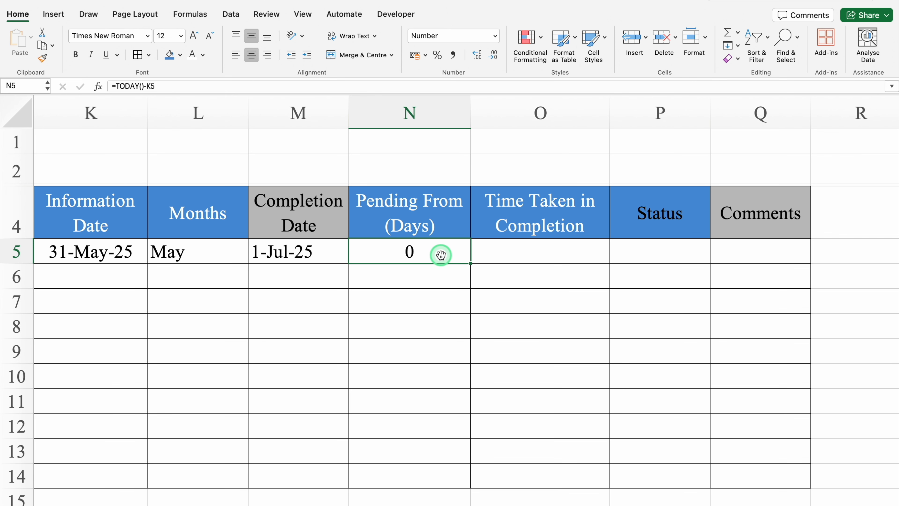
Wrap N5's formula in an IF that returns blank when the Information Date is empty: =IF(K5="","",TODAY()-K5).
scroll(440, 255, left, 5)
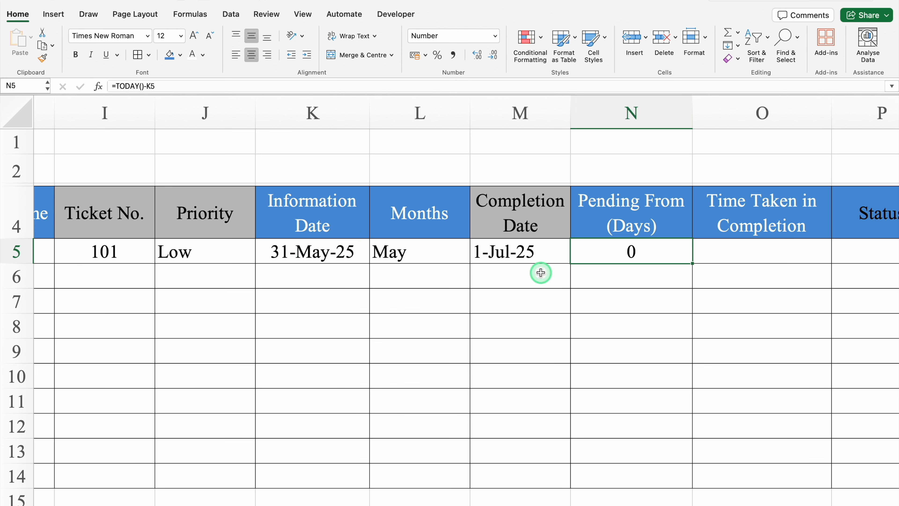
double_click(636, 251)
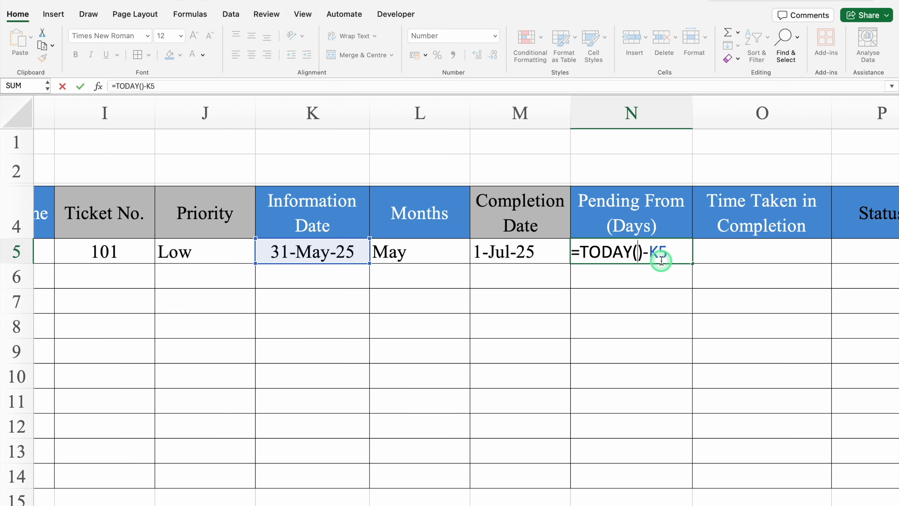
click(580, 251)
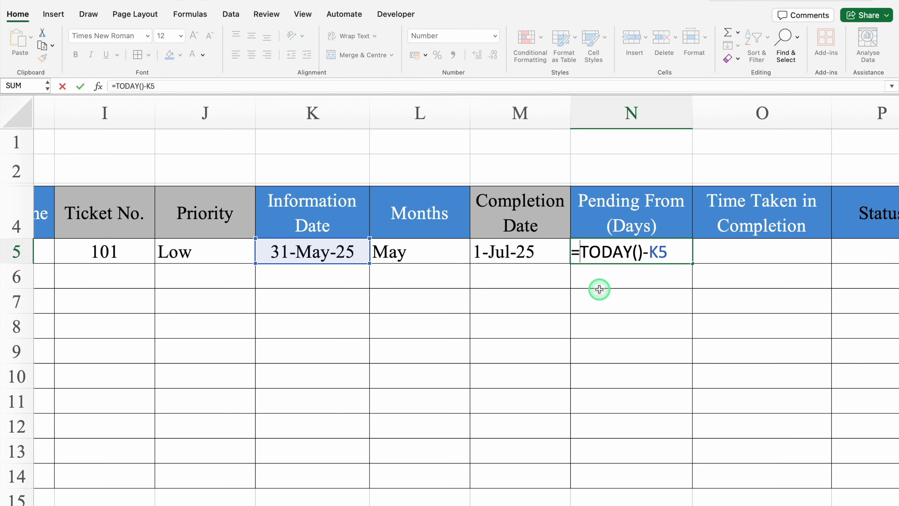
text(IF()
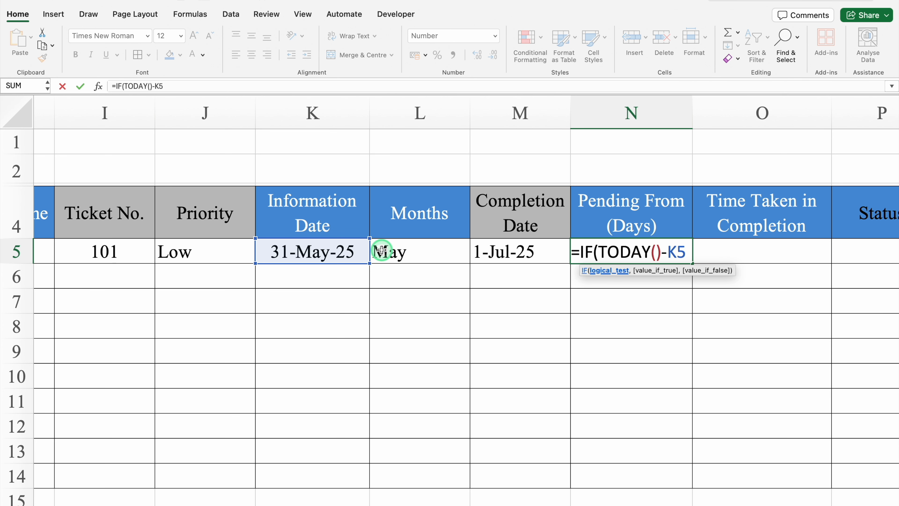
click(336, 250)
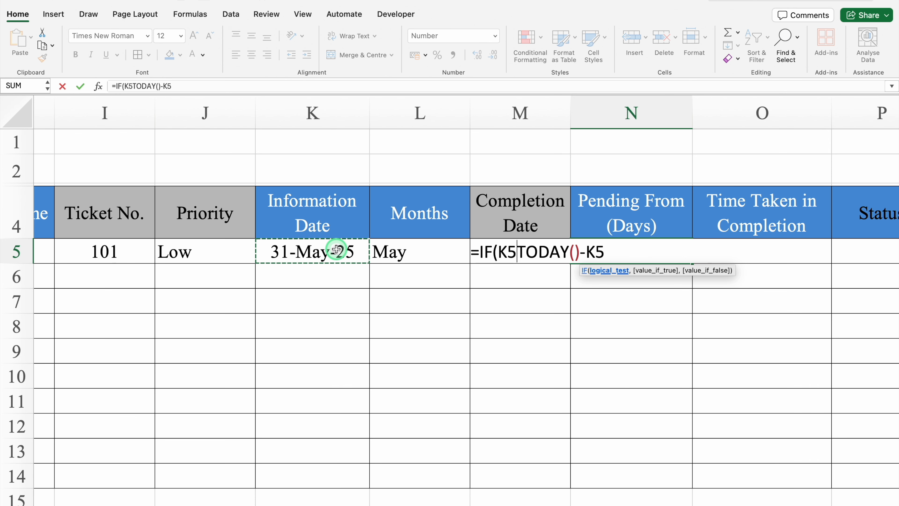
text(="")
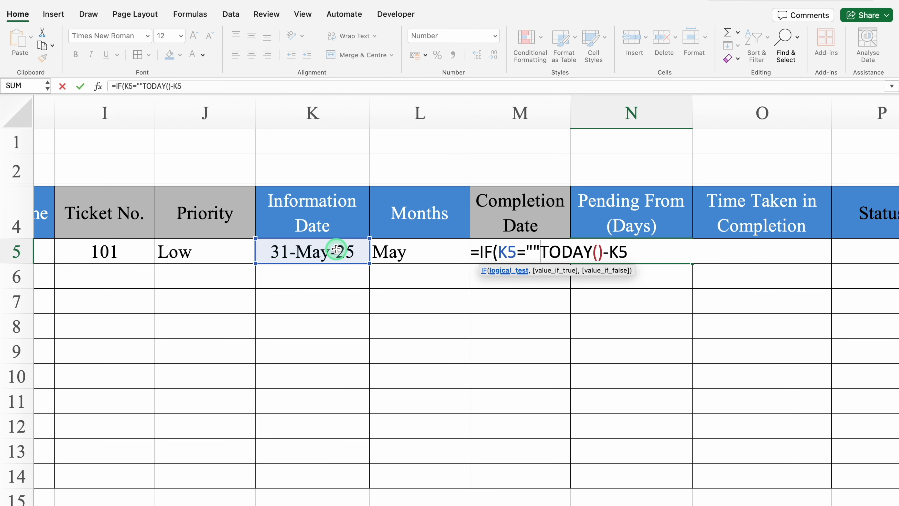
text(,)
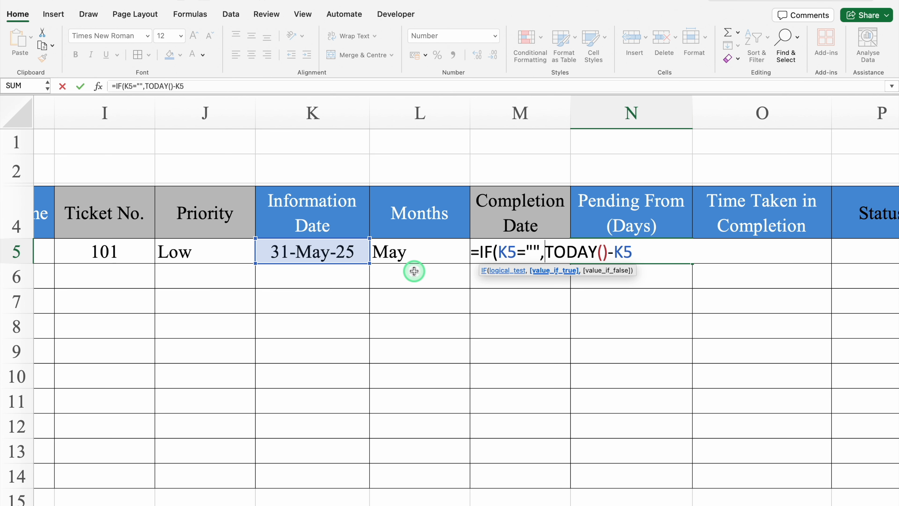
text("")
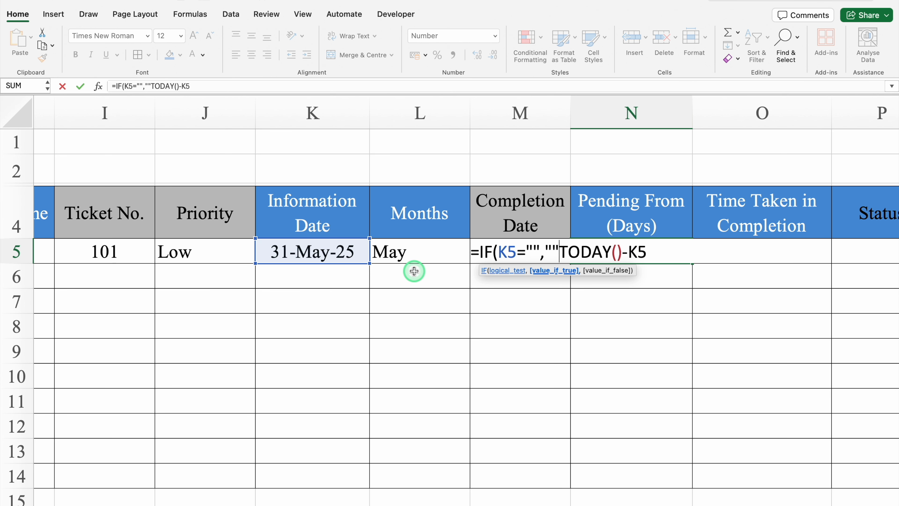
text(,)
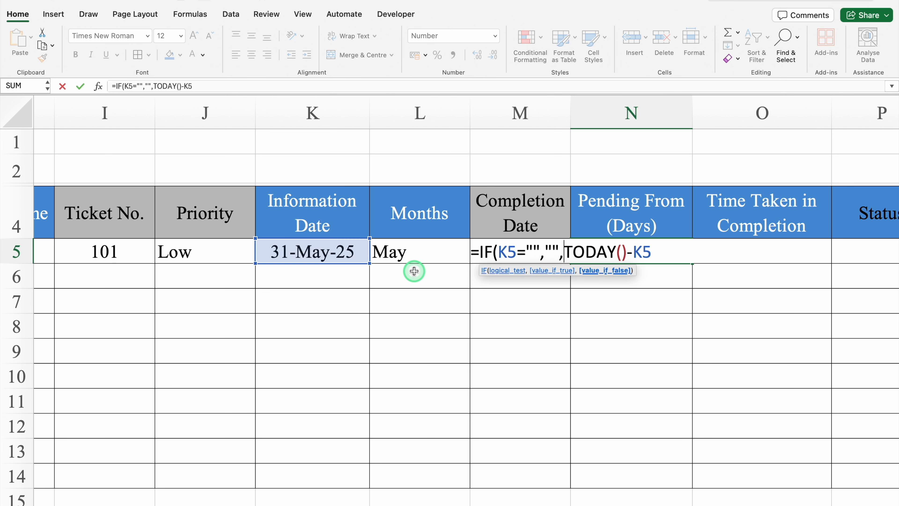
click(651, 251)
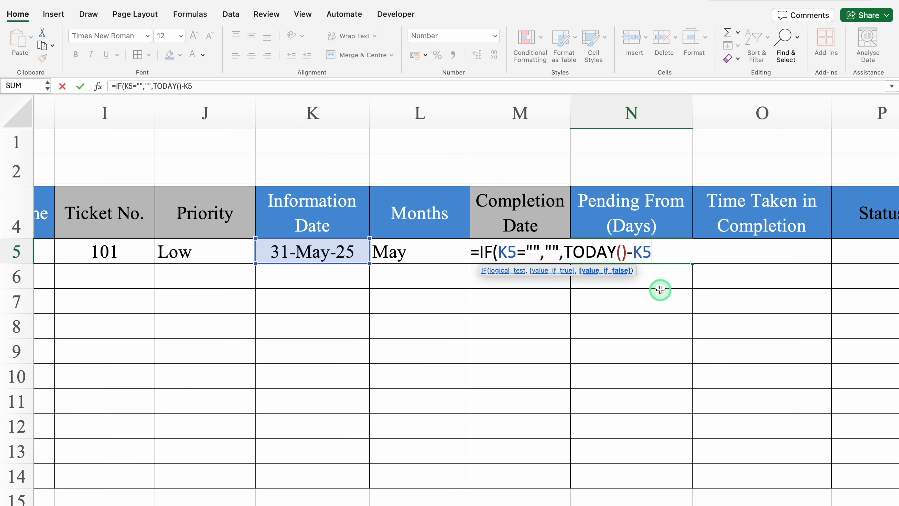
text())
key(Return)
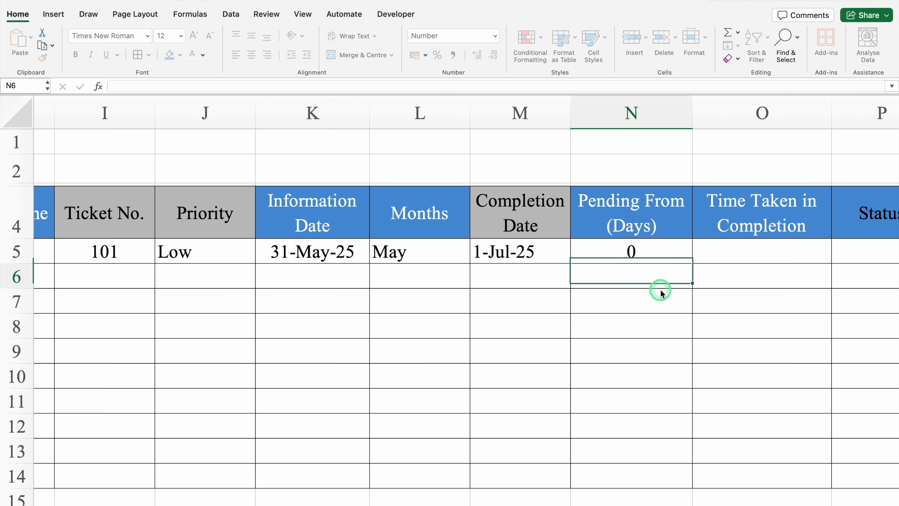
Nest N5's formula in another IF that returns blank when a Completion Date exists: =IF(M5<>"","",IF(K5="","",TODAY()-K5)).
click(643, 252)
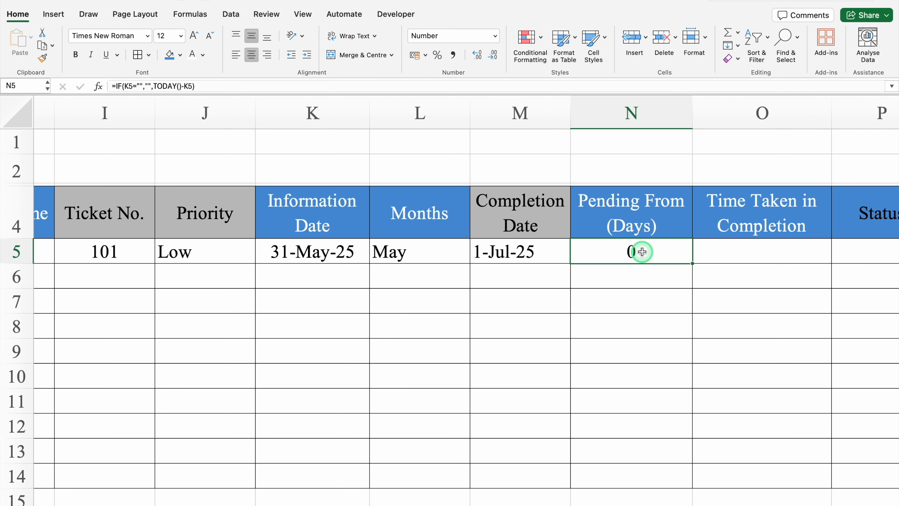
double_click(623, 252)
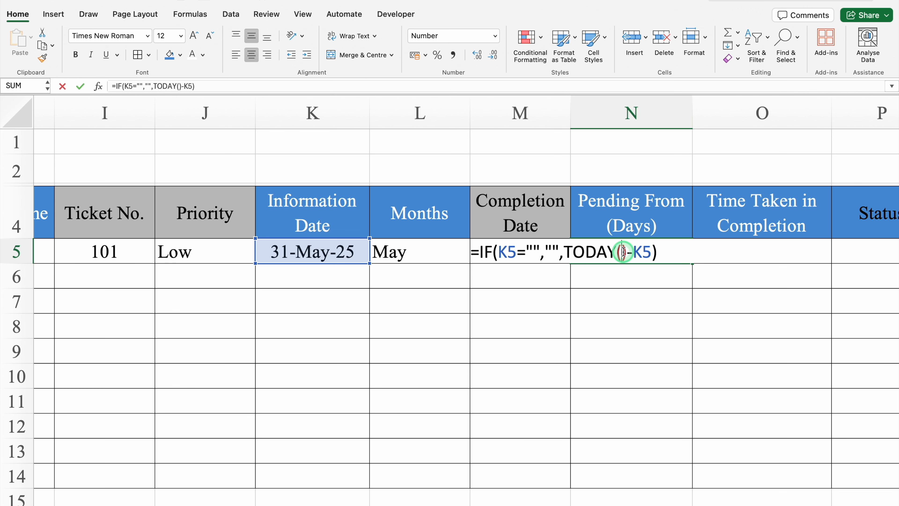
click(481, 252)
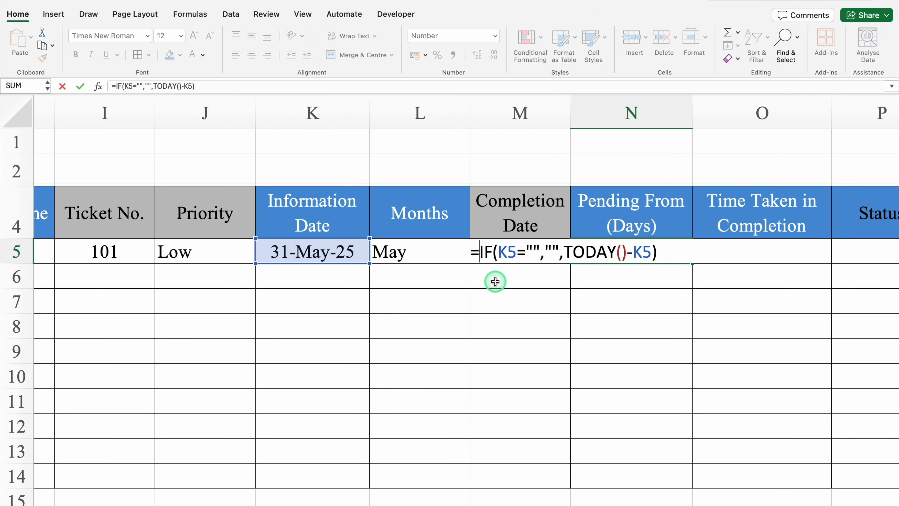
text(IF()
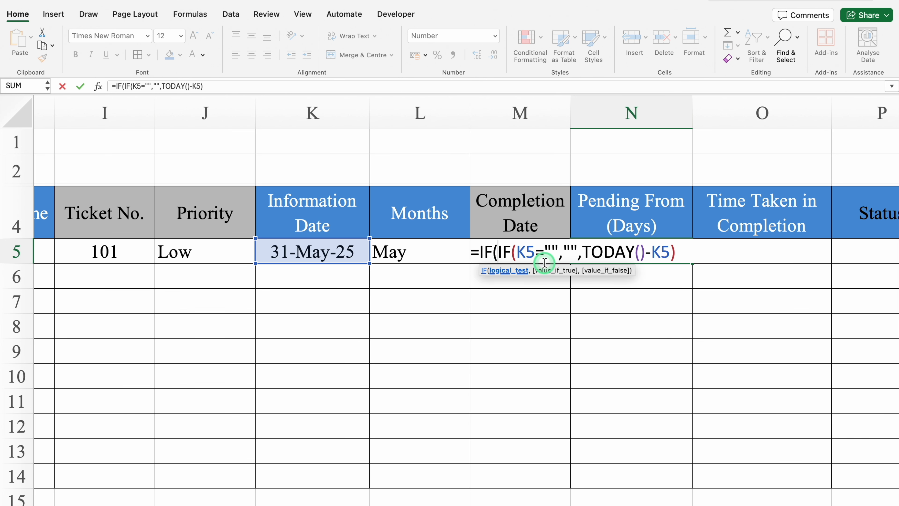
click(526, 211)
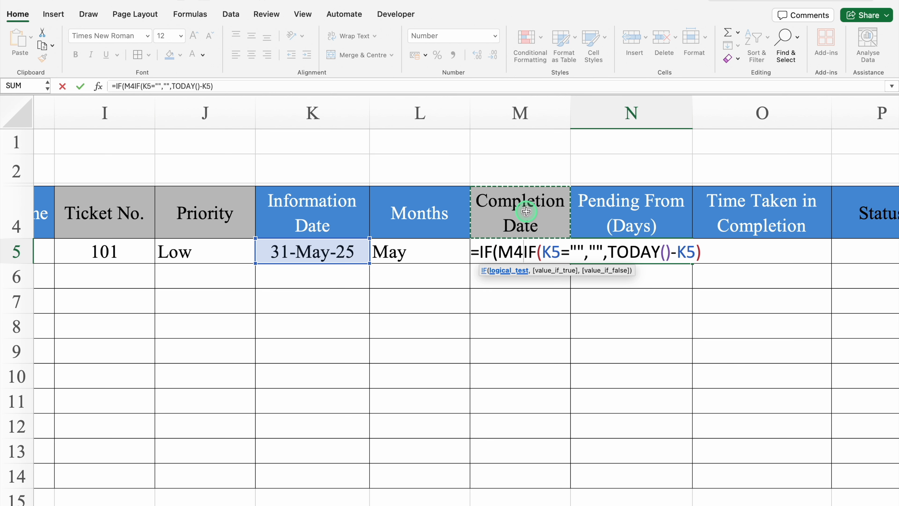
key(Down)
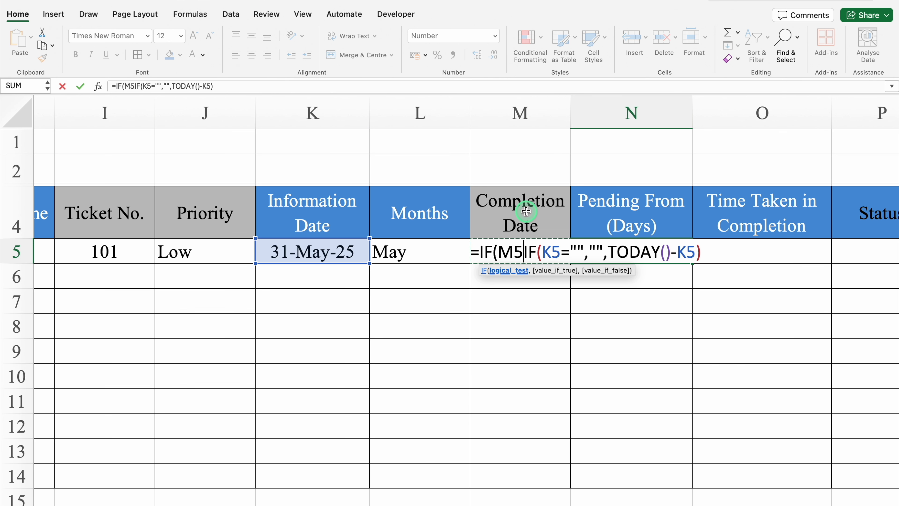
text(<>)
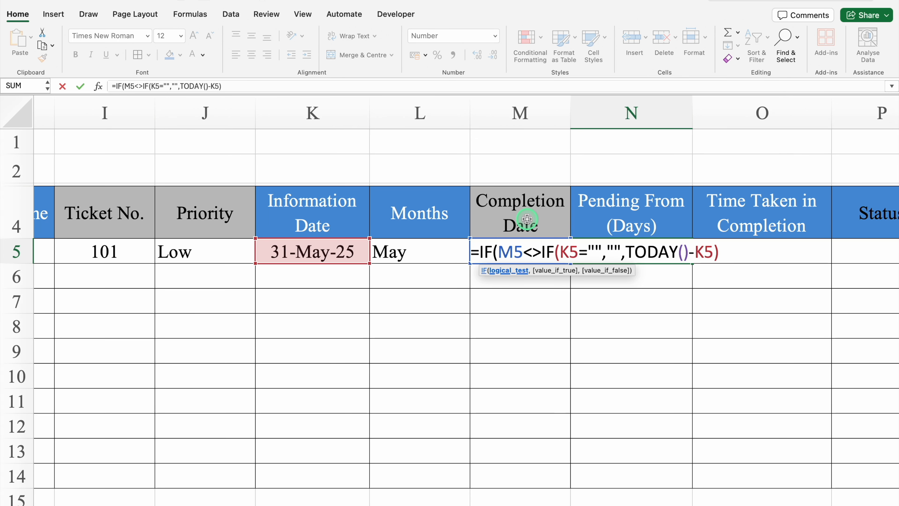
text("")
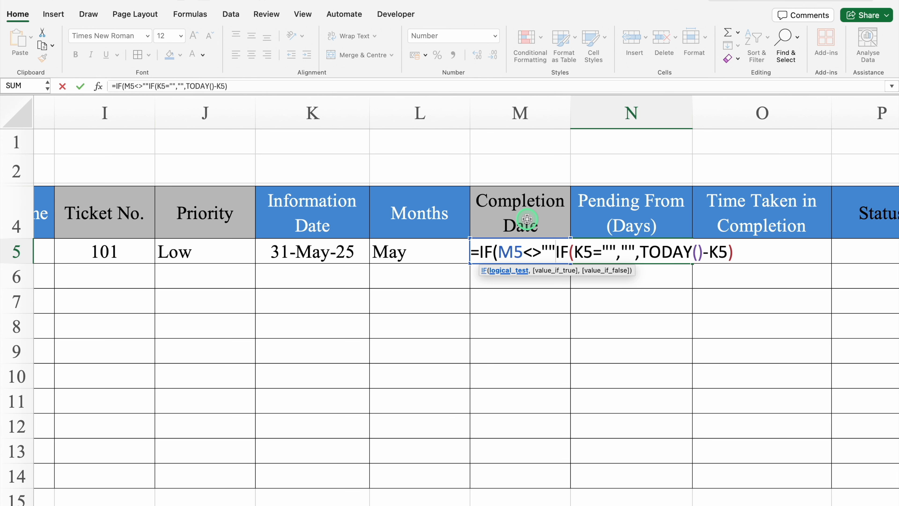
text(,)
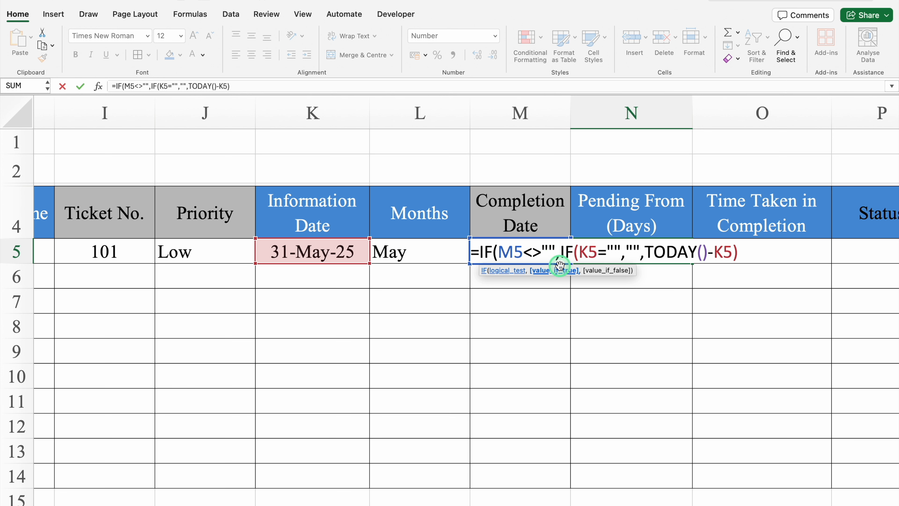
text("")
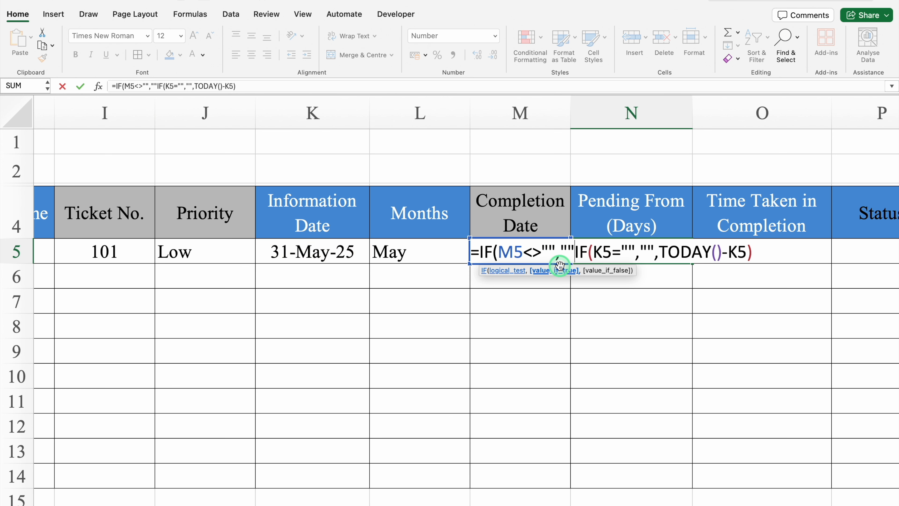
text(,)
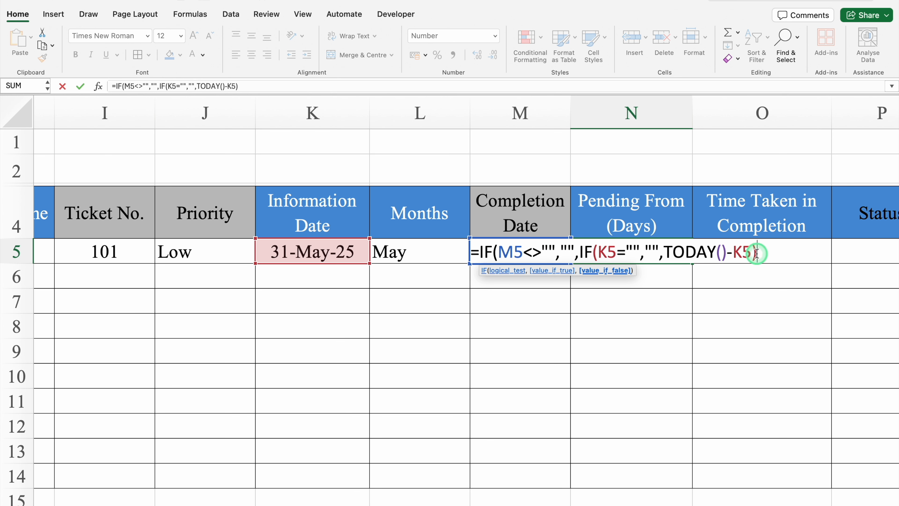
text())
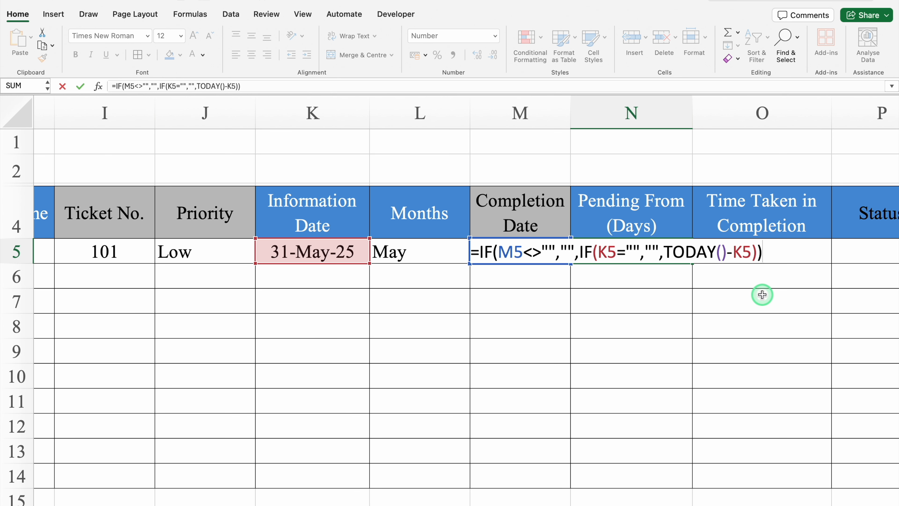
key(Return)
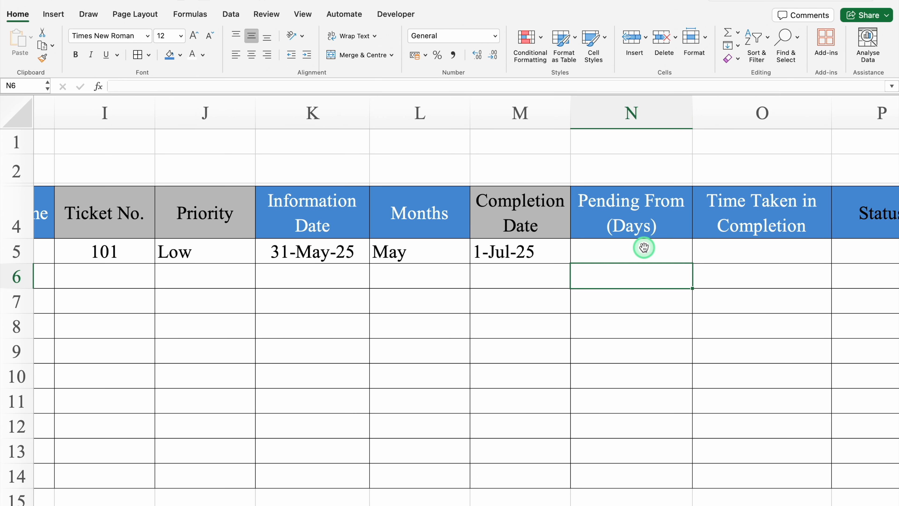
click(644, 247)
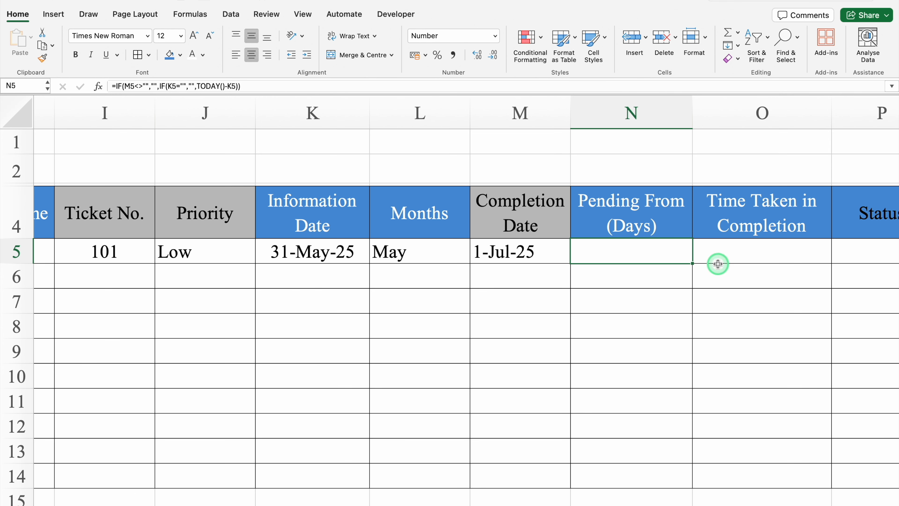
Enter =M5-K5 in O5 under Time Taken in Completion to subtract the Information Date from the Completion Date.
scroll(616, 503, right, 3)
scroll(616, 503, right, 2)
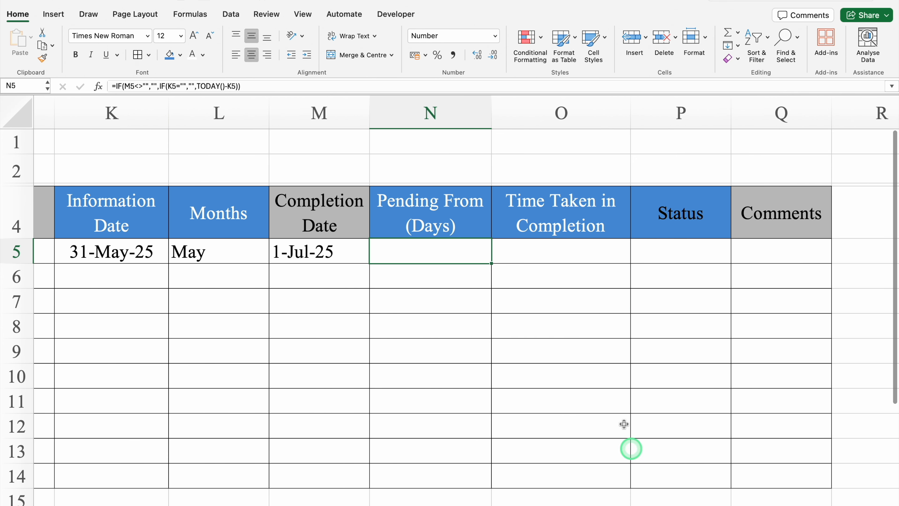
click(563, 252)
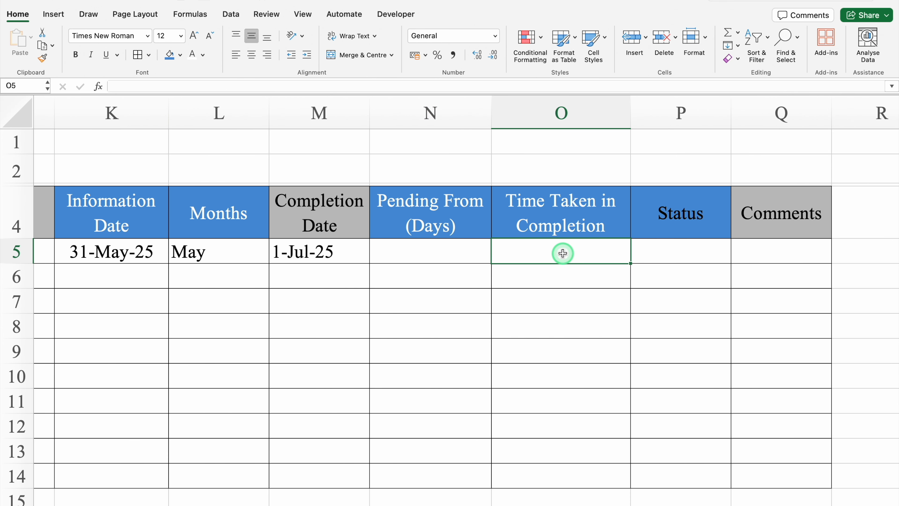
text(=)
click(335, 249)
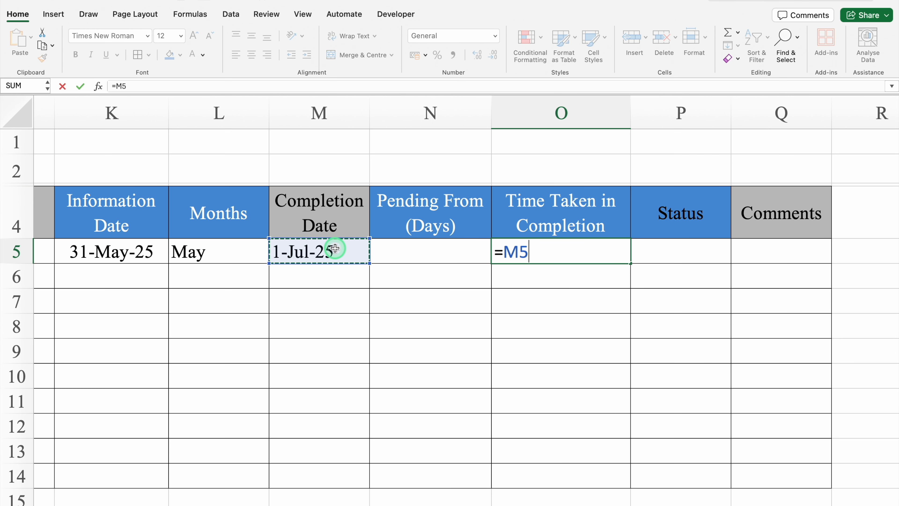
text(-)
click(126, 250)
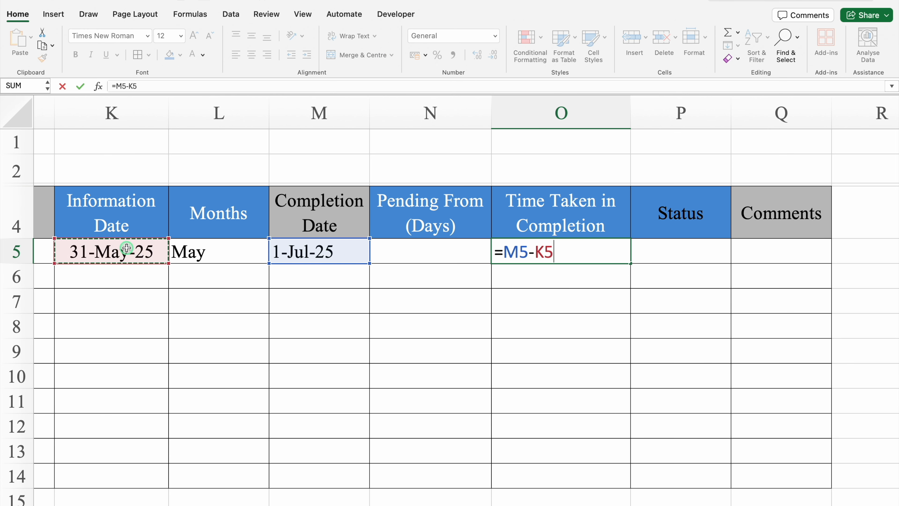
key(Return)
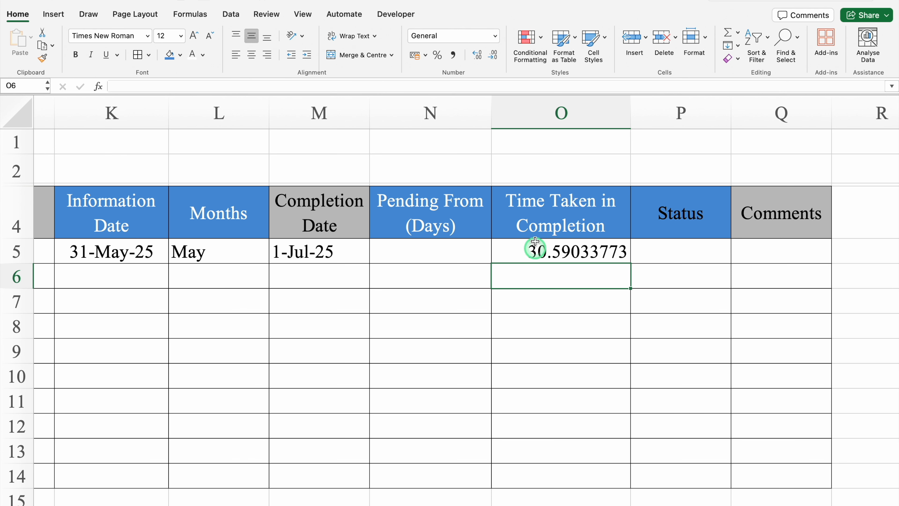
Format the whole Time Taken in Completion column O as Number with 0 decimal places and center it horizontally.
click(558, 111)
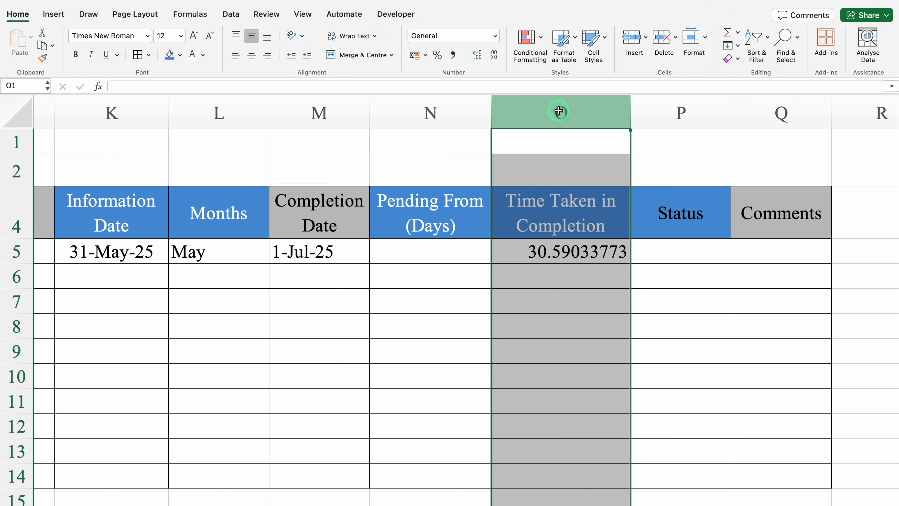
key(super+1)
click(311, 104)
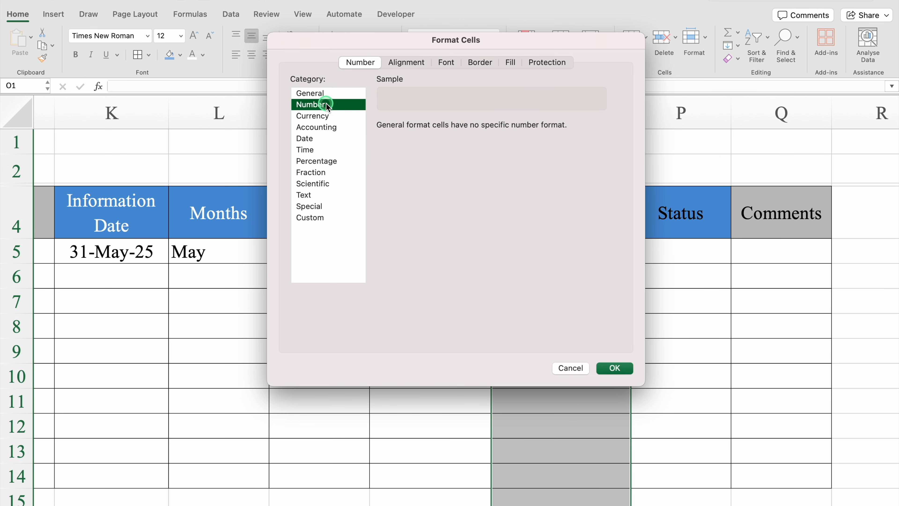
click(465, 129)
click(465, 129)
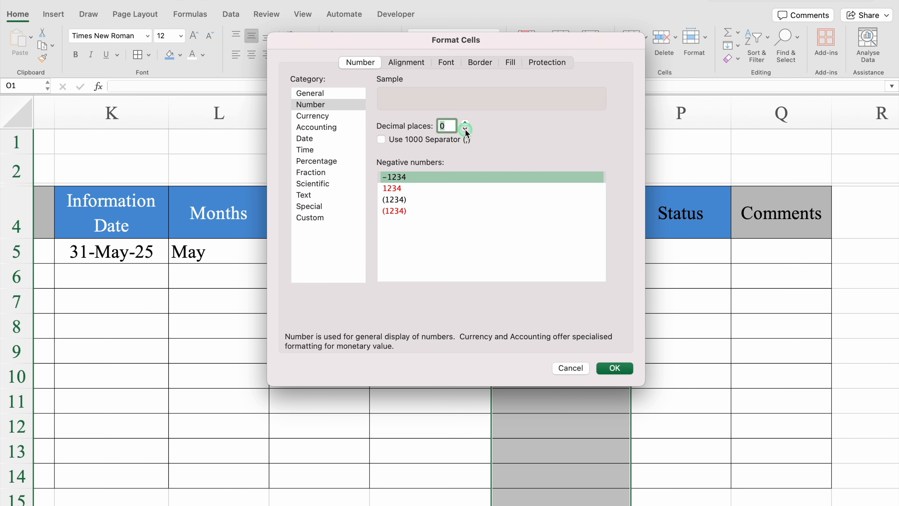
click(615, 368)
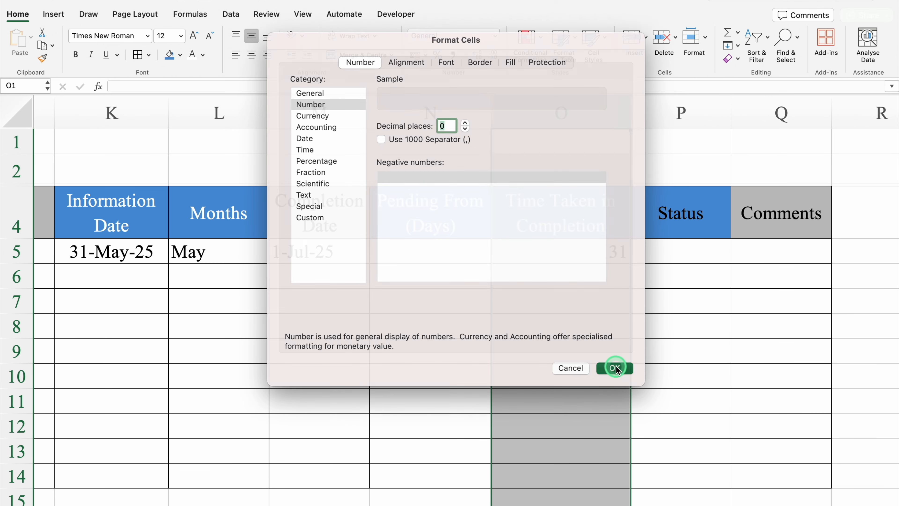
click(251, 54)
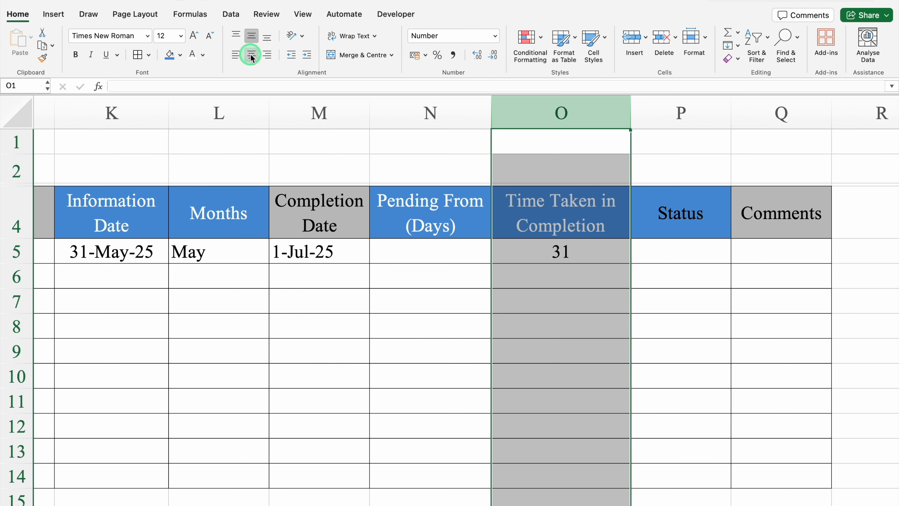
Wrap O5's formula in an IF that returns blank when the Completion Date is empty: =IF(M5=0,"",M5-K5).
click(588, 255)
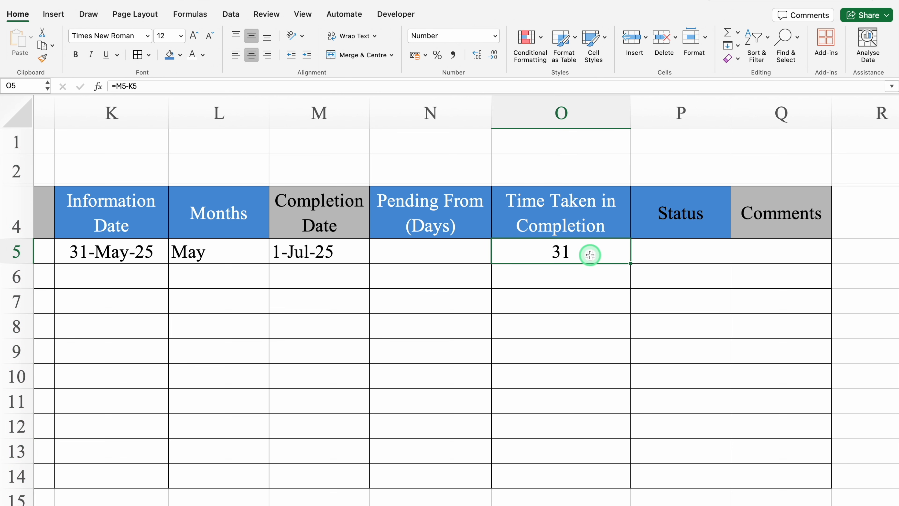
double_click(580, 253)
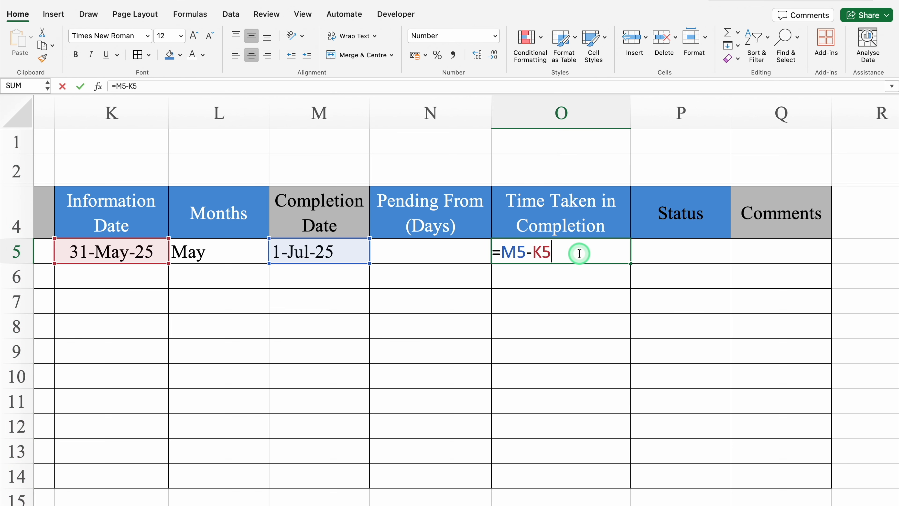
click(502, 252)
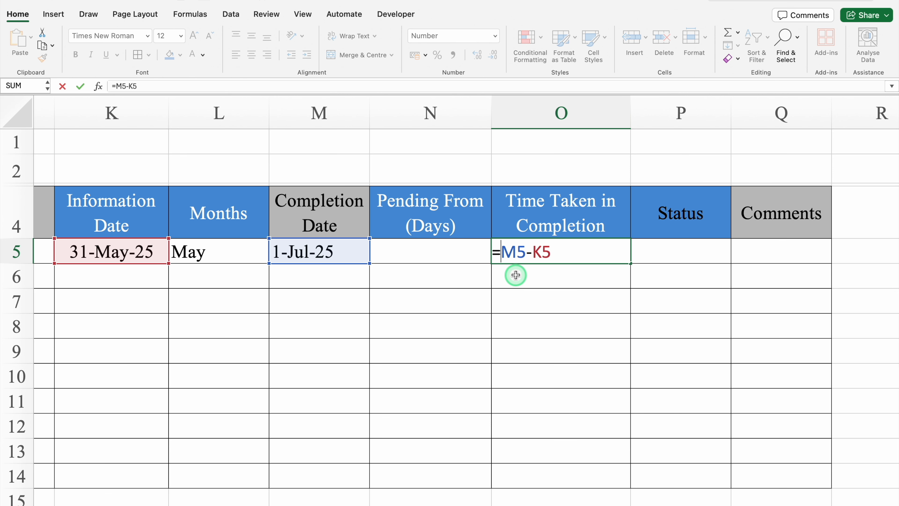
text(IF()
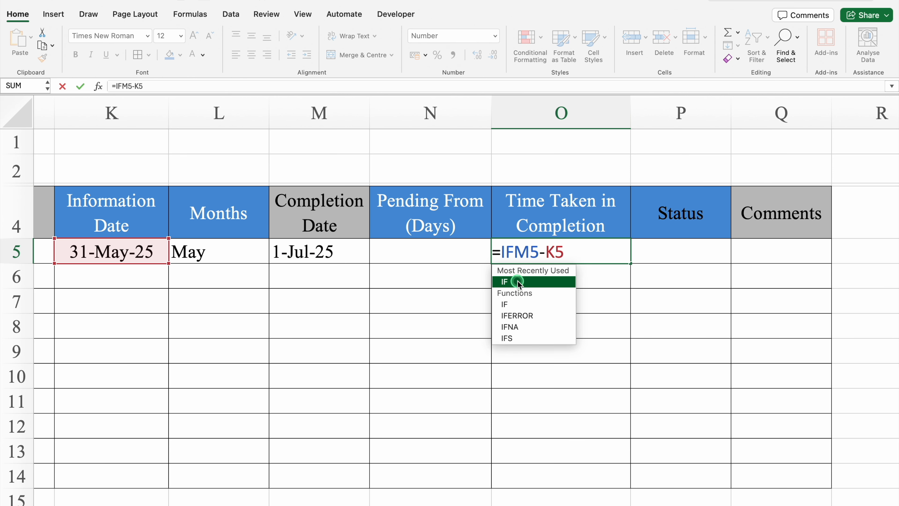
click(340, 251)
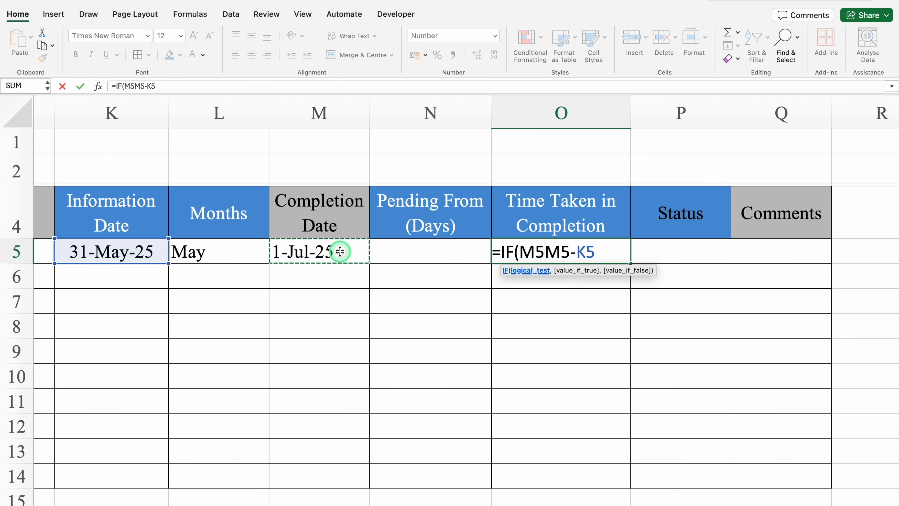
text(=0)
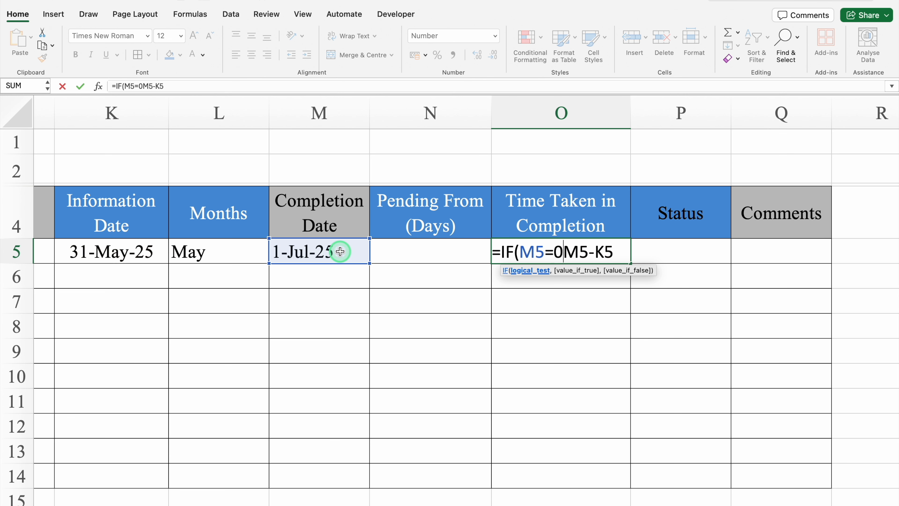
text(,)
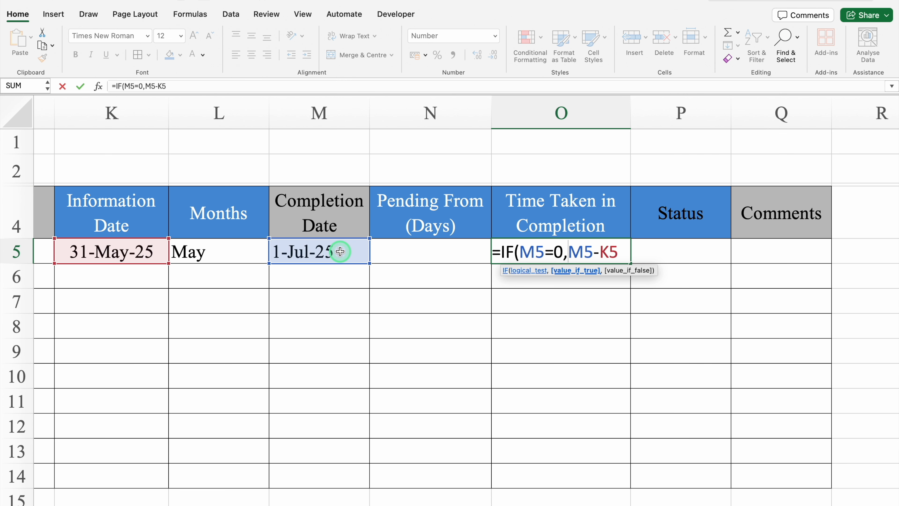
text("")
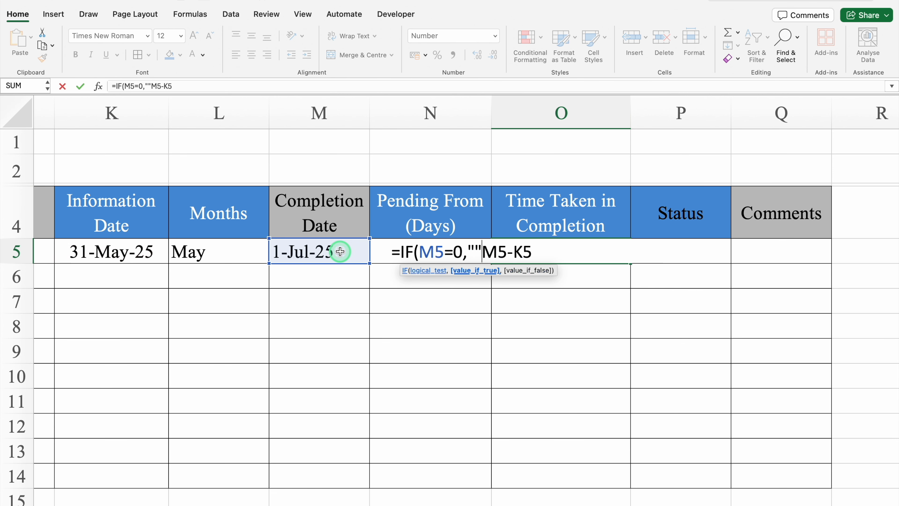
text(,M5-K5)
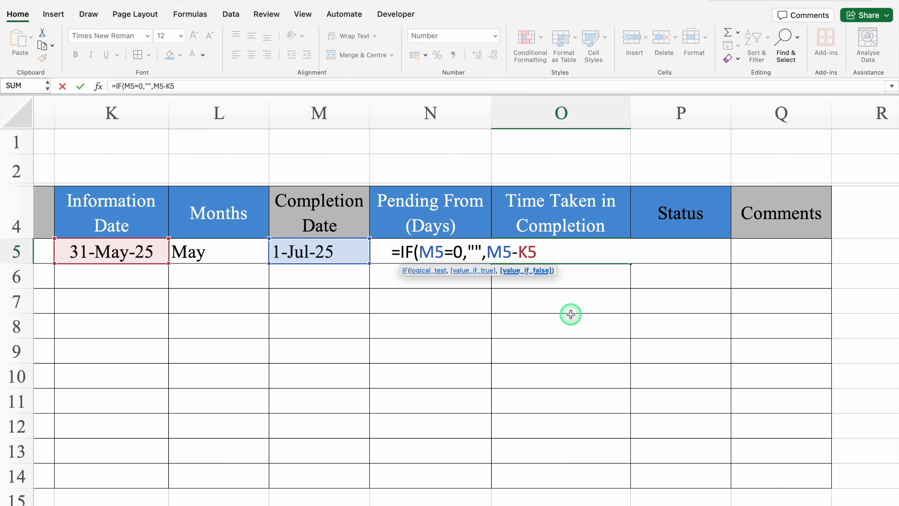
text())
key(Return)
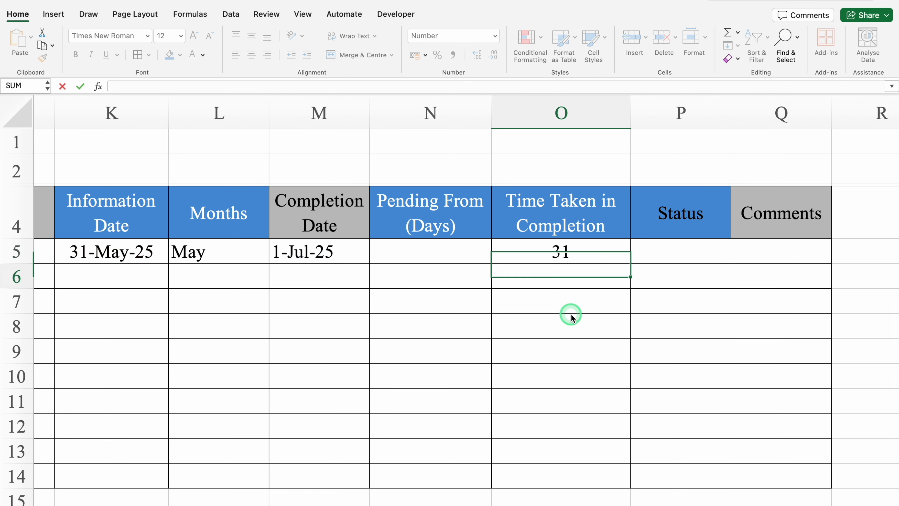
click(610, 249)
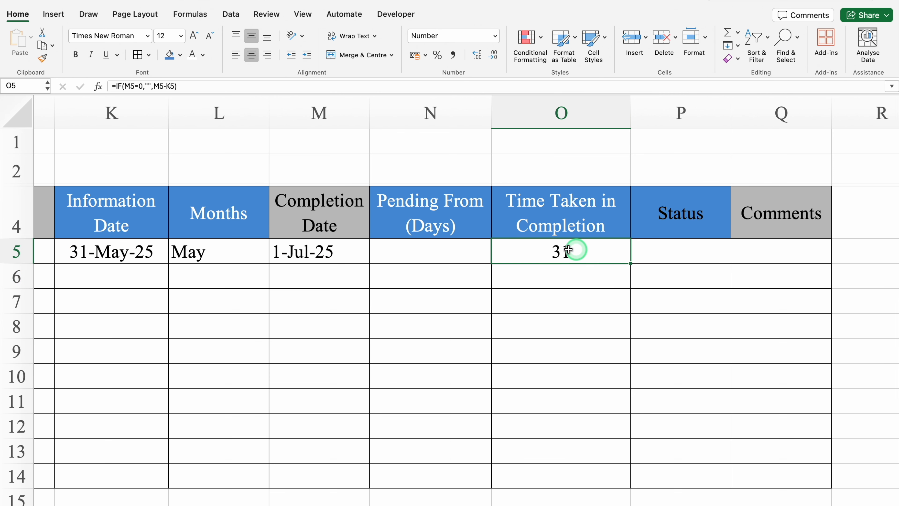
Change the font colour of the Status header in P4 to white, matching the other blue headers.
click(449, 250)
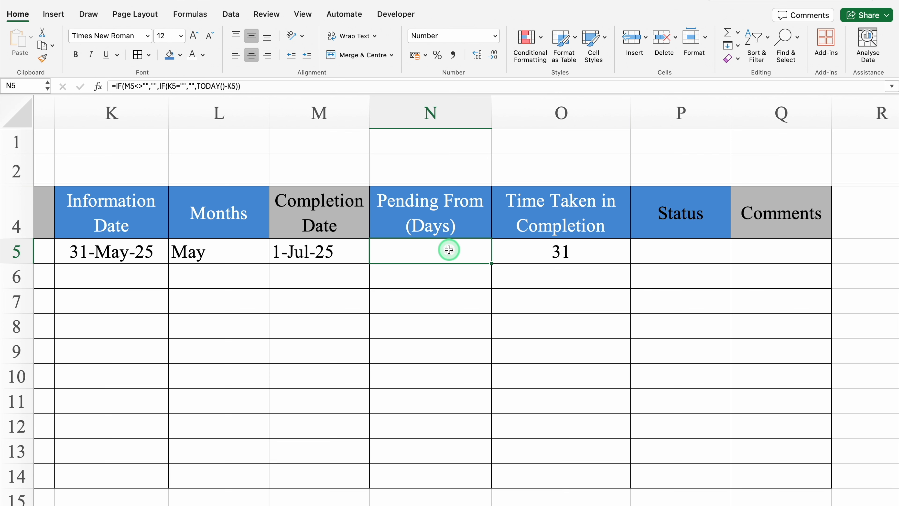
click(527, 251)
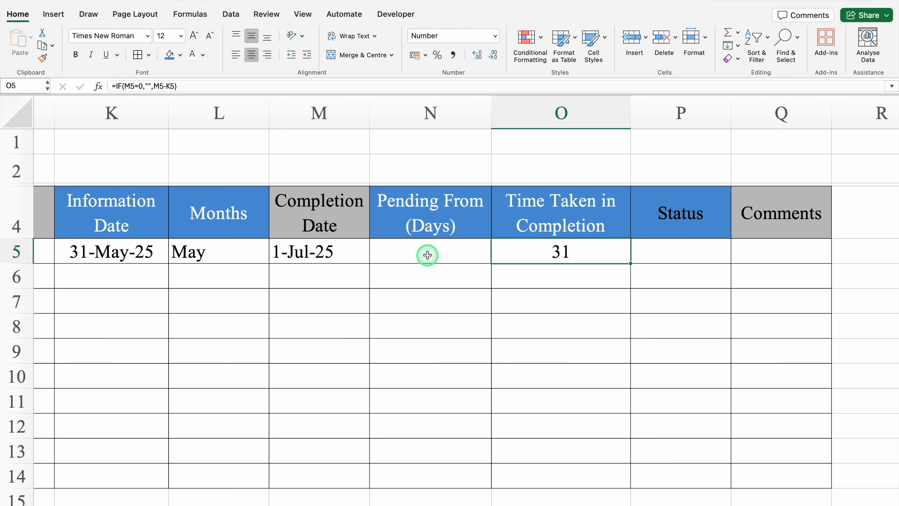
click(672, 223)
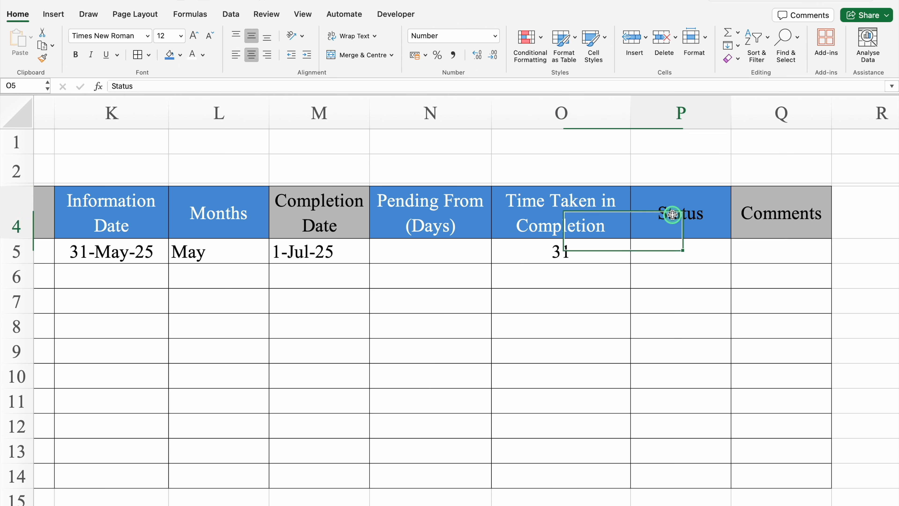
click(200, 56)
Begin an IF formula in P5 under Status that returns "Done" when the Pending From cell is blank: =IF(N5="","Done".
click(671, 252)
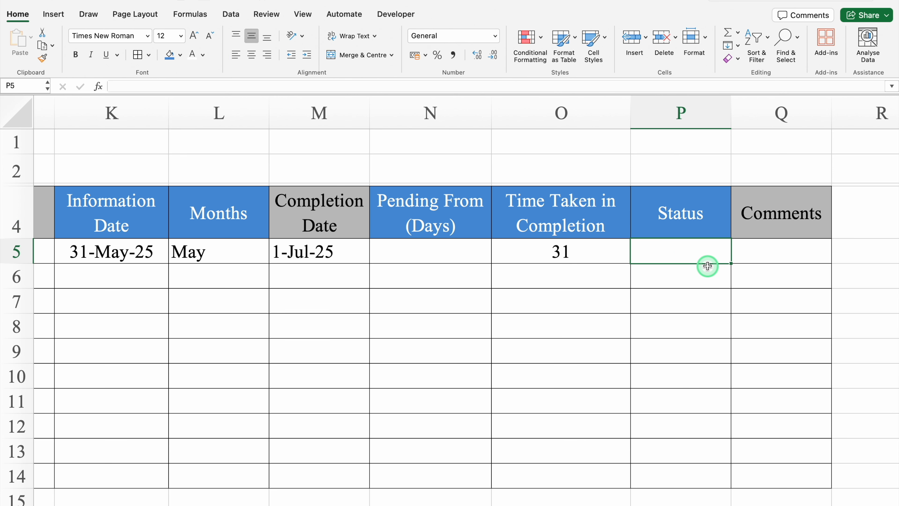
text(=IF)
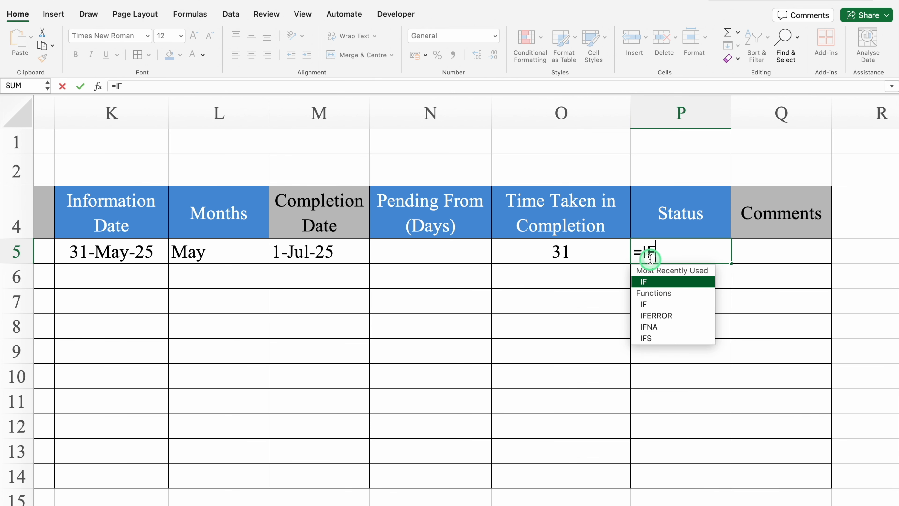
double_click(668, 282)
click(438, 248)
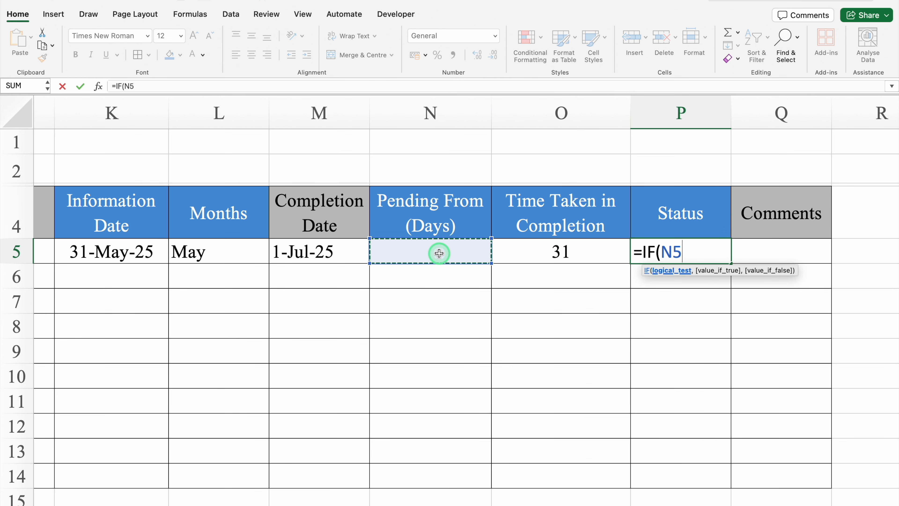
text(="")
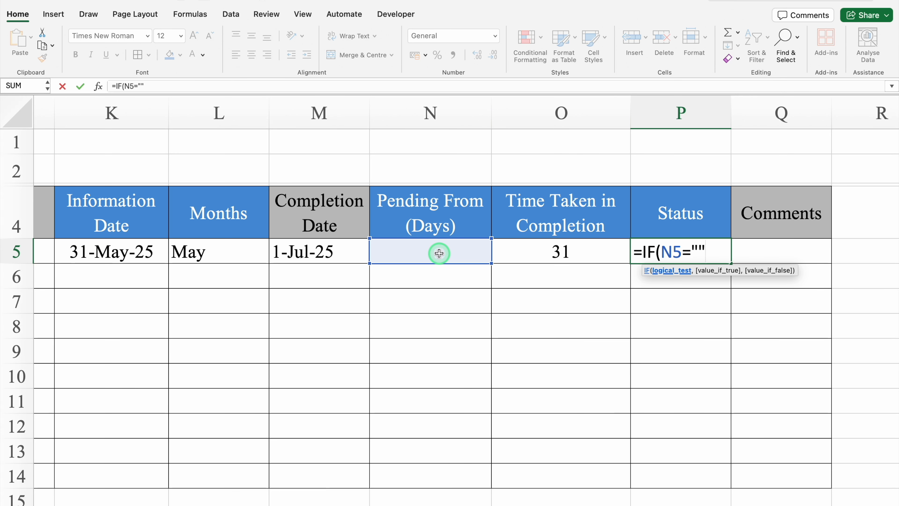
text(,)
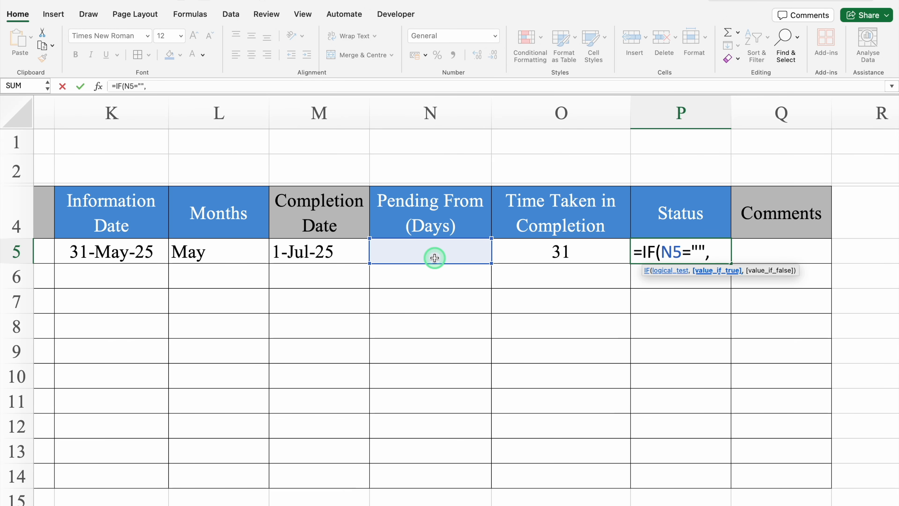
text("Done")
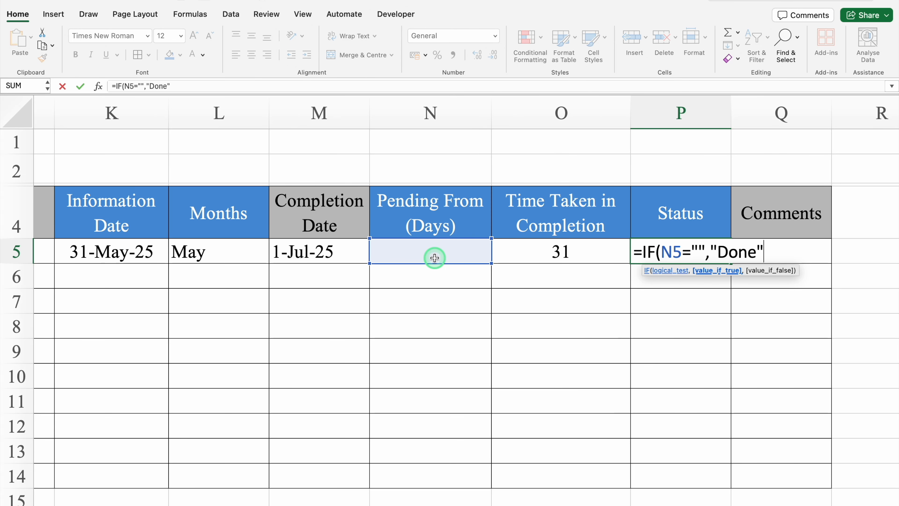
Complete P5's formula with a nested IF that returns "Pending" when O5 is blank: =IF(N5="","Done",IF(O5="","Pending")).
text(,if)
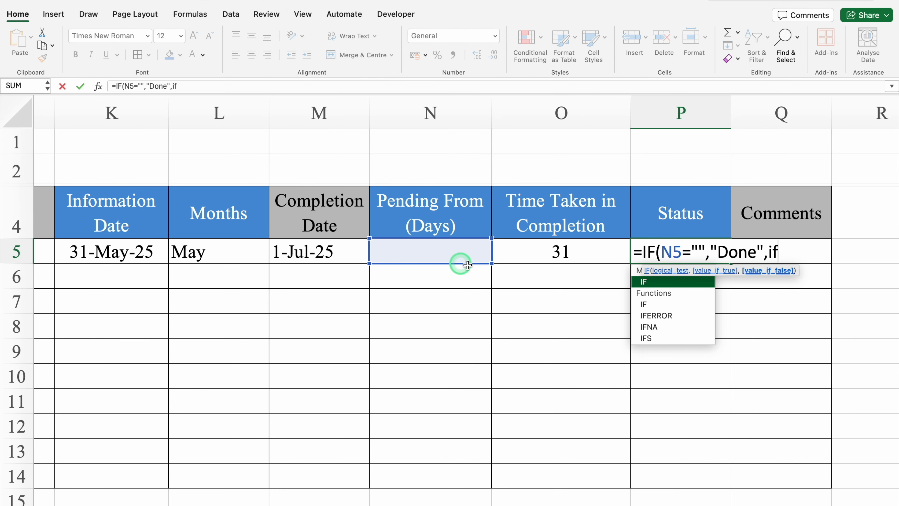
double_click(660, 285)
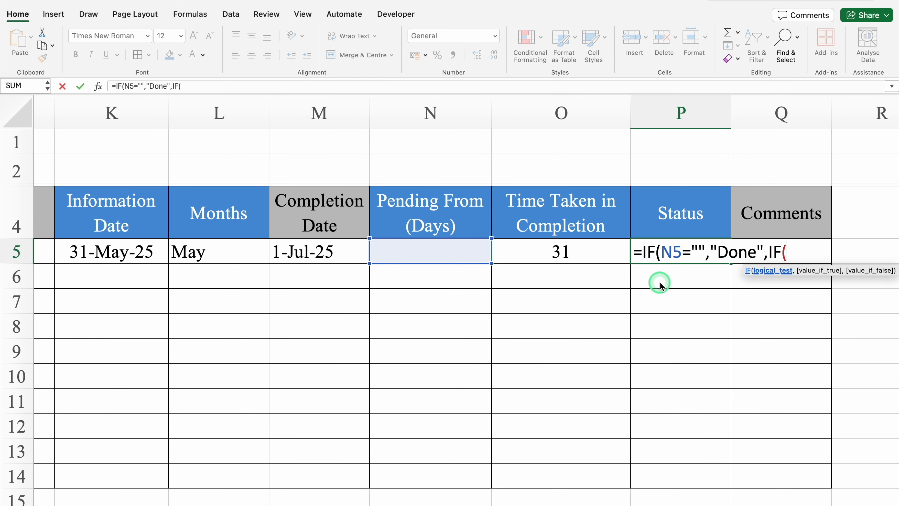
click(581, 252)
text(=)
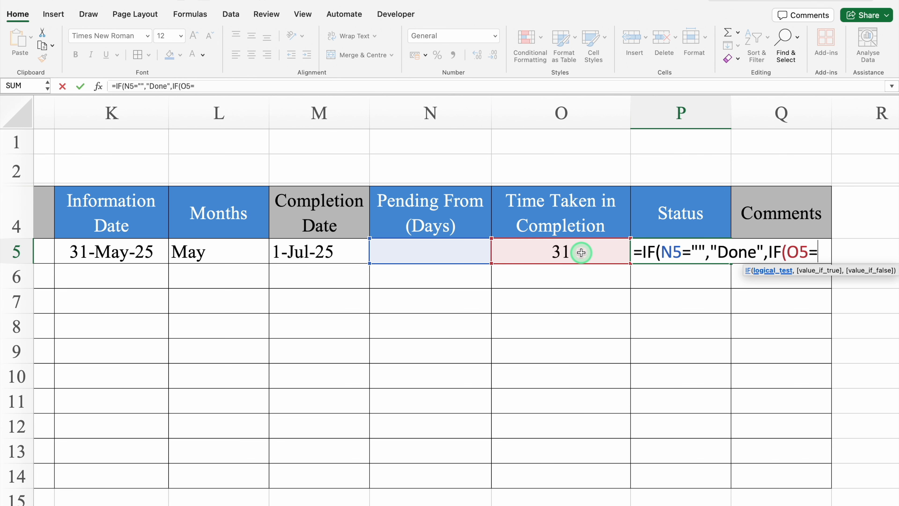
text("",)
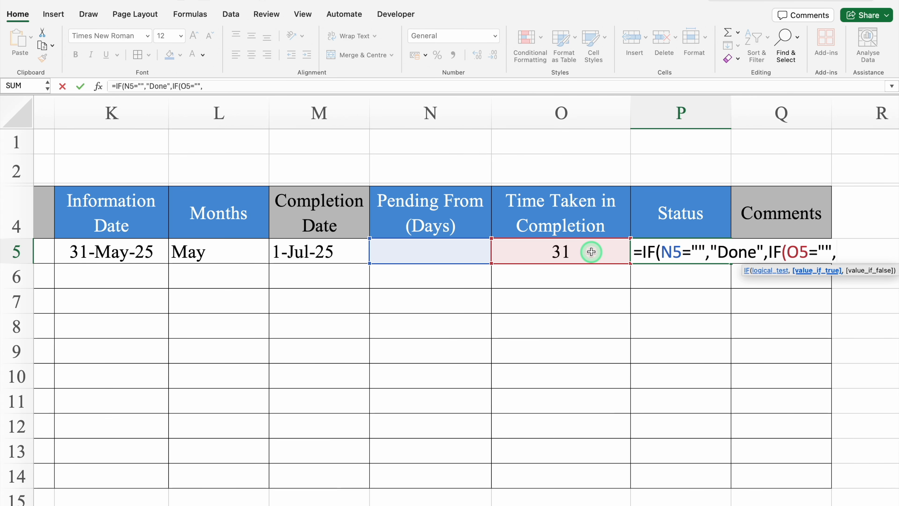
text(")
text(Pending)
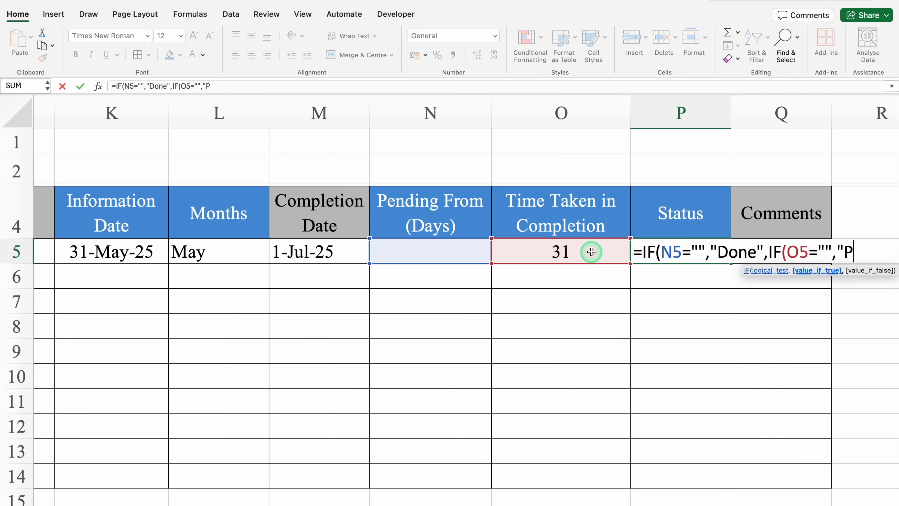
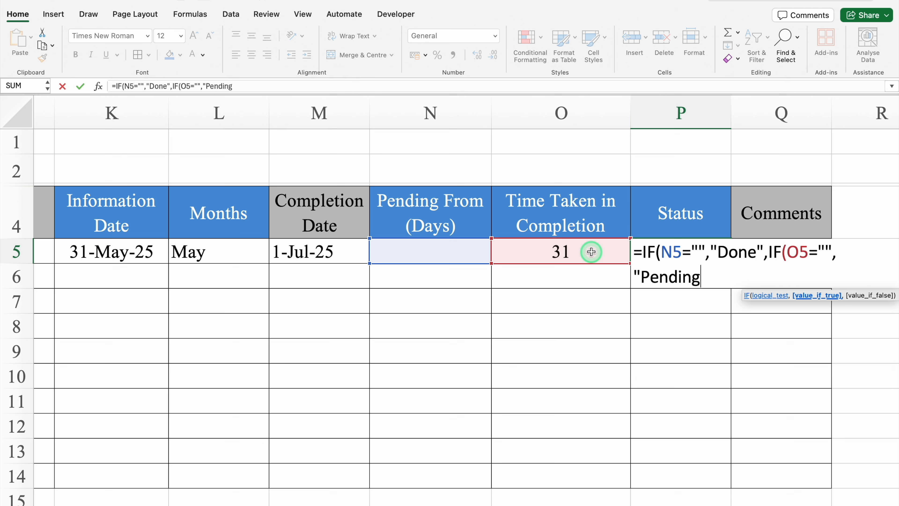
text("))
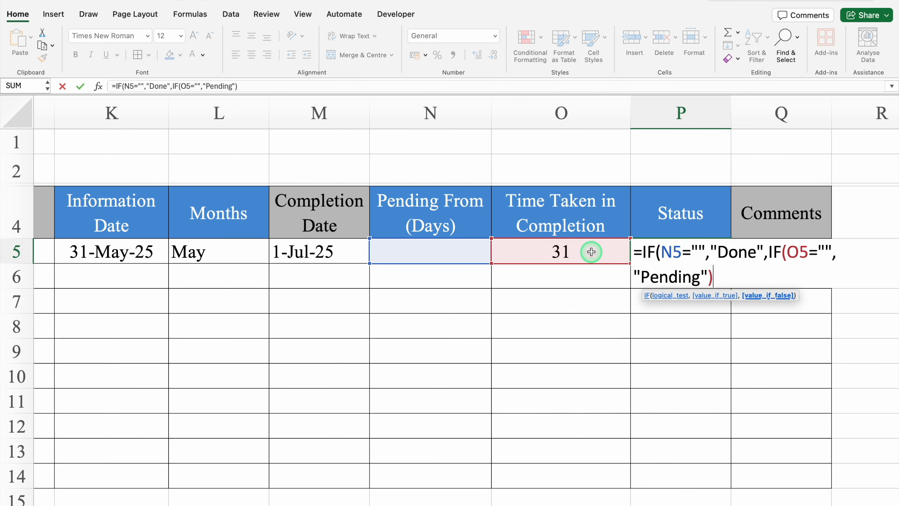
text())
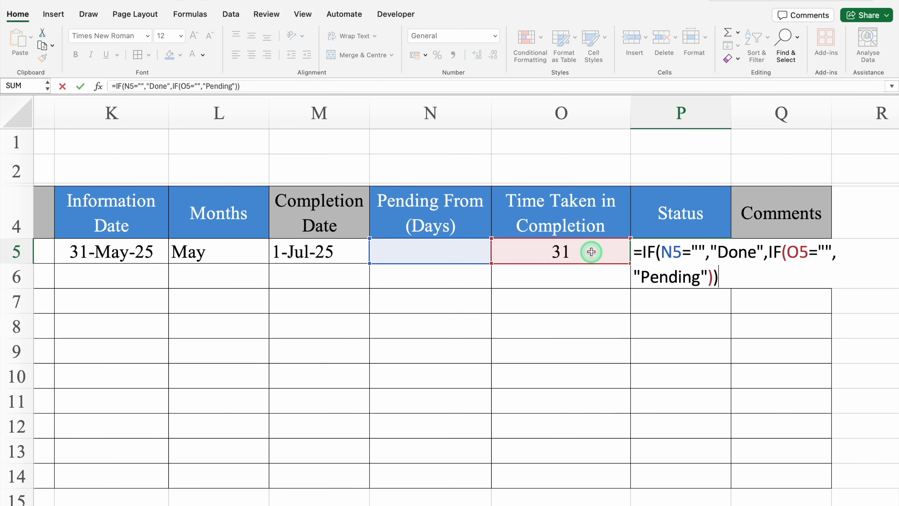
key(Return)
Wrap P5's formula in an IF that returns blank when the Information Date is empty: =IF(K5="","",IF(N5="","Done",IF(O5="","Pending"))).
click(687, 252)
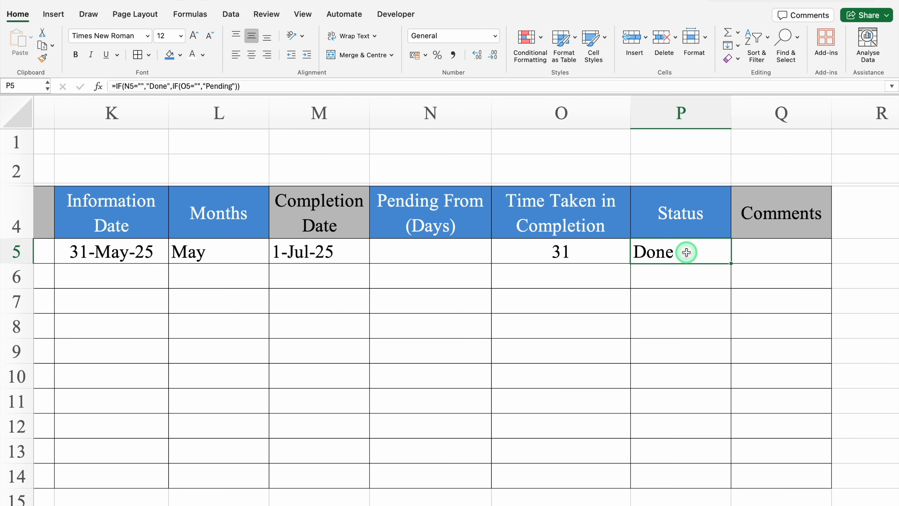
double_click(677, 252)
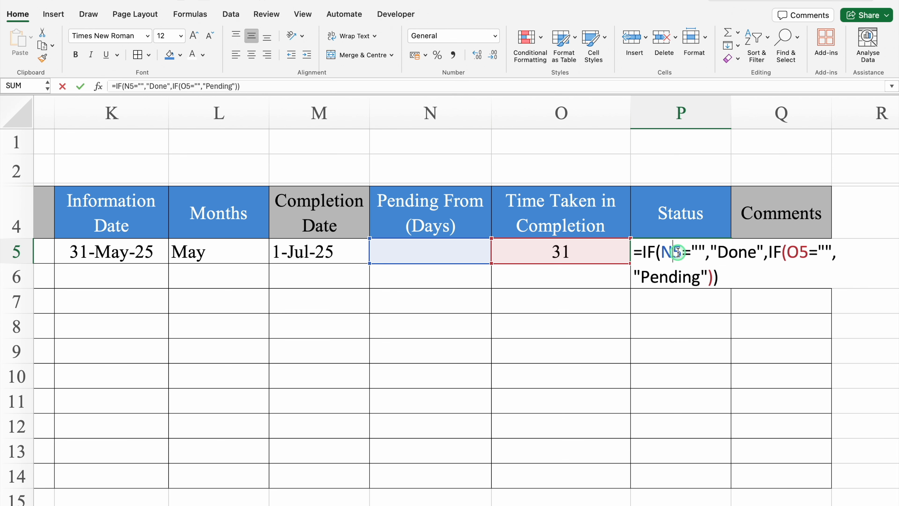
click(642, 252)
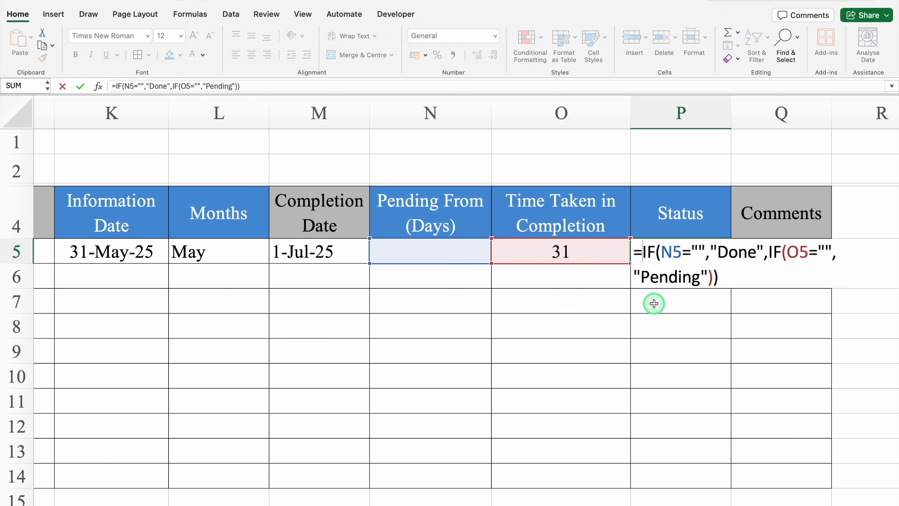
text(IF)
double_click(674, 282)
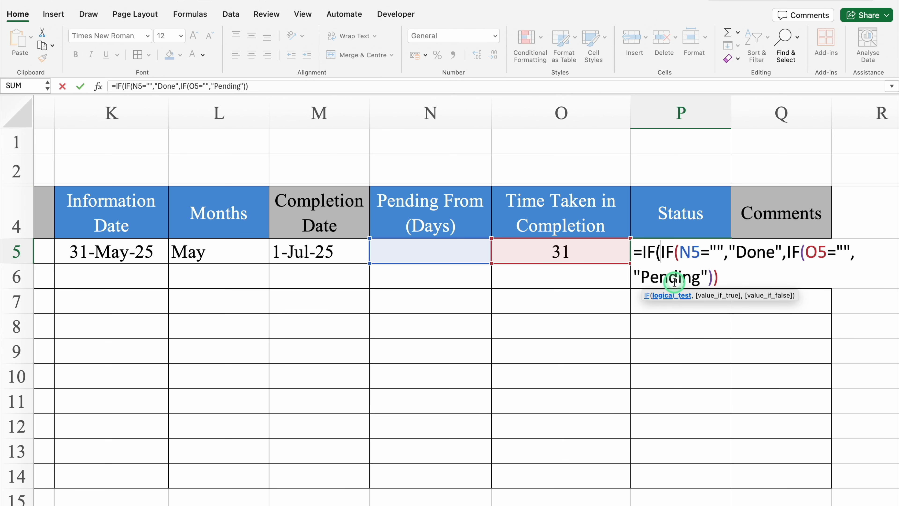
click(149, 253)
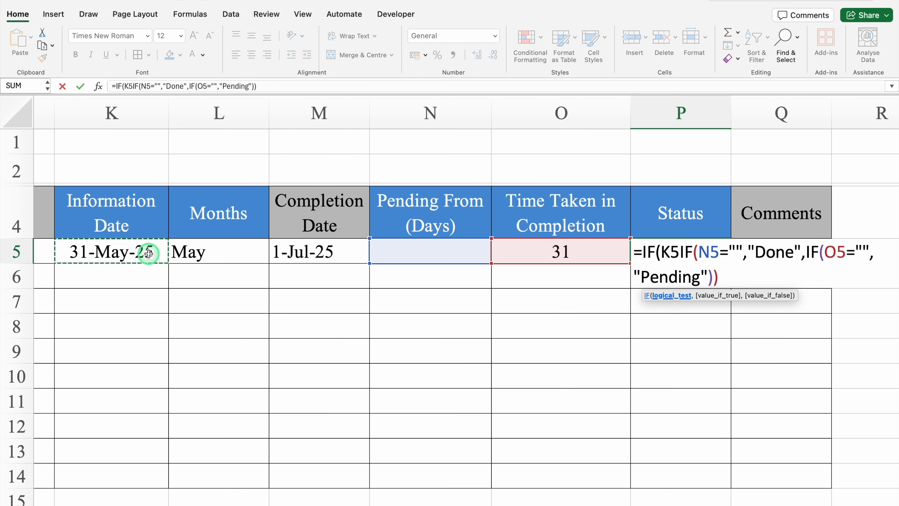
text(="")
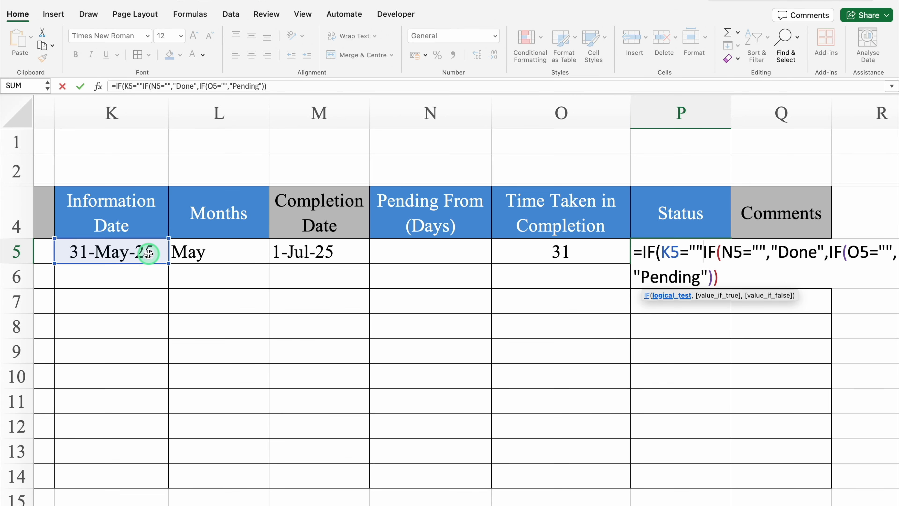
text(,"")
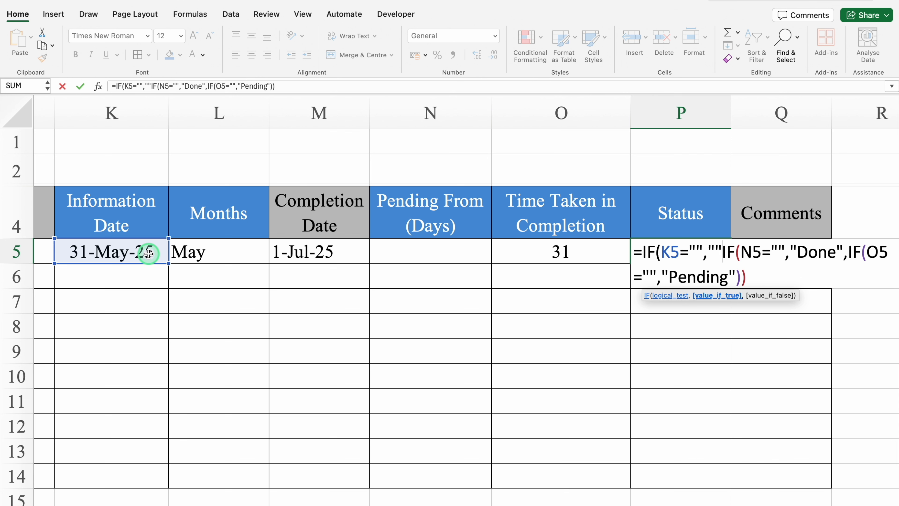
text(,)
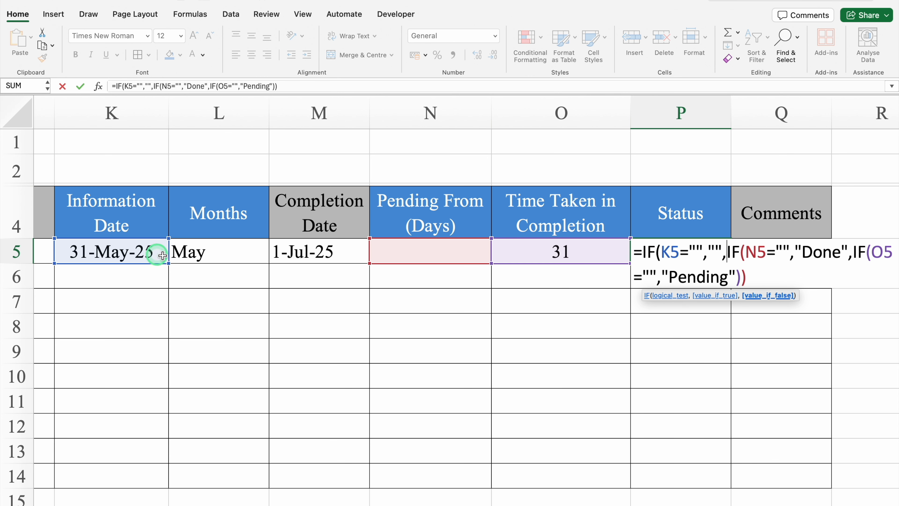
click(763, 273)
text())
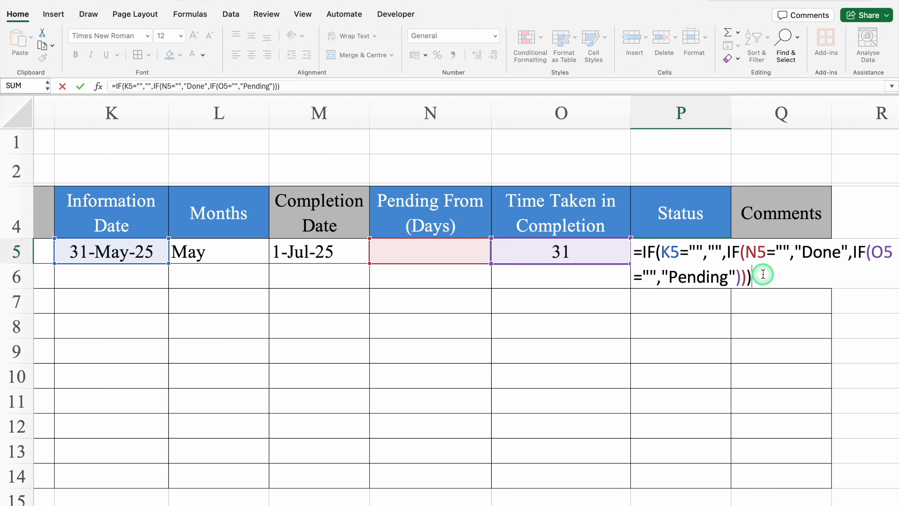
key(Return)
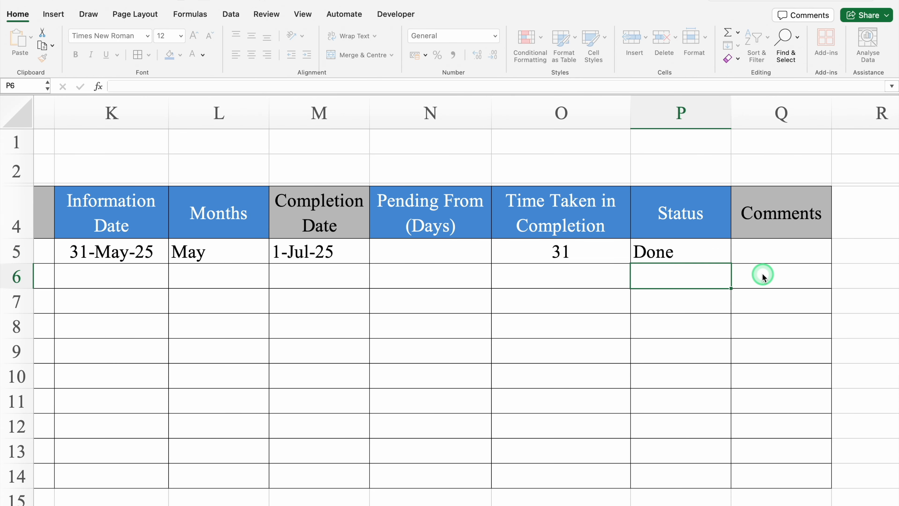
Fill the Status formula from P5 down to row 14 of the table.
click(727, 260)
drag(731, 262, 719, 480)
Widen the Comments column Q to nearly twice its width.
key(Right)
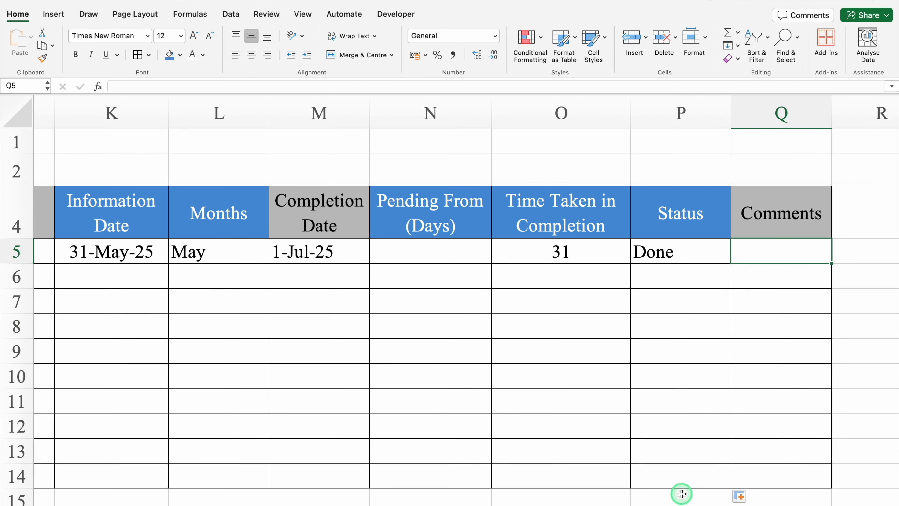
scroll(694, 496, right, 2)
drag(800, 110, 879, 109)
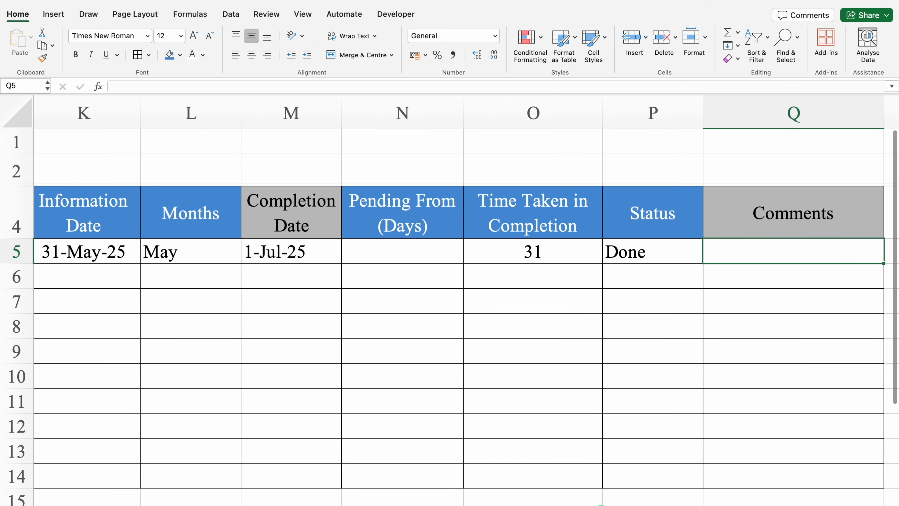
Format the date cells B2:D2 with a red fill, white font and outside borders.
scroll(740, 230, left, 10)
click(144, 169)
drag(204, 170, 352, 169)
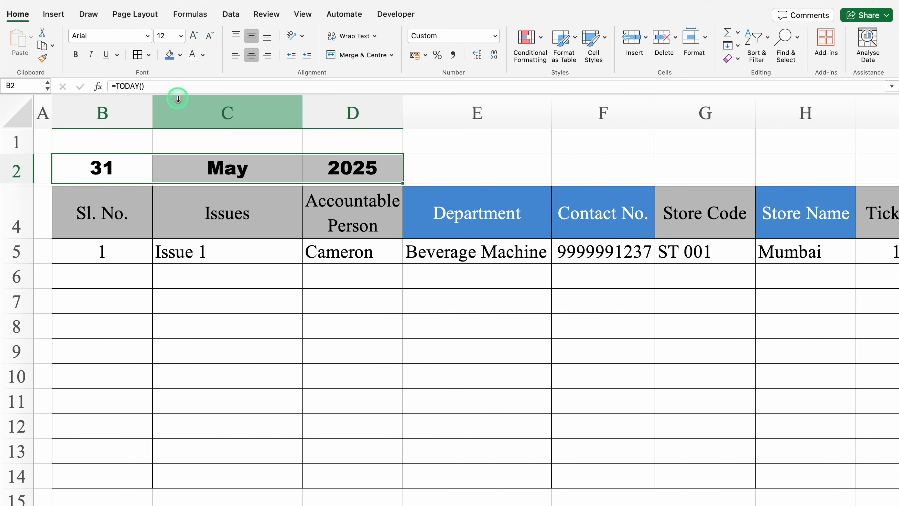
click(180, 54)
click(186, 196)
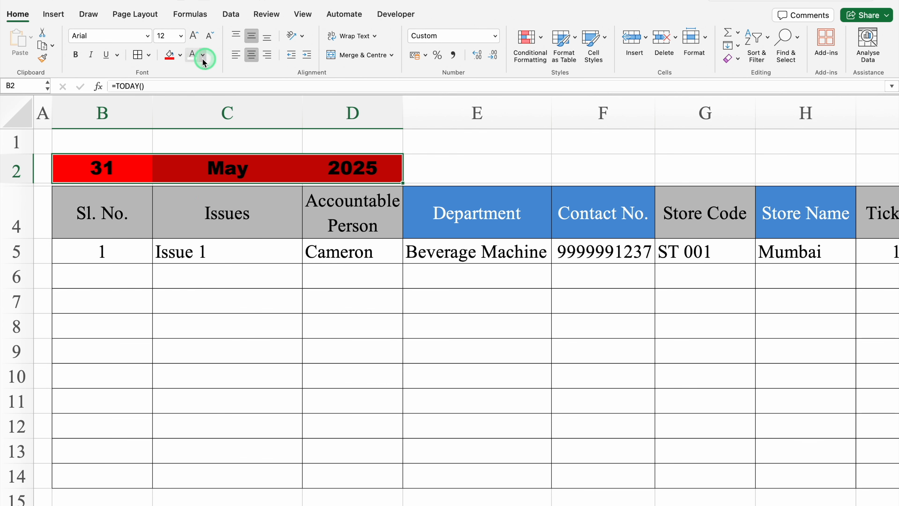
click(193, 59)
click(149, 55)
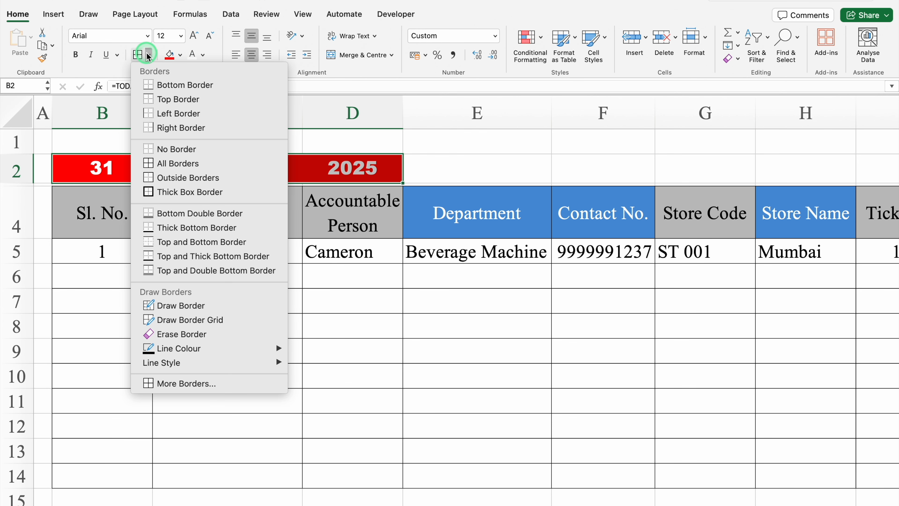
click(191, 179)
Merge and centre the row 2 cells from E2 across the remaining table columns, with the darkest blue fill and white font.
drag(512, 179, 623, 156)
click(347, 57)
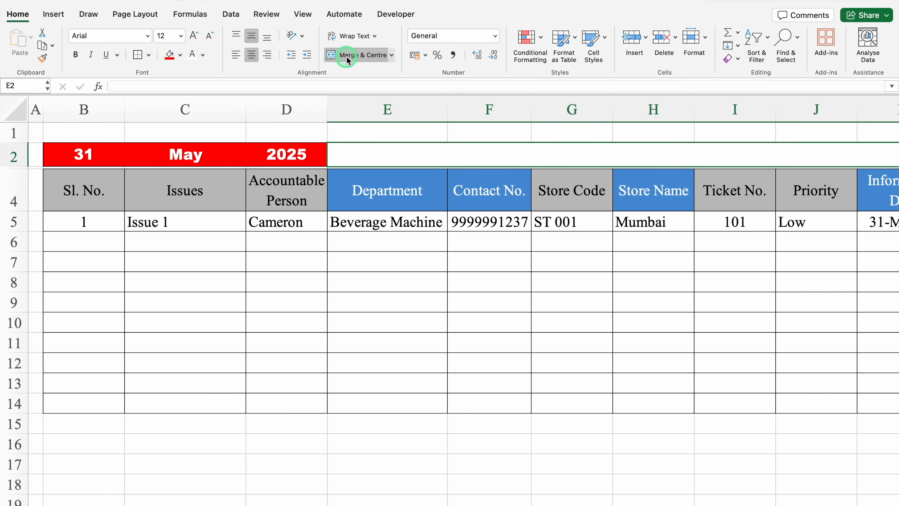
click(180, 55)
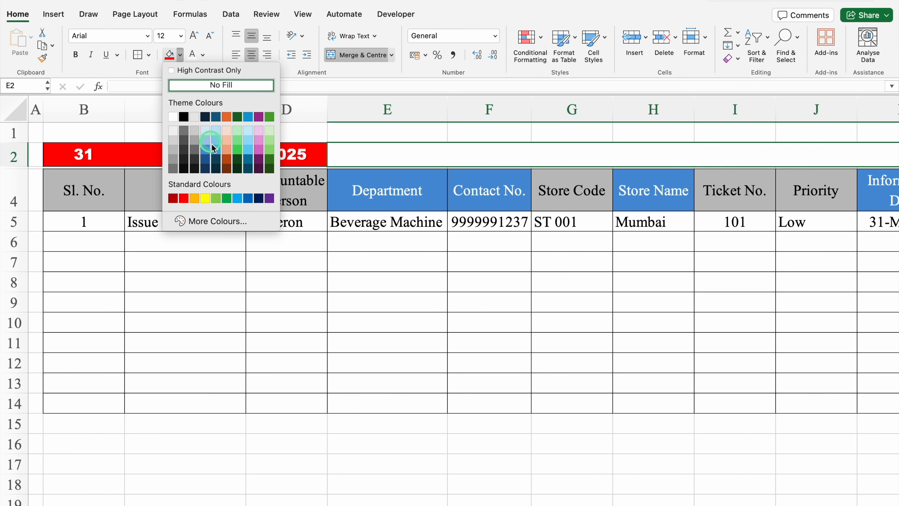
click(215, 167)
click(192, 56)
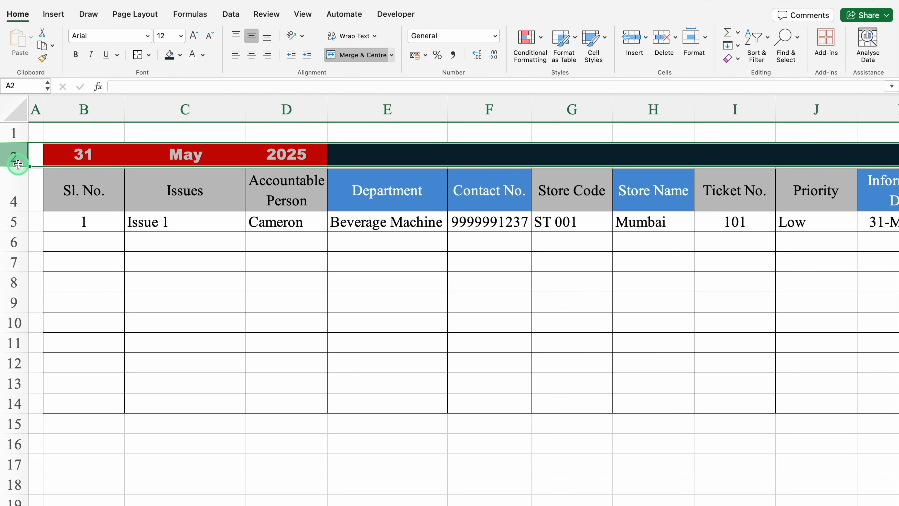
Make row 2 about one and a half times as tall and enter the left-aligned title "Maintenanace Tracker" in merged cell E2.
drag(18, 165, 19, 179)
text(Main)
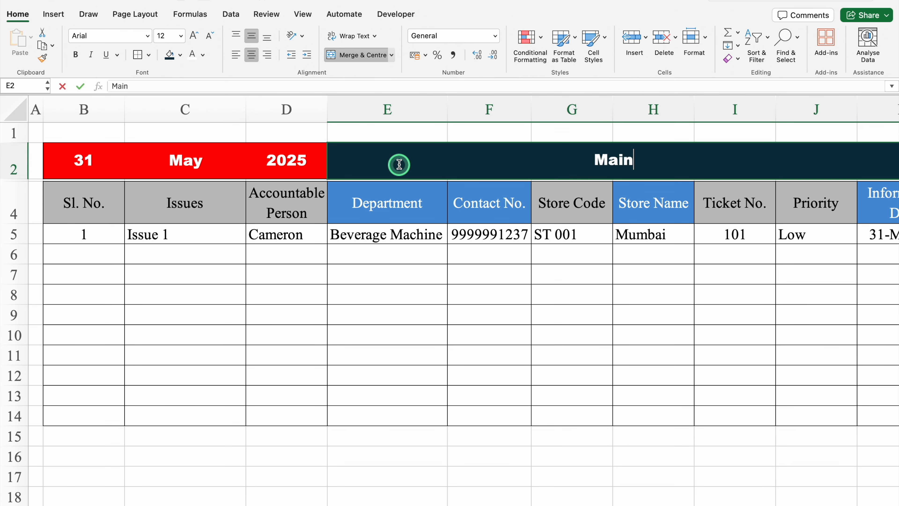
text(tenanace Tracker)
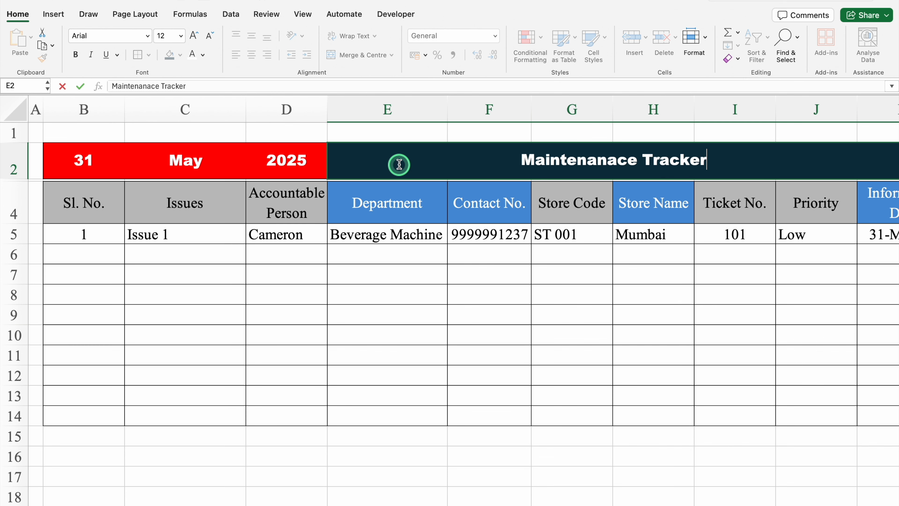
key(Return)
click(235, 55)
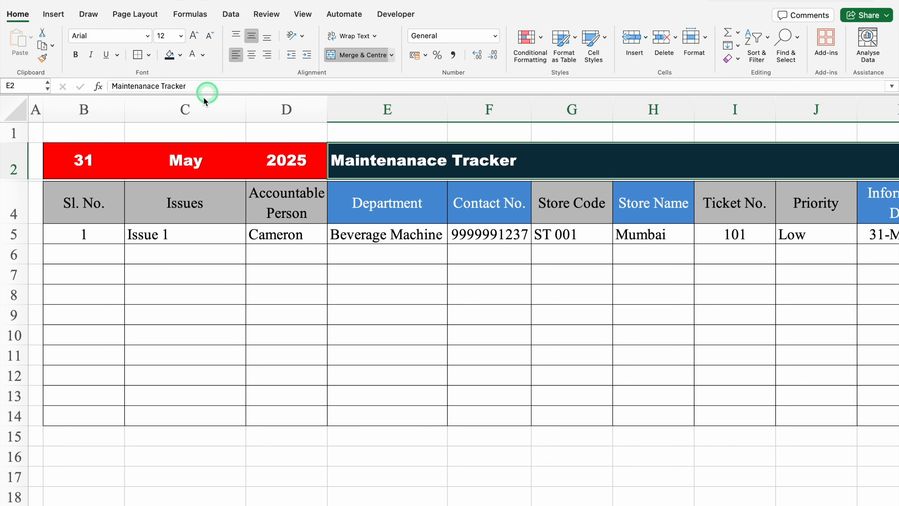
Increase the row 2 font size to 14, and enlarge the title in E2 further to one size step above 18.
click(15, 168)
click(194, 36)
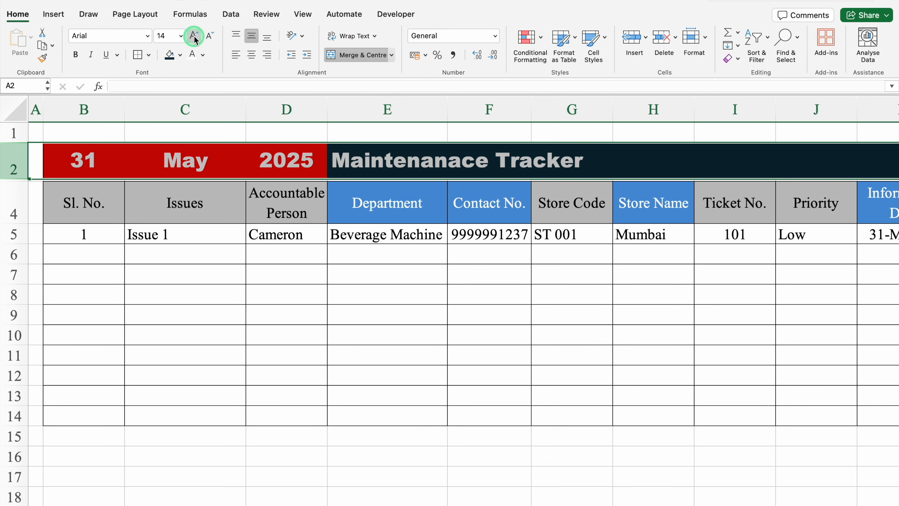
click(417, 154)
click(193, 37)
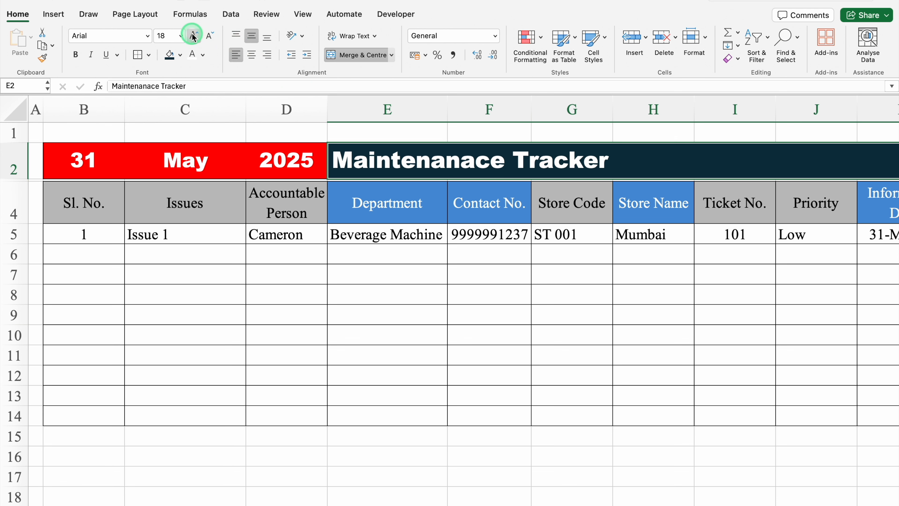
click(193, 36)
Hide the worksheet gridlines and leave an empty cell below the table selected.
click(464, 464)
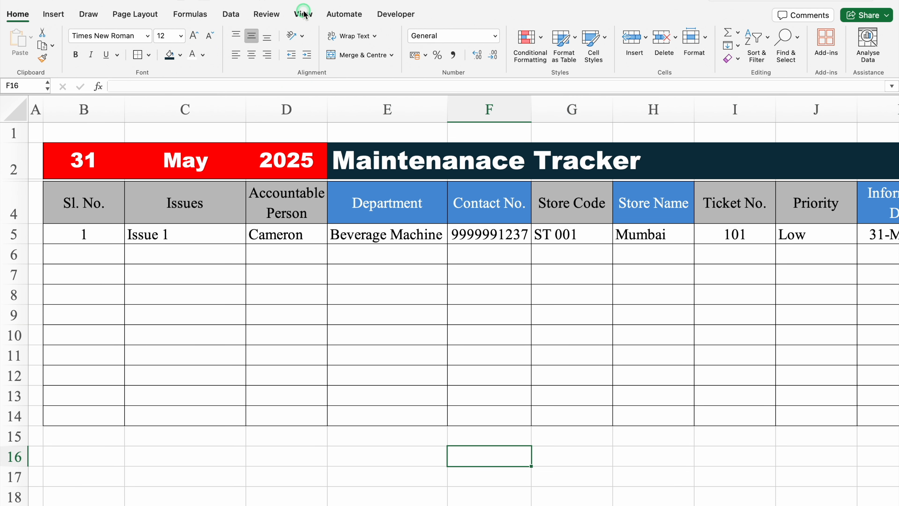
click(303, 14)
click(330, 46)
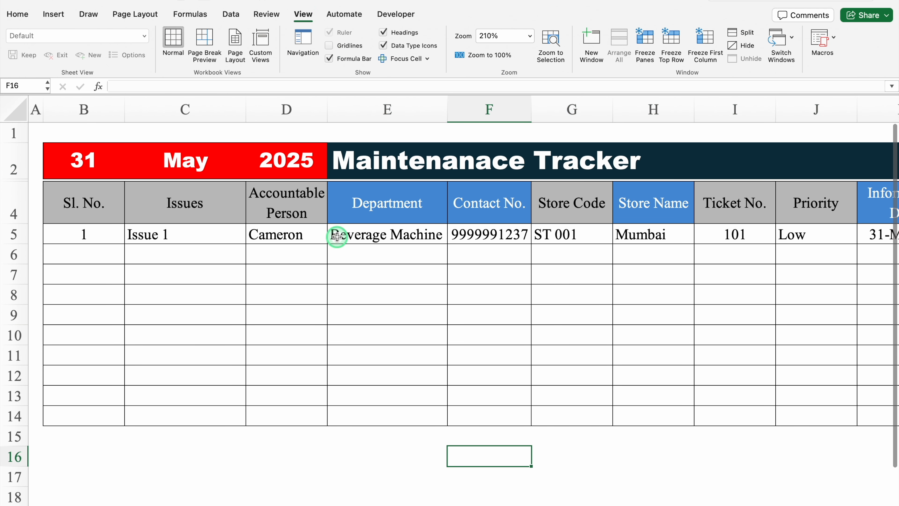
click(370, 438)
click(291, 375)
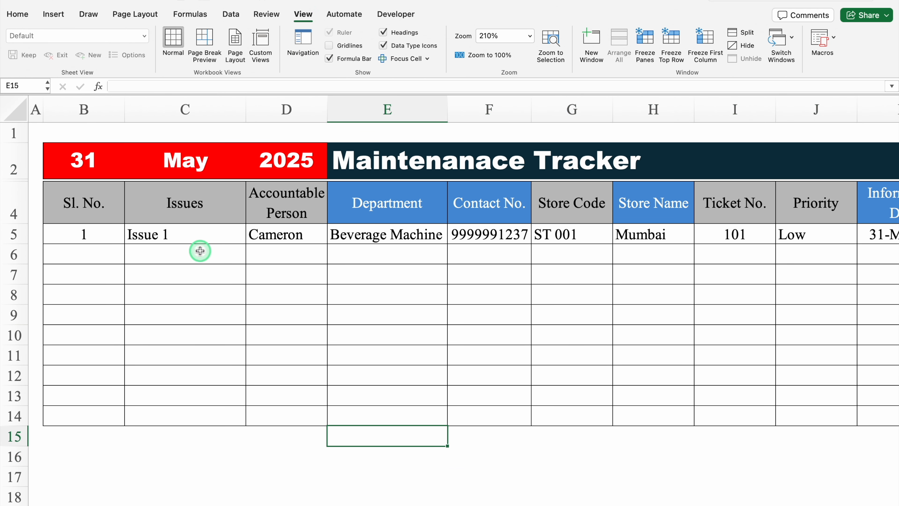